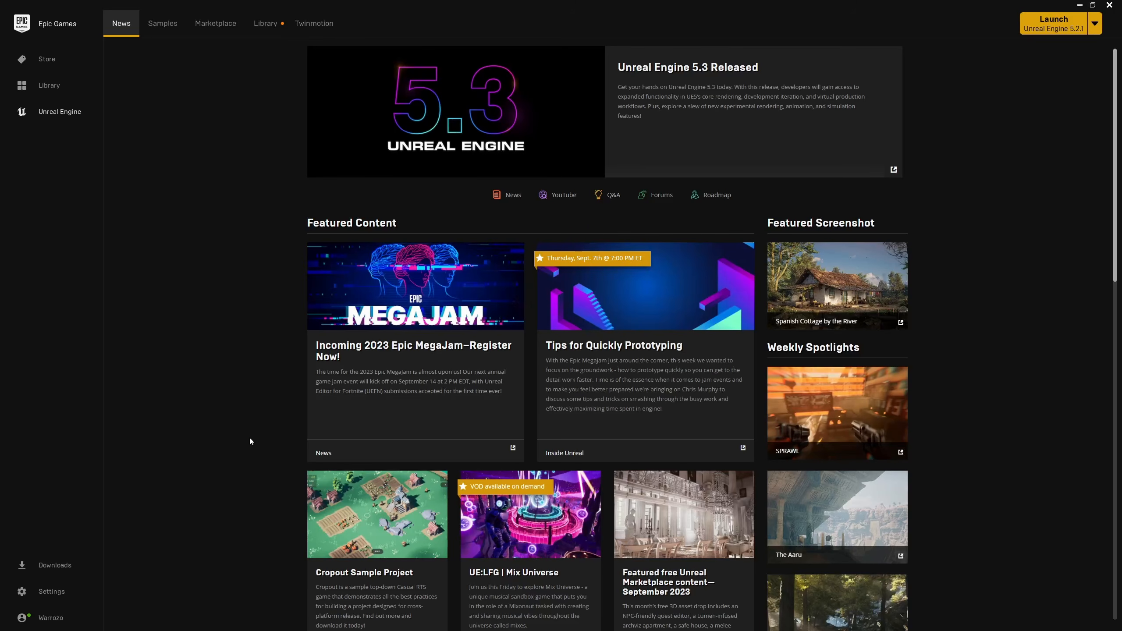
Launch Unreal Engine 5.2.1 from the installed engine versions and show the Games project templates.
{"action": "left_click", "coordinate": [261, 23]}
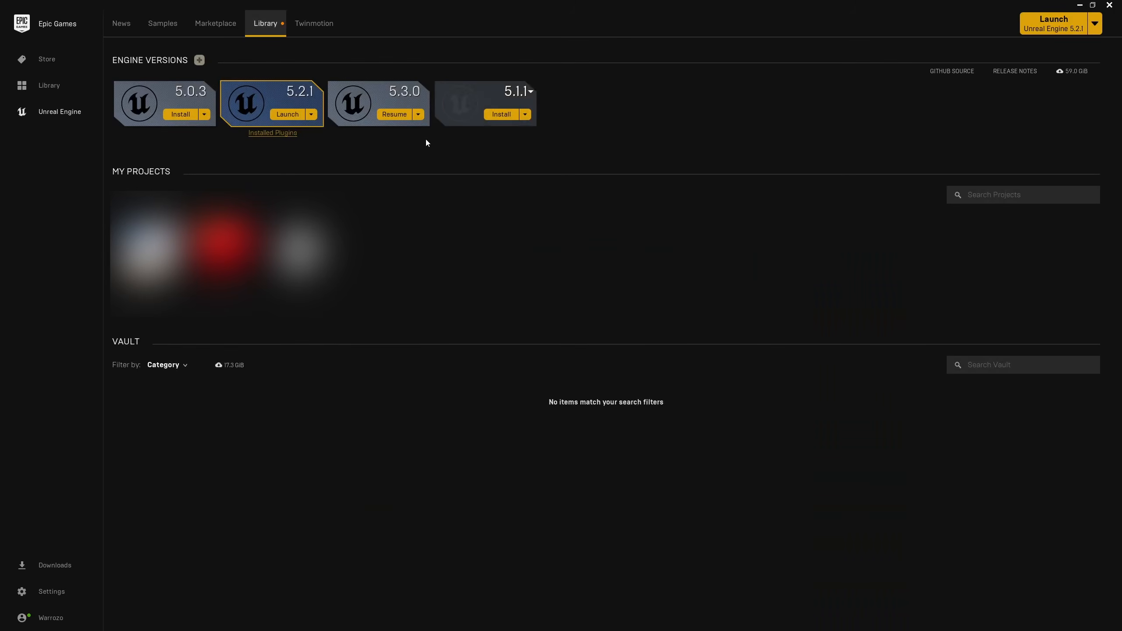
{"action": "left_click", "coordinate": [286, 116]}
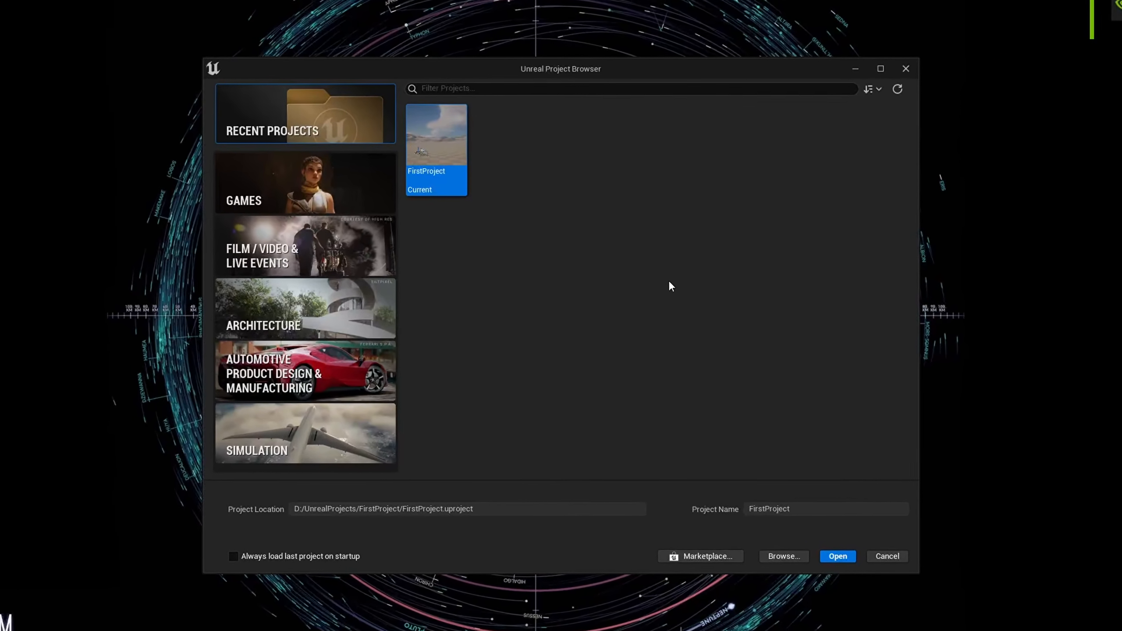
{"action": "left_click", "coordinate": [350, 196]}
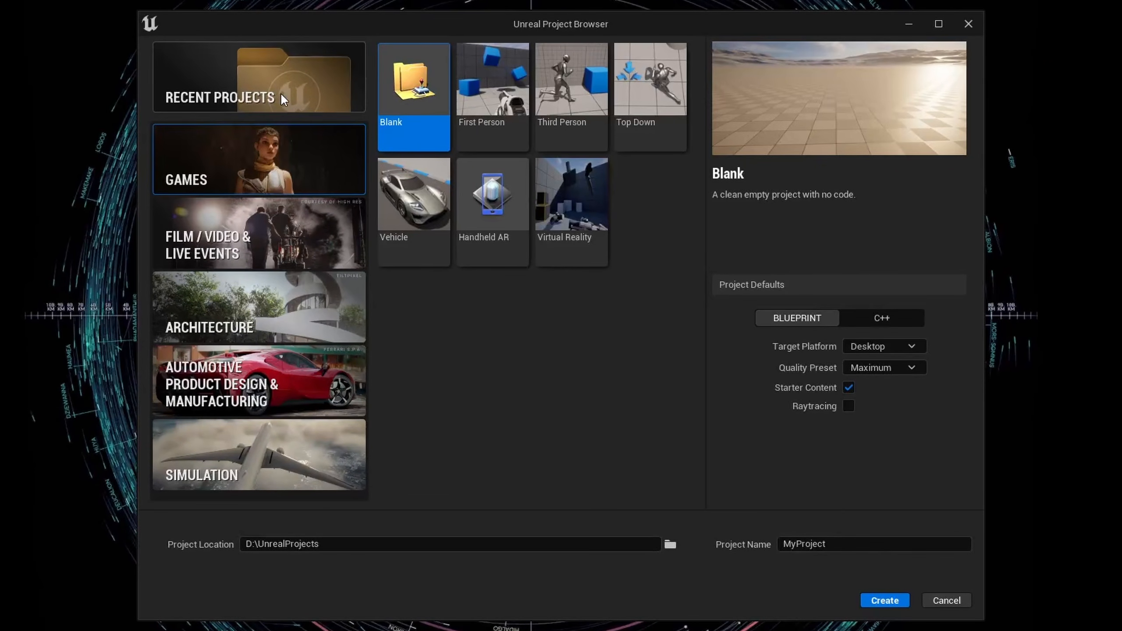
{"action": "left_click", "coordinate": [283, 97]}
{"action": "left_click", "coordinate": [289, 149]}
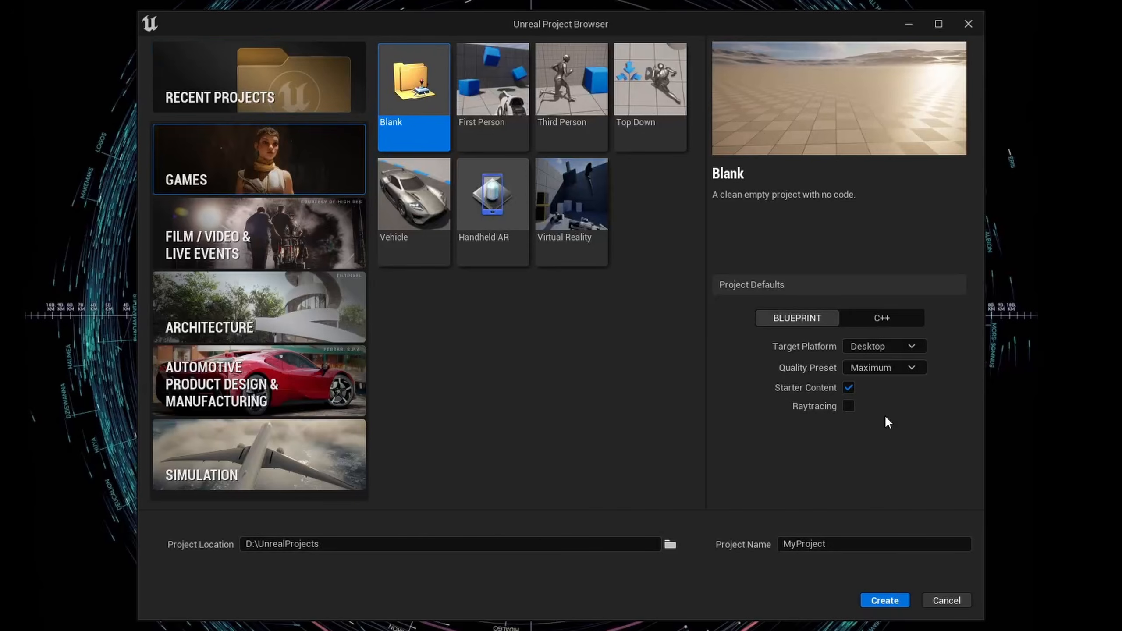
Set up the Blank game template as a C++ project named FirstProject.
{"action": "left_click", "coordinate": [883, 327]}
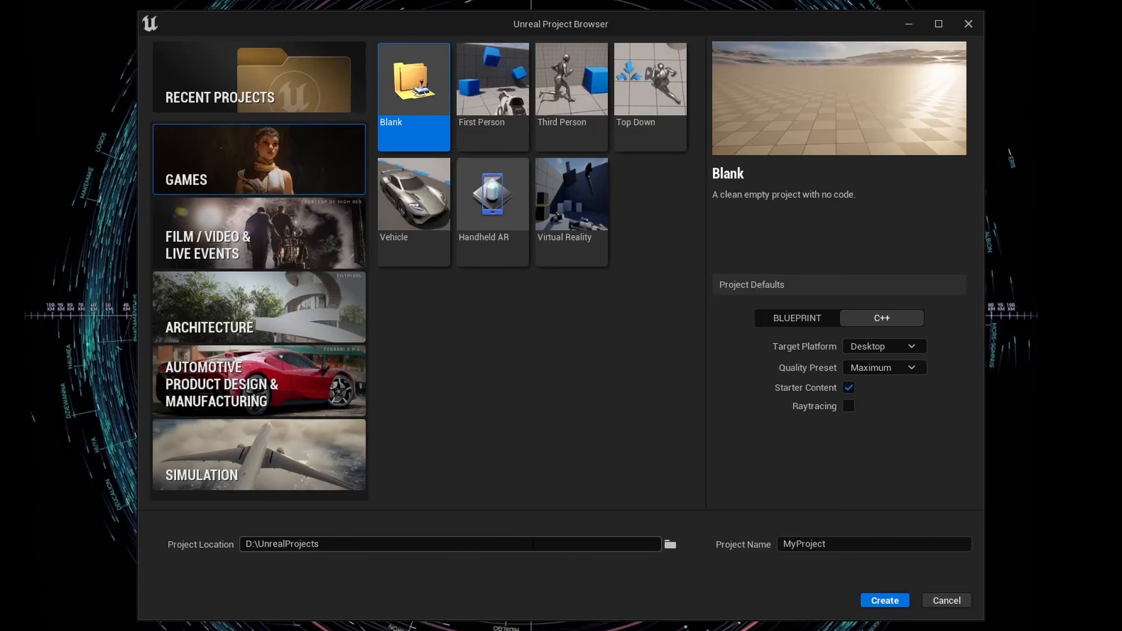
{"action": "left_click", "coordinate": [812, 544]}
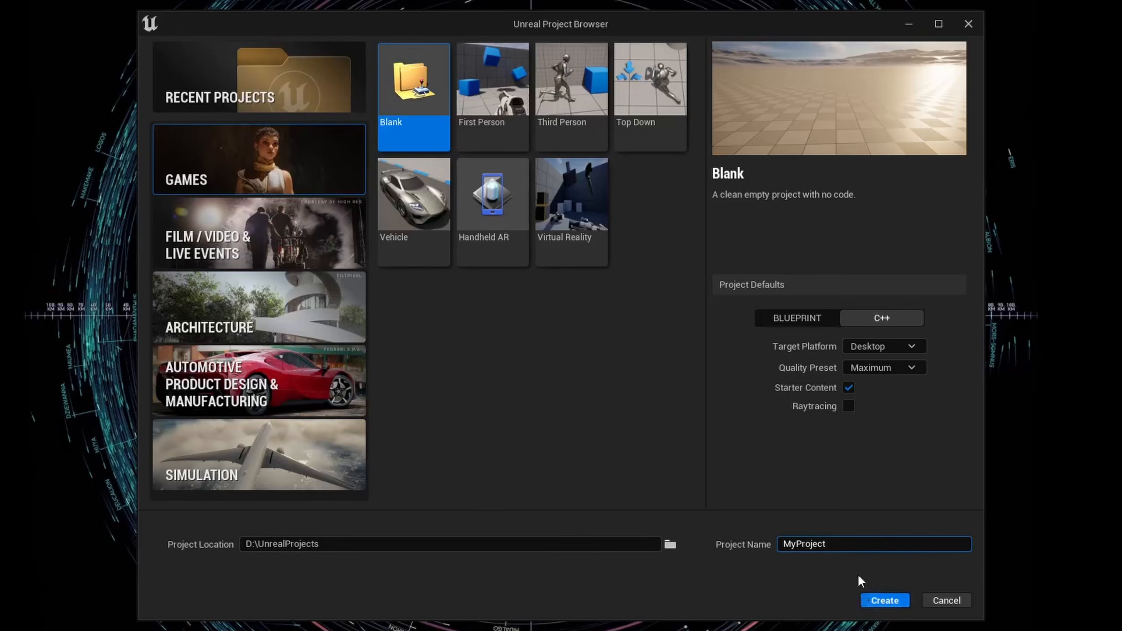
{"action": "double_click", "coordinate": [811, 544]}
{"action": "key", "text": "BackSpace"}
{"action": "type", "text": "FirstProject"}
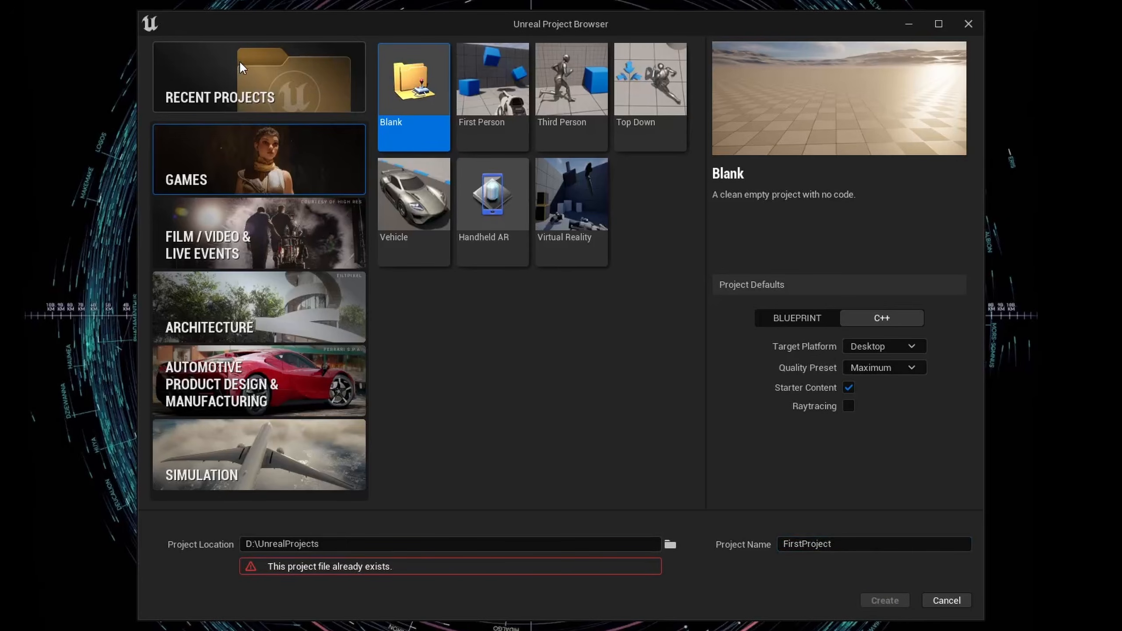
Open the existing FirstProject from the recent projects.
{"action": "left_click", "coordinate": [246, 49]}
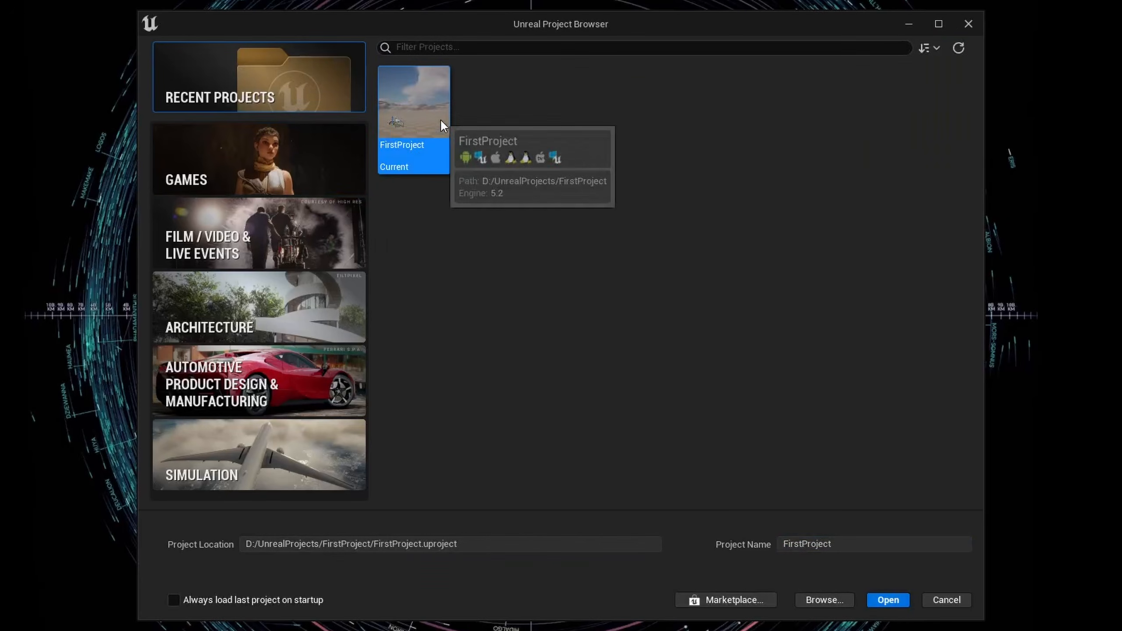
{"action": "left_click", "coordinate": [888, 600]}
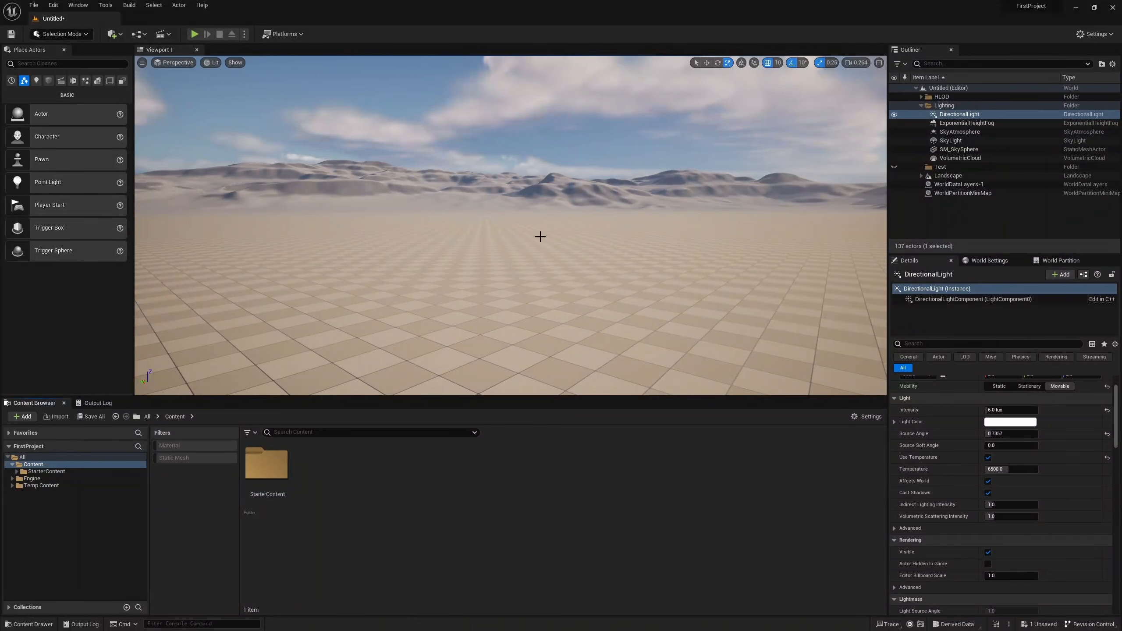
Look around the level and select the landscape tile LandscapeStreamingProxy_4_4_0.
{"action": "right_click_drag", "start_coordinate": [513, 248], "coordinate": [367, 257]}
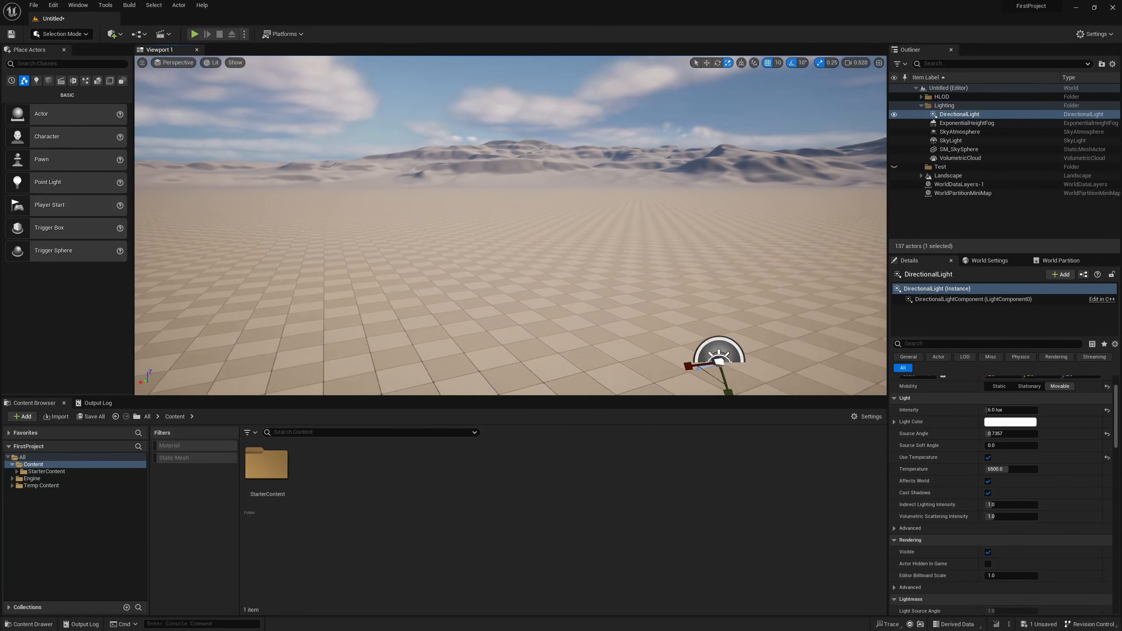
{"action": "right_click_drag", "start_coordinate": [367, 256], "coordinate": [345, 250]}
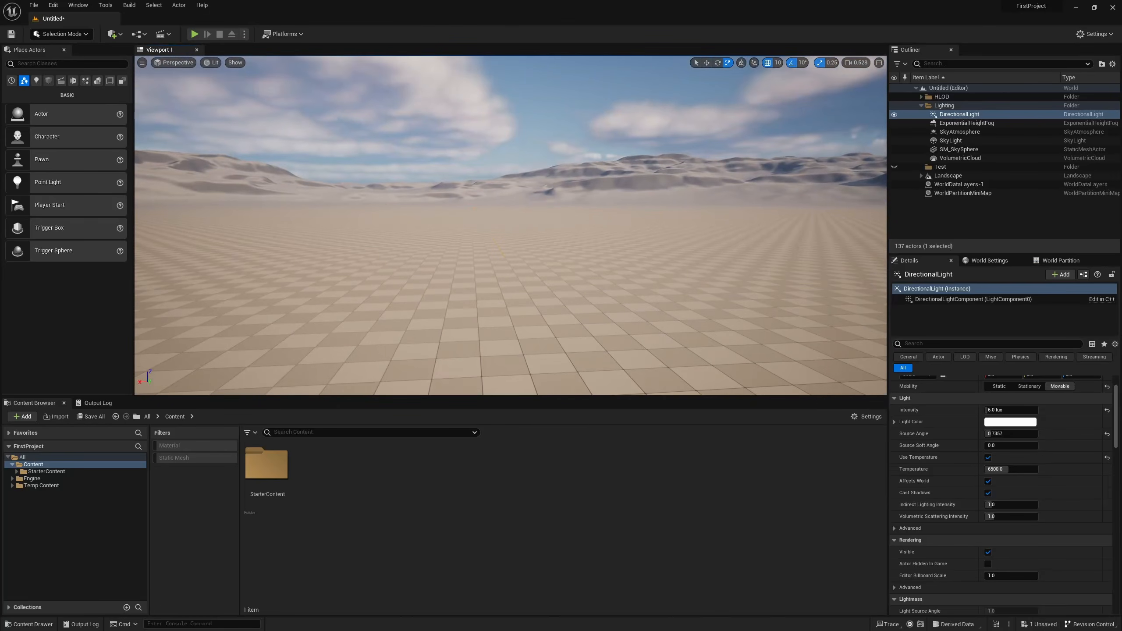
{"action": "right_click", "coordinate": [511, 230]}
{"action": "left_click", "coordinate": [437, 225]}
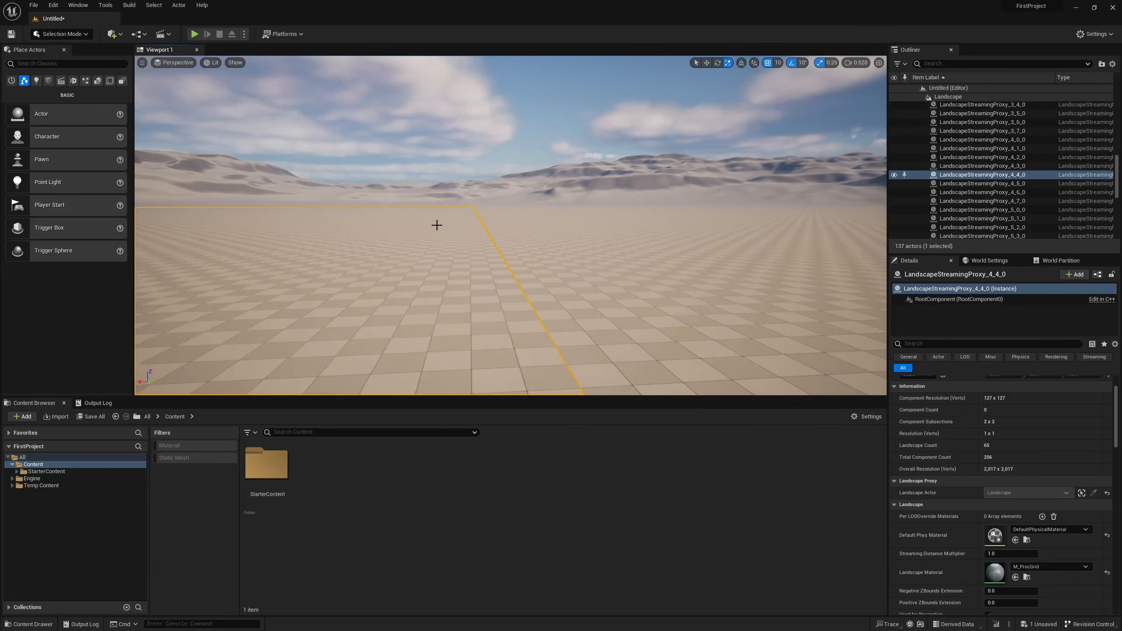
Fly the camera forward over the landscape while varying the camera speed.
{"action": "mouse_move", "coordinate": [494, 254]}
{"action": "right_mouse_down"}
{"action": "mouse_move", "coordinate": [530, 244]}
{"action": "mouse_move", "coordinate": [520, 271]}
{"action": "mouse_move", "coordinate": [508, 234]}
{"action": "mouse_move", "coordinate": [478, 248]}
{"action": "mouse_move", "coordinate": [274, 241]}
{"action": "mouse_move", "coordinate": [397, 220]}
{"action": "mouse_move", "coordinate": [477, 244]}
{"action": "right_mouse_up"}
{"action": "scroll", "coordinate": [530, 244], "scroll_direction": "up", "scroll_amount": 3}
{"action": "scroll", "coordinate": [520, 271], "scroll_direction": "down", "scroll_amount": 5}
{"action": "key", "text": "w"}
{"action": "scroll", "coordinate": [508, 234], "scroll_direction": "up", "scroll_amount": 3}
{"action": "key", "text": "w"}
{"action": "scroll", "coordinate": [274, 241], "scroll_direction": "up", "scroll_amount": 7}
{"action": "scroll", "coordinate": [397, 221], "scroll_direction": "down", "scroll_amount": 5}
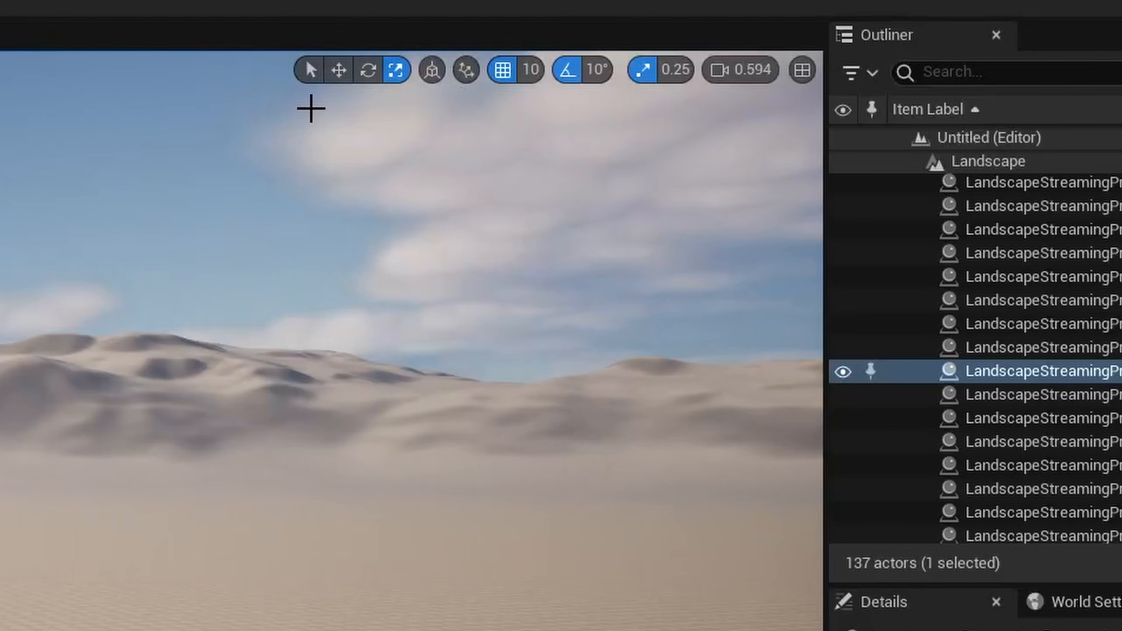
Cycle the viewport's transform tools through select, move, rotate and scale, and check the surface snapping options.
{"action": "left_click", "coordinate": [307, 74]}
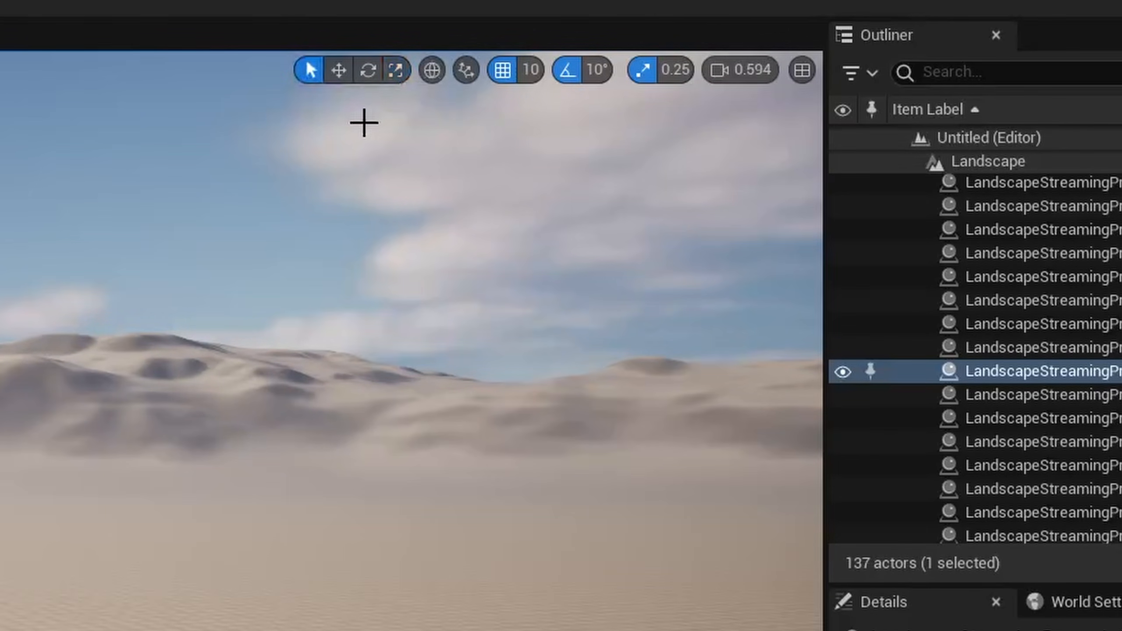
{"action": "left_click", "coordinate": [374, 77]}
{"action": "left_click", "coordinate": [396, 70]}
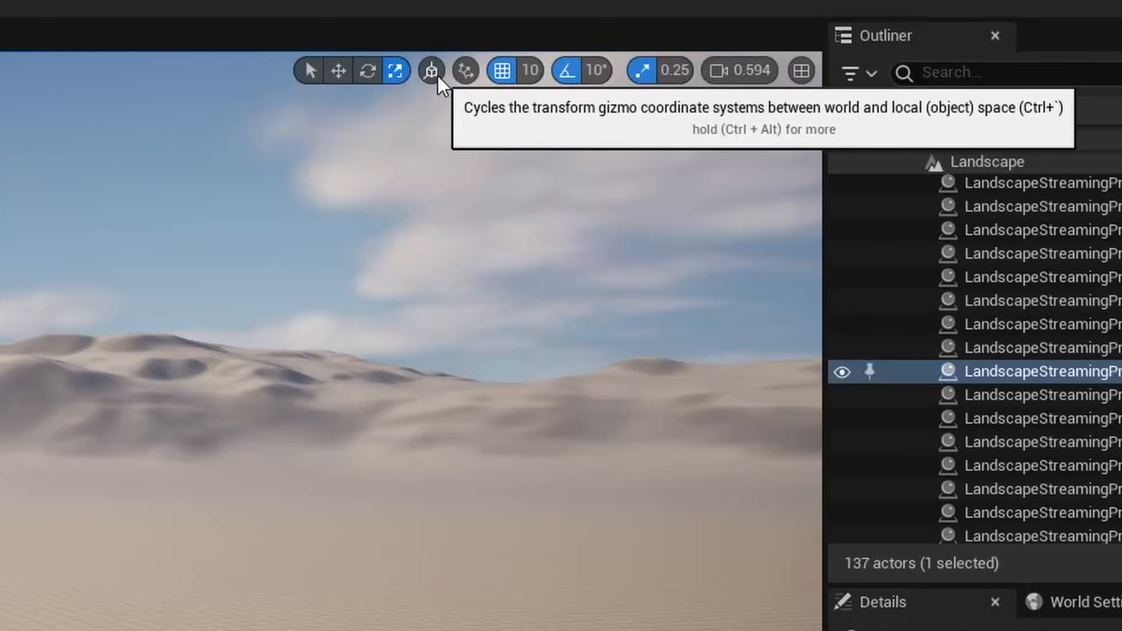
{"action": "left_click", "coordinate": [461, 71]}
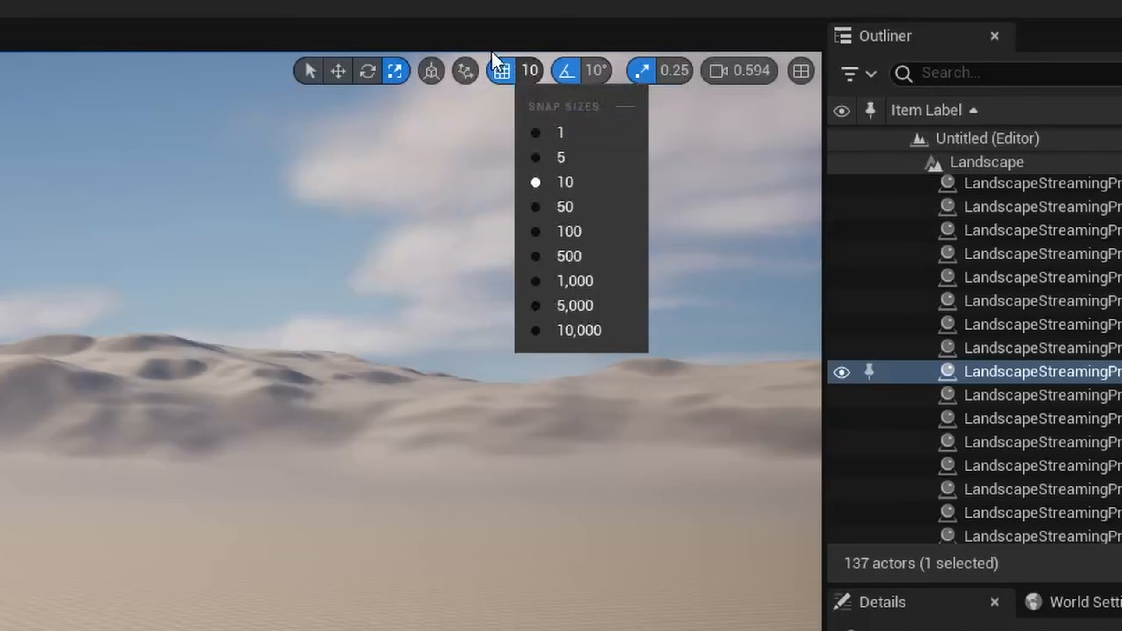
Turn grid snapping off and on again, and review the snap increments for position, rotation and scale.
{"action": "left_click", "coordinate": [496, 68]}
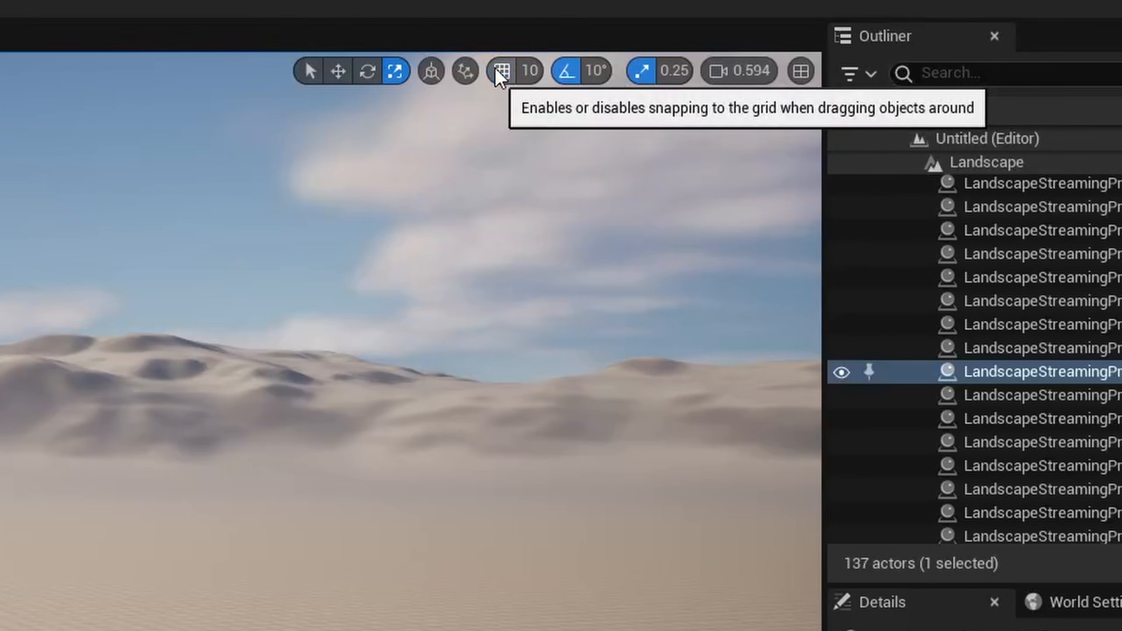
{"action": "left_click", "coordinate": [528, 72]}
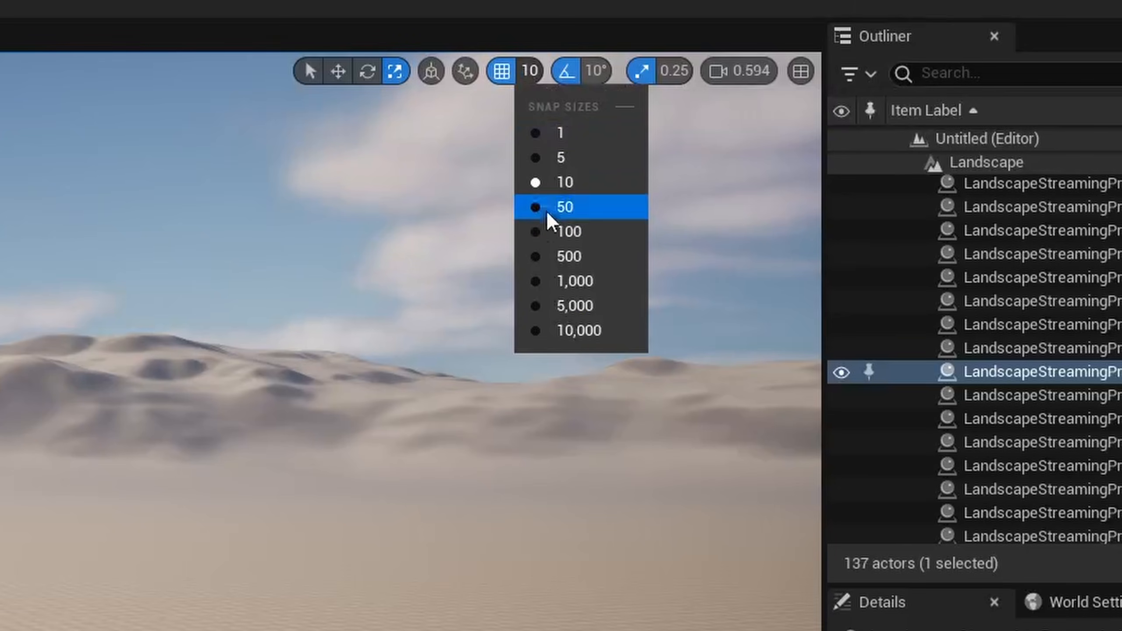
{"action": "mouse_move", "coordinate": [571, 72]}
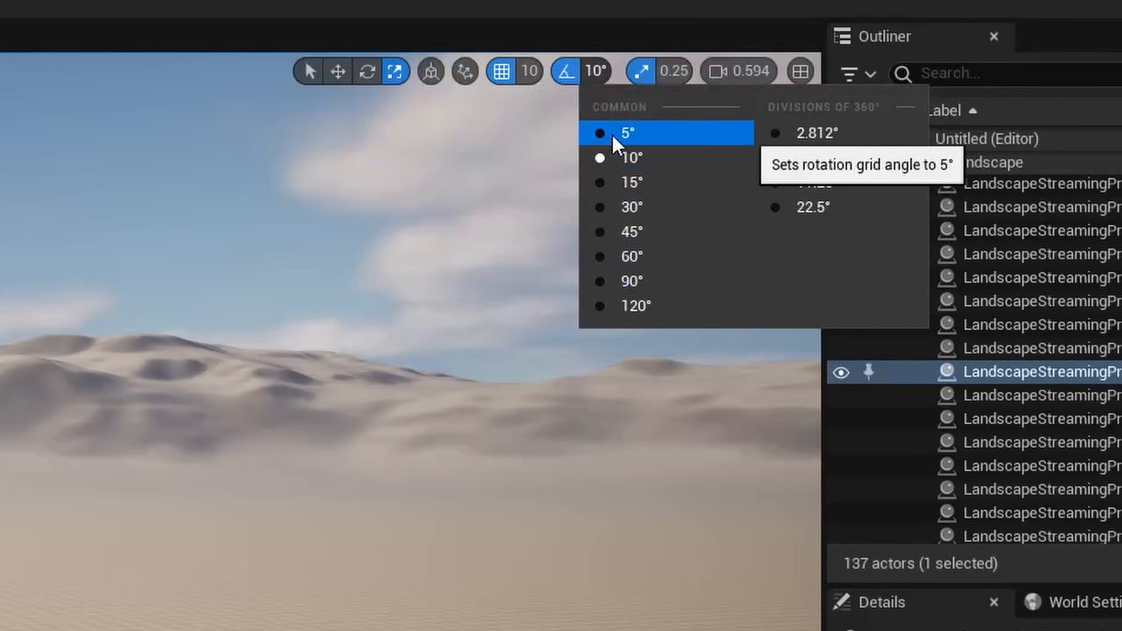
{"action": "mouse_move", "coordinate": [647, 79]}
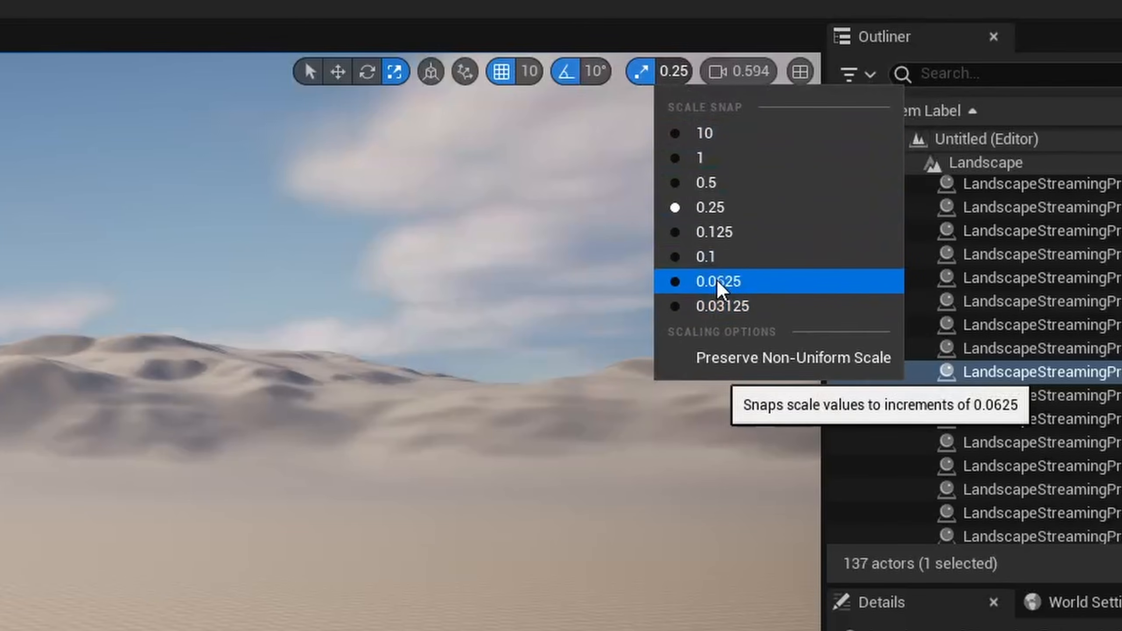
Turn the camera across the landscape and adjust the camera speed to 0.528.
{"action": "mouse_move", "coordinate": [724, 76]}
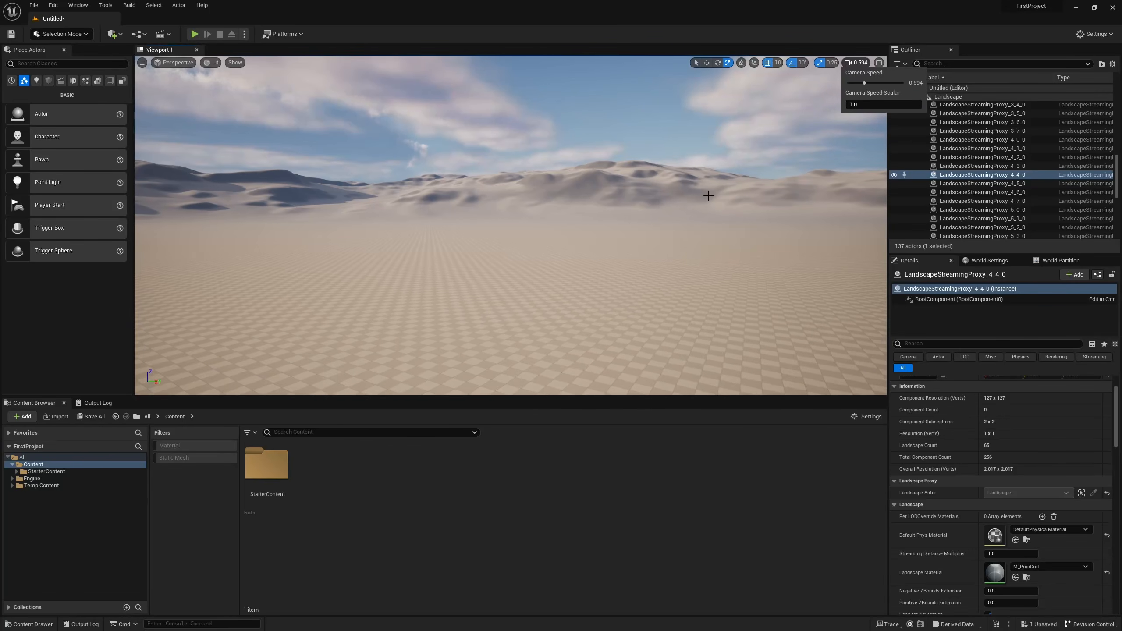
{"action": "right_click_drag", "start_coordinate": [709, 202], "coordinate": [796, 151]}
{"action": "scroll", "coordinate": [710, 203], "scroll_direction": "down", "scroll_amount": 1}
{"action": "scroll", "coordinate": [736, 233], "scroll_direction": "up", "scroll_amount": 2}
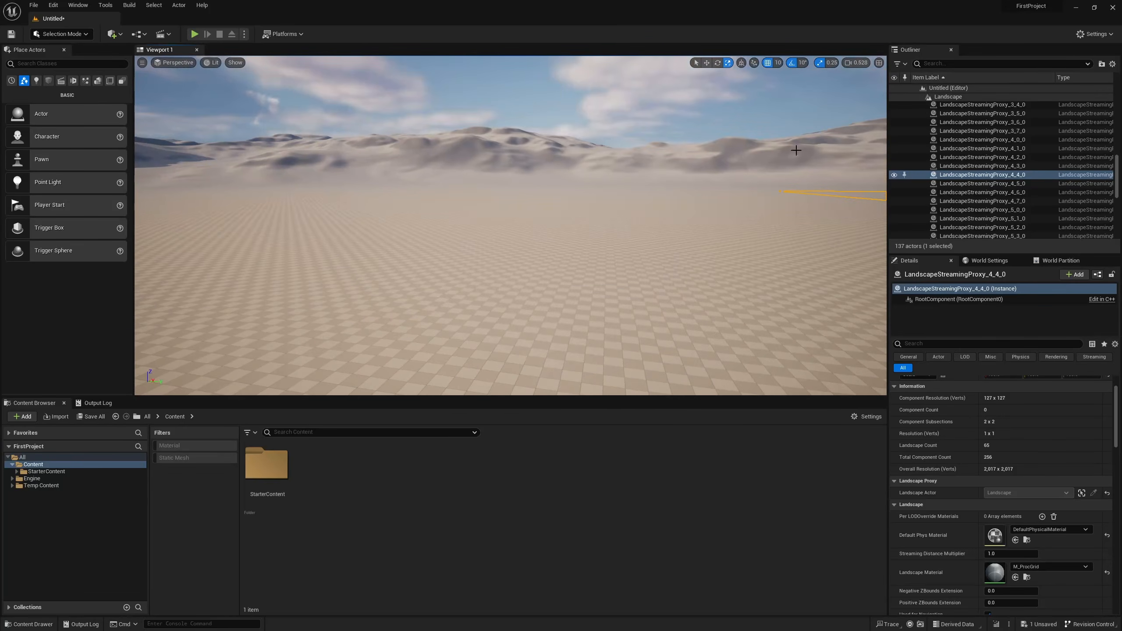
View the level in the four-pane viewport layout, then restore the single maximized perspective view.
{"action": "left_click", "coordinate": [879, 63]}
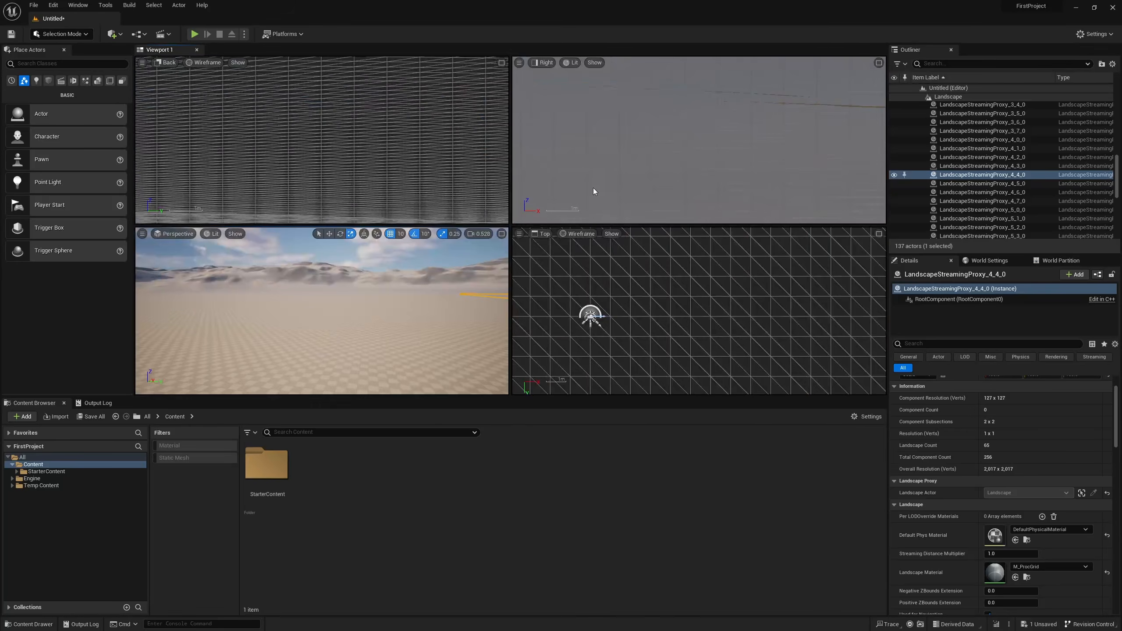
{"action": "left_click", "coordinate": [501, 235]}
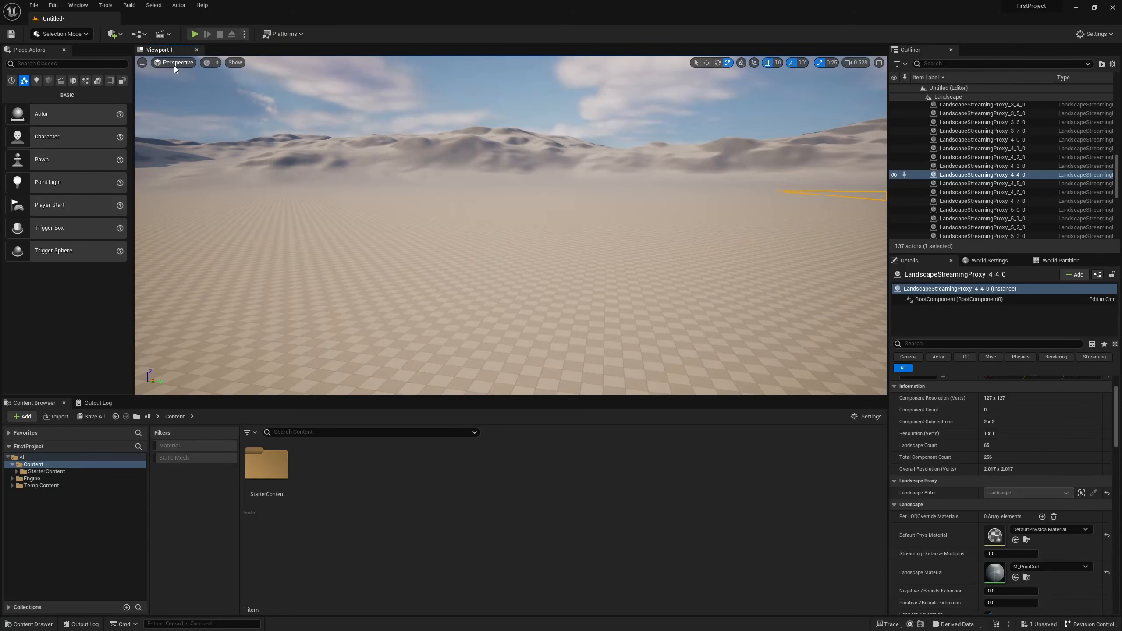
{"action": "left_click", "coordinate": [879, 63]}
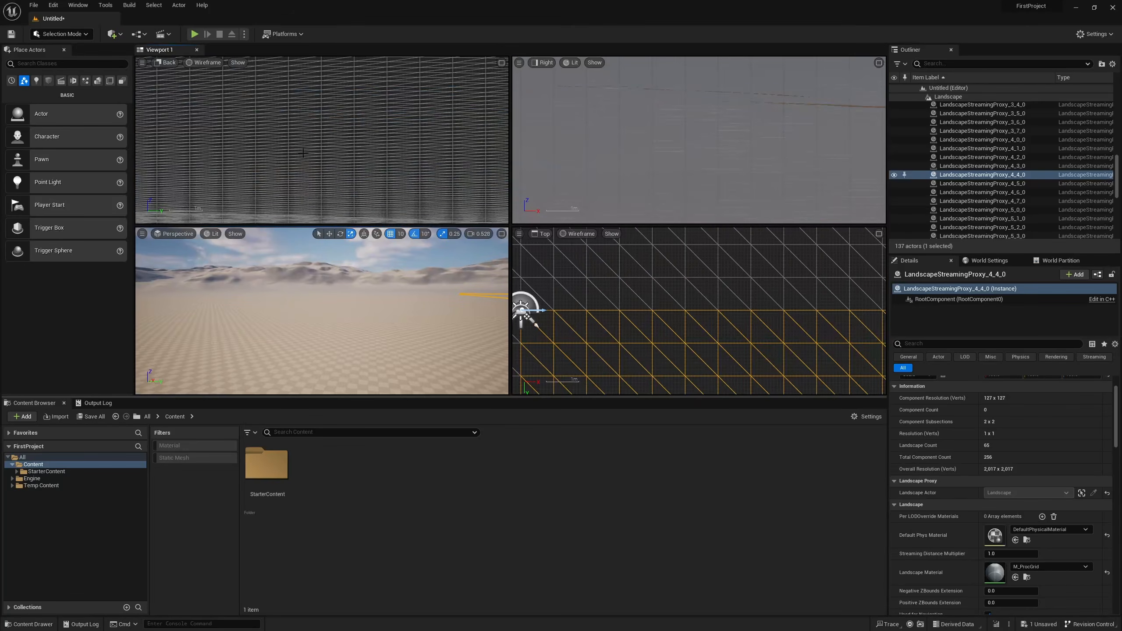
{"action": "scroll", "coordinate": [337, 158], "scroll_direction": "down", "scroll_amount": 3}
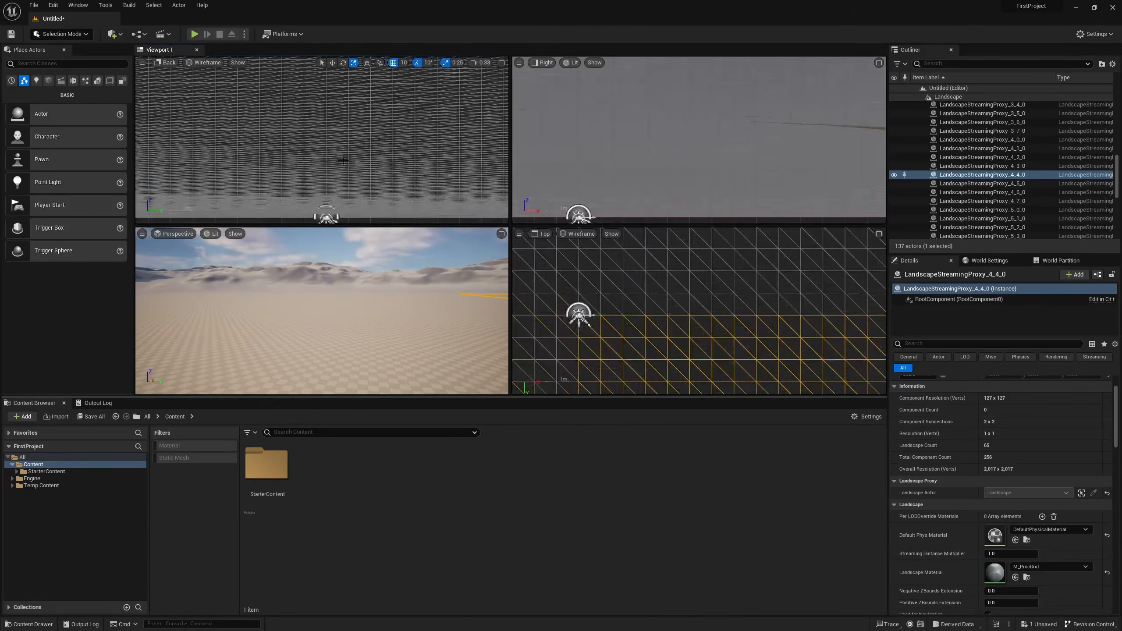
{"action": "left_click", "coordinate": [501, 234]}
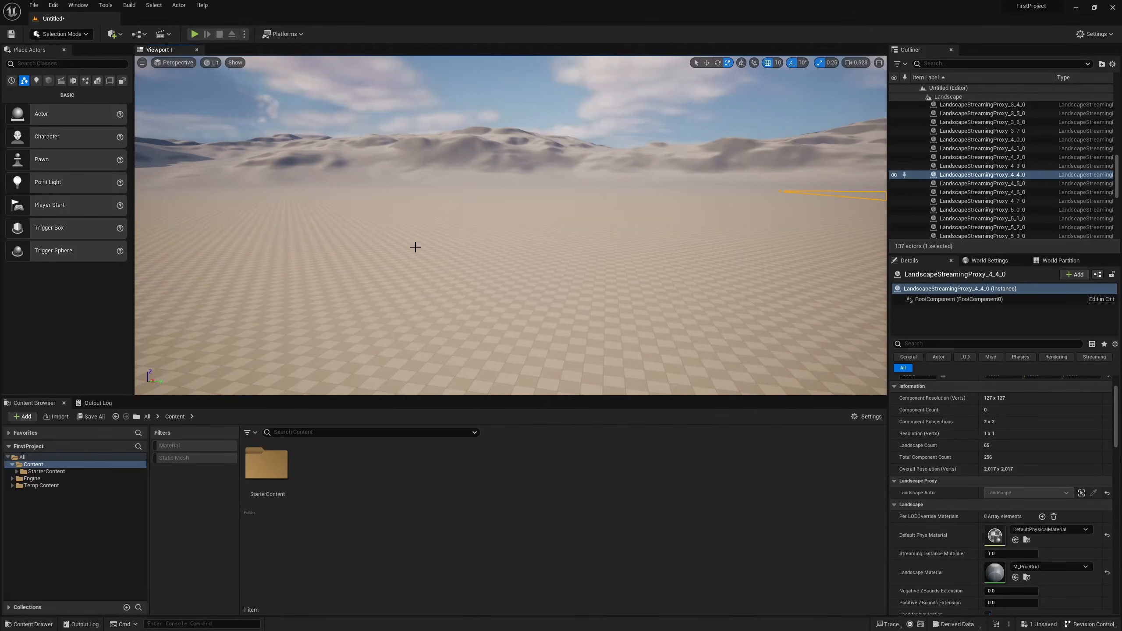
View the level from the Top and Left orthographic views, then return to Perspective.
{"action": "left_click", "coordinate": [178, 63]}
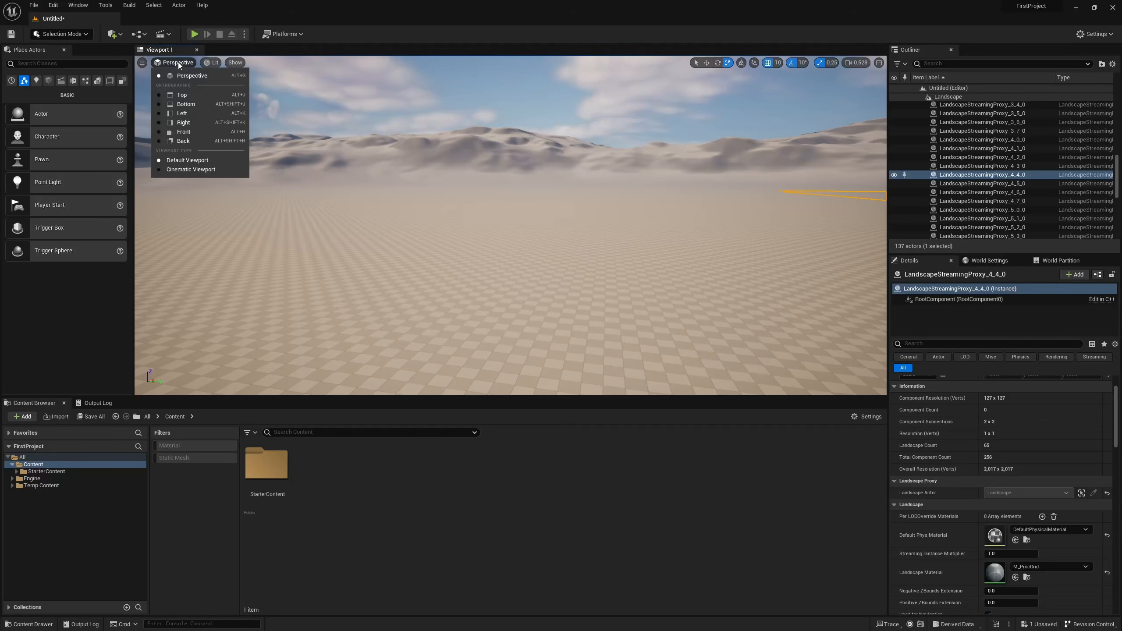
{"action": "left_click", "coordinate": [199, 99]}
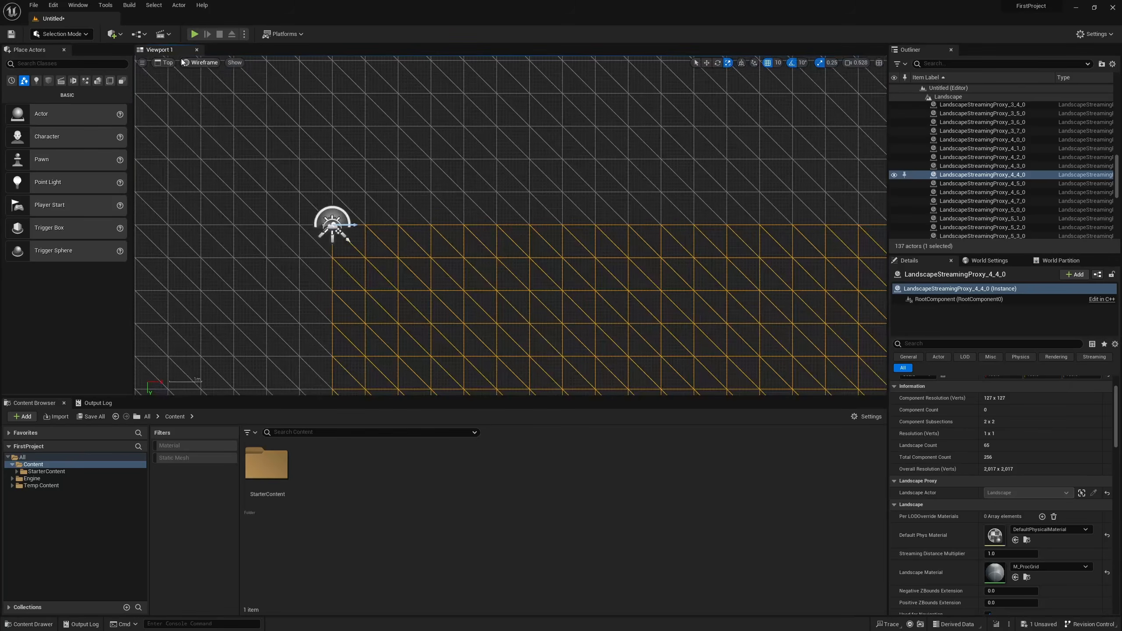
{"action": "left_click", "coordinate": [164, 62]}
{"action": "left_click", "coordinate": [181, 113]}
{"action": "left_click", "coordinate": [166, 63]}
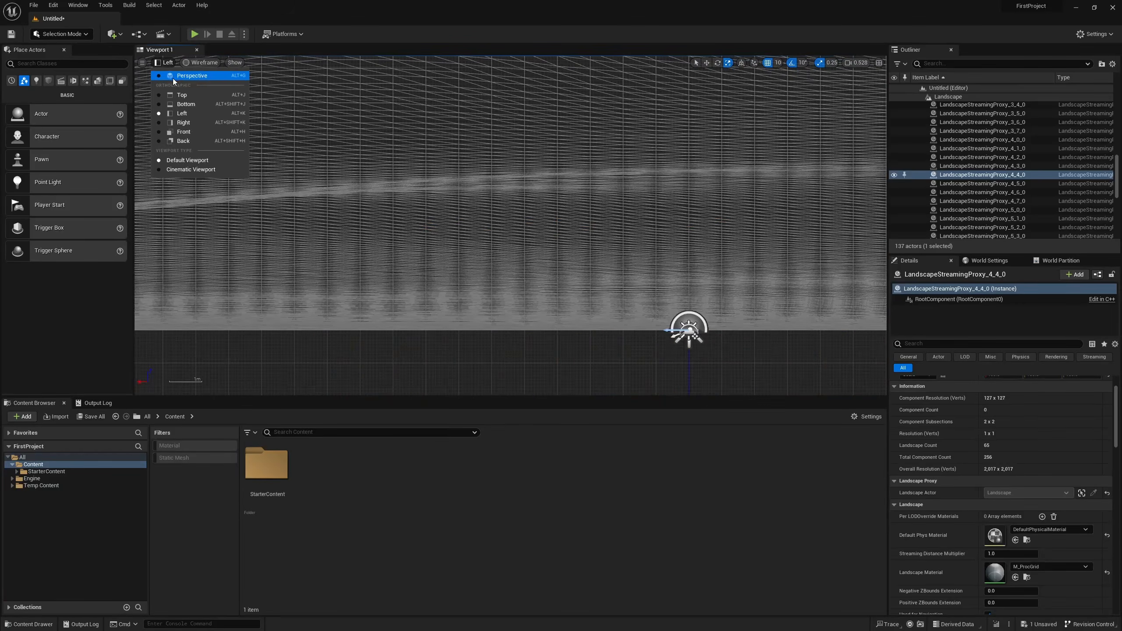
{"action": "left_click", "coordinate": [192, 75]}
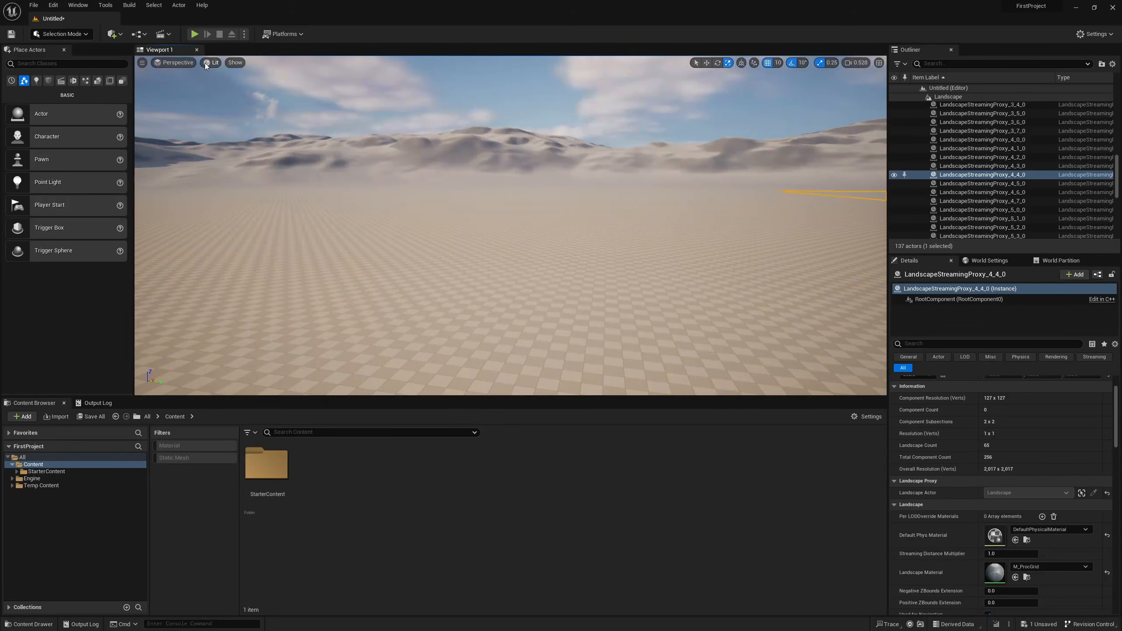
View the level in the Unlit, Lighting Only and Player Collision modes, then restore Lit mode.
{"action": "left_click", "coordinate": [206, 63]}
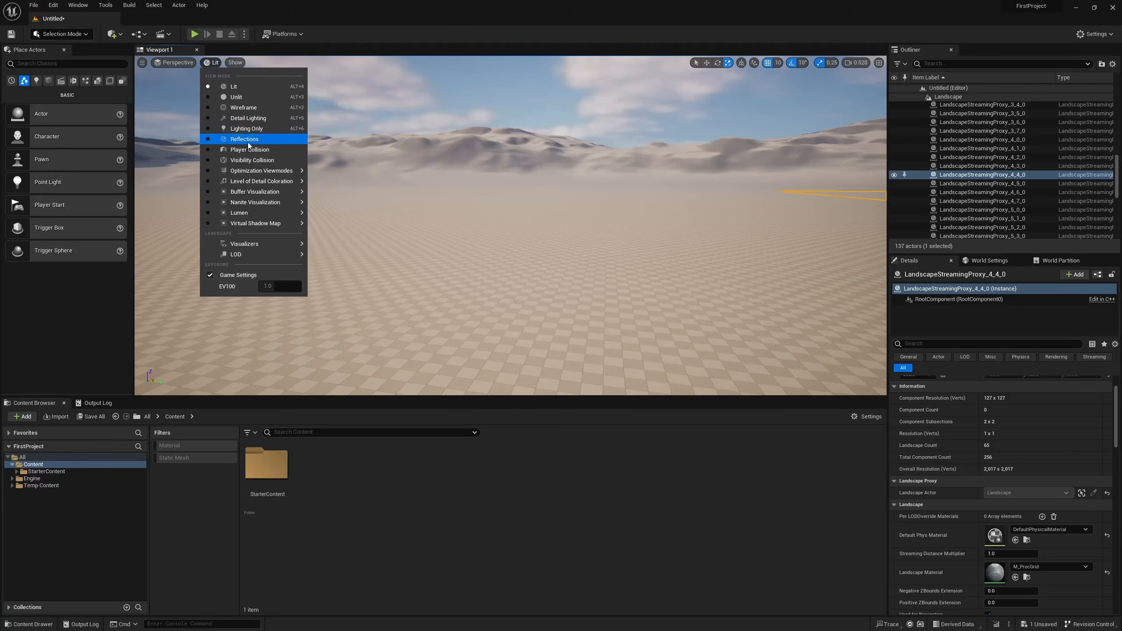
{"action": "left_click", "coordinate": [242, 98]}
{"action": "left_click", "coordinate": [215, 63]}
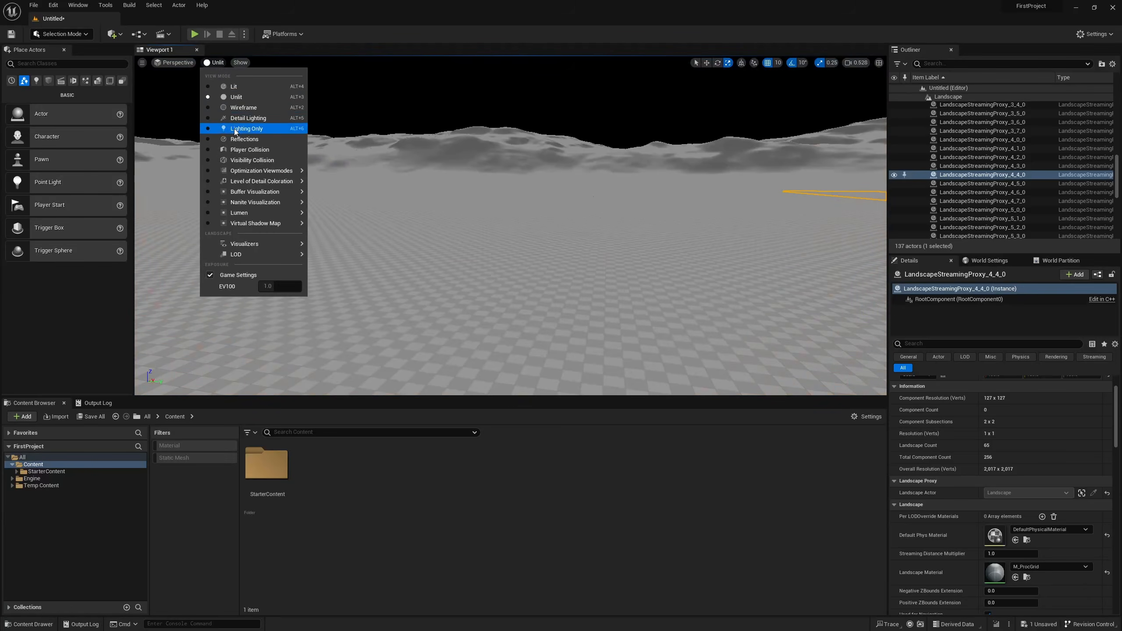
{"action": "left_click", "coordinate": [234, 128]}
{"action": "left_click", "coordinate": [219, 65]}
{"action": "left_click", "coordinate": [250, 150]}
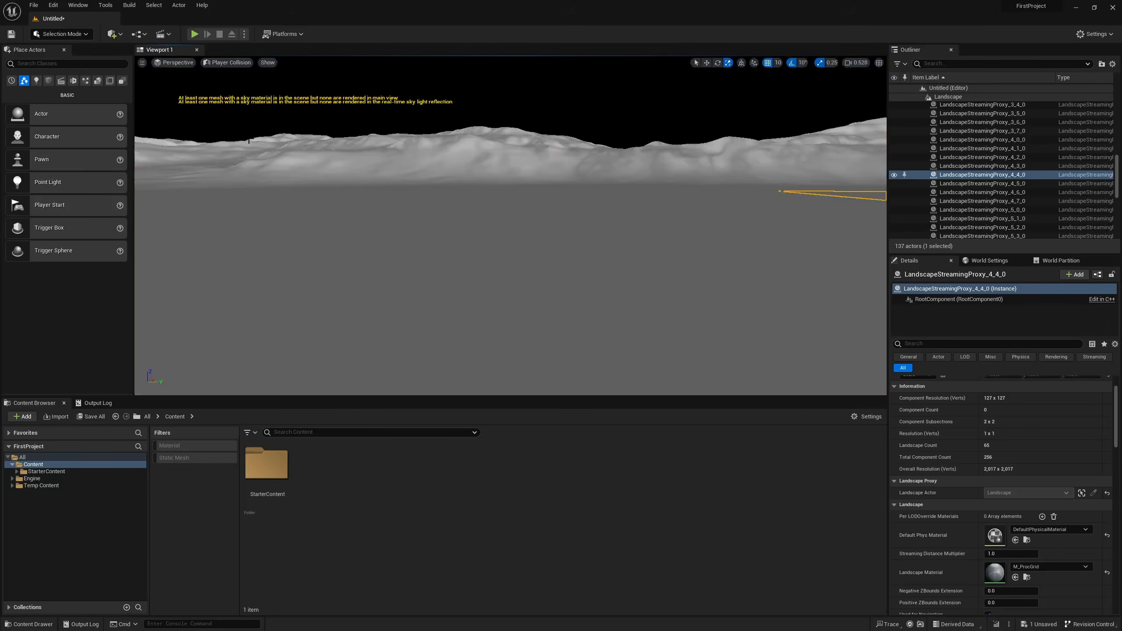
{"action": "left_click", "coordinate": [227, 64]}
{"action": "left_click", "coordinate": [233, 86]}
Review which element types can be shown or hidden in the viewport.
{"action": "left_click", "coordinate": [234, 62]}
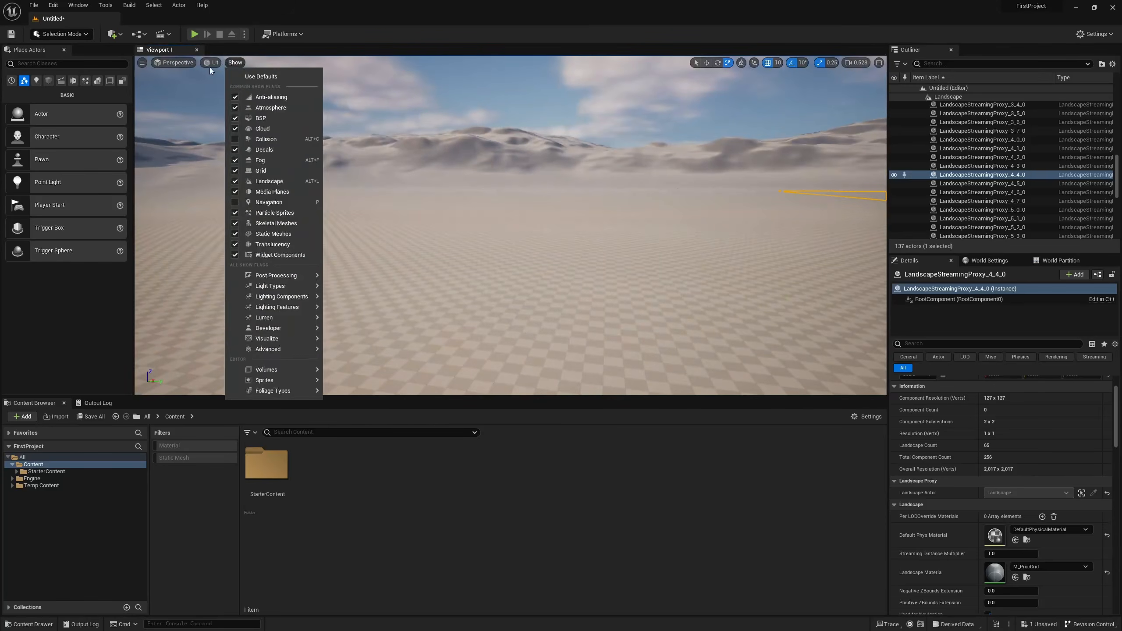
View the level in the Shader Complexity optimization mode, then restore Lit mode.
{"action": "left_click", "coordinate": [212, 63]}
{"action": "mouse_move", "coordinate": [261, 171]}
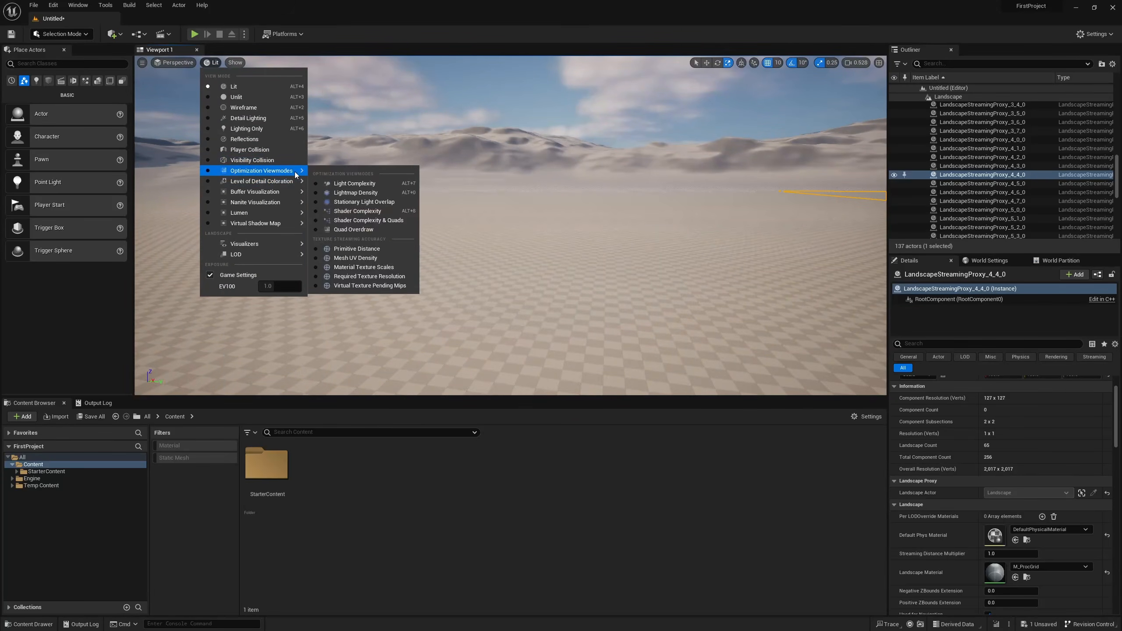
{"action": "left_click", "coordinate": [353, 211]}
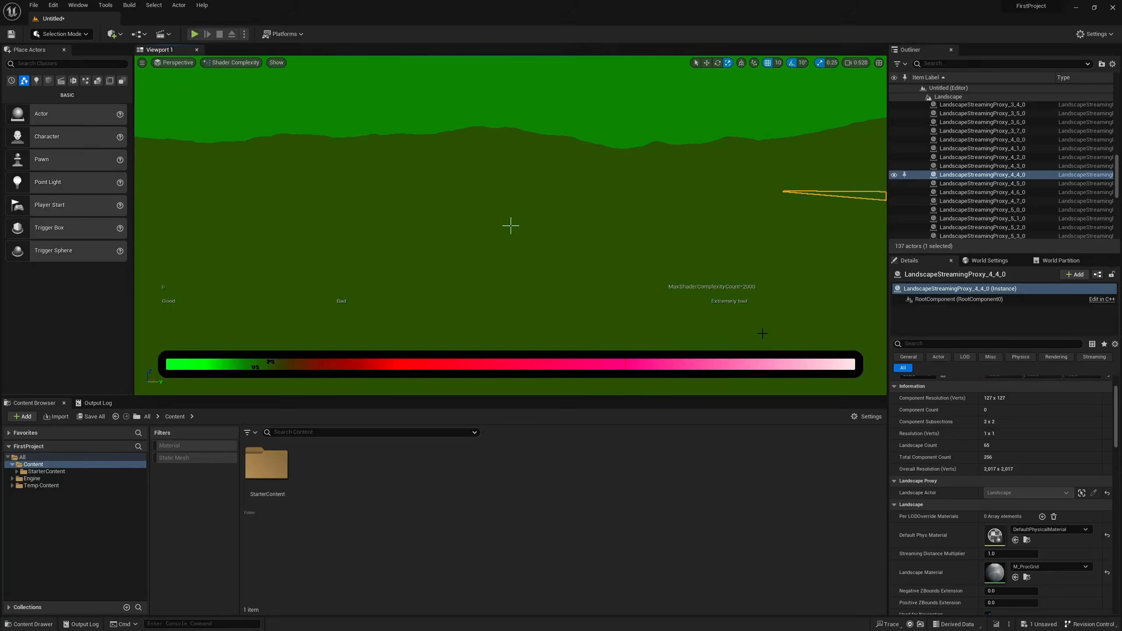
{"action": "mouse_move", "coordinate": [305, 85]}
{"action": "right_mouse_down"}
{"action": "mouse_move", "coordinate": [411, 106]}
{"action": "mouse_move", "coordinate": [270, 62]}
{"action": "mouse_move", "coordinate": [340, 85]}
{"action": "mouse_move", "coordinate": [305, 85]}
{"action": "right_mouse_up"}
{"action": "left_click", "coordinate": [224, 63]}
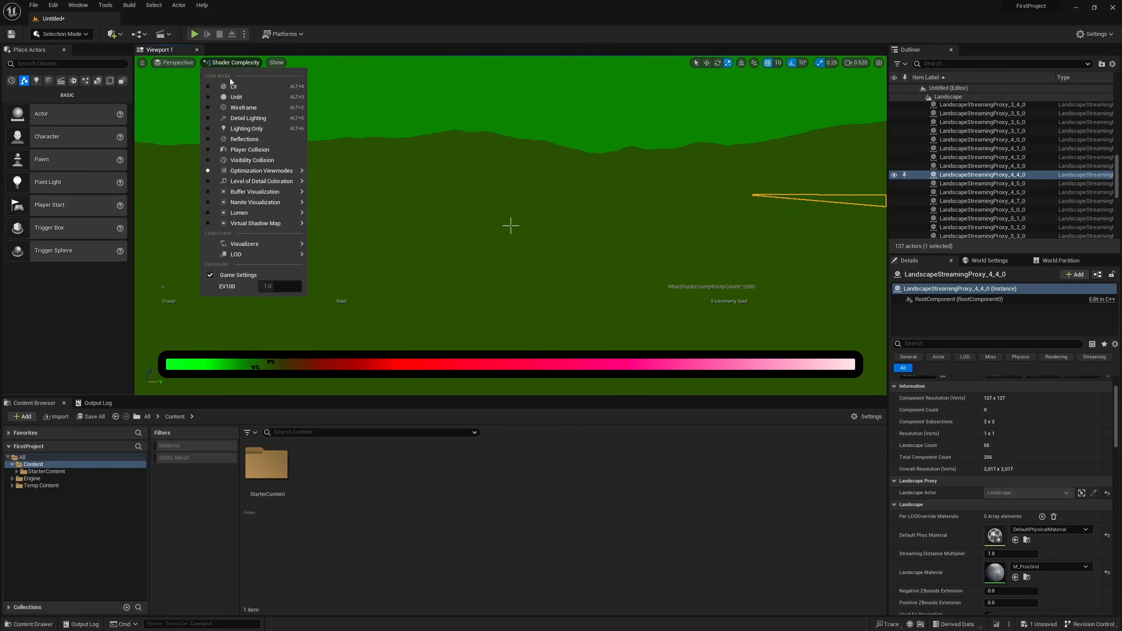
{"action": "left_click", "coordinate": [229, 86]}
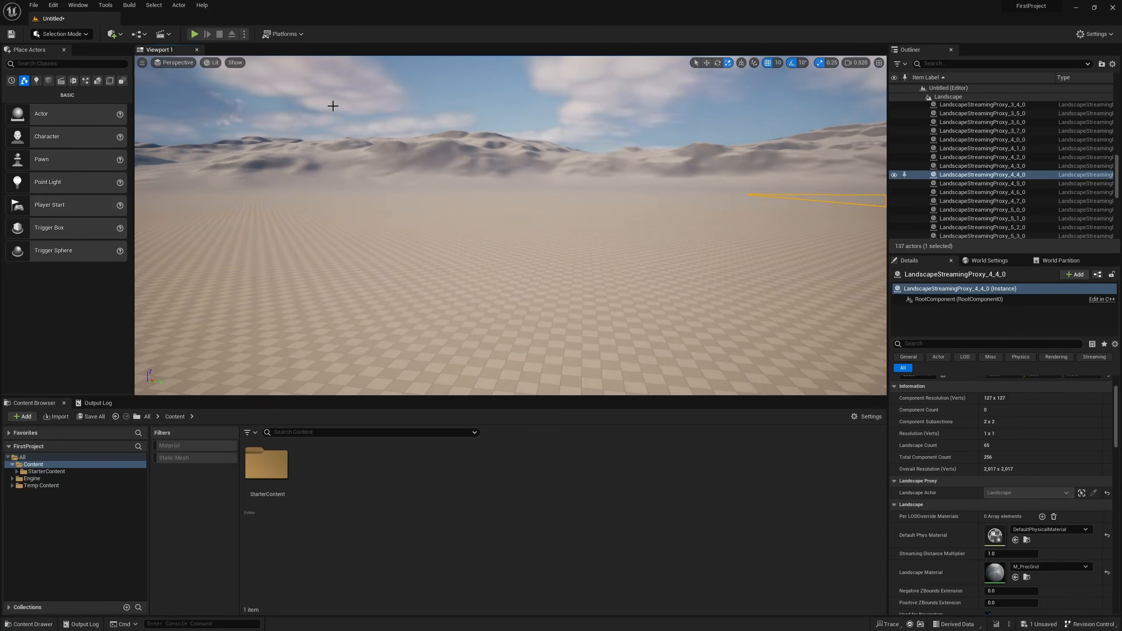
Show the collision geometry in the viewport, then hide it again and look around the landscape.
{"action": "left_click", "coordinate": [235, 63]}
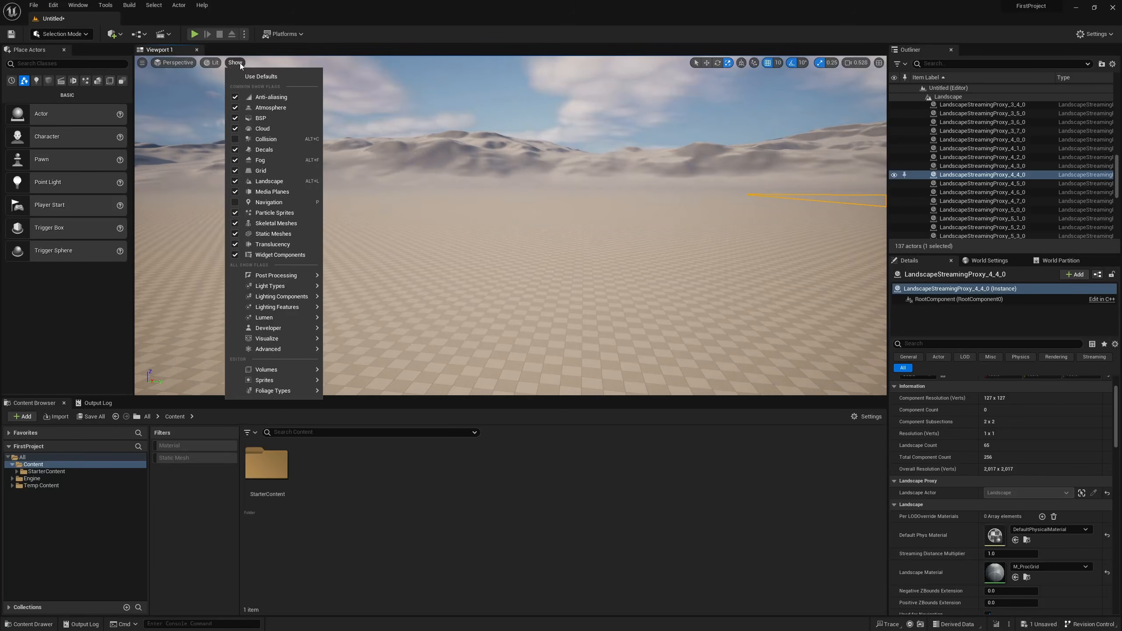
{"action": "left_click", "coordinate": [265, 139]}
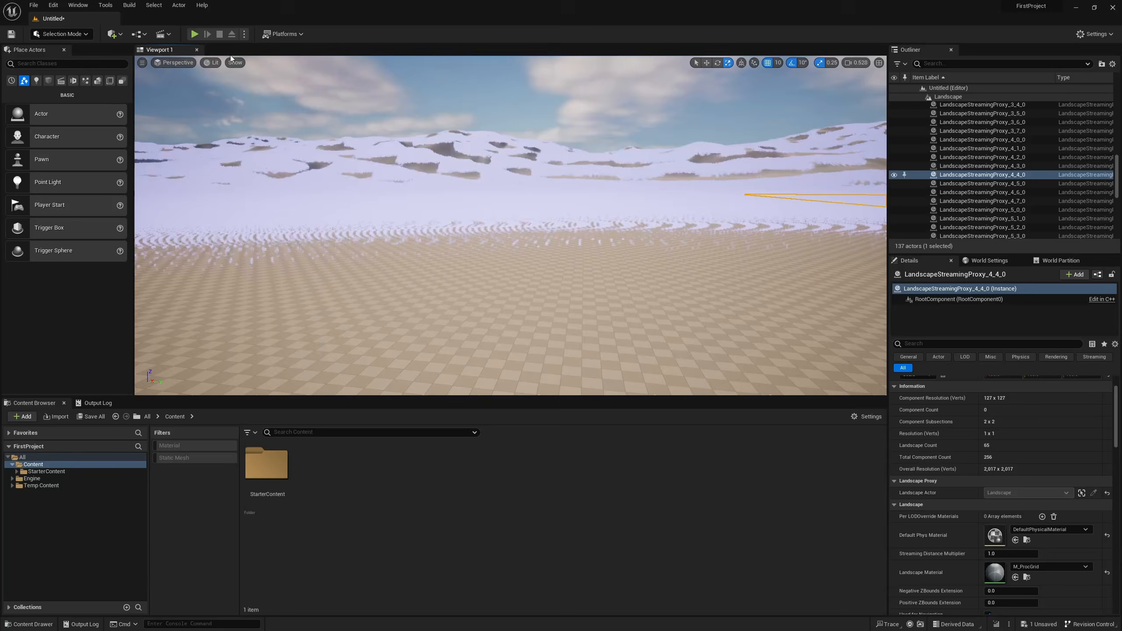
{"action": "left_click", "coordinate": [235, 62]}
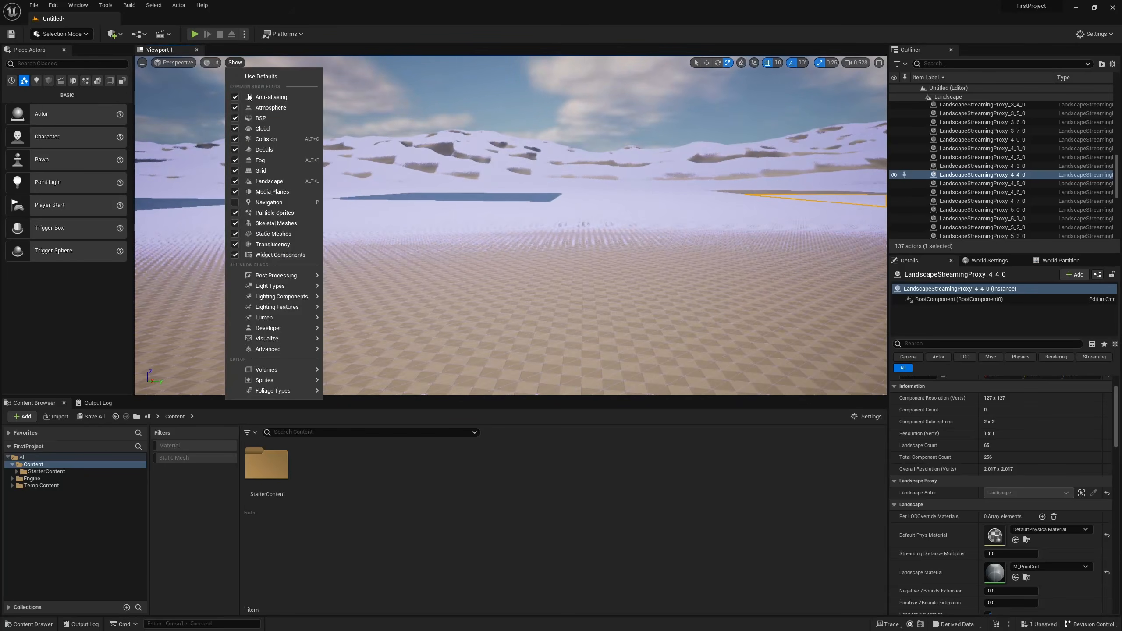
{"action": "left_click", "coordinate": [272, 141]}
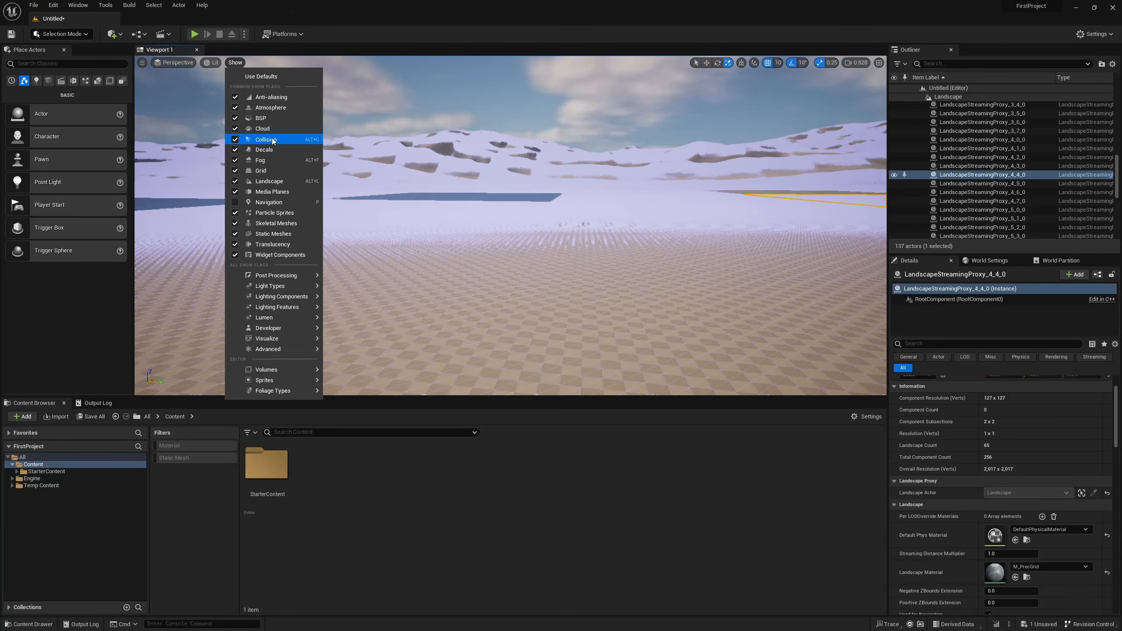
{"action": "right_click_drag", "start_coordinate": [442, 212], "coordinate": [561, 212]}
{"action": "right_click_drag", "start_coordinate": [452, 172], "coordinate": [283, 159]}
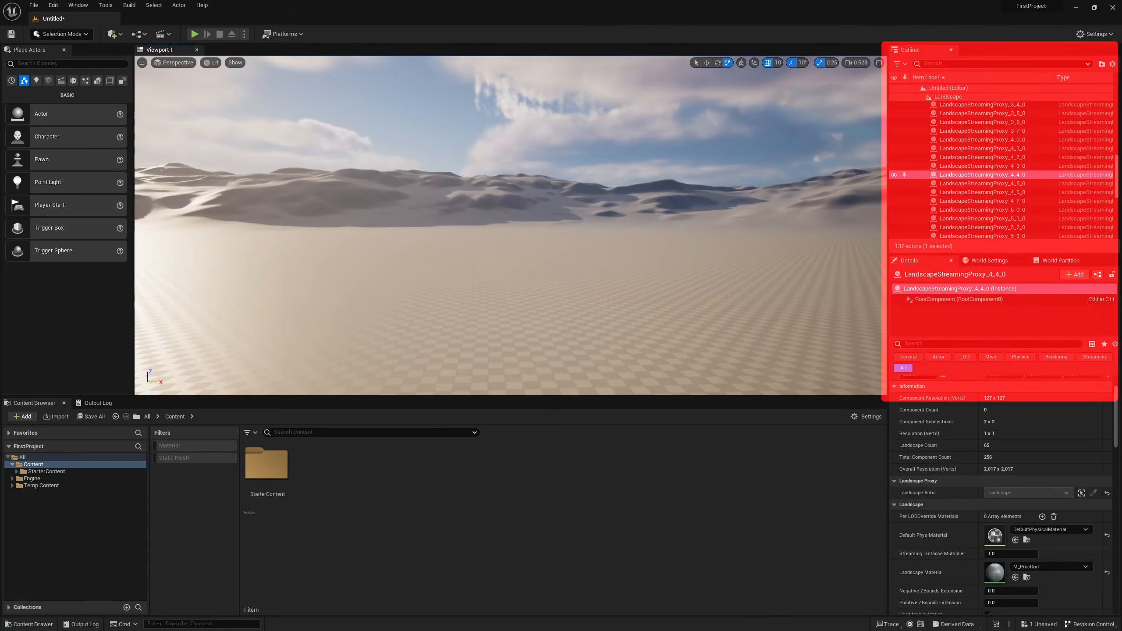
{"action": "right_click_drag", "start_coordinate": [452, 171], "coordinate": [461, 183]}
Collapse the Landscape entry in the Outliner to hide its streaming proxies.
{"action": "scroll", "coordinate": [1071, 133], "scroll_direction": "up", "scroll_amount": 8}
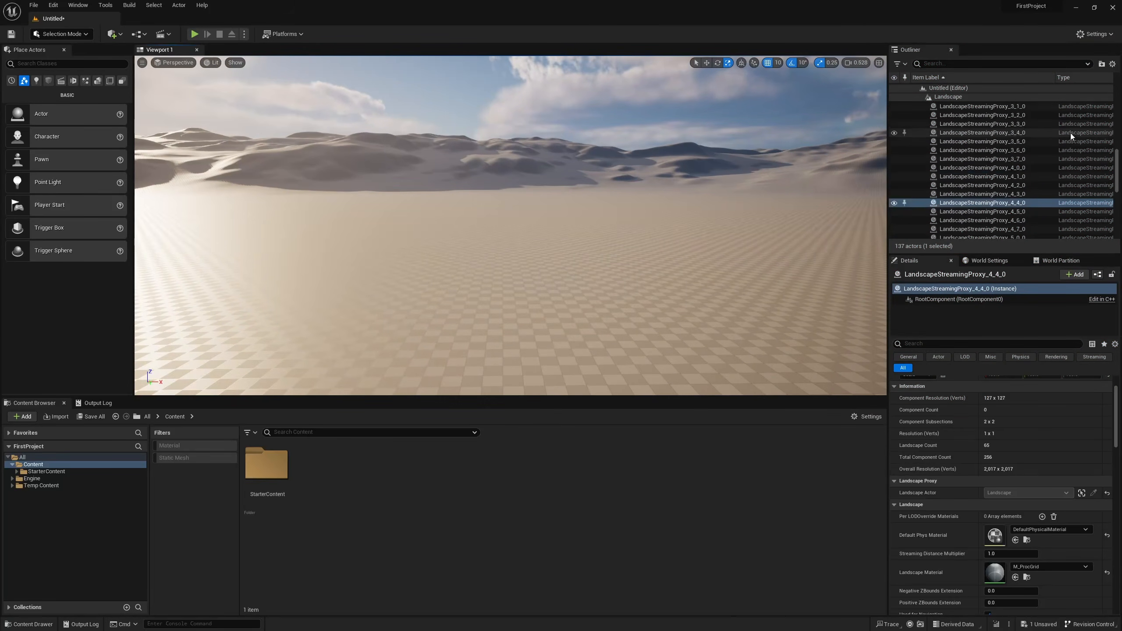
{"action": "scroll", "coordinate": [914, 116], "scroll_direction": "up", "scroll_amount": 2}
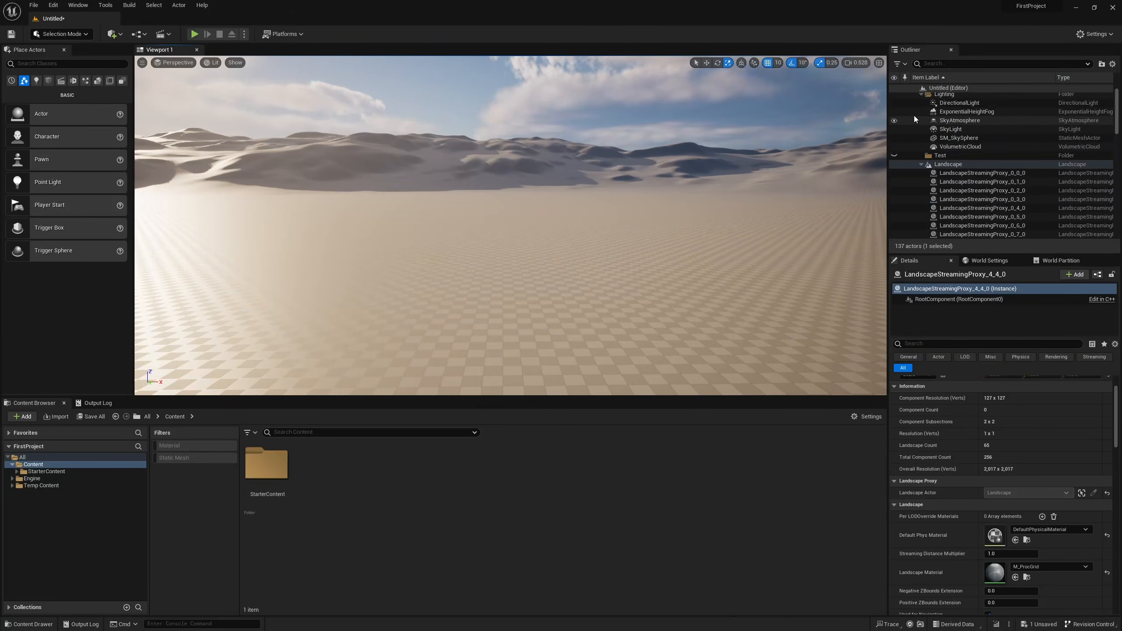
{"action": "left_click", "coordinate": [921, 174]}
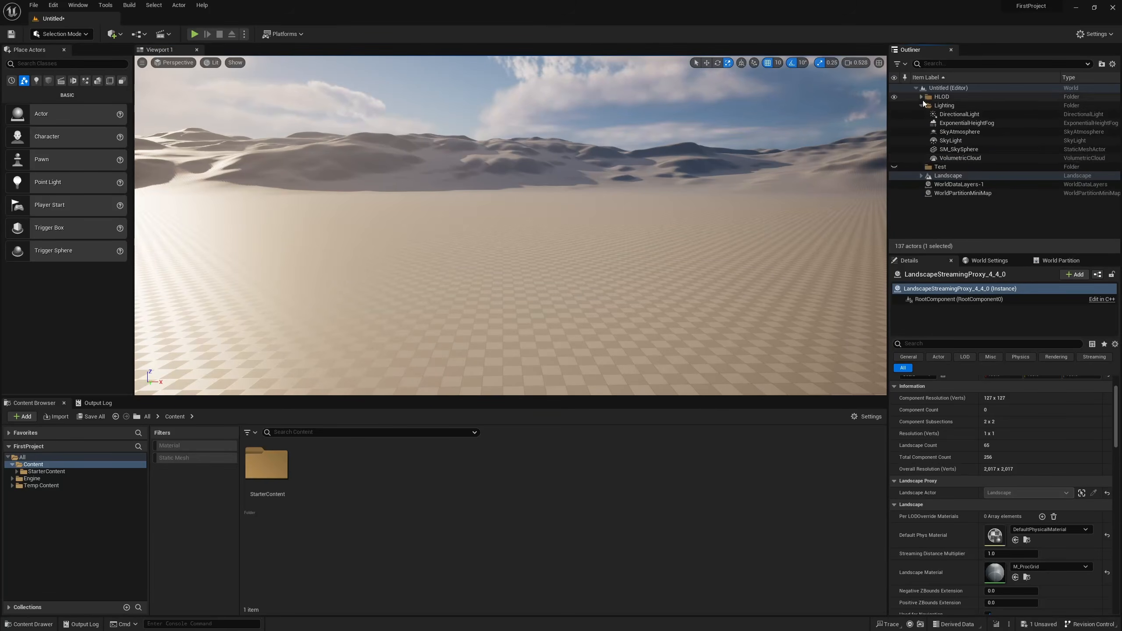
Select the DirectionalLight, SkyLight and ExponentialHeightFog actors in turn to view their details.
{"action": "left_click", "coordinate": [968, 115]}
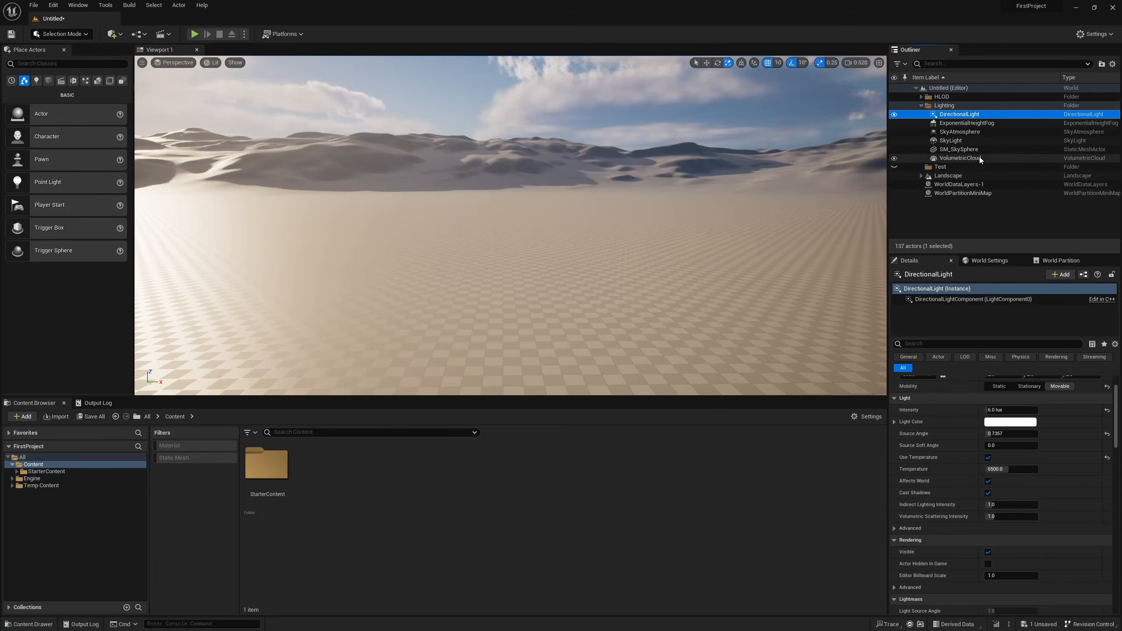
{"action": "left_click", "coordinate": [968, 167]}
{"action": "left_click", "coordinate": [973, 141]}
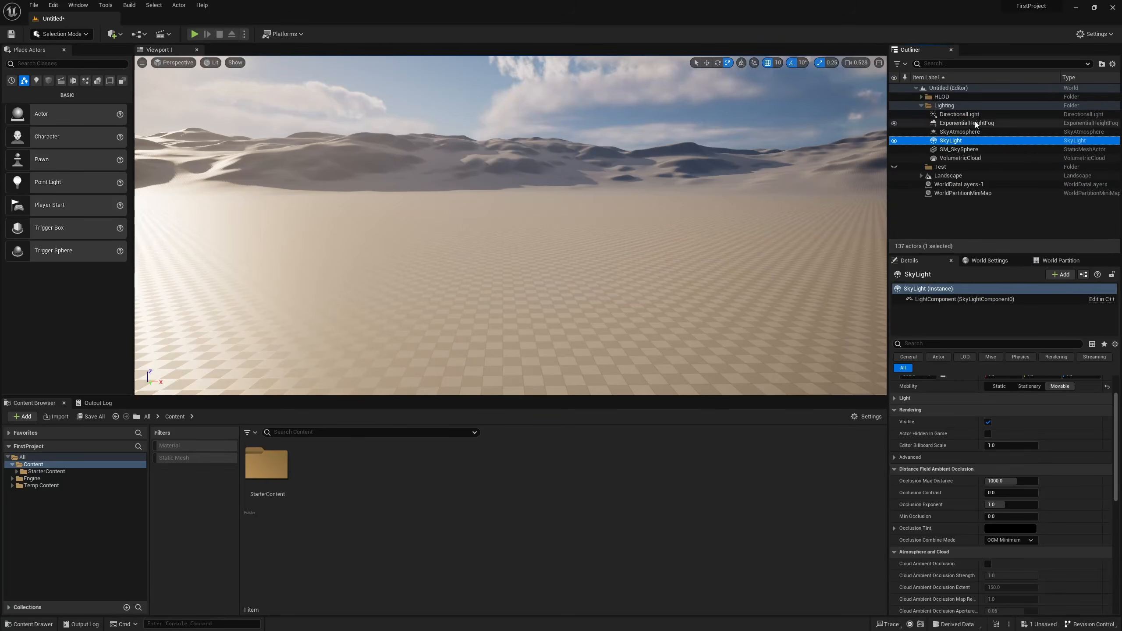
{"action": "left_click", "coordinate": [975, 122]}
Move the DirectionalLight actor from the Lighting folder into the Test folder.
{"action": "left_click", "coordinate": [981, 114]}
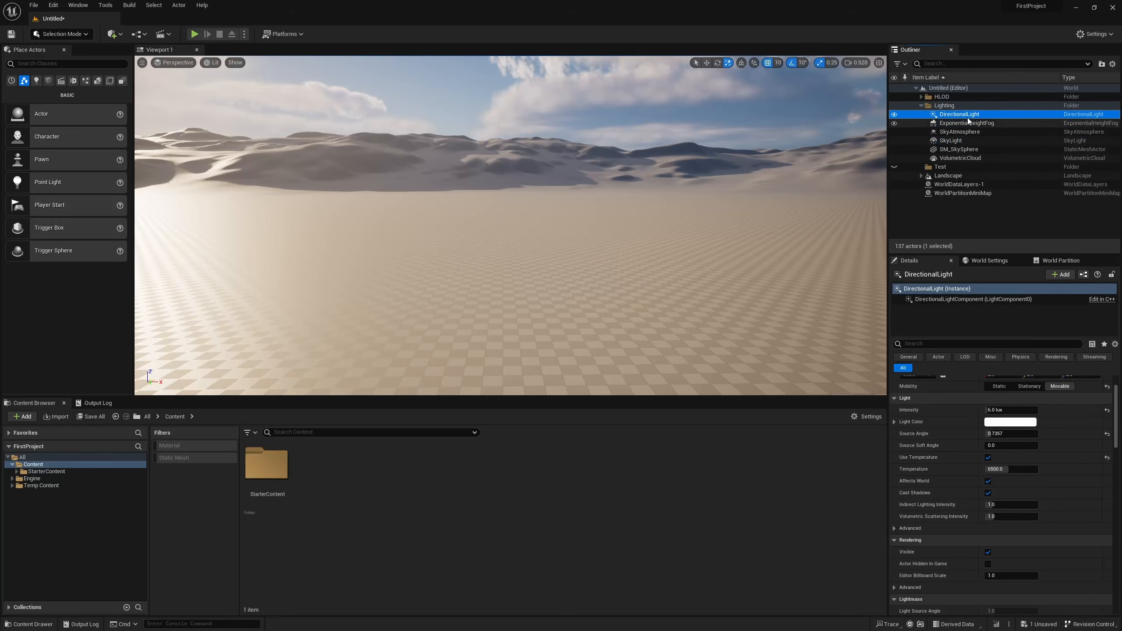
{"action": "mouse_move", "coordinate": [959, 142]}
{"action": "left_mouse_down"}
{"action": "mouse_move", "coordinate": [966, 211]}
{"action": "mouse_move", "coordinate": [969, 171]}
{"action": "mouse_move", "coordinate": [954, 159]}
{"action": "left_mouse_up"}
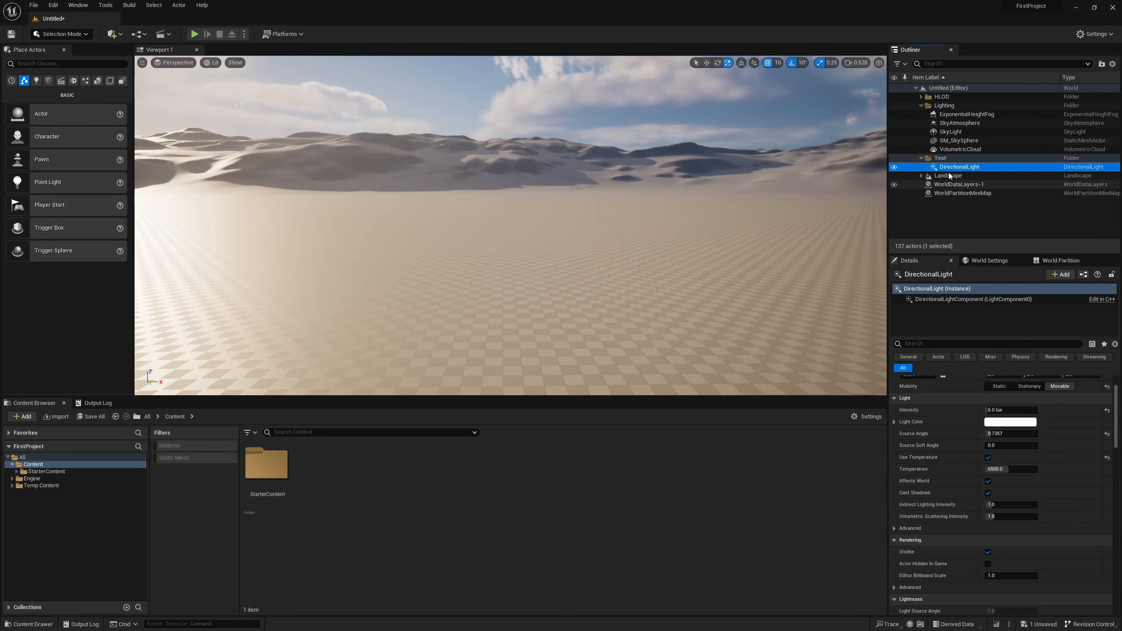
Create a new folder named "Test 2" in the Outliner.
{"action": "right_click", "coordinate": [960, 214]}
{"action": "left_click", "coordinate": [981, 229]}
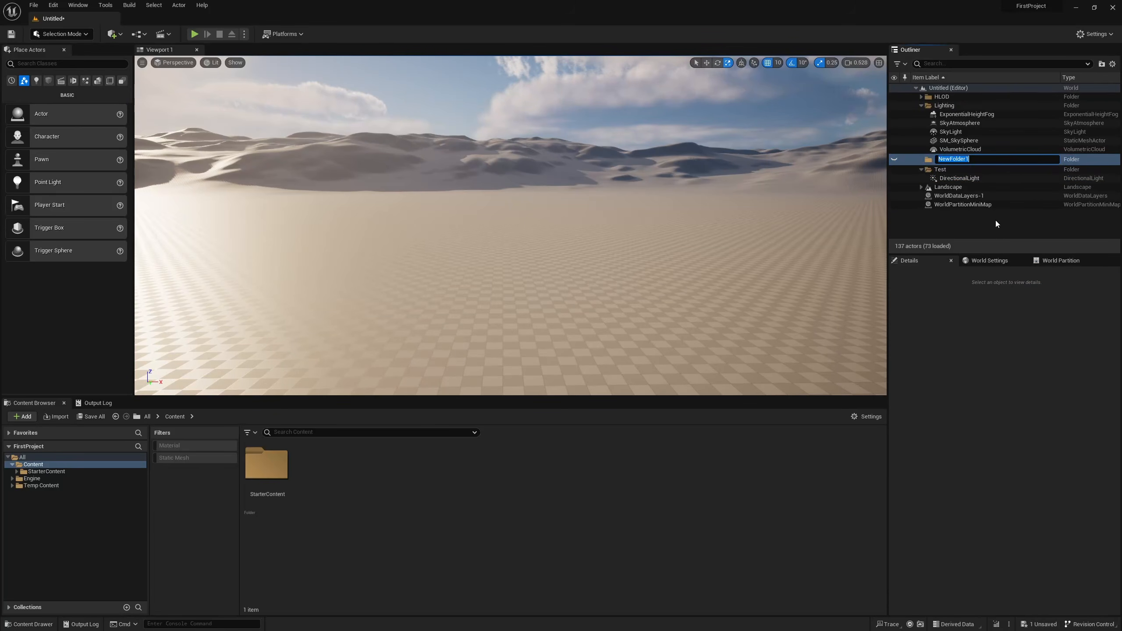
{"action": "type", "text": "Test 2"}
{"action": "key", "text": "Return"}
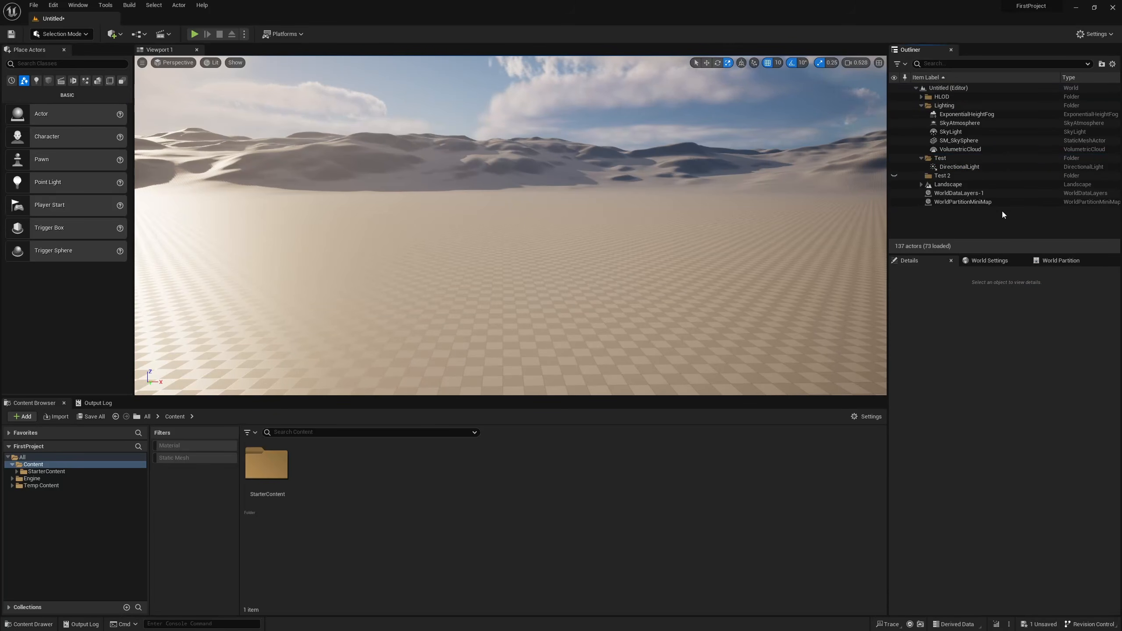
Hide the DirectionalLight in the level, then show it again.
{"action": "left_click", "coordinate": [978, 166]}
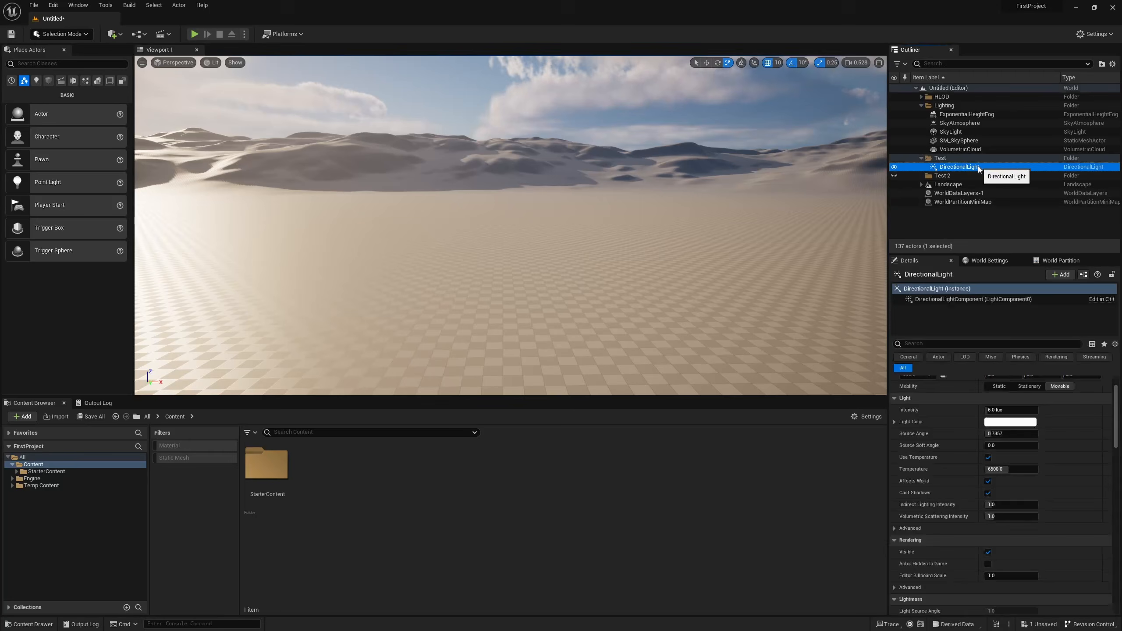
{"action": "left_click", "coordinate": [894, 167]}
{"action": "left_click", "coordinate": [894, 167]}
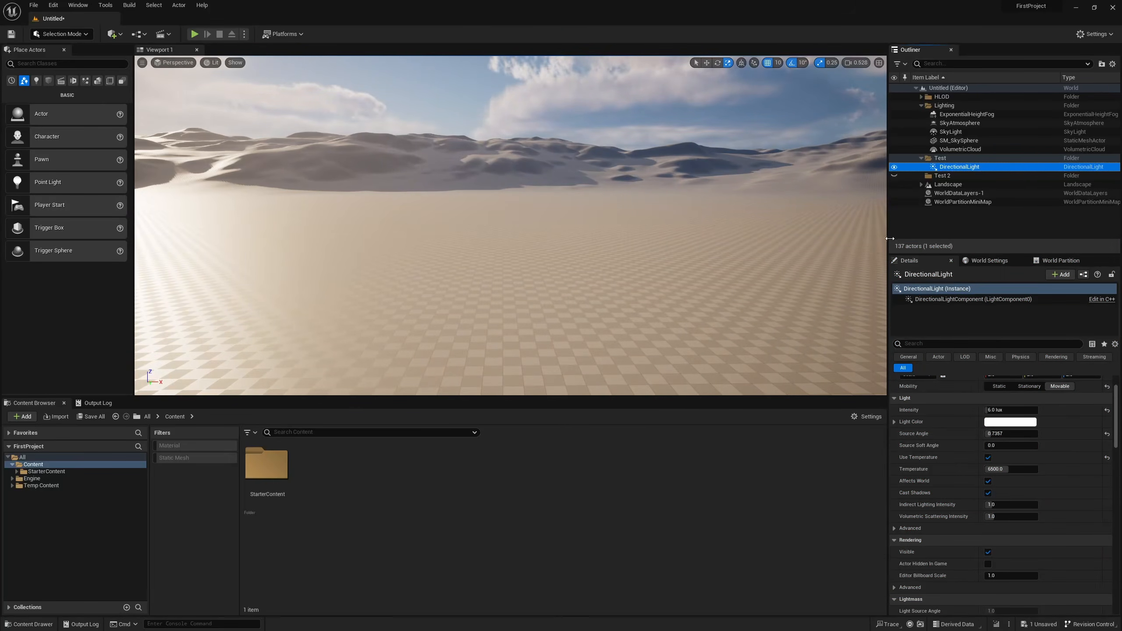
Set the DirectionalLight's light color to a saturated pink with R 1.0 and G 0.0.
{"action": "scroll", "coordinate": [968, 444], "scroll_direction": "up", "scroll_amount": 3}
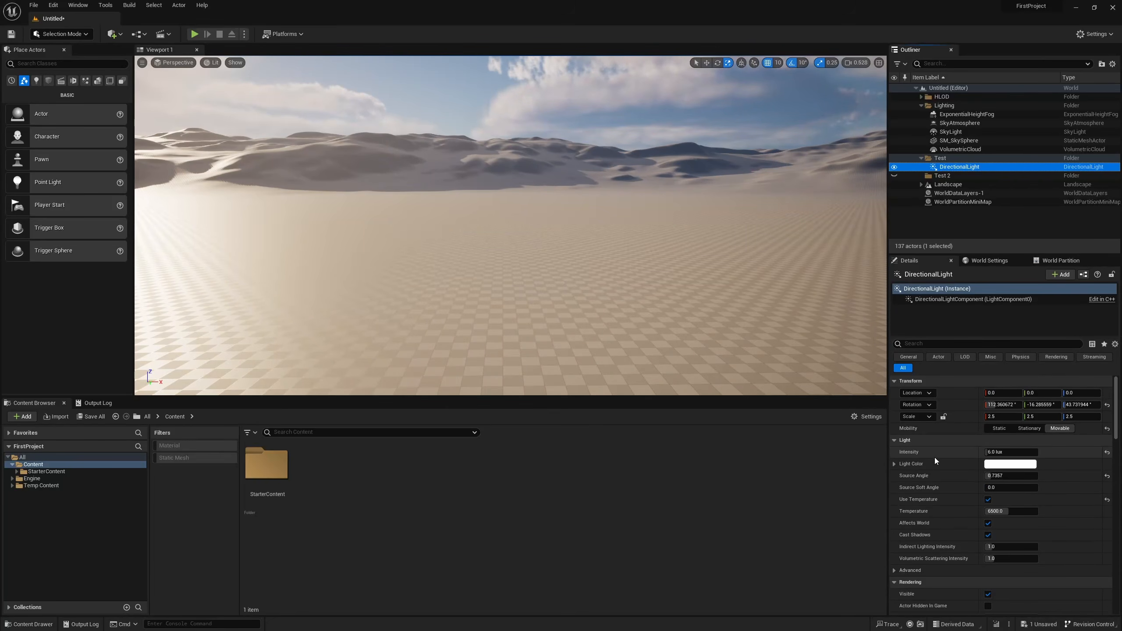
{"action": "scroll", "coordinate": [923, 479], "scroll_direction": "down", "scroll_amount": 2}
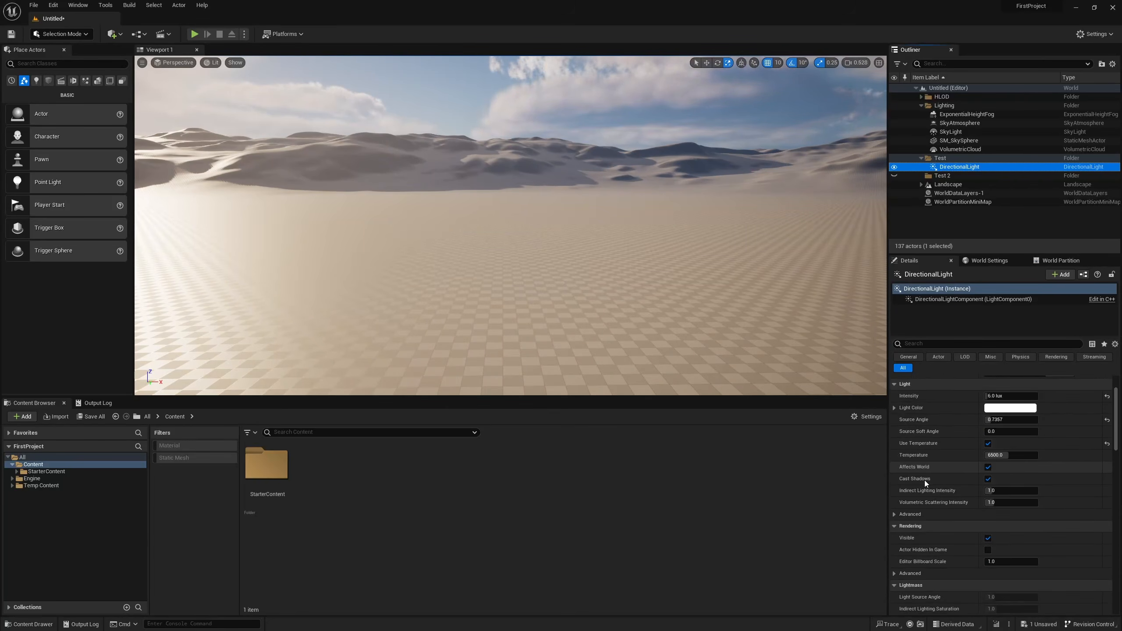
{"action": "left_click", "coordinate": [1003, 437]}
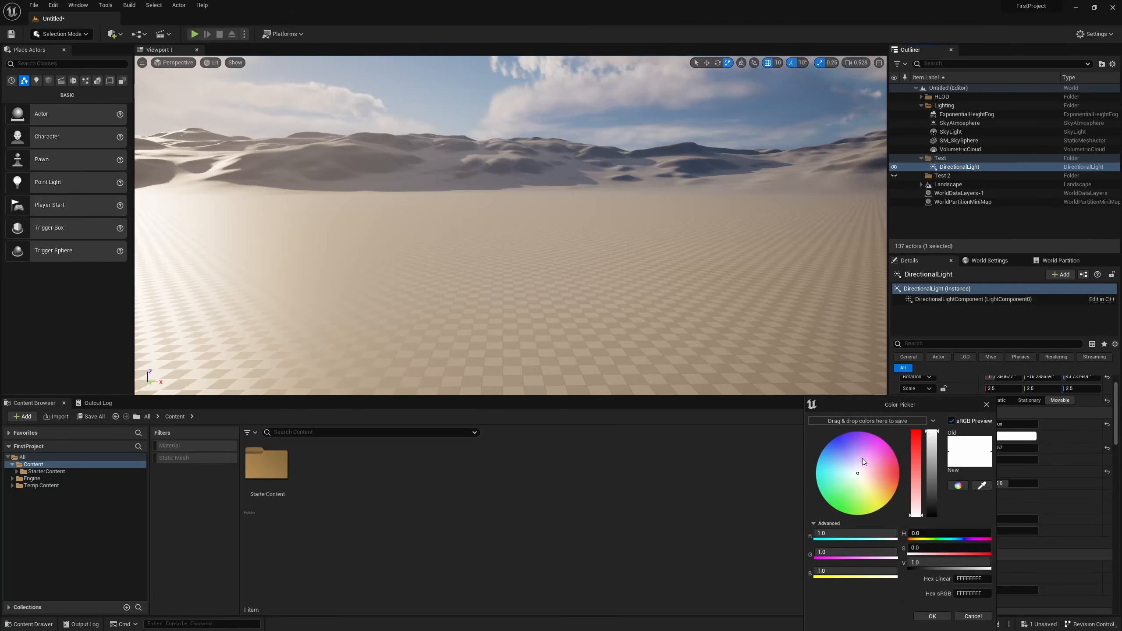
{"action": "left_click_drag", "start_coordinate": [863, 458], "coordinate": [919, 467]}
{"action": "left_click", "coordinate": [945, 616]}
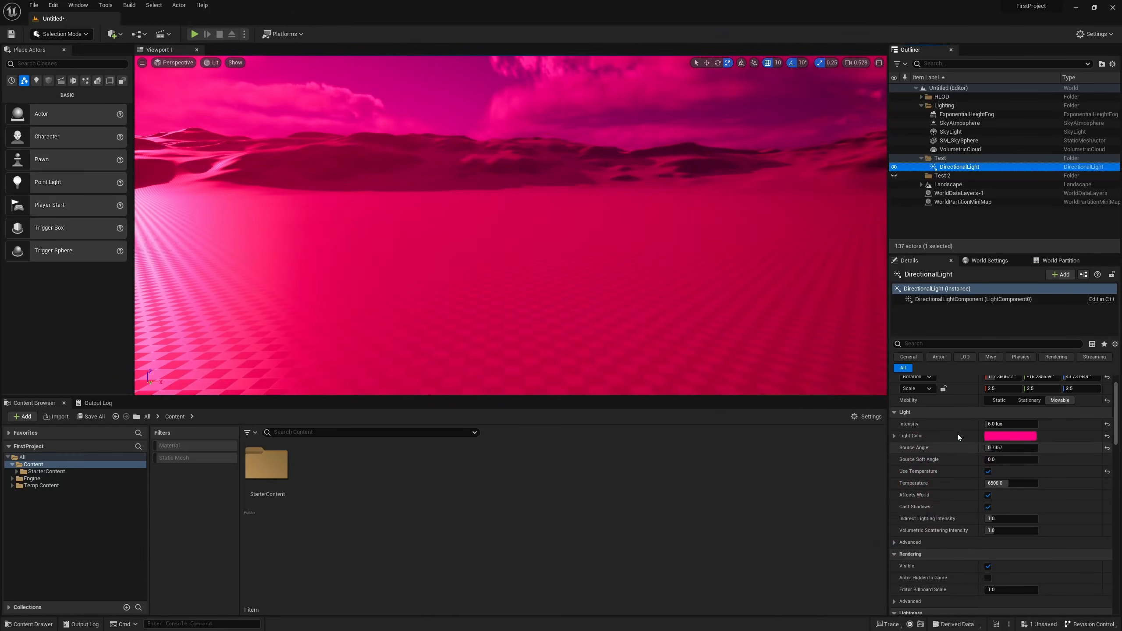
Reset the DirectionalLight's light color to its default.
{"action": "left_click", "coordinate": [996, 436]}
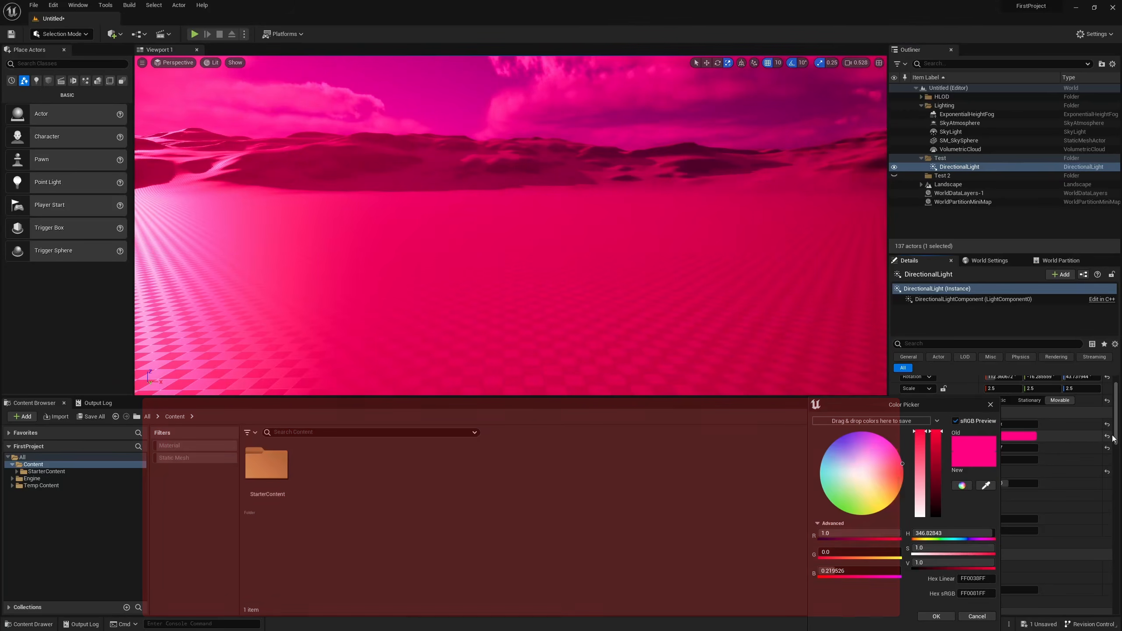
{"action": "left_click", "coordinate": [991, 405]}
{"action": "left_click", "coordinate": [1107, 437]}
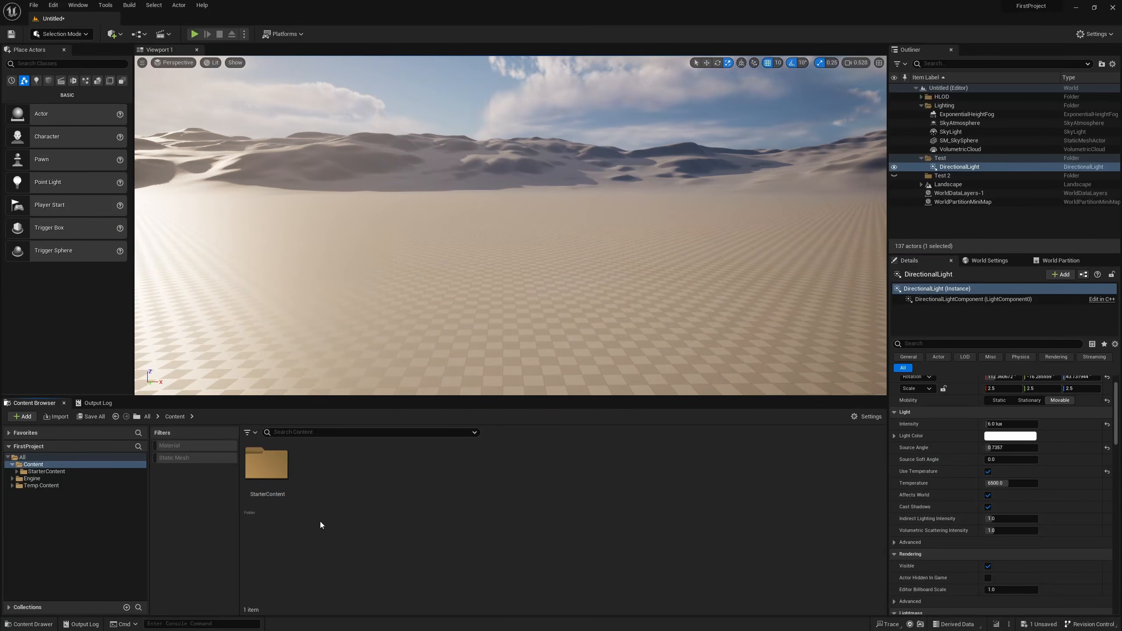
Look inside the StarterContent folder, then return to the Content folder.
{"action": "left_click", "coordinate": [286, 485]}
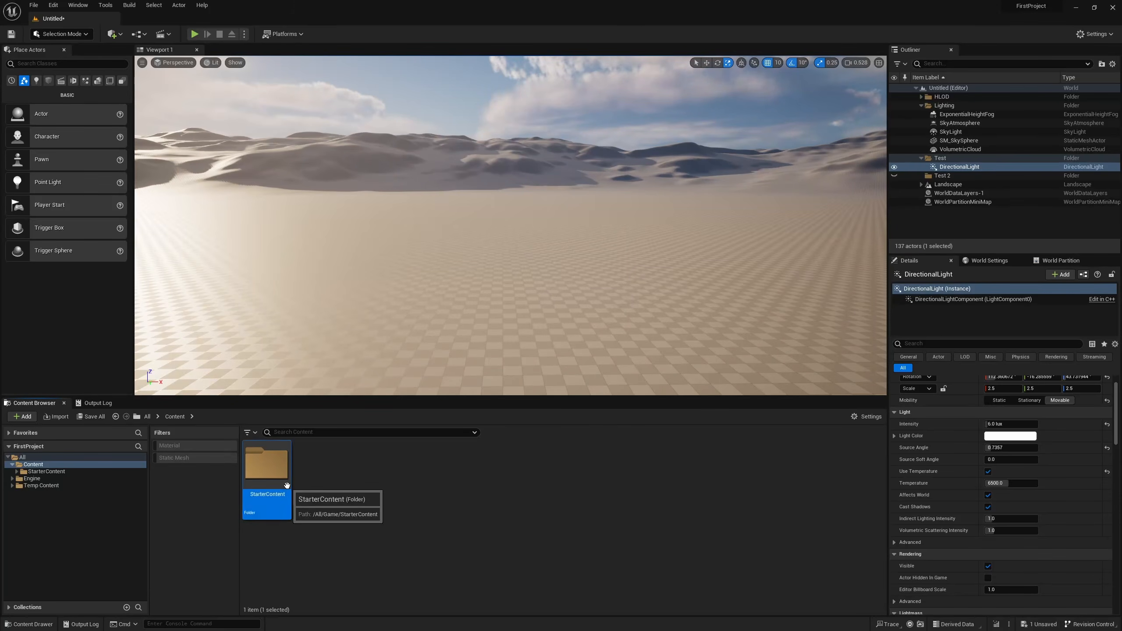
{"action": "double_click", "coordinate": [287, 485]}
{"action": "key", "text": "alt+Left"}
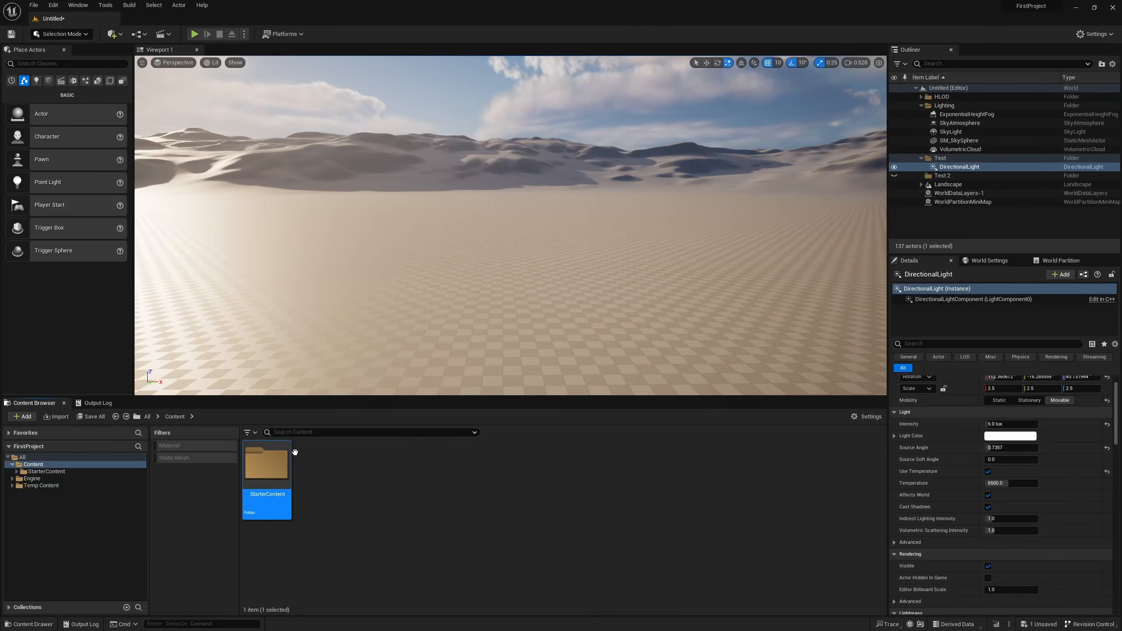
Show the StarterContent folder's location on disk in the file explorer, then close that window.
{"action": "right_click", "coordinate": [283, 492]}
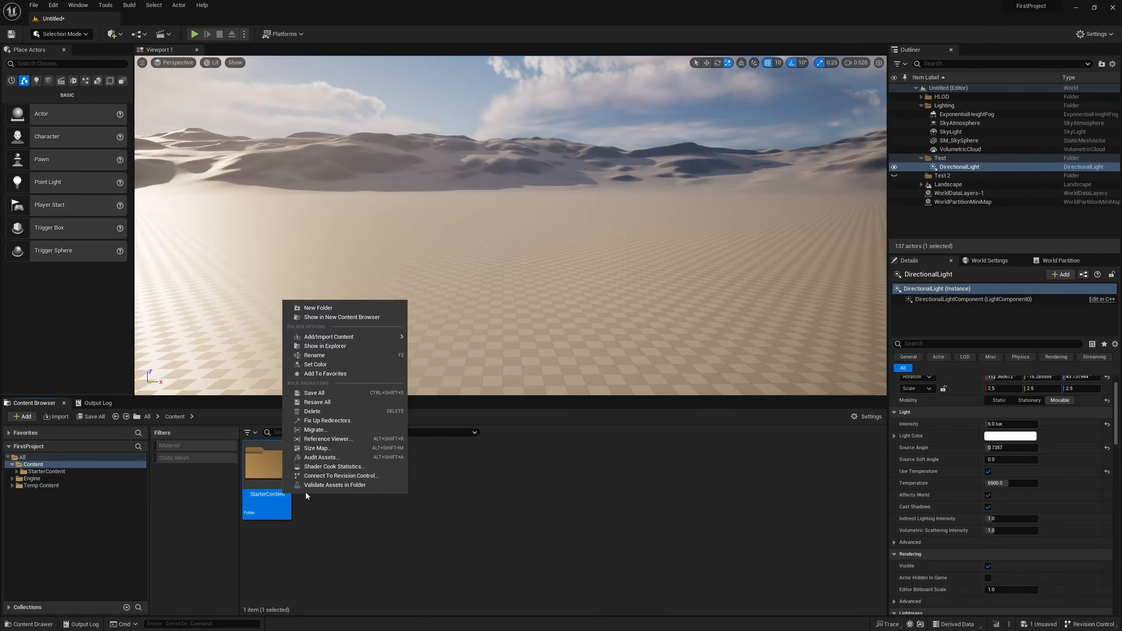
{"action": "left_click", "coordinate": [334, 346]}
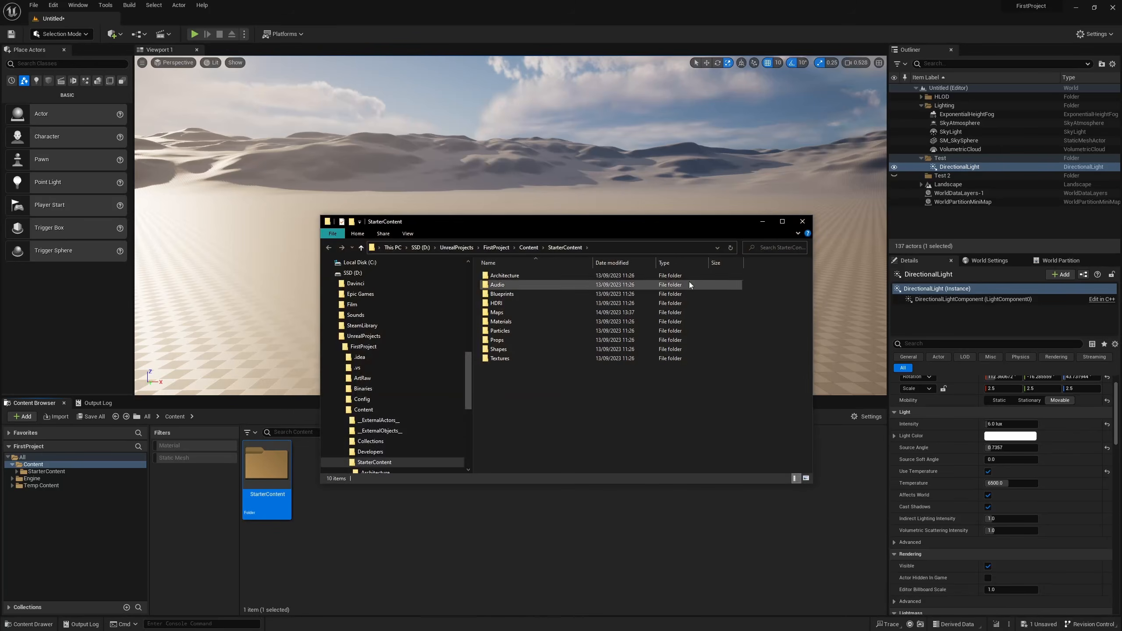
{"action": "left_click", "coordinate": [802, 221]}
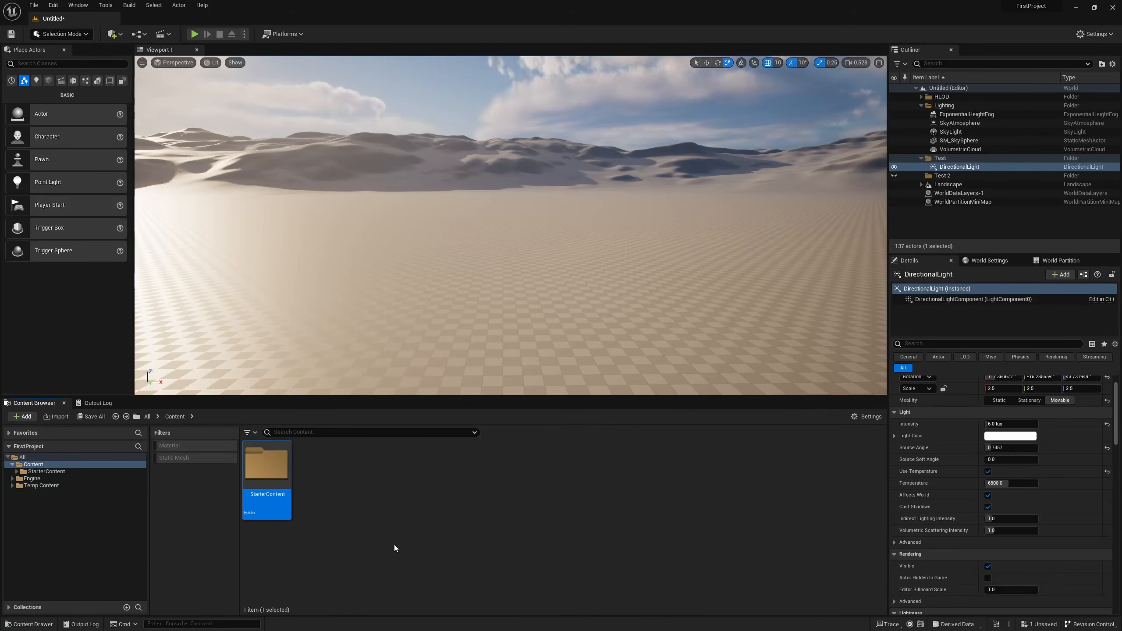
Search the project content for "arrows", select the SM_Arrows mesh, then clear the search.
{"action": "left_click", "coordinate": [395, 544]}
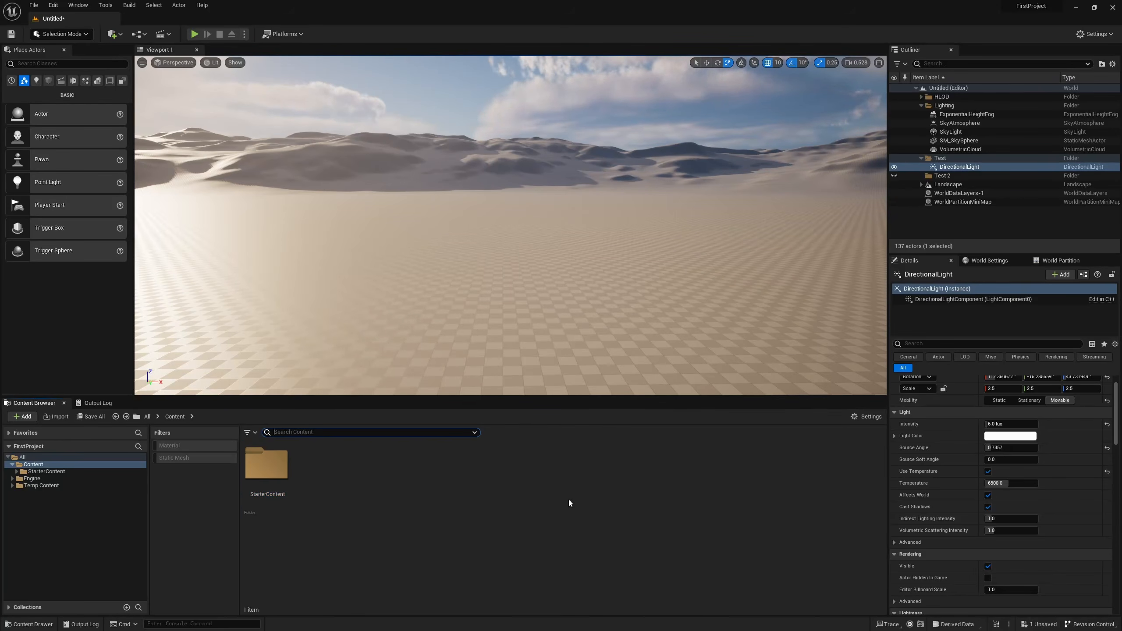
{"action": "type", "text": "arro"}
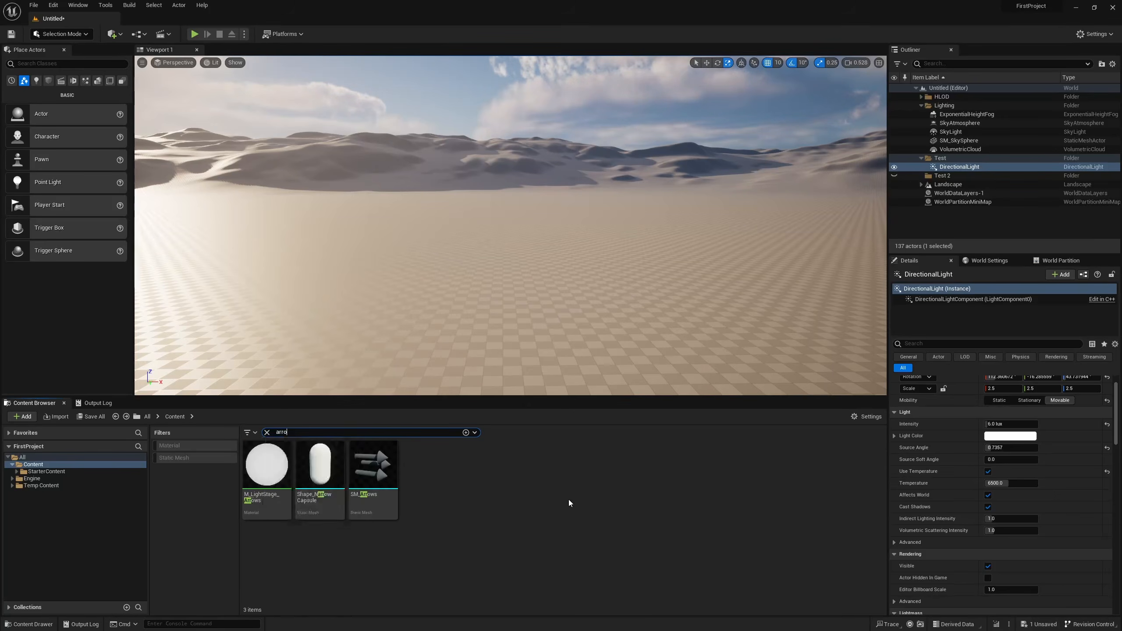
{"action": "type", "text": "ws"}
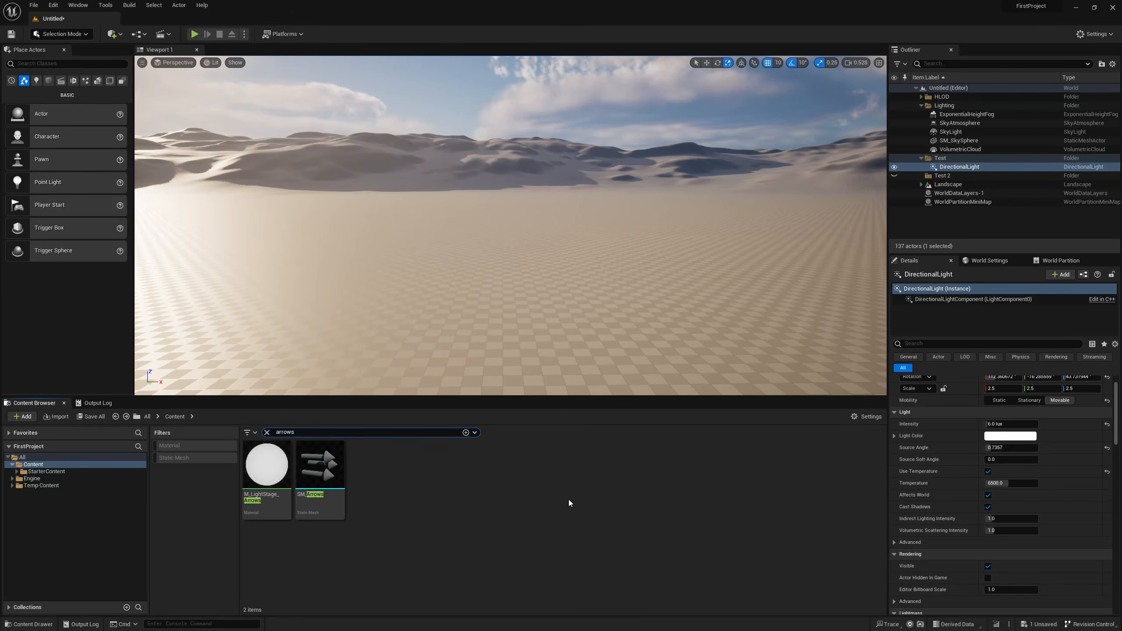
{"action": "left_click", "coordinate": [336, 497]}
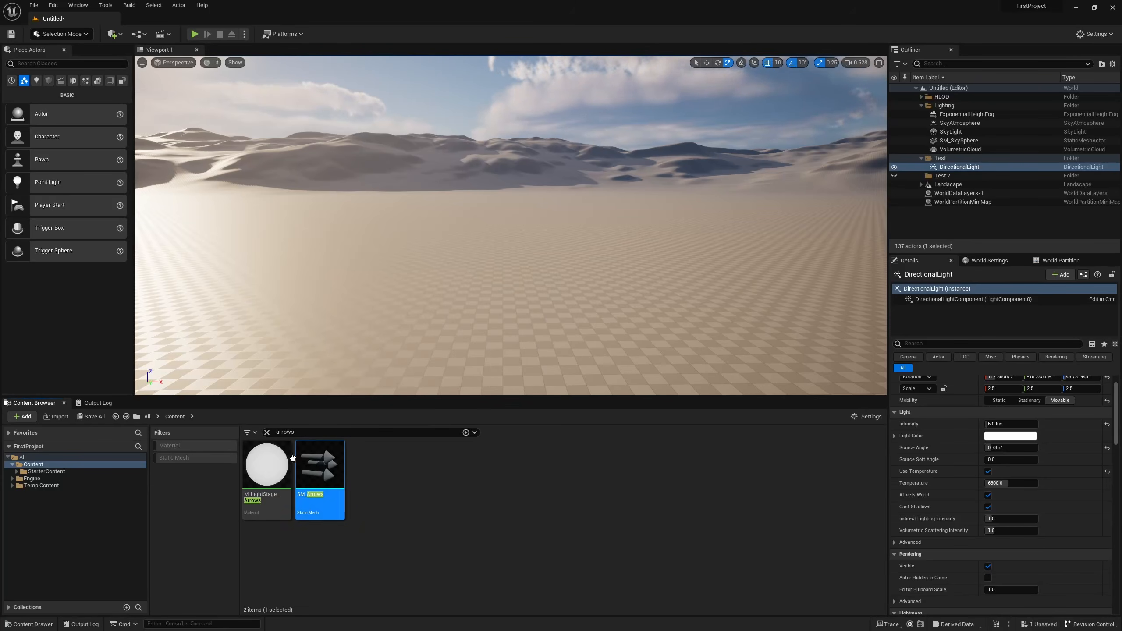
{"action": "left_click", "coordinate": [266, 462]}
{"action": "left_click", "coordinate": [267, 433]}
Remove the Material filter from the project content, then add it again so only materials are listed.
{"action": "left_click", "coordinate": [248, 433]}
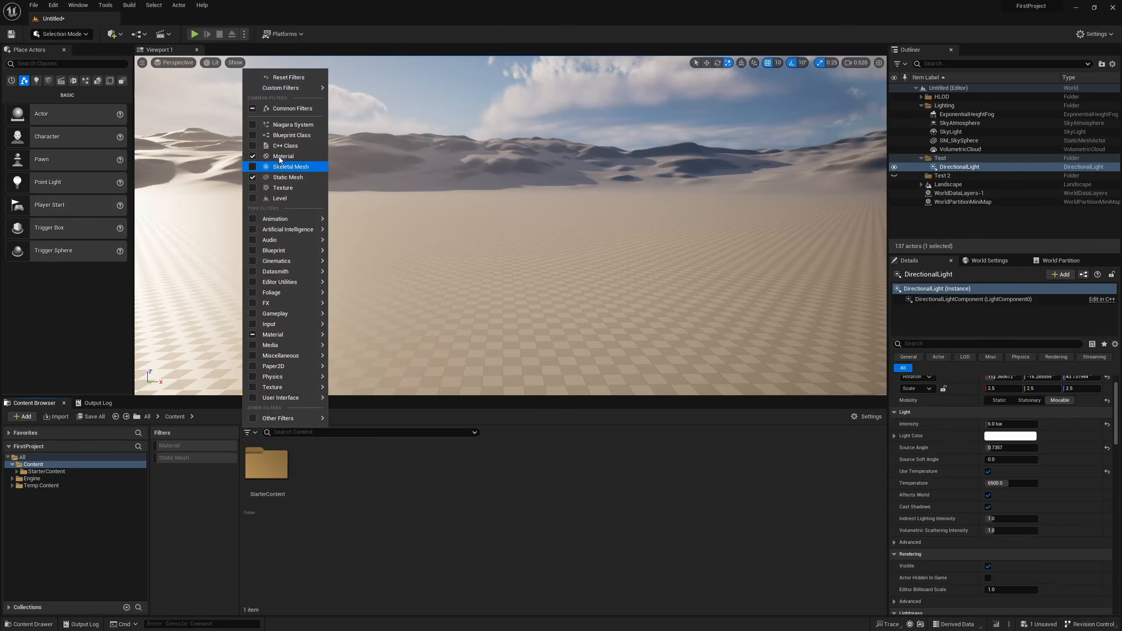
{"action": "left_click", "coordinate": [281, 157]}
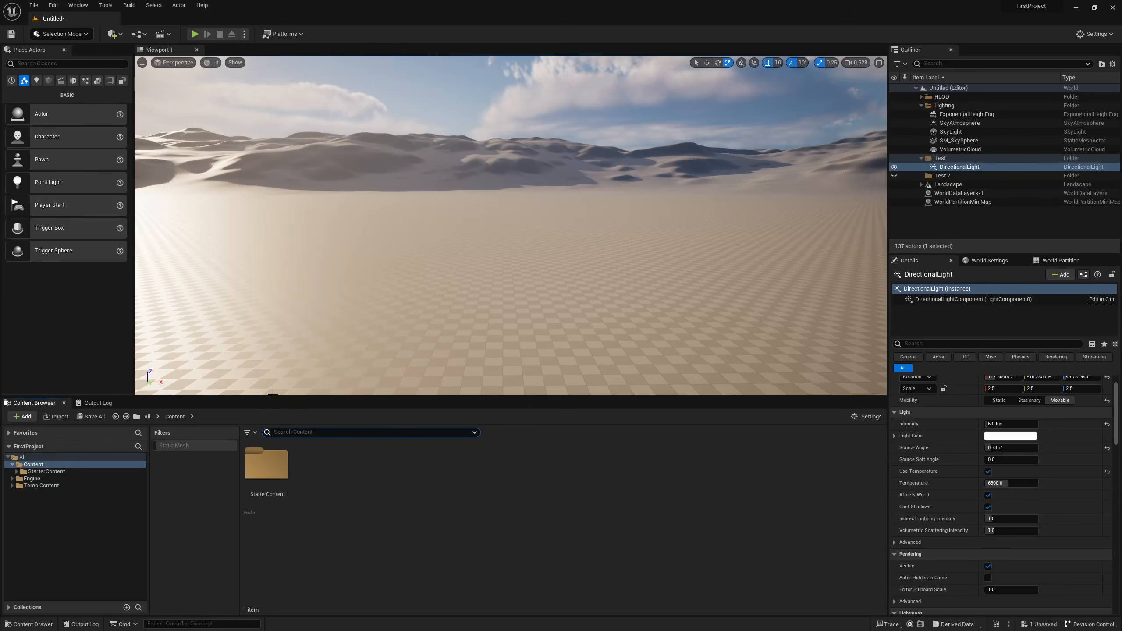
{"action": "left_click", "coordinate": [247, 432]}
{"action": "left_click", "coordinate": [269, 156]}
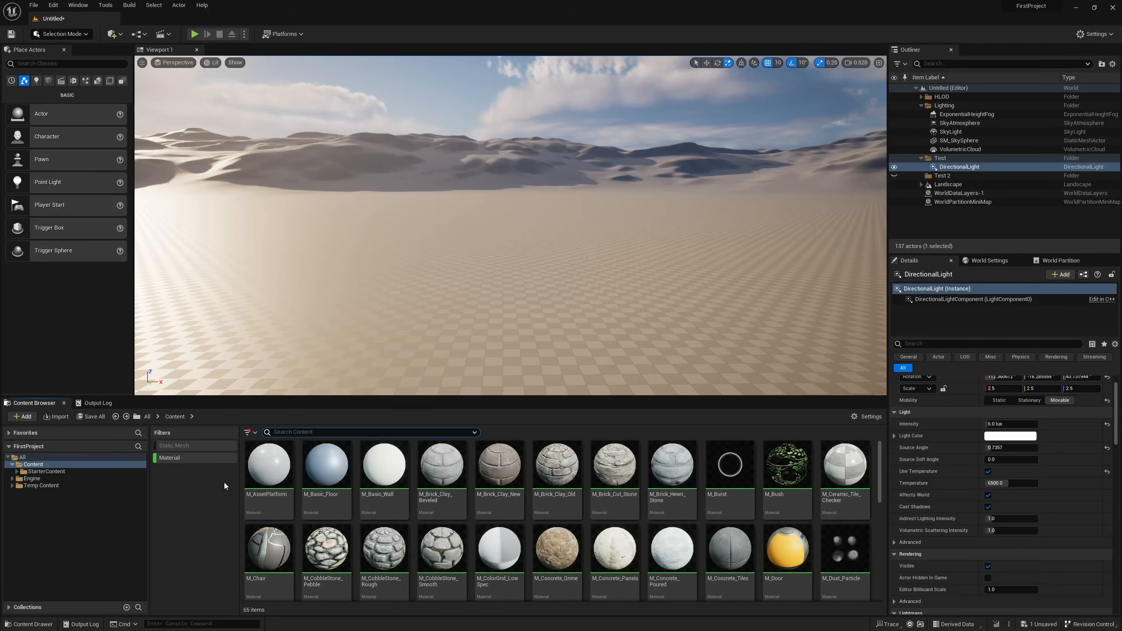
Open the M_AssetPlatform material to examine its node graph, then close its editor.
{"action": "double_click", "coordinate": [268, 468]}
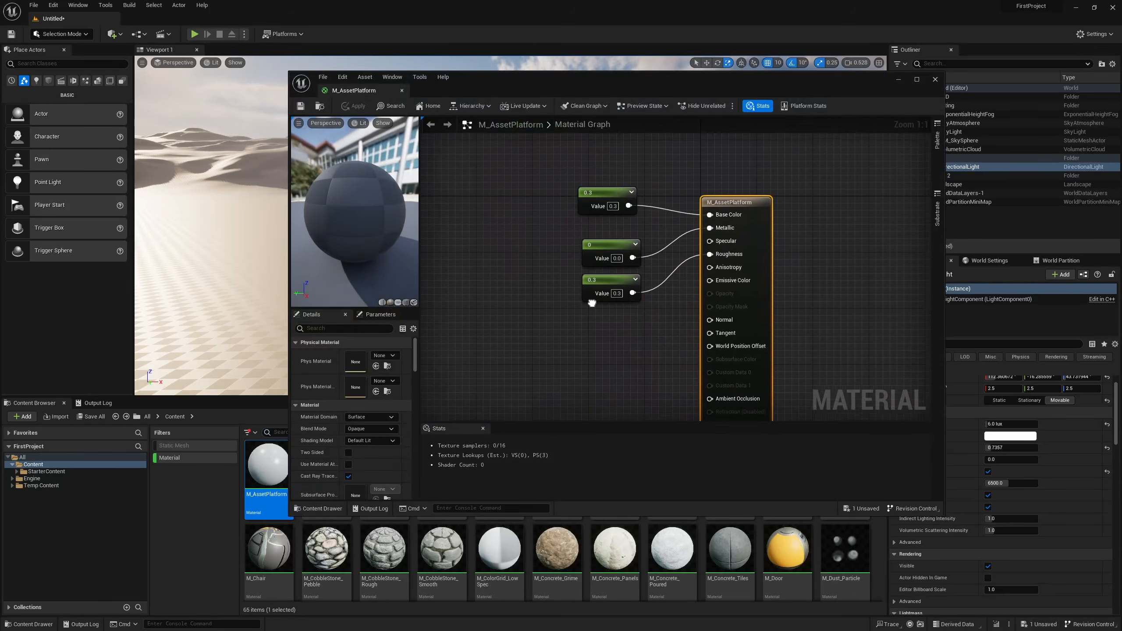
{"action": "right_click_drag", "start_coordinate": [822, 176], "coordinate": [750, 162]}
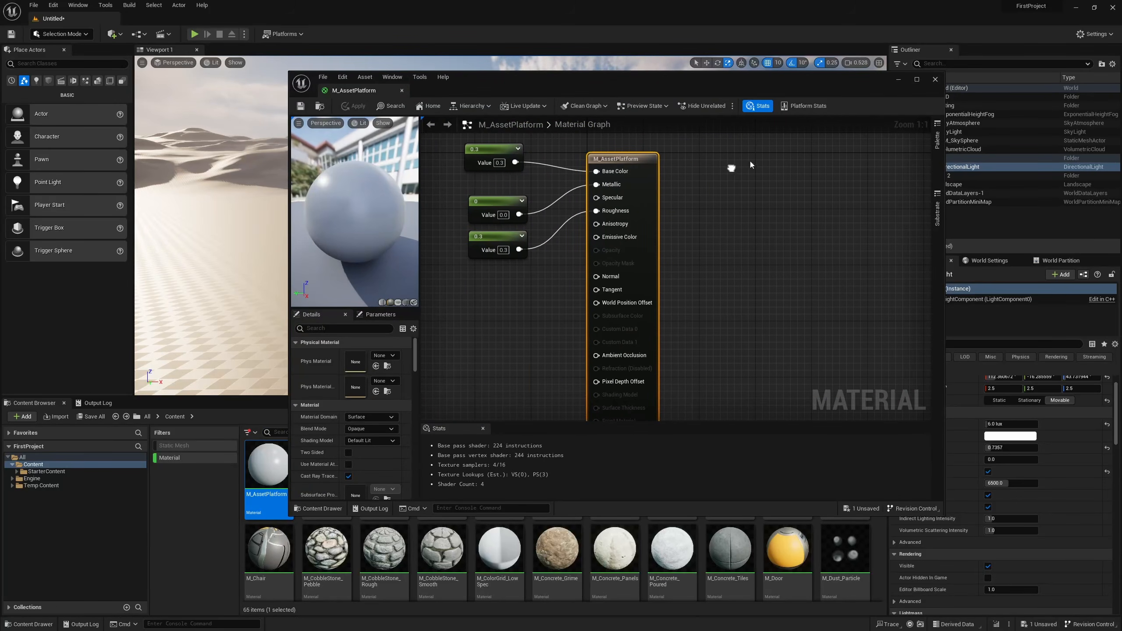
{"action": "left_click", "coordinate": [935, 82]}
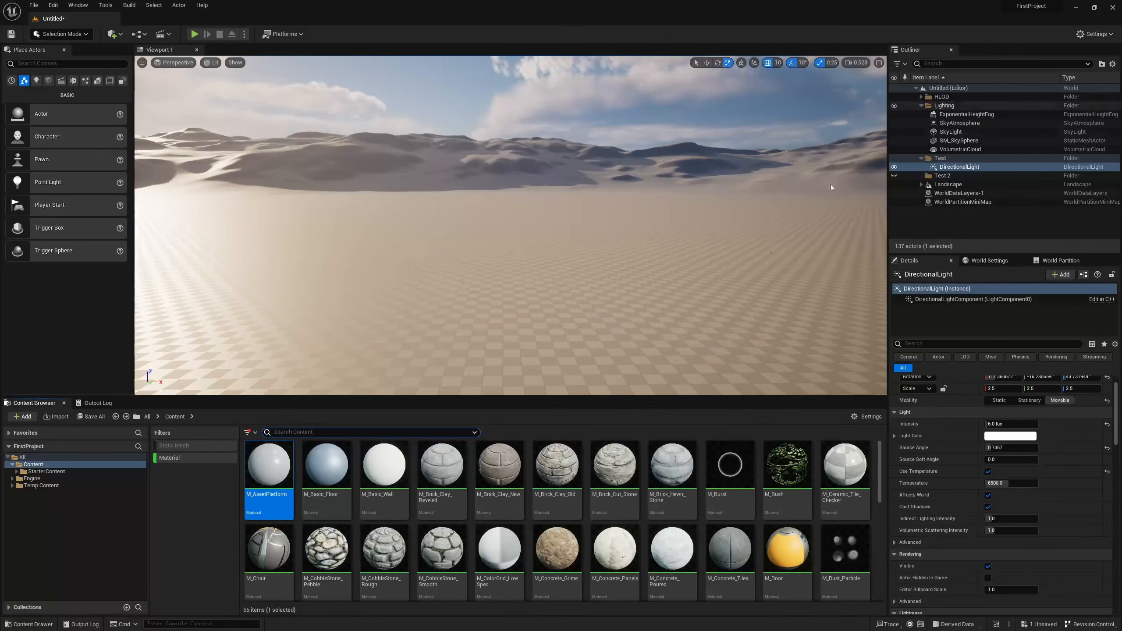
Enable the Static Mesh filter and examine the Floor_400x400 mesh in its editor, then switch off the Static Mesh and Material filters.
{"action": "left_click", "coordinate": [198, 445]}
{"action": "double_click", "coordinate": [269, 464]}
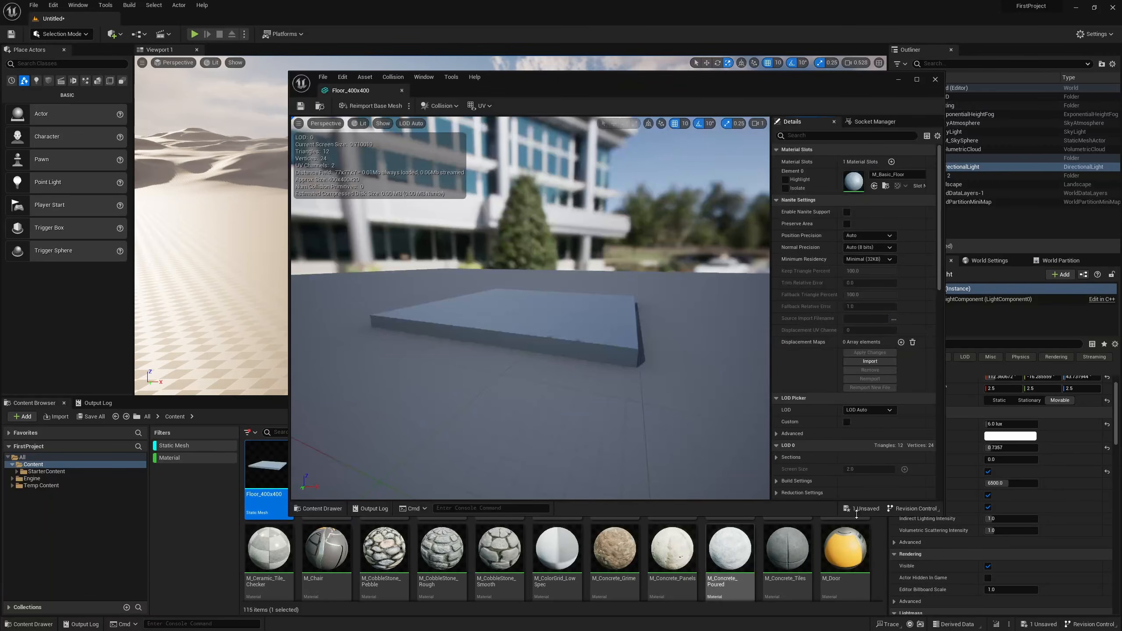
{"action": "right_click_drag", "start_coordinate": [716, 422], "coordinate": [769, 422]}
{"action": "left_click", "coordinate": [935, 80]}
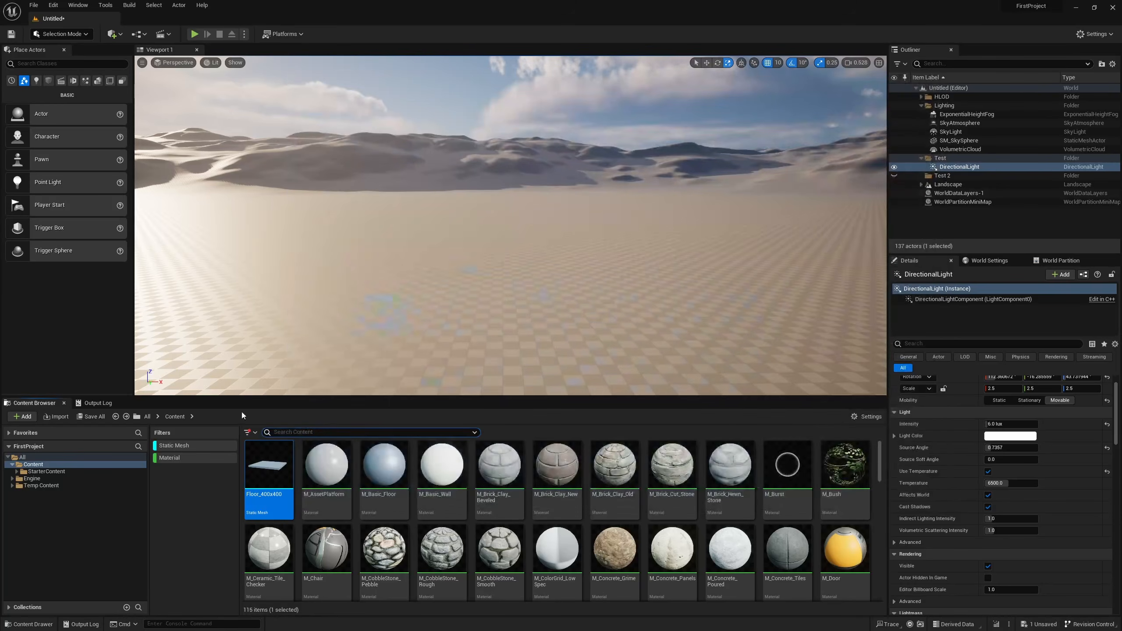
{"action": "left_click", "coordinate": [201, 444]}
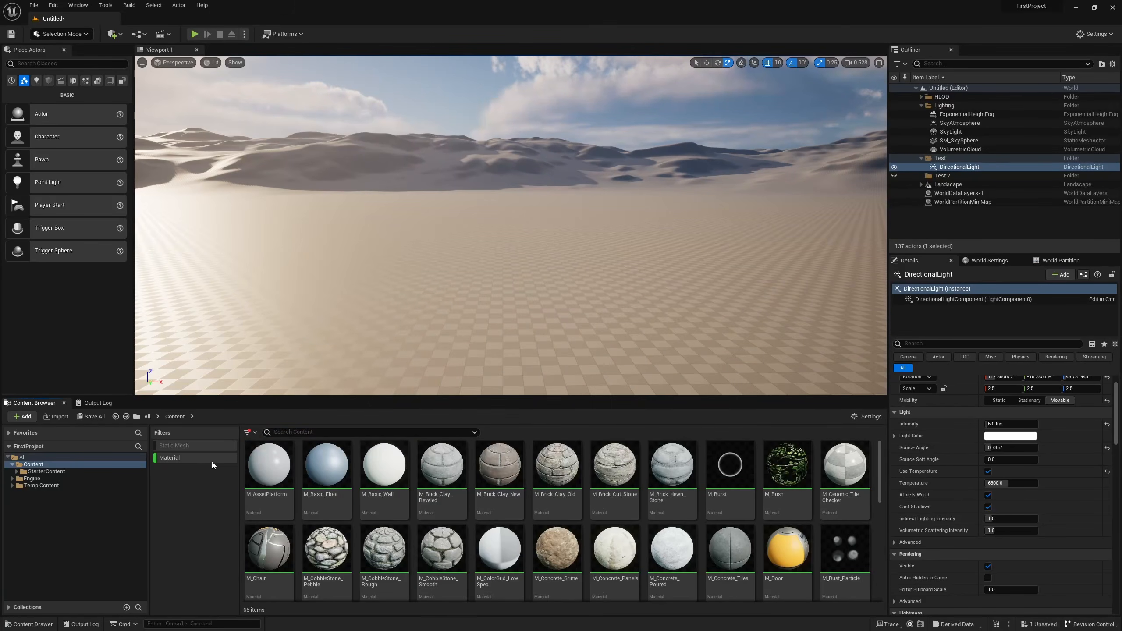
{"action": "left_click", "coordinate": [189, 458]}
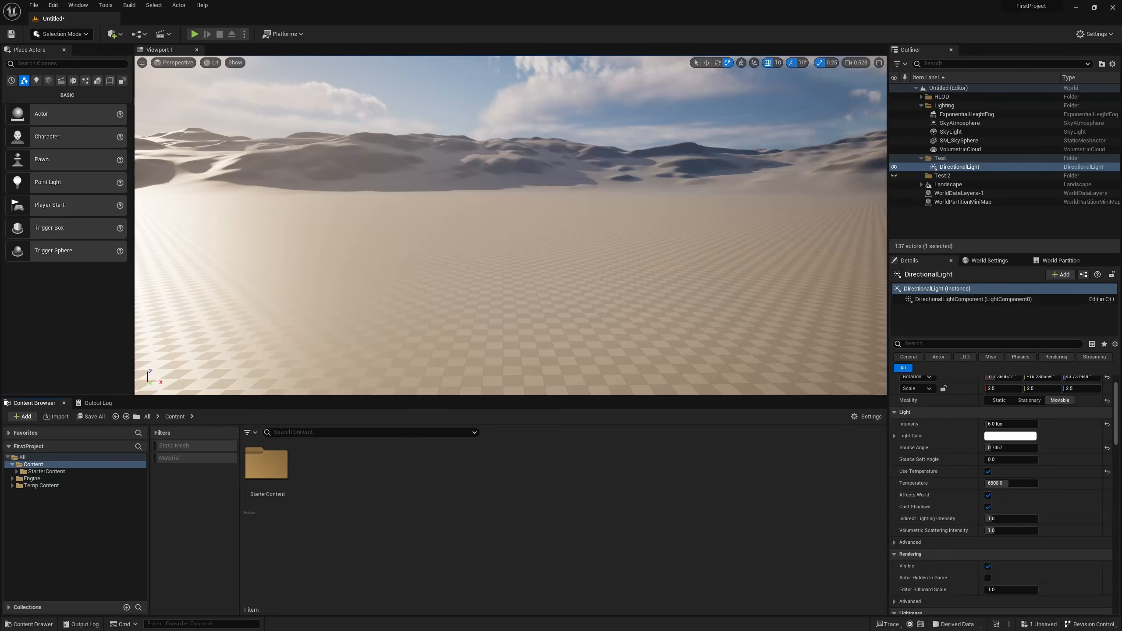
Show the Content folder's location on disk in the file explorer and go up to the FirstProject folder.
{"action": "right_click", "coordinate": [33, 464]}
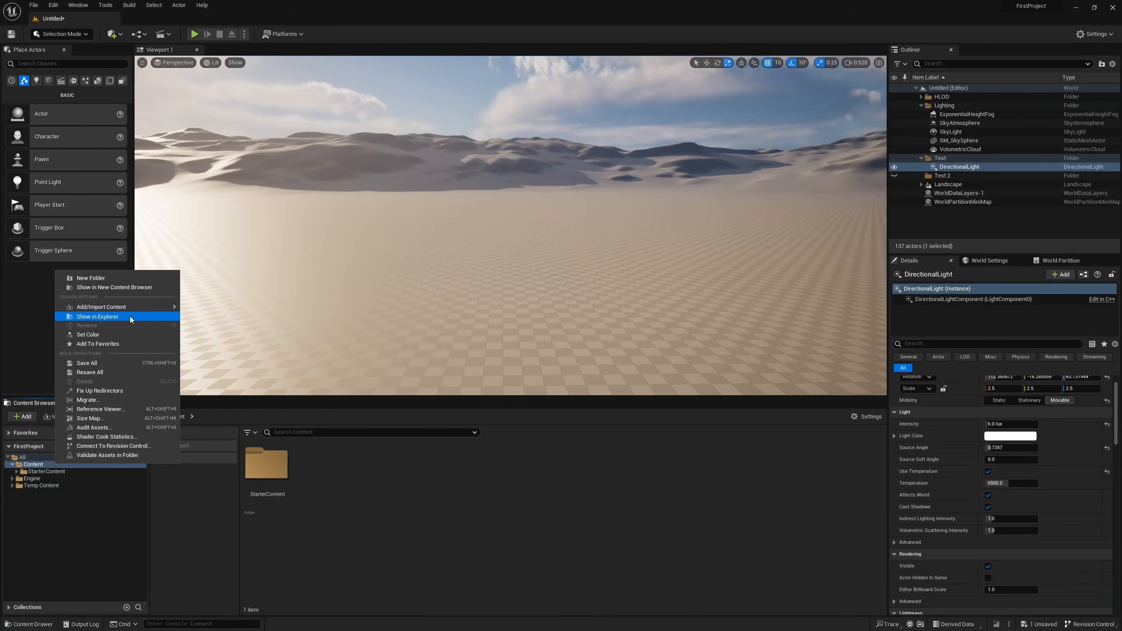
{"action": "left_click", "coordinate": [129, 316]}
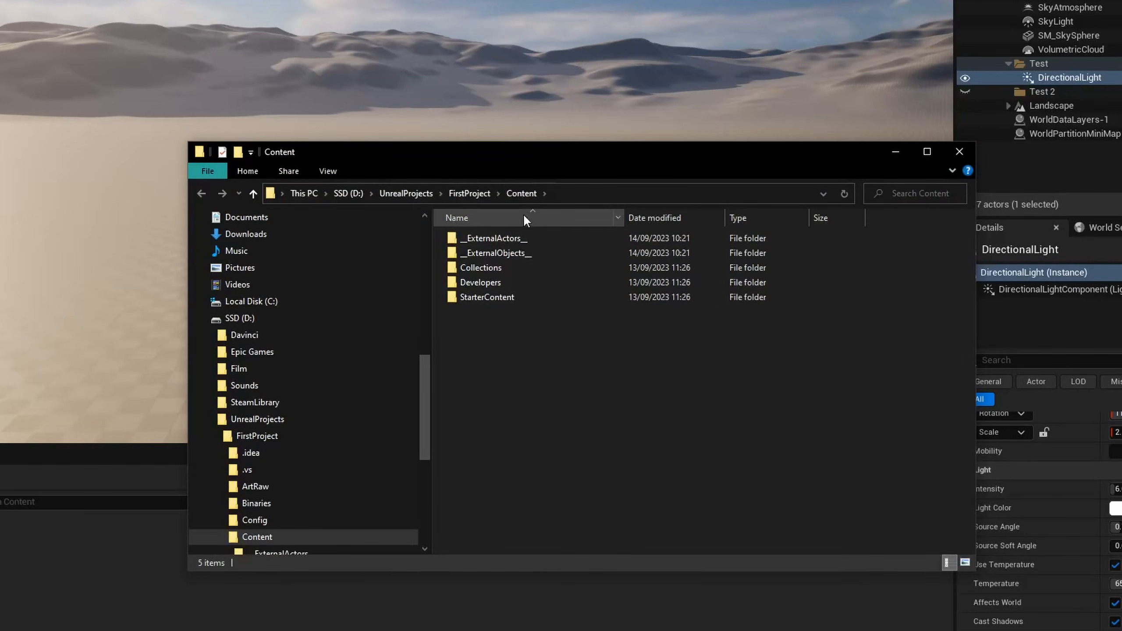
{"action": "left_click", "coordinate": [470, 193]}
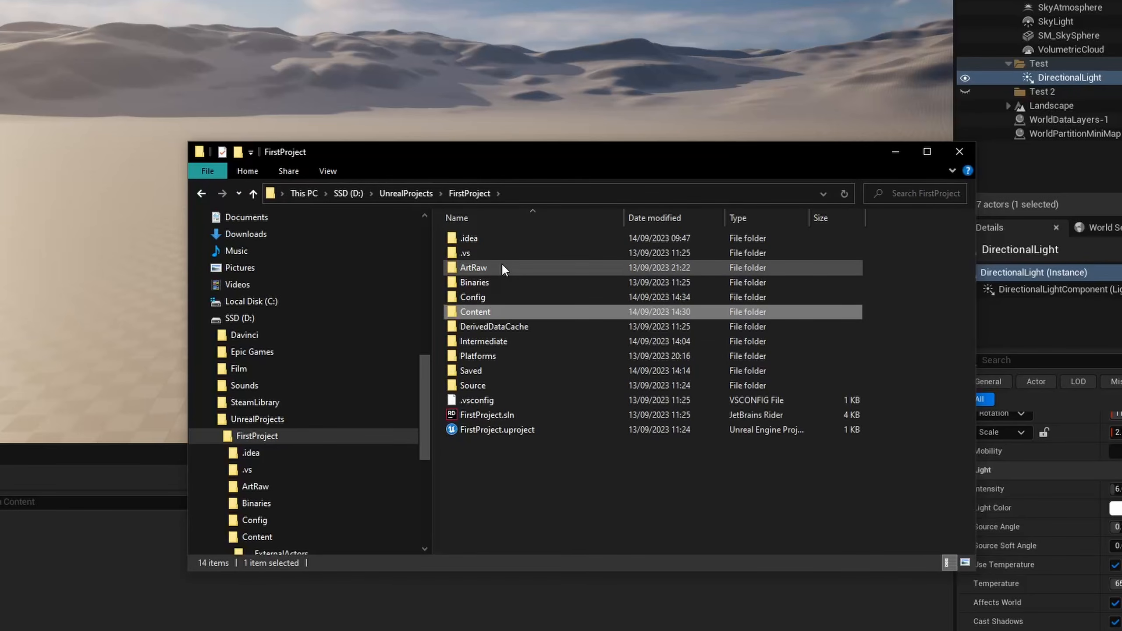
Look inside the ArtRaw folder, then return to the FirstProject folder.
{"action": "left_click", "coordinate": [501, 267]}
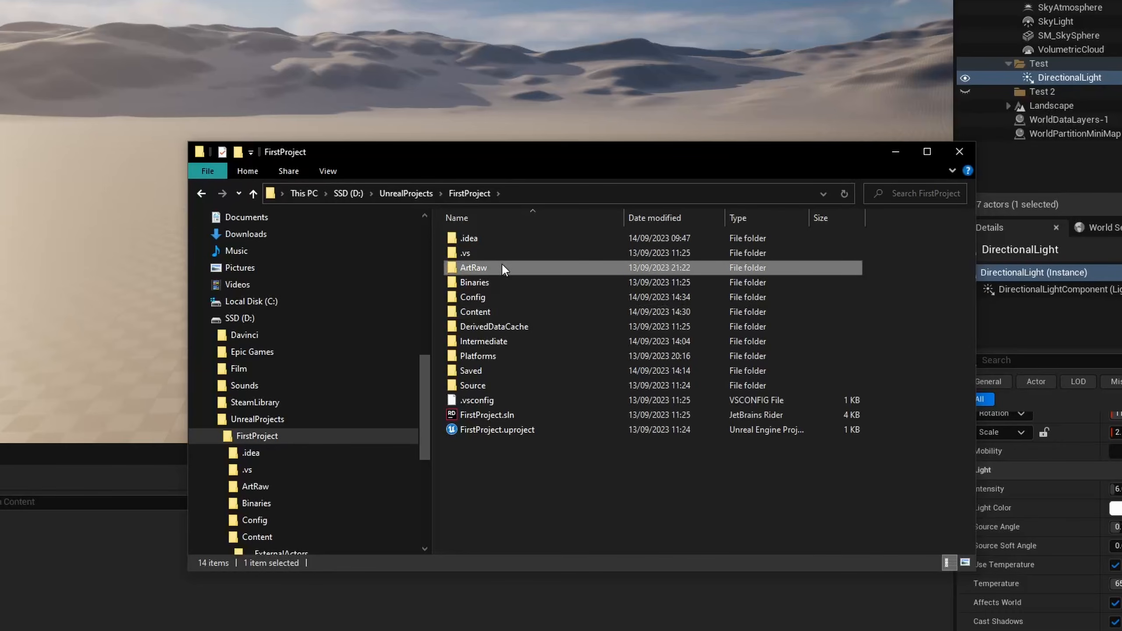
{"action": "double_click", "coordinate": [502, 266]}
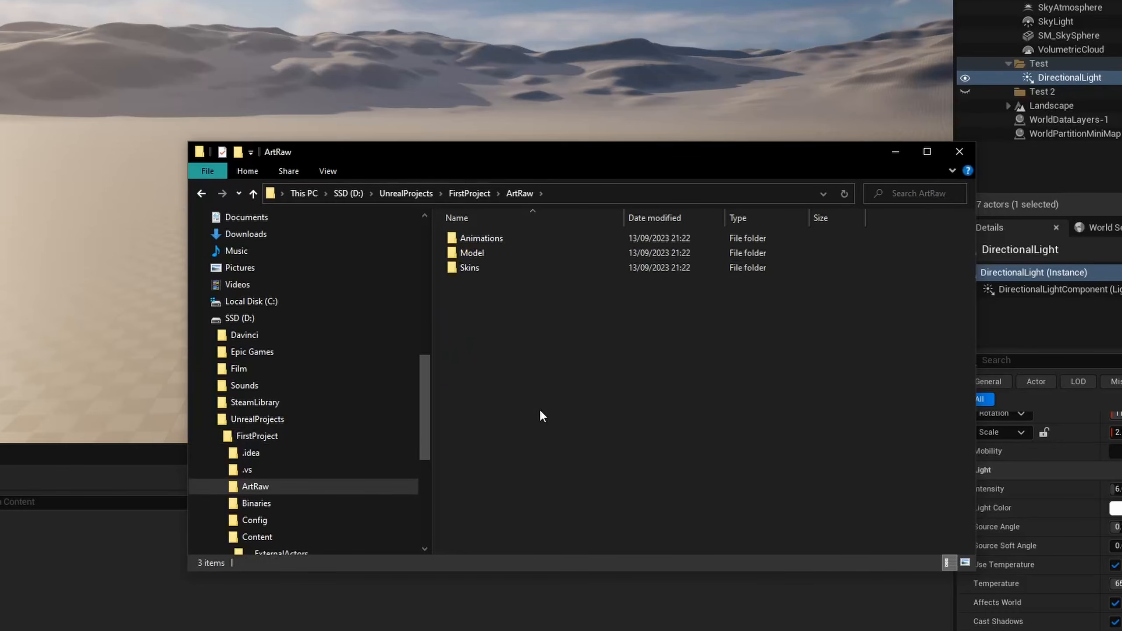
{"action": "key", "text": "alt+Left"}
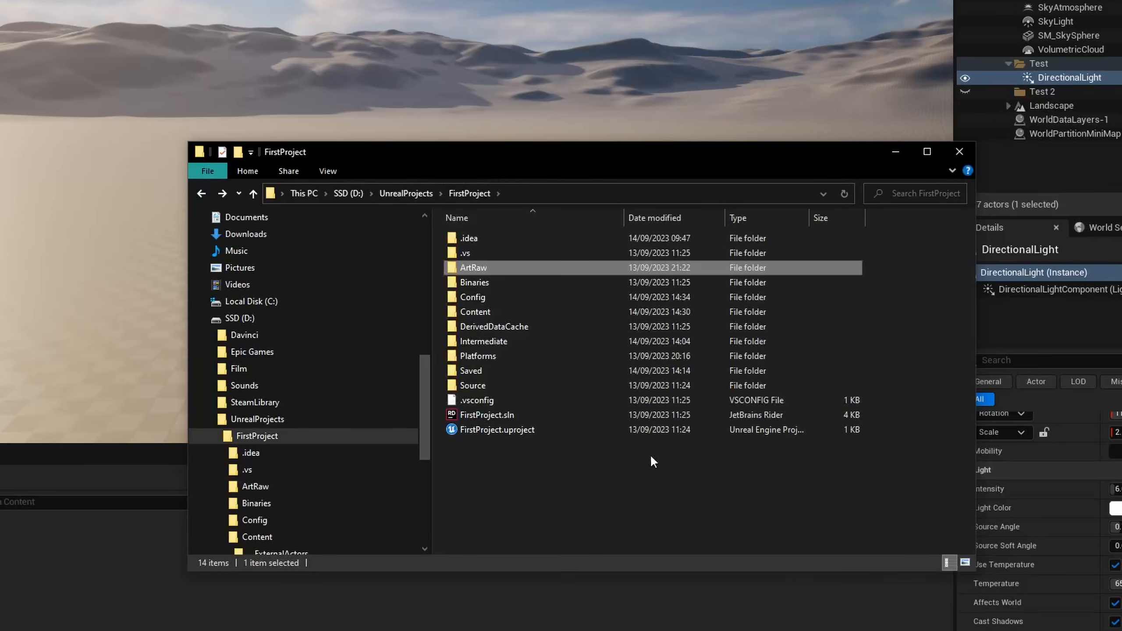
{"action": "left_click", "coordinate": [549, 473]}
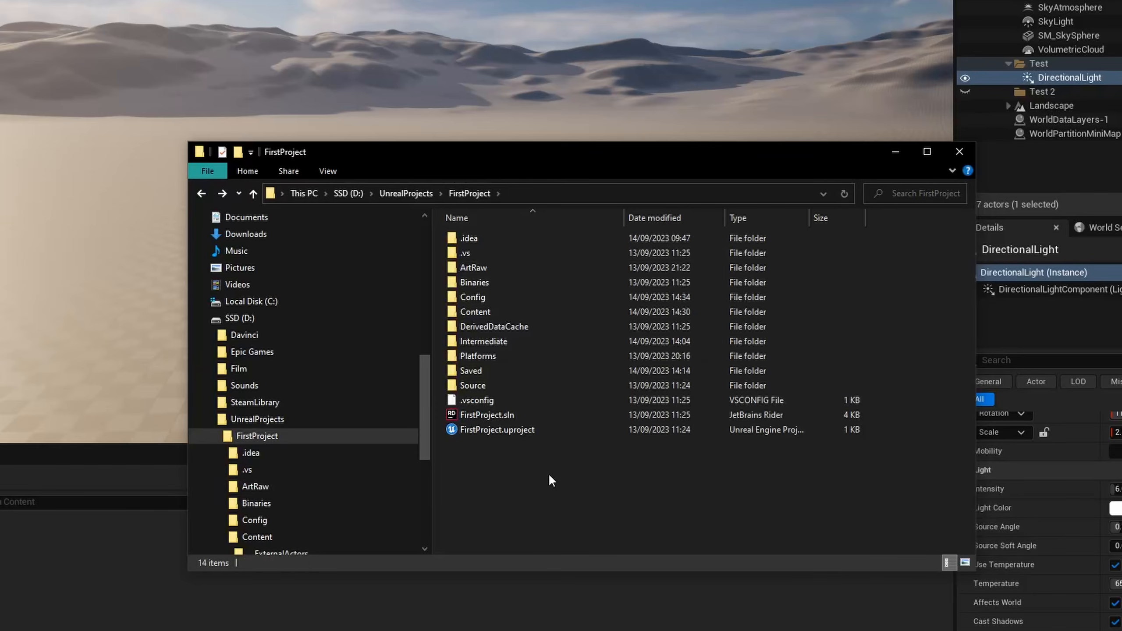
Open the ArtRaw folder and look inside its Animations, Model and Skins subfolders, returning to ArtRaw.
{"action": "left_click", "coordinate": [513, 266]}
{"action": "double_click", "coordinate": [514, 267]}
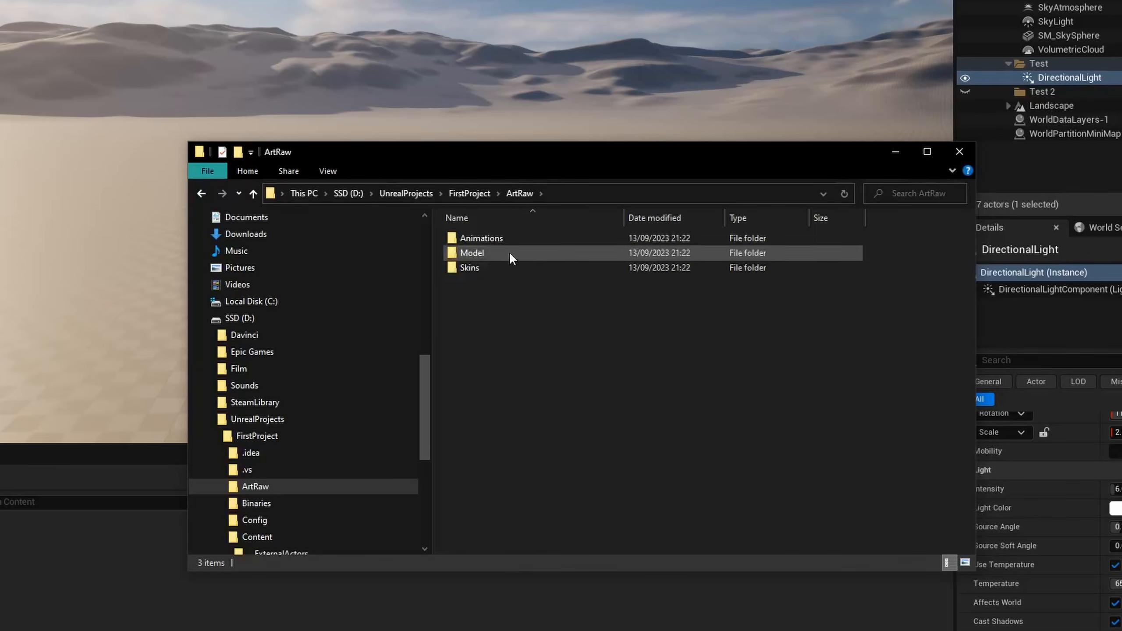
{"action": "left_click", "coordinate": [481, 238]}
{"action": "double_click", "coordinate": [481, 238]}
{"action": "key", "text": "alt+Left"}
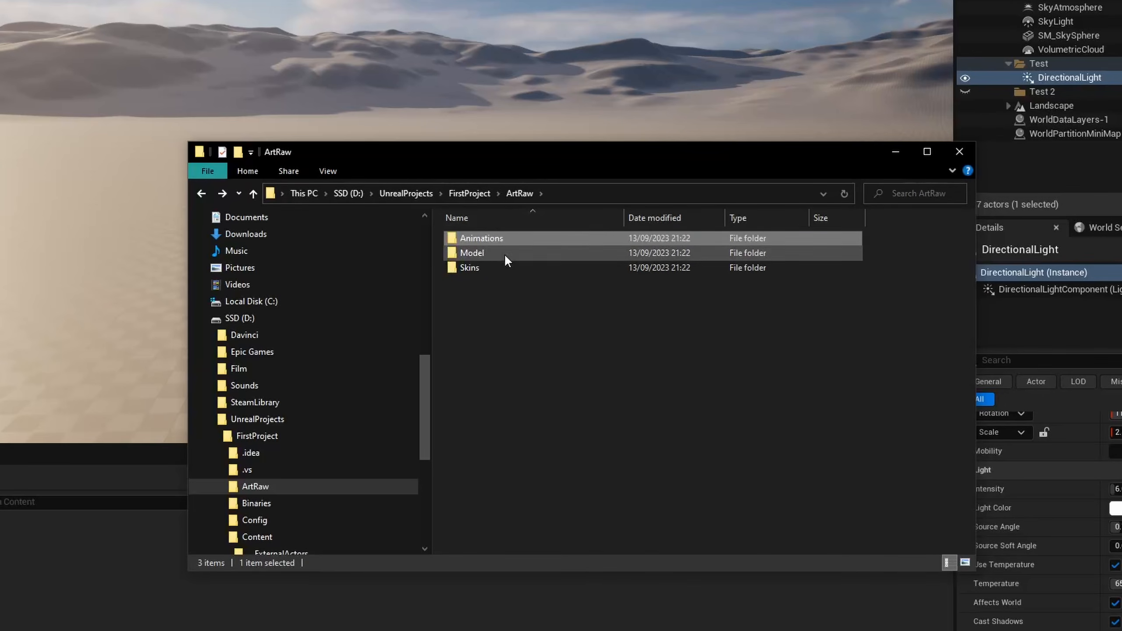
{"action": "double_click", "coordinate": [504, 253]}
{"action": "key", "text": "alt+Left"}
{"action": "double_click", "coordinate": [491, 270]}
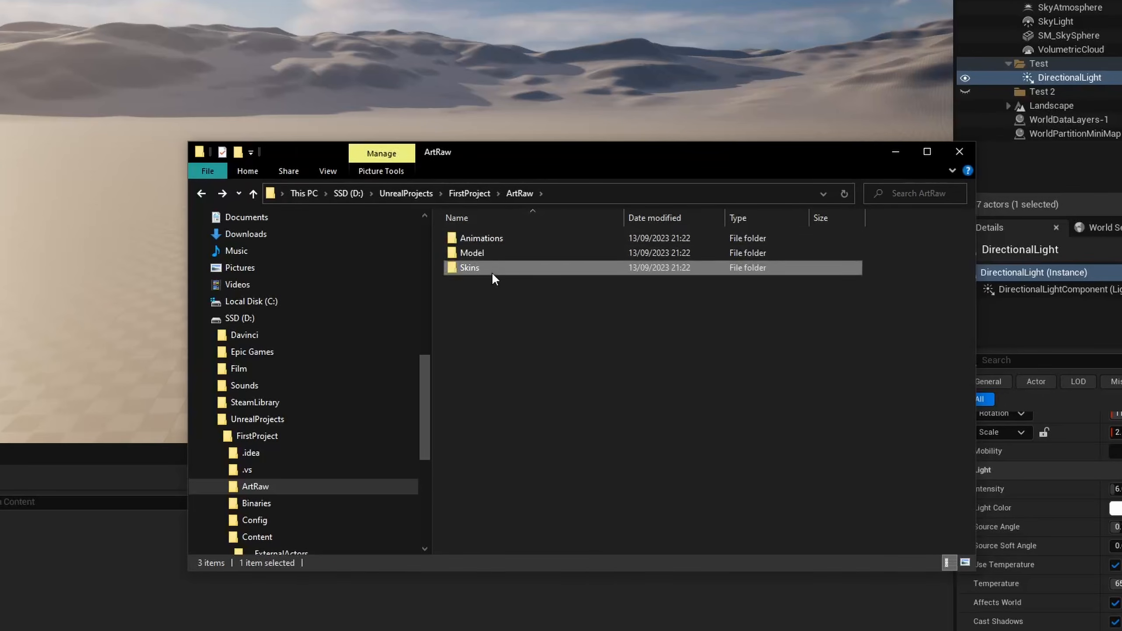
{"action": "key", "text": "alt+Left"}
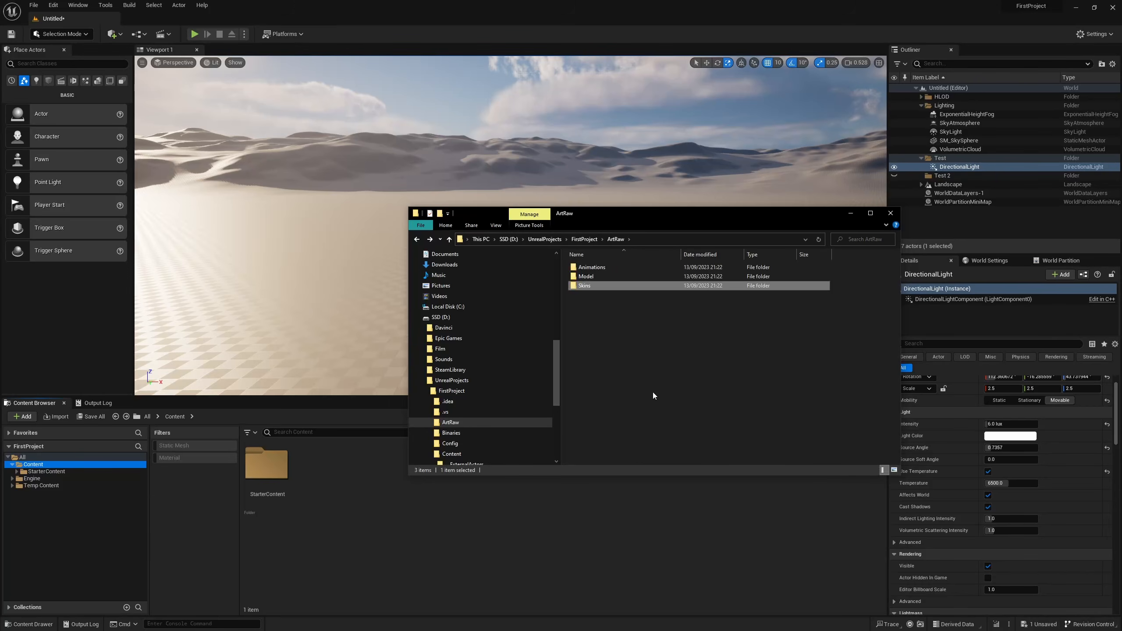
Back in Unreal Editor, create a folder named Art inside the Content folder and open it.
{"action": "left_click", "coordinate": [348, 486]}
{"action": "right_click", "coordinate": [347, 502]}
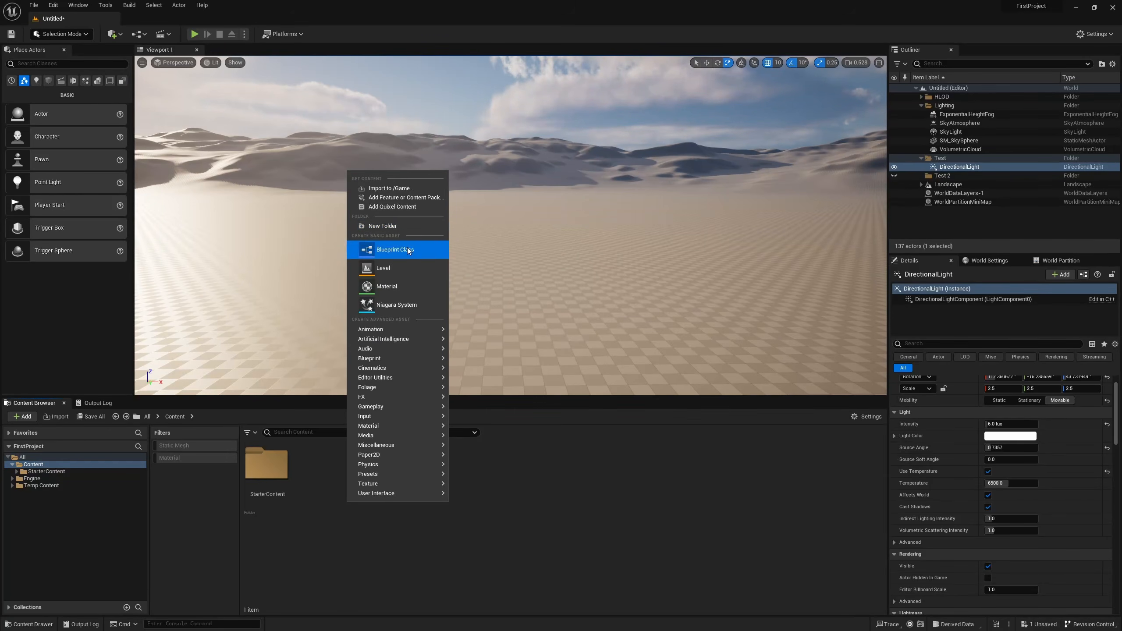
{"action": "left_click", "coordinate": [383, 225]}
{"action": "type", "text": "Art"}
{"action": "key", "text": "Return"}
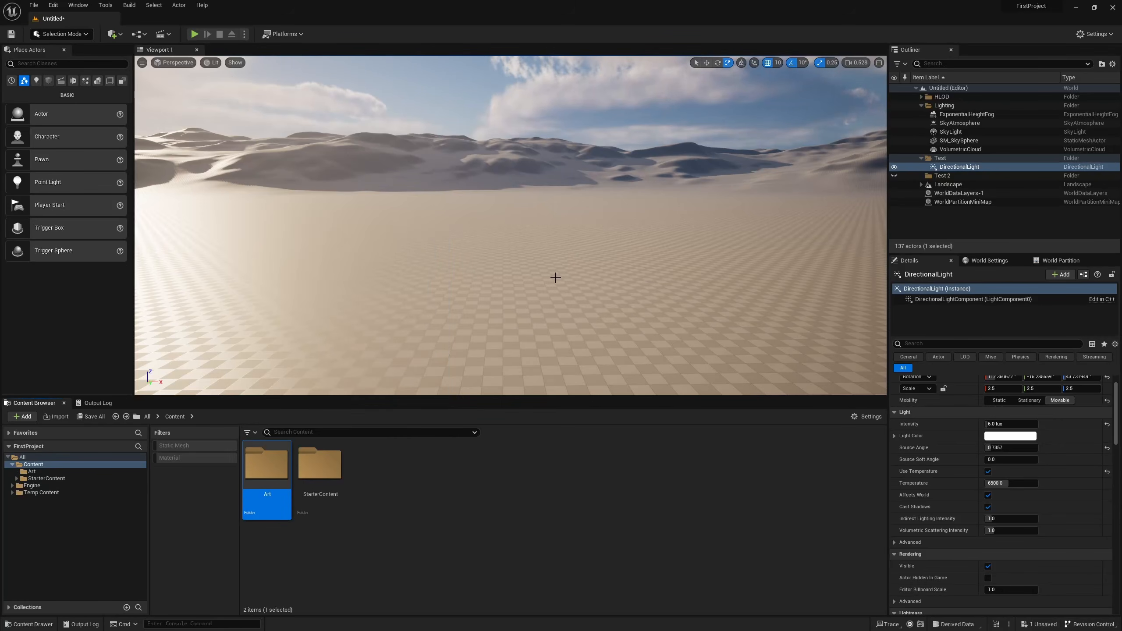
{"action": "key", "text": "Return"}
Import the Model folder from ArtRaw in the file explorer into the Art folder, importing all with the default FBX options.
{"action": "key", "text": "alt+Tab"}
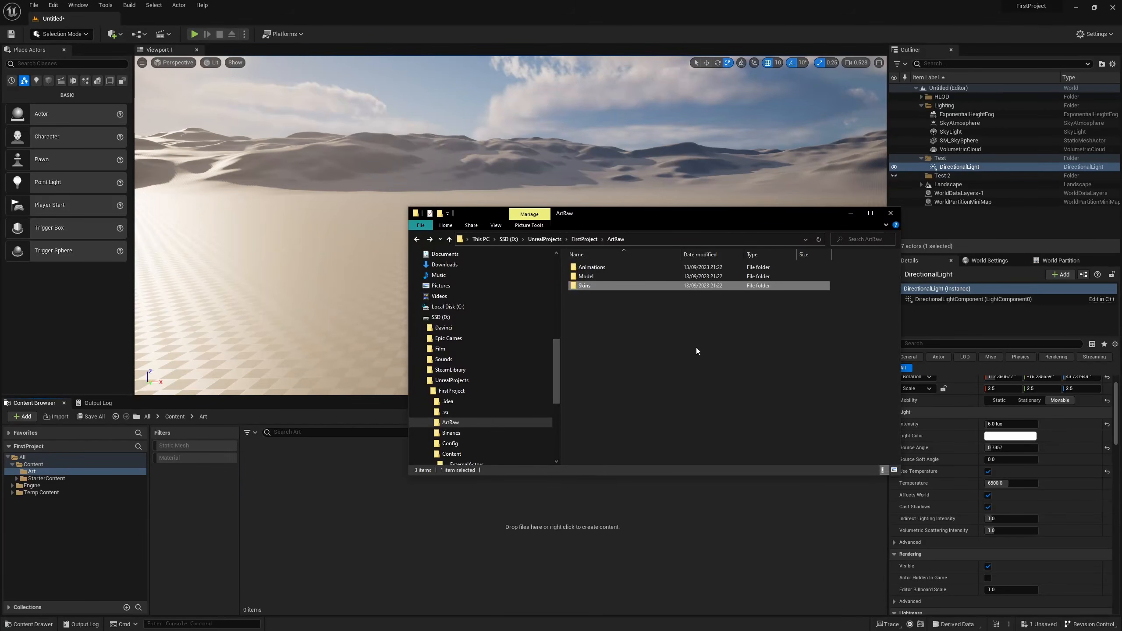
{"action": "left_click", "coordinate": [605, 278]}
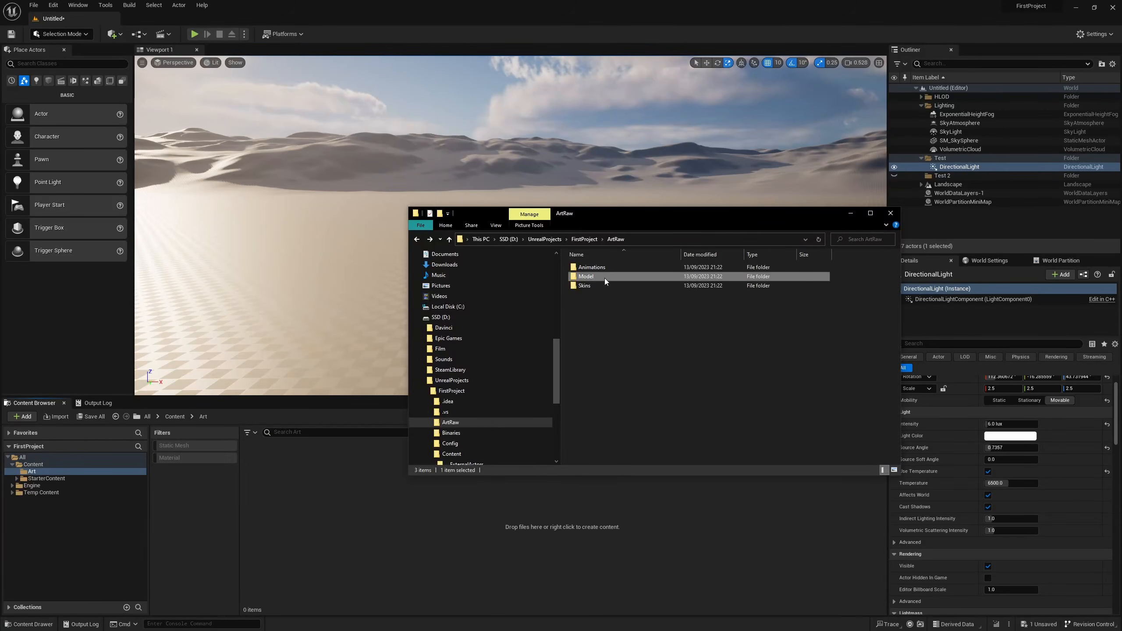
{"action": "left_click", "coordinate": [594, 301]}
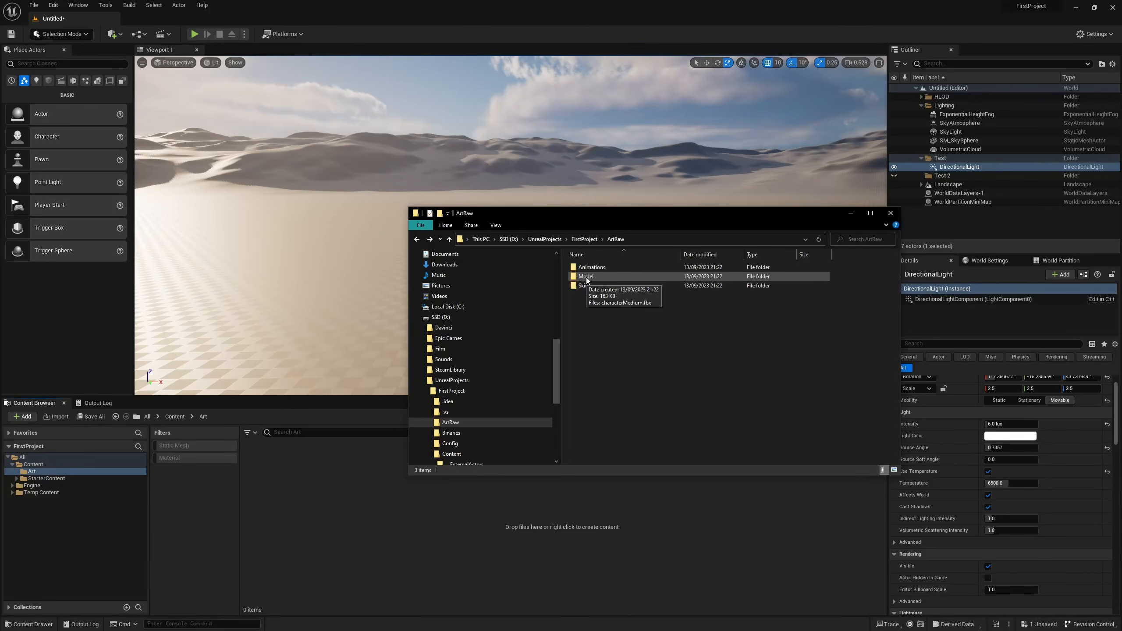
{"action": "left_click_drag", "start_coordinate": [587, 280], "coordinate": [366, 520]}
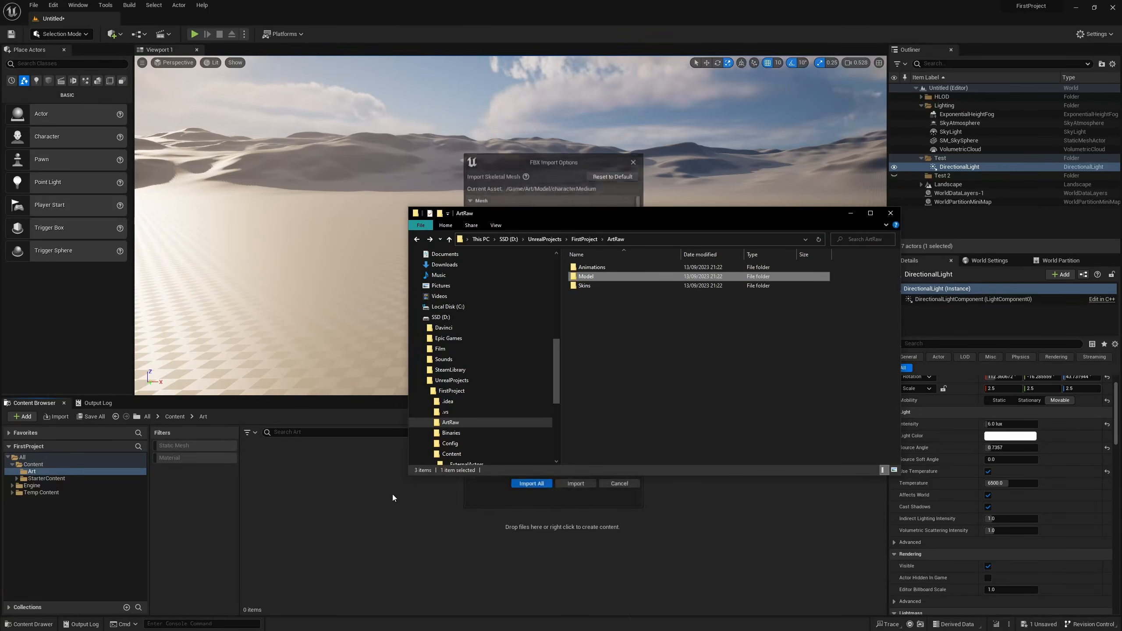
{"action": "left_click", "coordinate": [552, 163]}
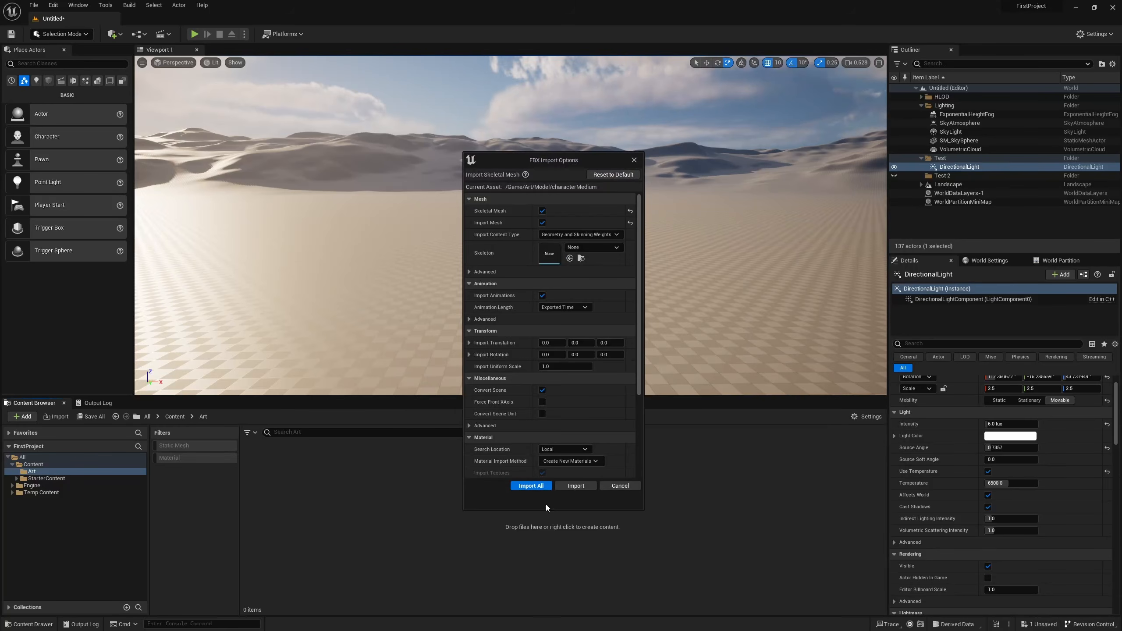
{"action": "left_click", "coordinate": [534, 487]}
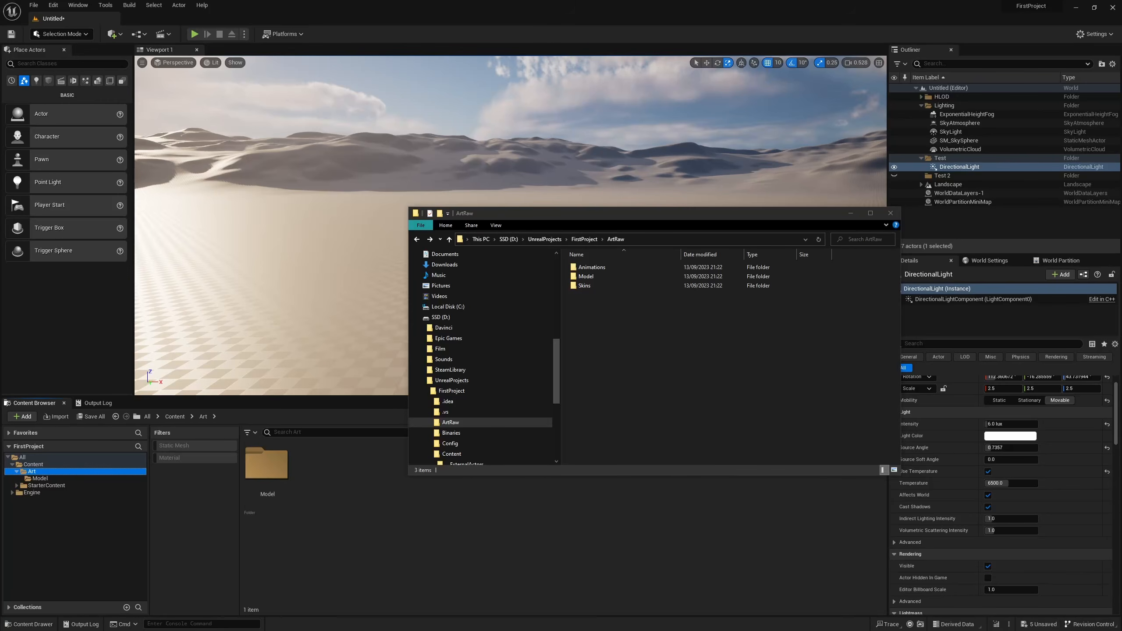
Import the Skins folder from ArtRaw into the Art folder, then return to Art.
{"action": "left_click_drag", "start_coordinate": [593, 287], "coordinate": [456, 568]}
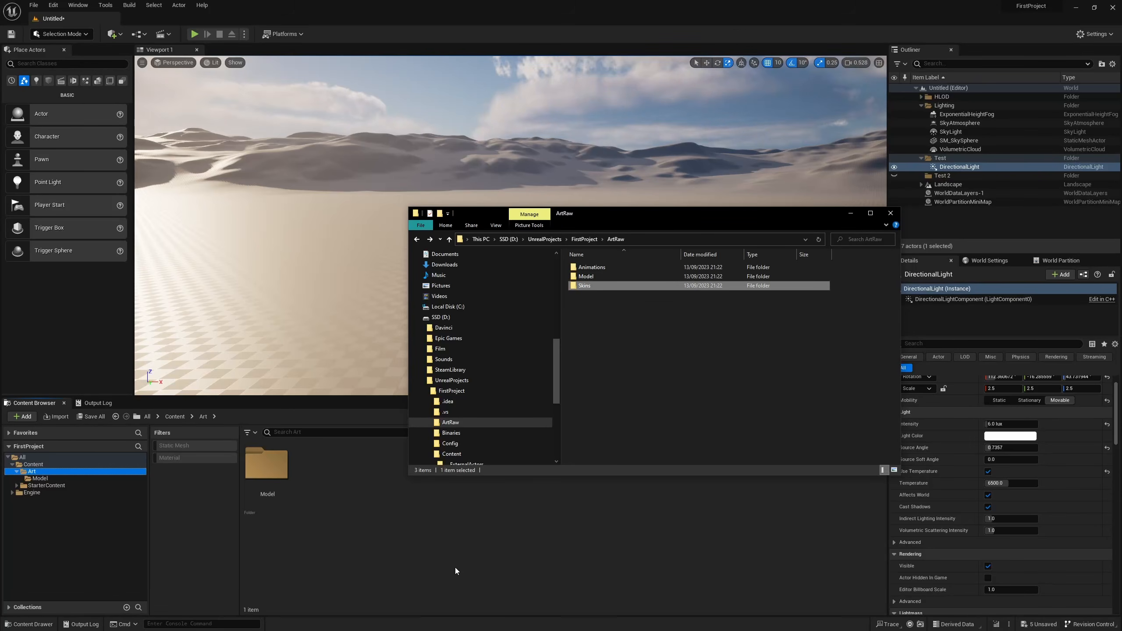
{"action": "left_click", "coordinate": [56, 472]}
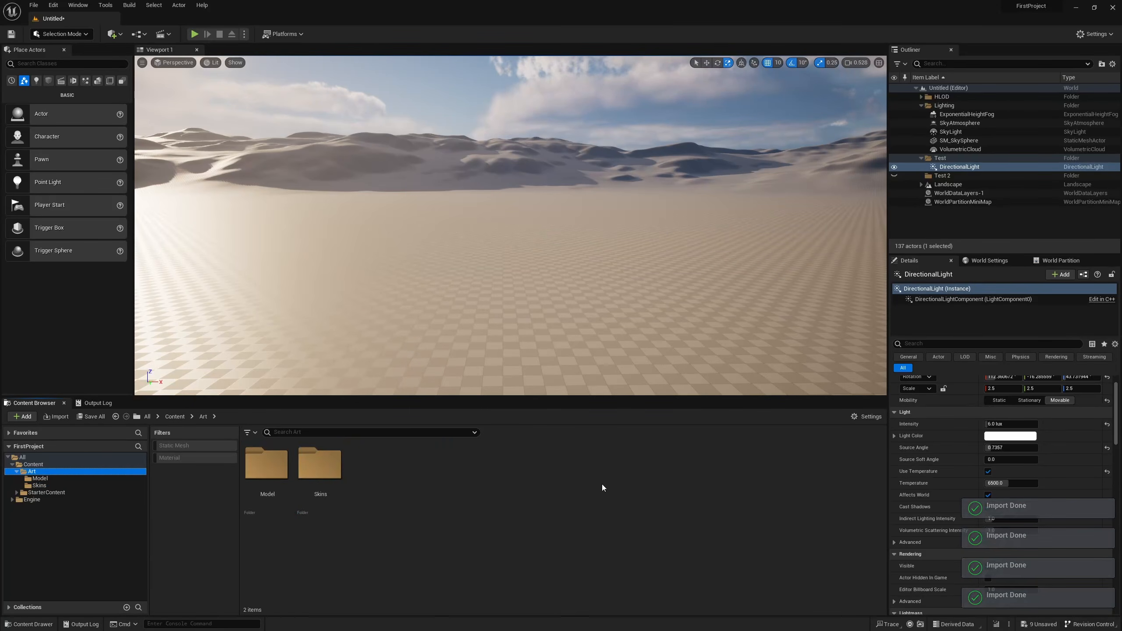
Import the Animations folder from ArtRaw in the file explorer into the Art folder, importing all with characterMedium_Skeleton as the skeleton.
{"action": "key", "text": "alt+Tab"}
{"action": "left_click", "coordinate": [589, 268]}
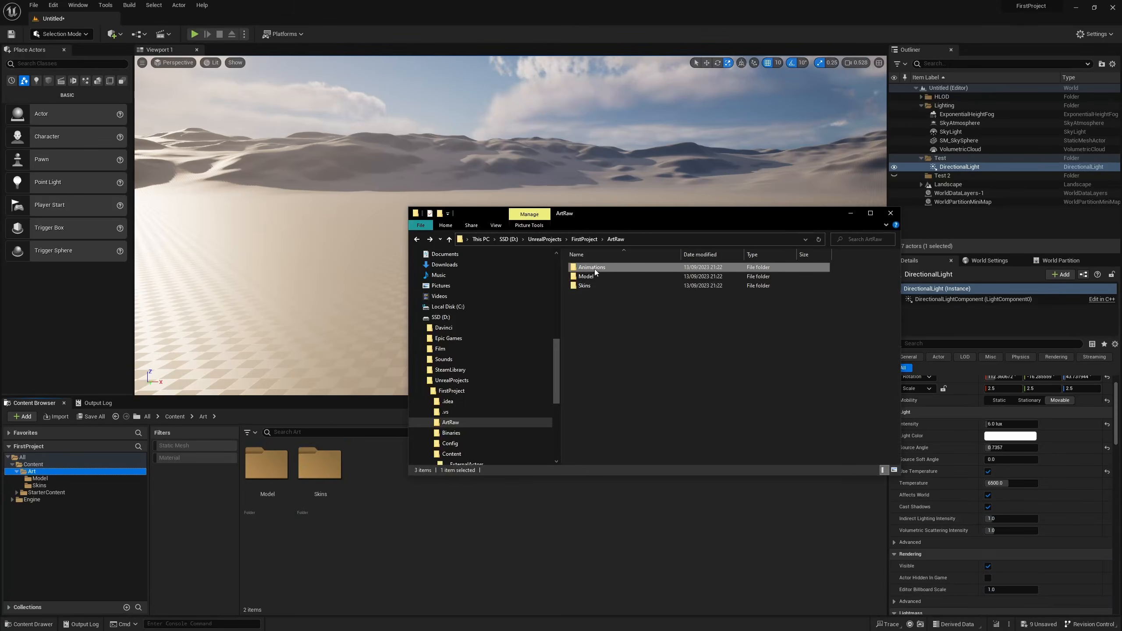
{"action": "left_click_drag", "start_coordinate": [588, 268], "coordinate": [384, 535]}
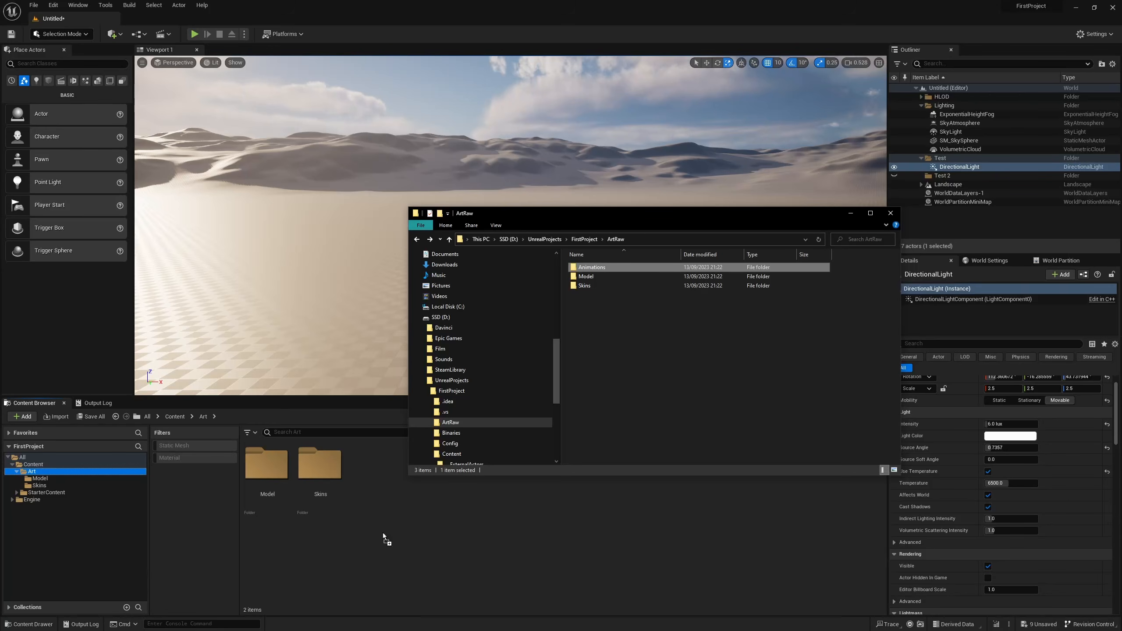
{"action": "left_click_drag", "start_coordinate": [383, 533], "coordinate": [382, 533]}
{"action": "left_click", "coordinate": [546, 163]}
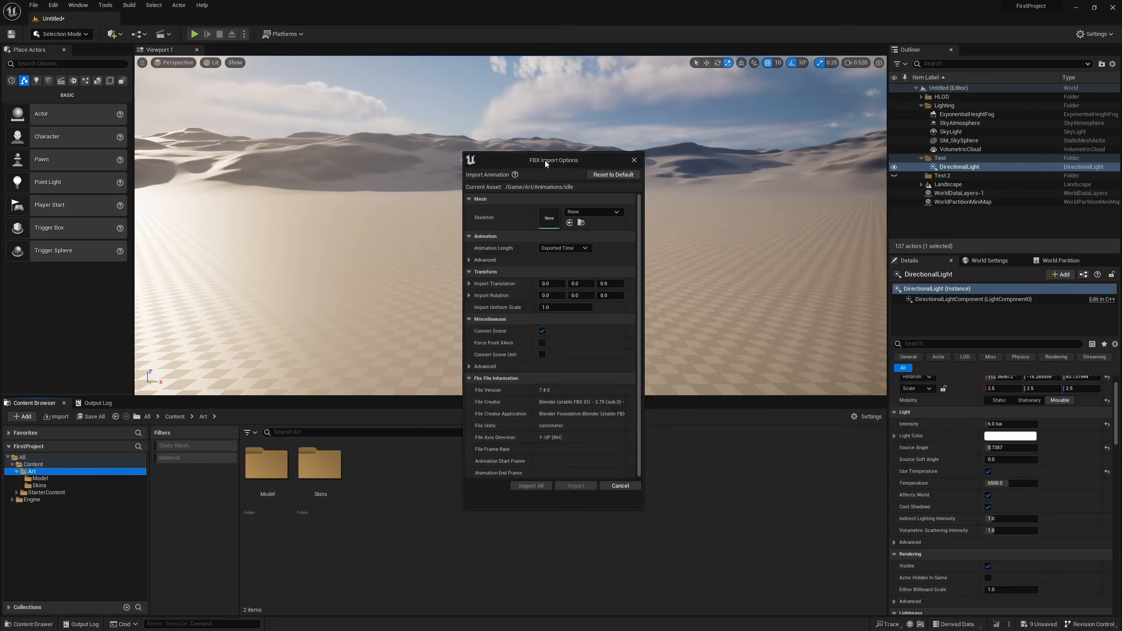
{"action": "left_click", "coordinate": [592, 212]}
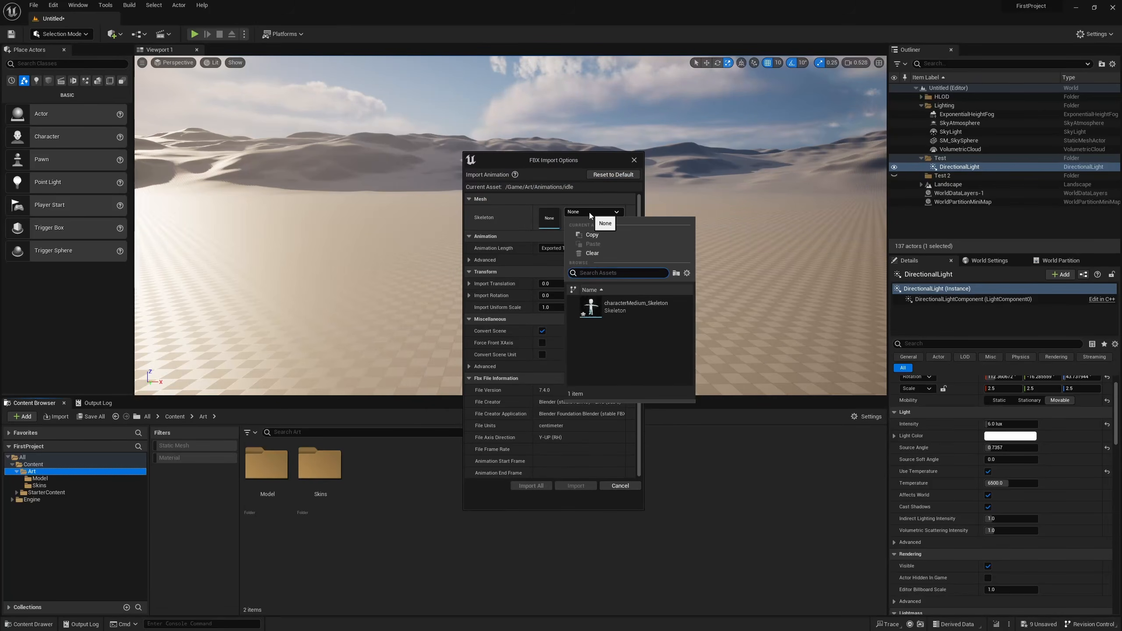
{"action": "left_click", "coordinate": [636, 307]}
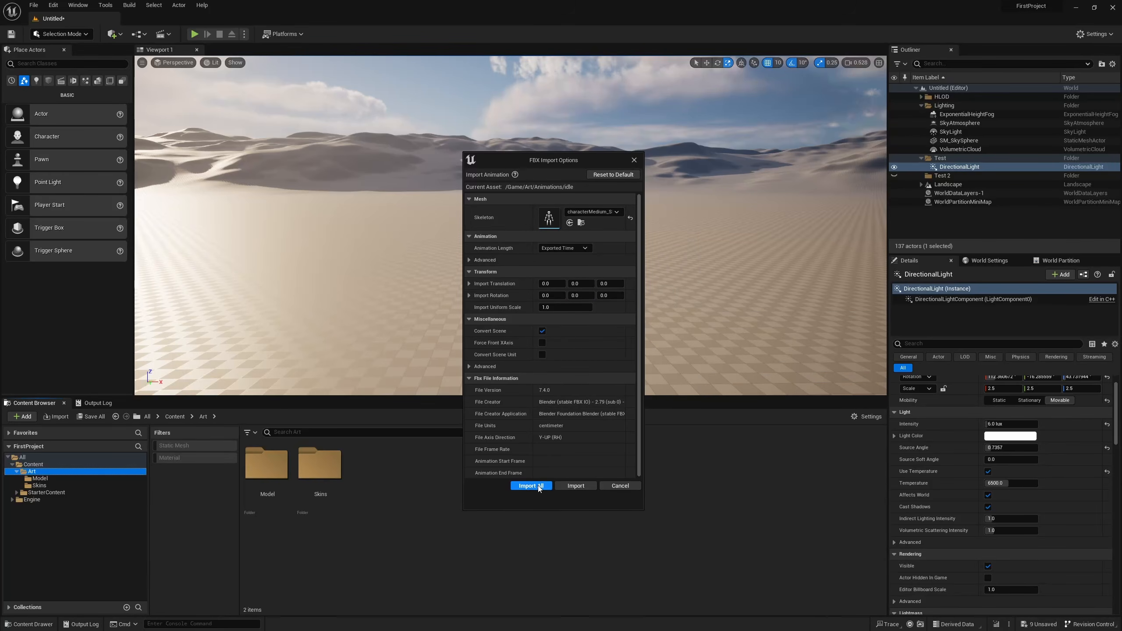
{"action": "left_click", "coordinate": [539, 488]}
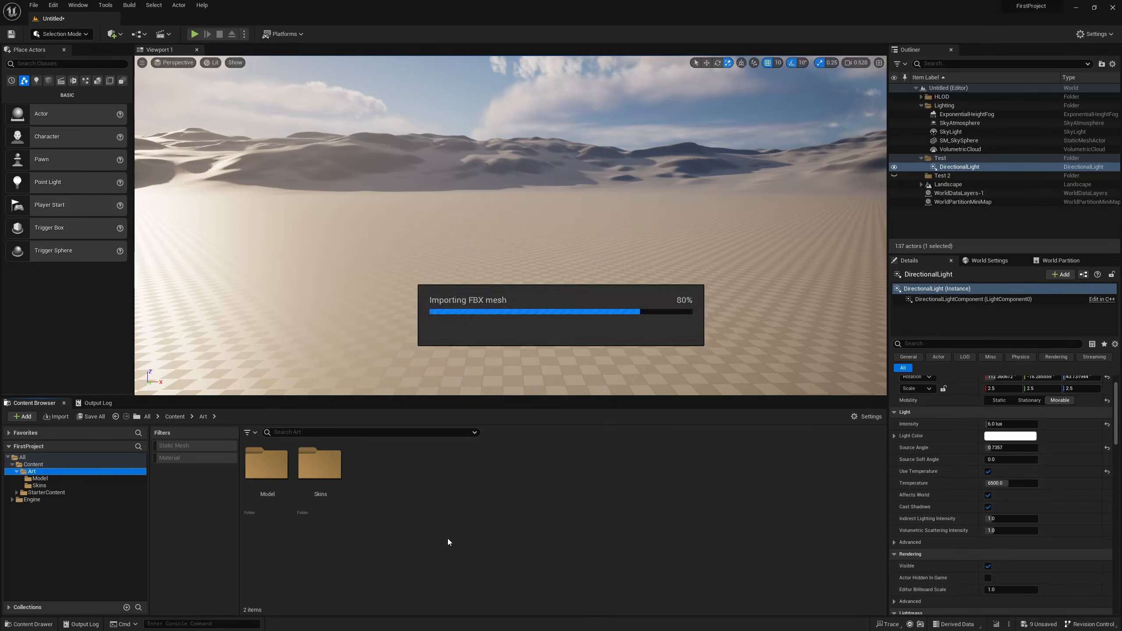
{"action": "left_click", "coordinate": [391, 554]}
Preview the imported idle_Root_Idle, jump_Root_Jump and run_Root_Run animations in the Animations folder, closing each preview.
{"action": "double_click", "coordinate": [340, 477]}
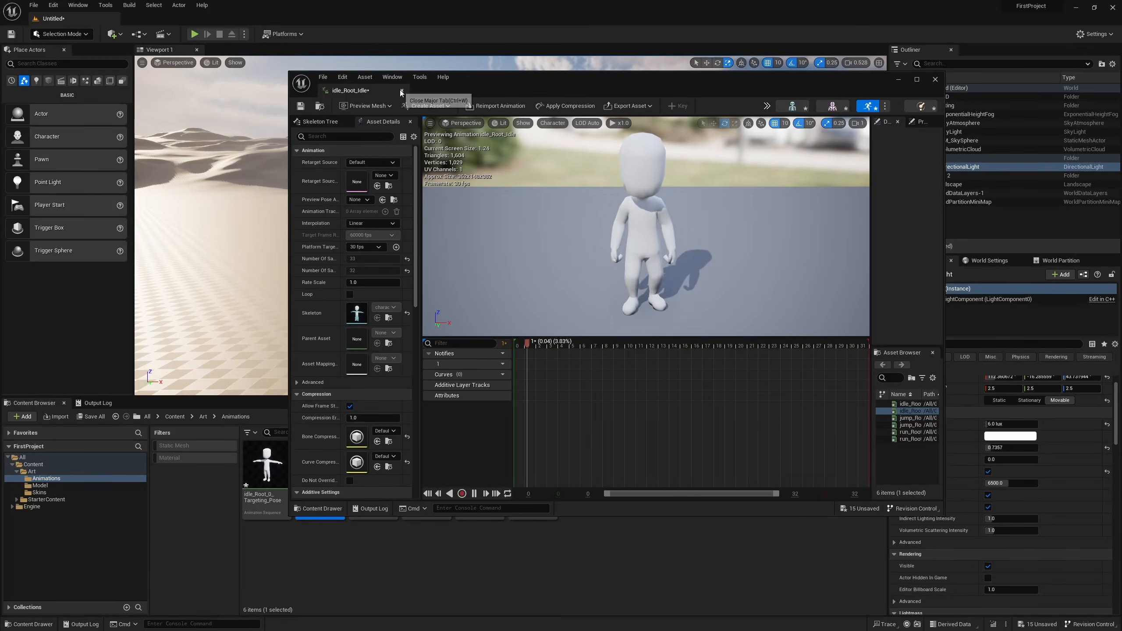
{"action": "left_click", "coordinate": [401, 90]}
{"action": "left_click", "coordinate": [437, 473]}
{"action": "double_click", "coordinate": [437, 473]}
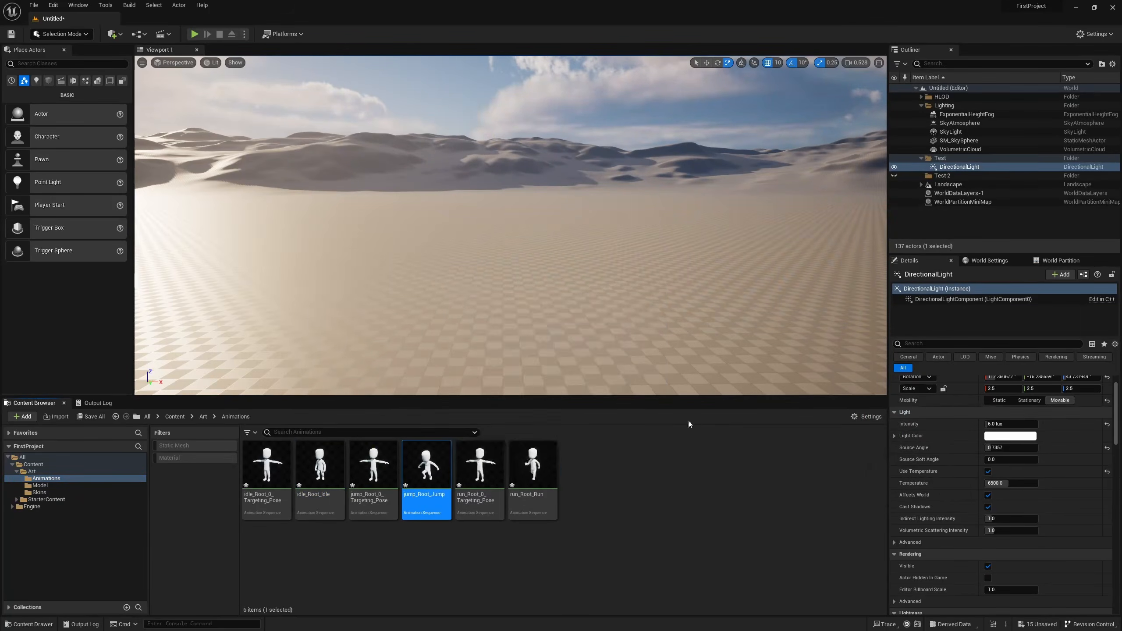
{"action": "left_click", "coordinate": [935, 80]}
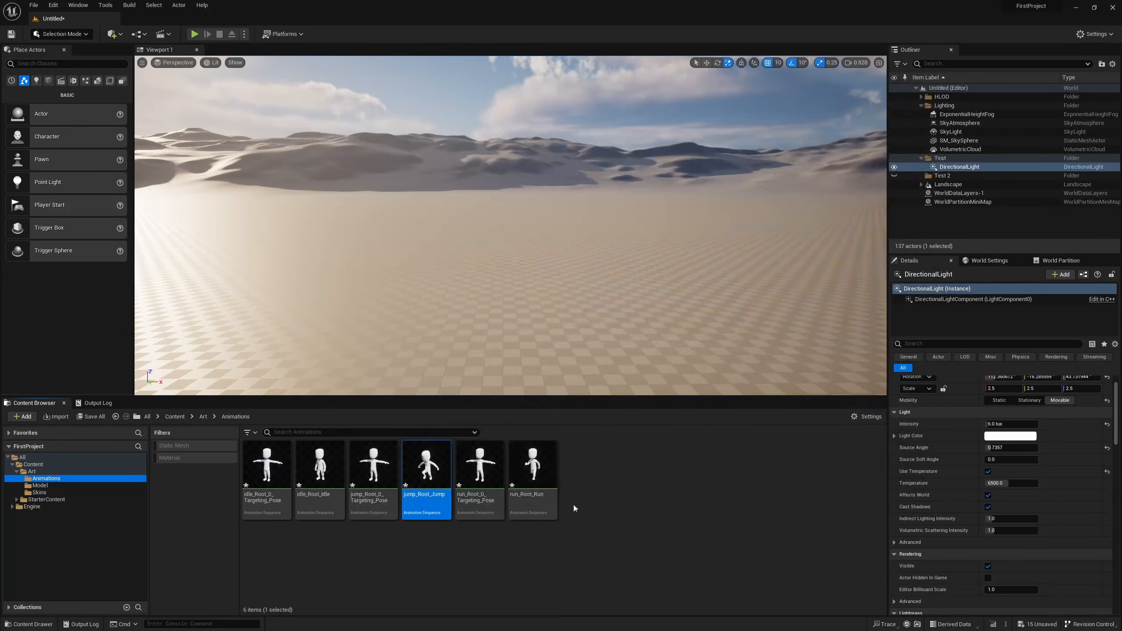
{"action": "left_click", "coordinate": [532, 473]}
{"action": "double_click", "coordinate": [532, 473]}
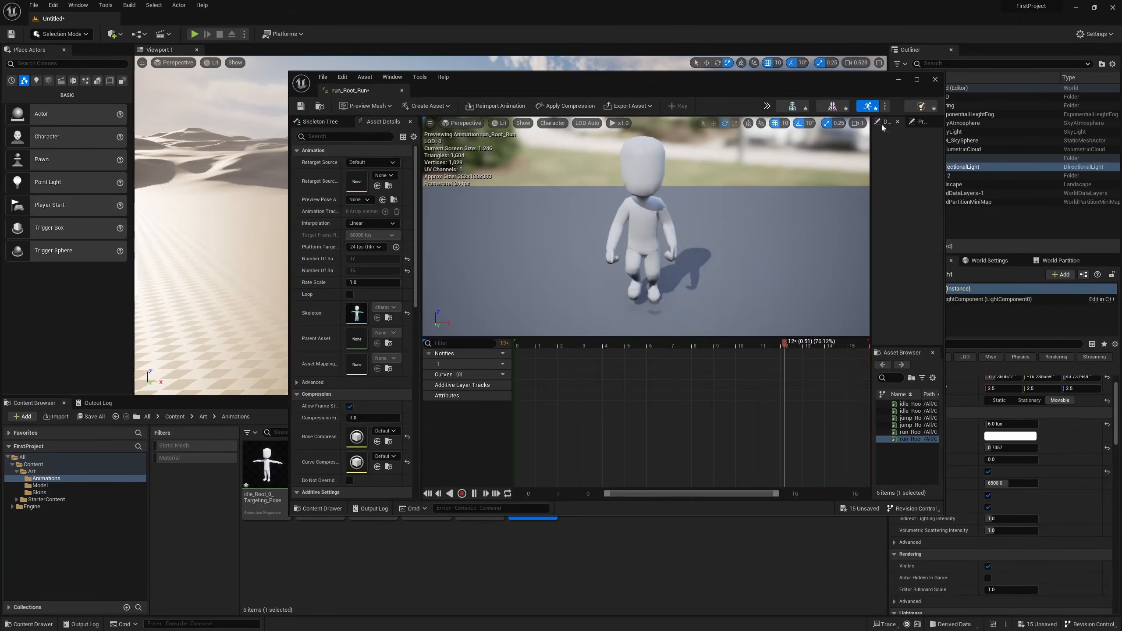
{"action": "left_click", "coordinate": [934, 80]}
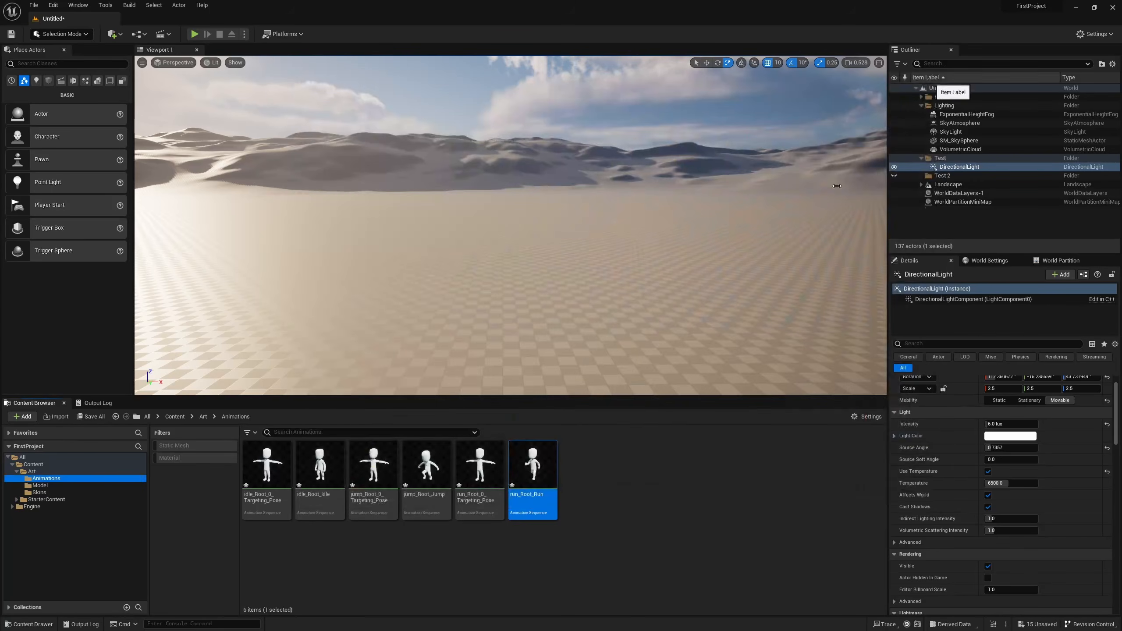
Go up from ArtRaw to the FirstProject folder in the file explorer, examine its subfolders, and return to Unreal Editor.
{"action": "left_click", "coordinate": [461, 574]}
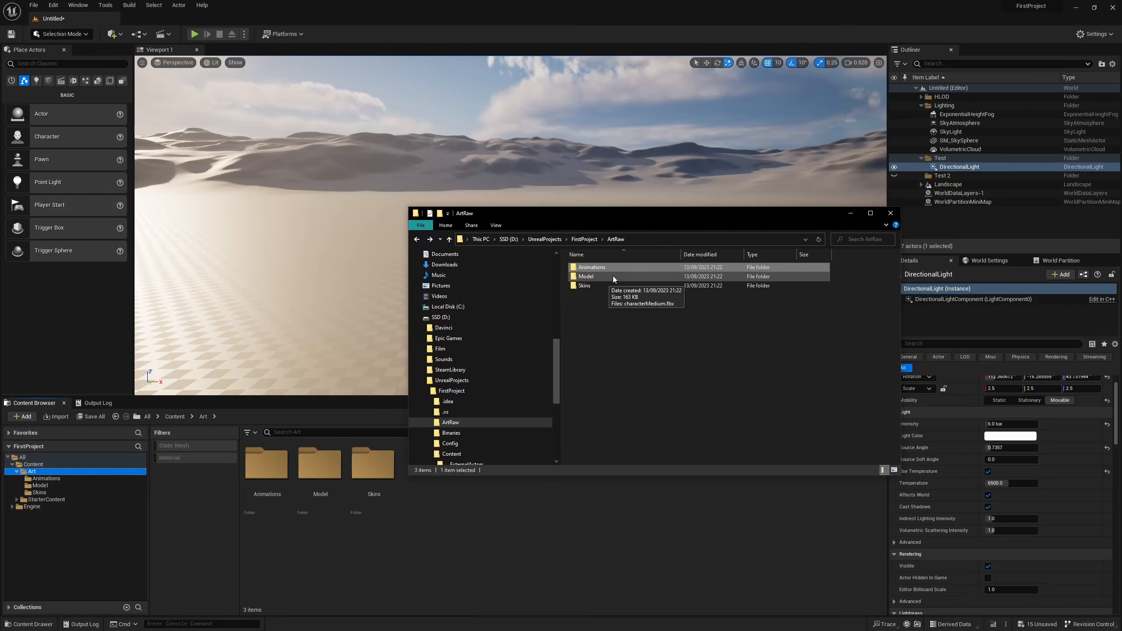
{"action": "left_click", "coordinate": [587, 241]}
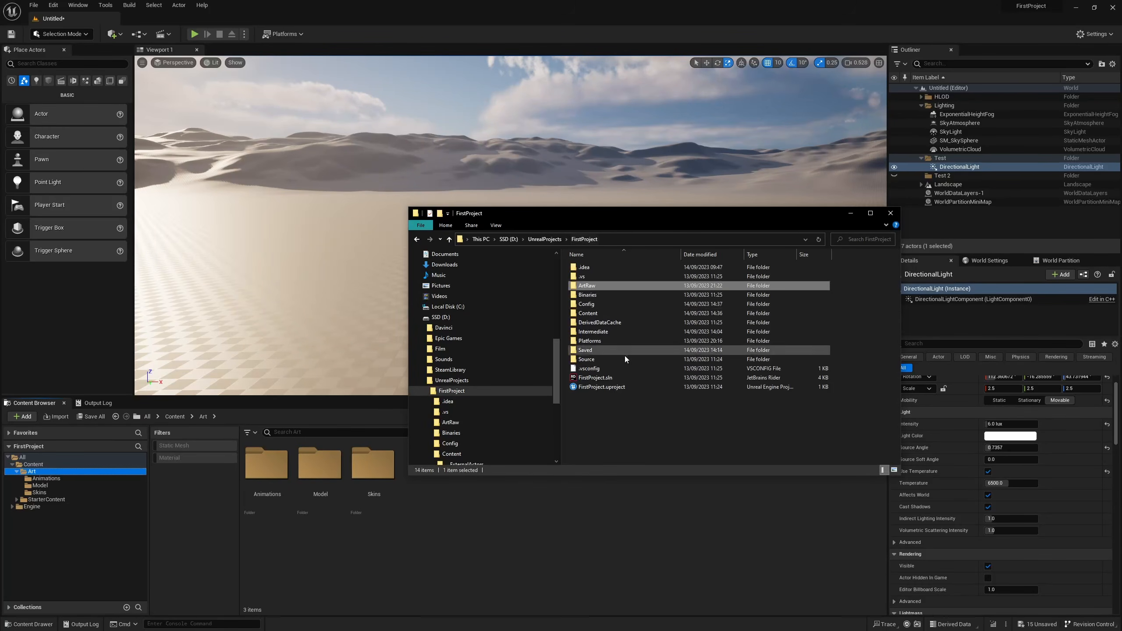
{"action": "left_click", "coordinate": [631, 415]}
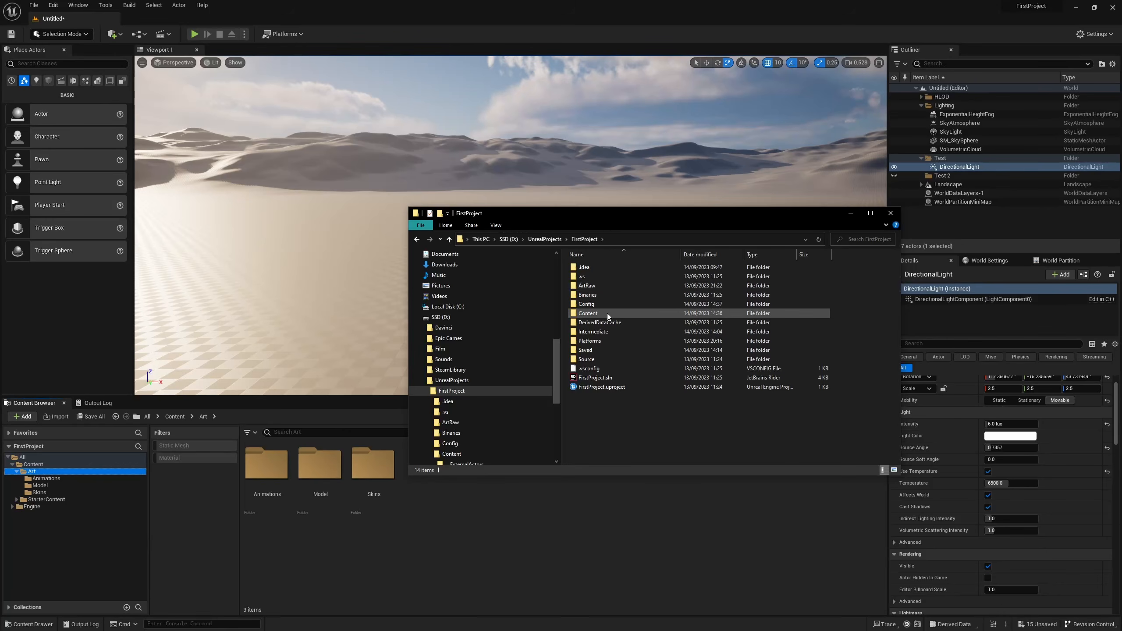
{"action": "mouse_move", "coordinate": [607, 313]}
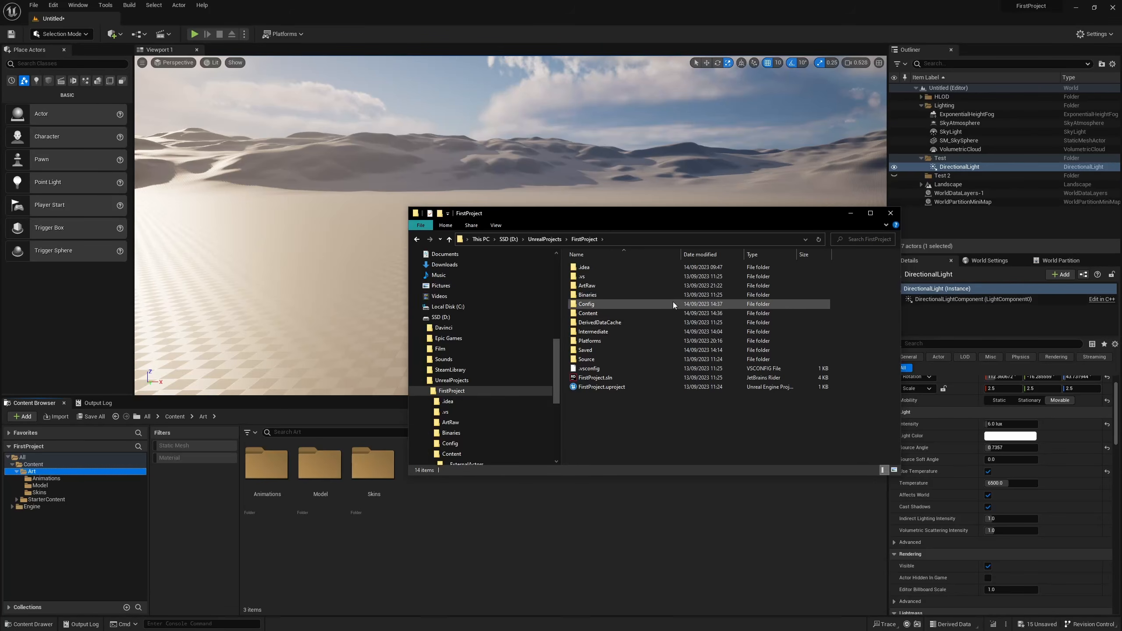
{"action": "mouse_move", "coordinate": [666, 309]}
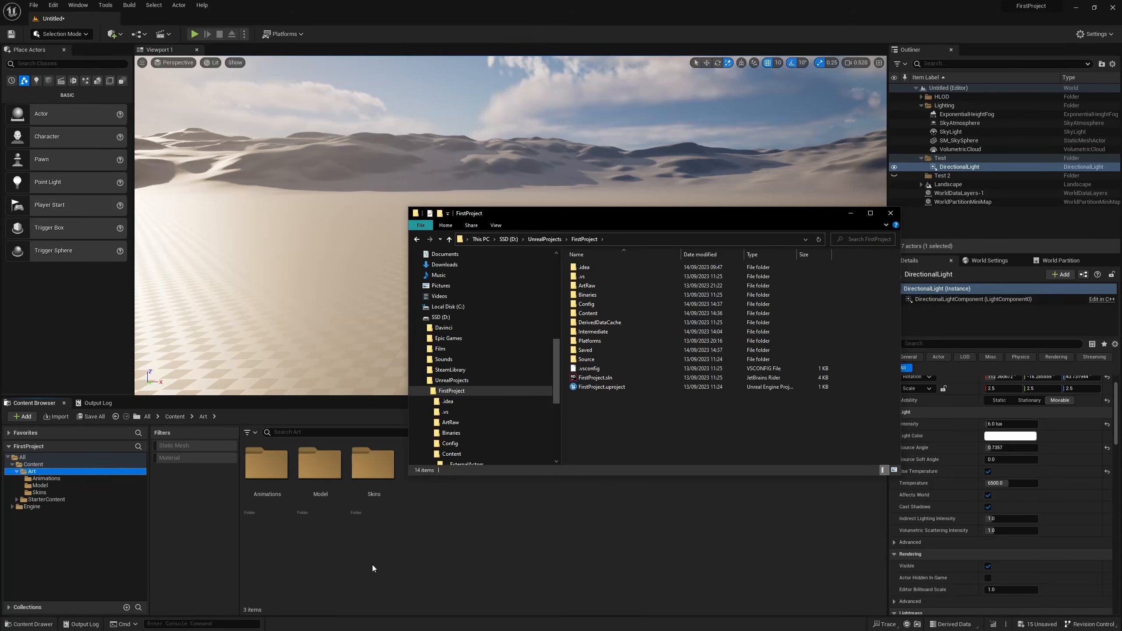
{"action": "left_click", "coordinate": [317, 583]}
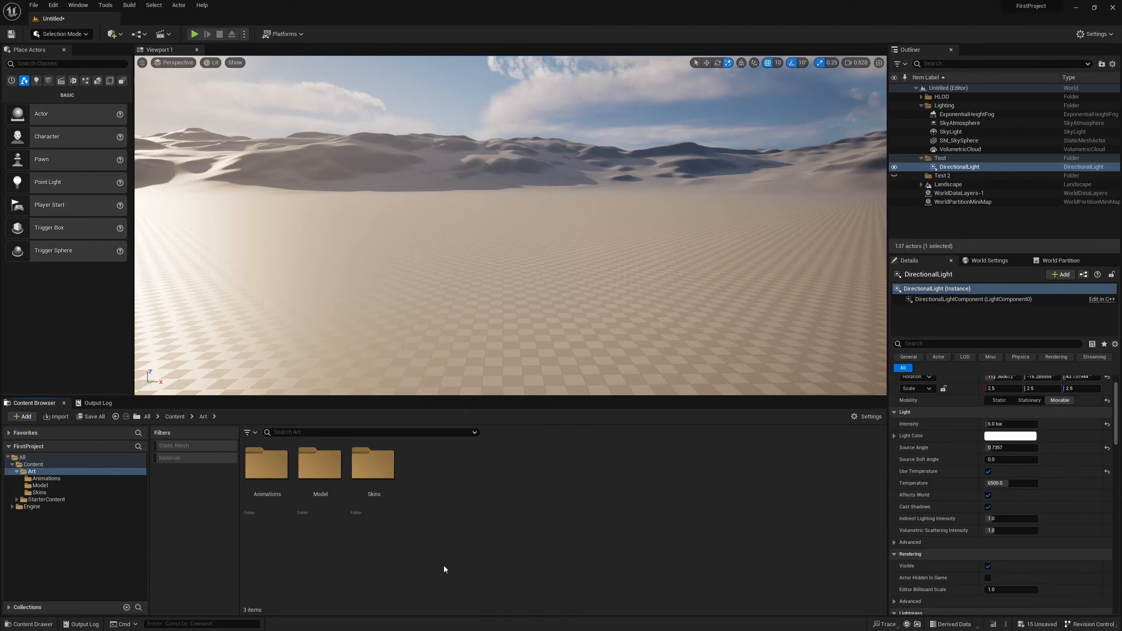
Create a Gameplay folder inside Content with a subfolder named Animation, and open the subfolder.
{"action": "left_click", "coordinate": [62, 463]}
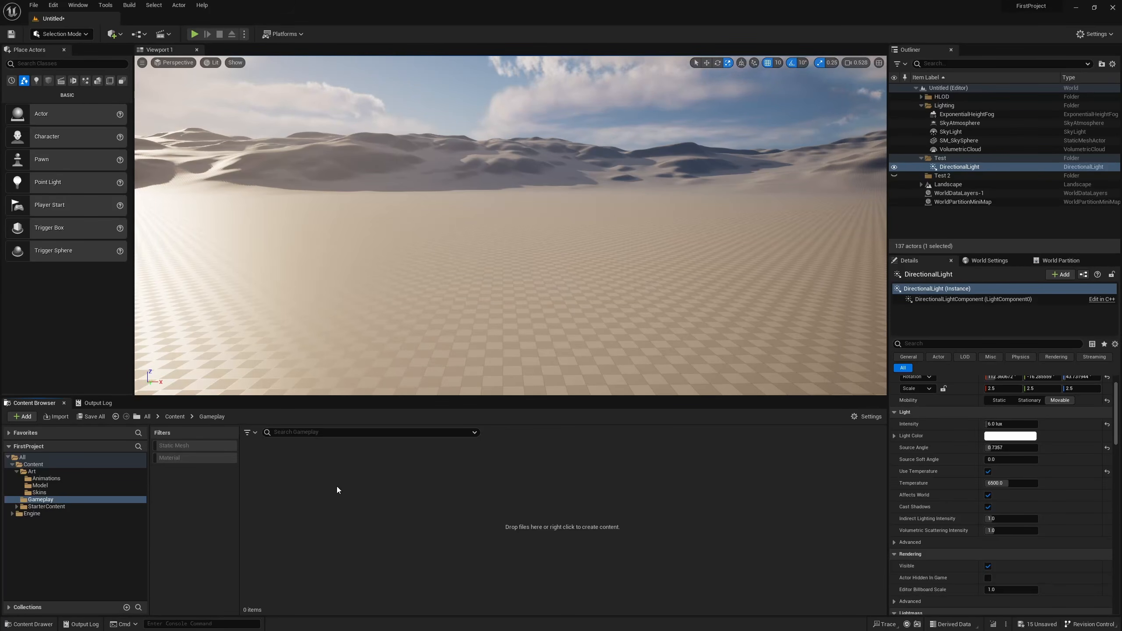
{"action": "right_click", "coordinate": [310, 476]}
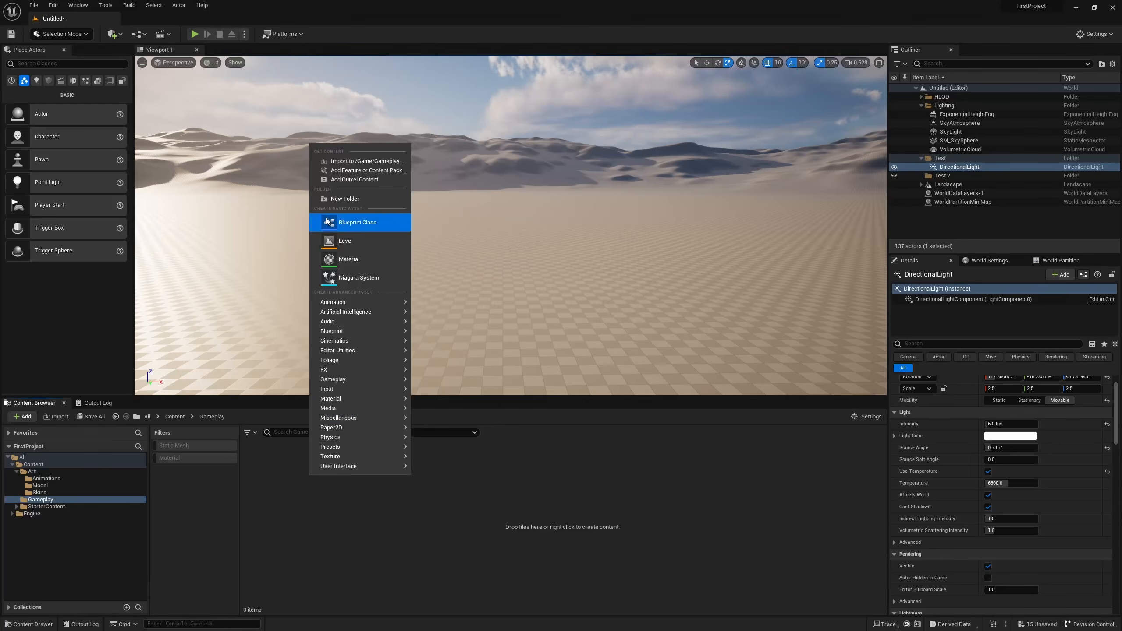
{"action": "left_click", "coordinate": [350, 200]}
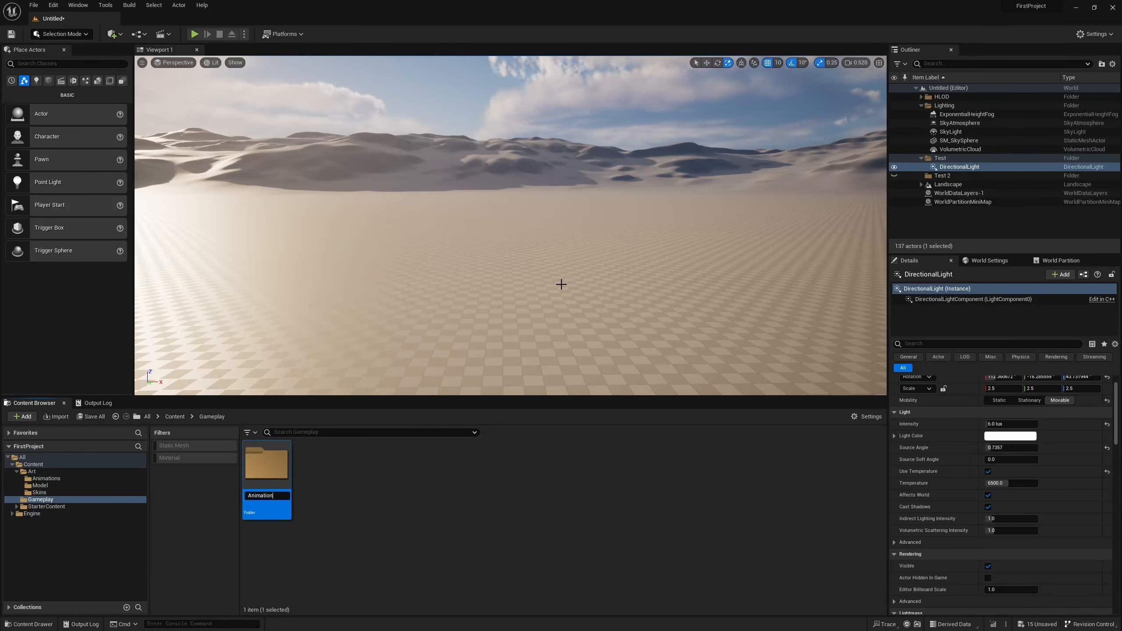
{"action": "key", "text": "Return"}
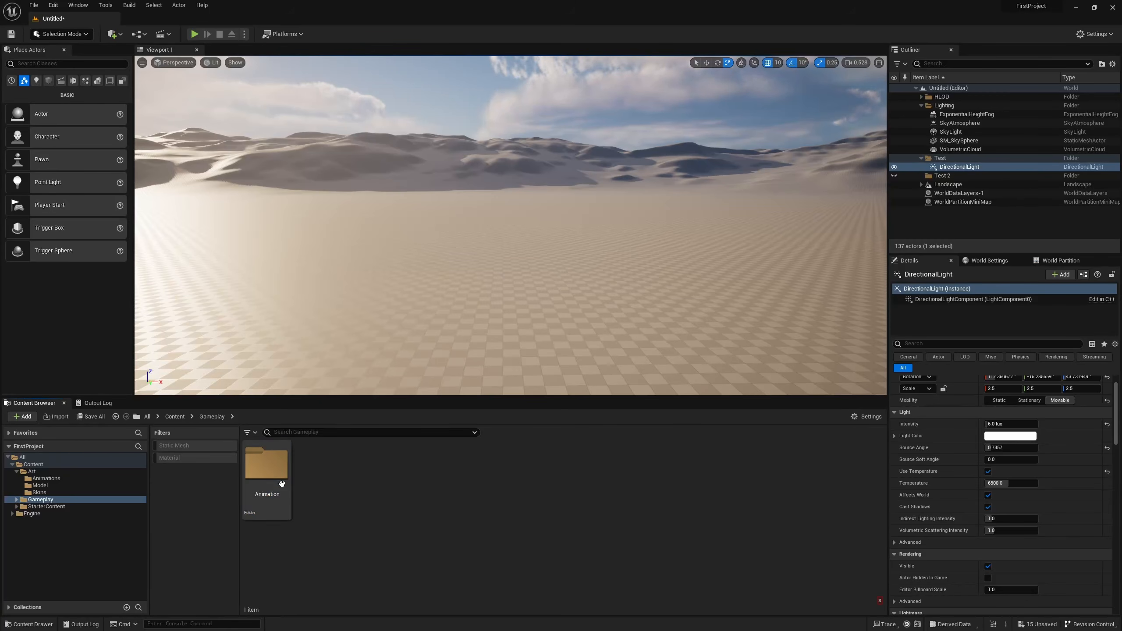
{"action": "double_click", "coordinate": [283, 484]}
Create an Animation Blueprint for characterMedium_Skeleton in the Animation folder and name it ABP_Character.
{"action": "right_click", "coordinate": [335, 544]}
{"action": "mouse_move", "coordinate": [409, 372]}
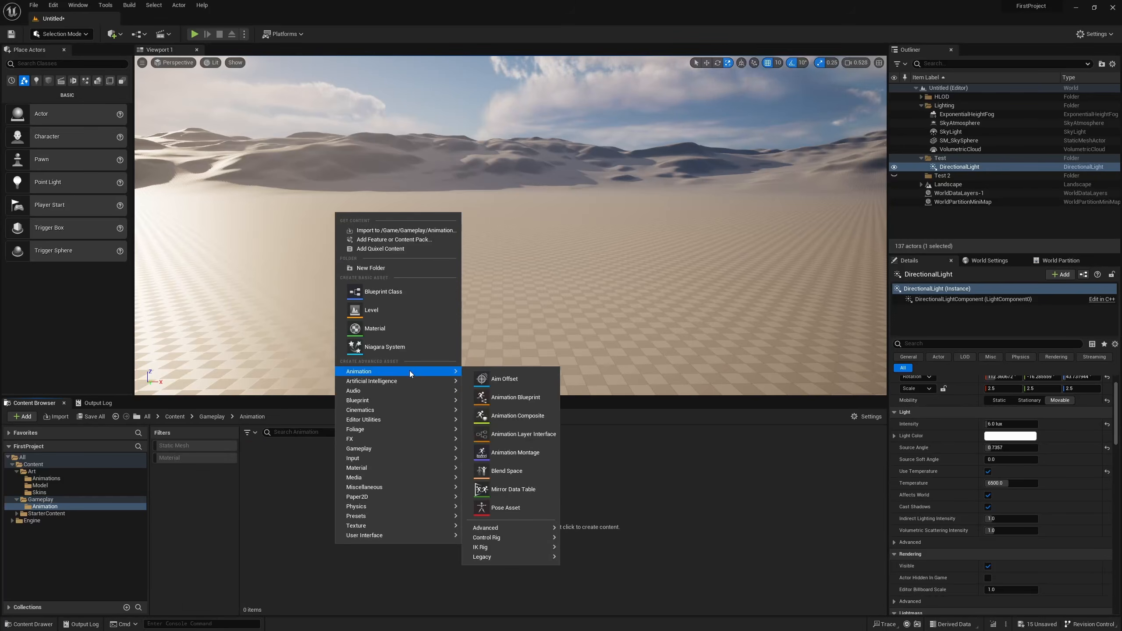
{"action": "left_click", "coordinate": [543, 406]}
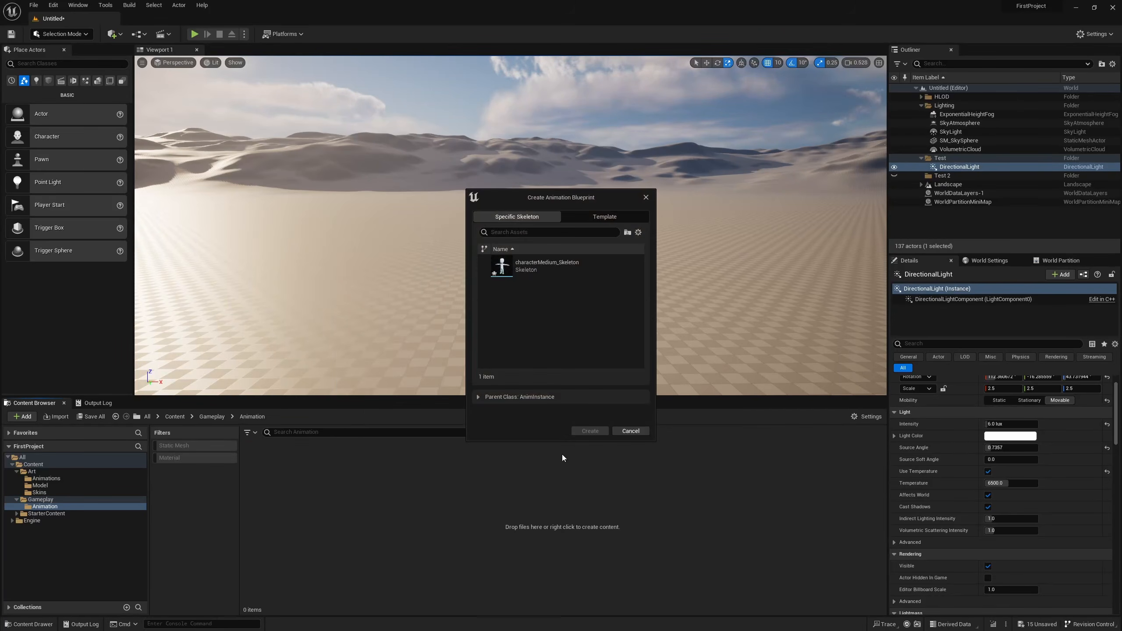
{"action": "left_click", "coordinate": [606, 257]}
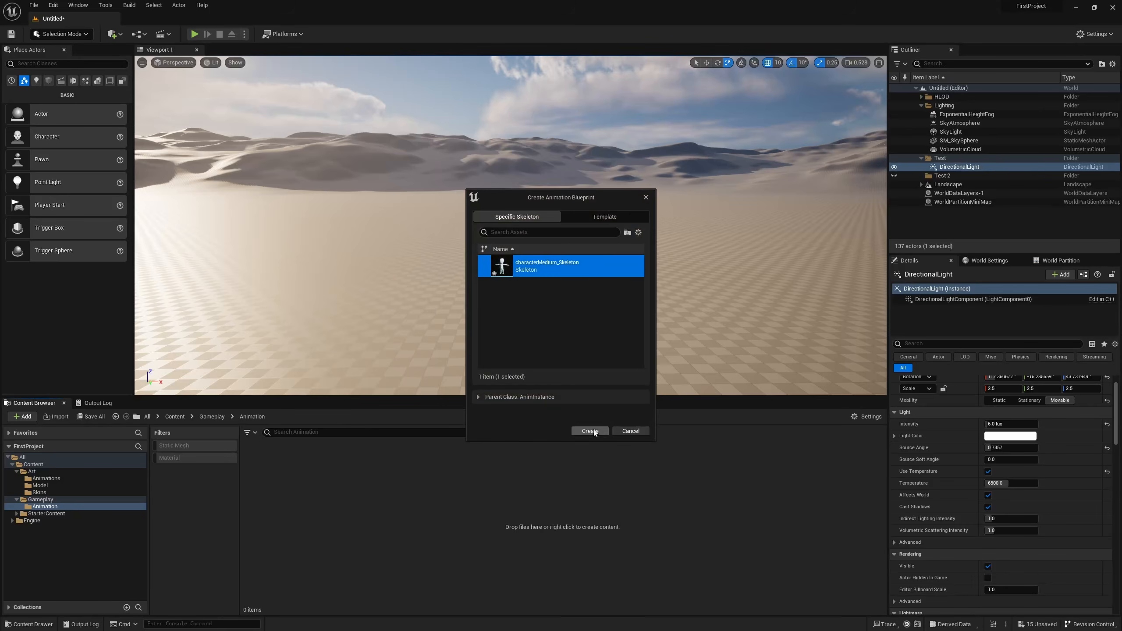
{"action": "left_click", "coordinate": [593, 429]}
{"action": "type", "text": "ABP_Cha"}
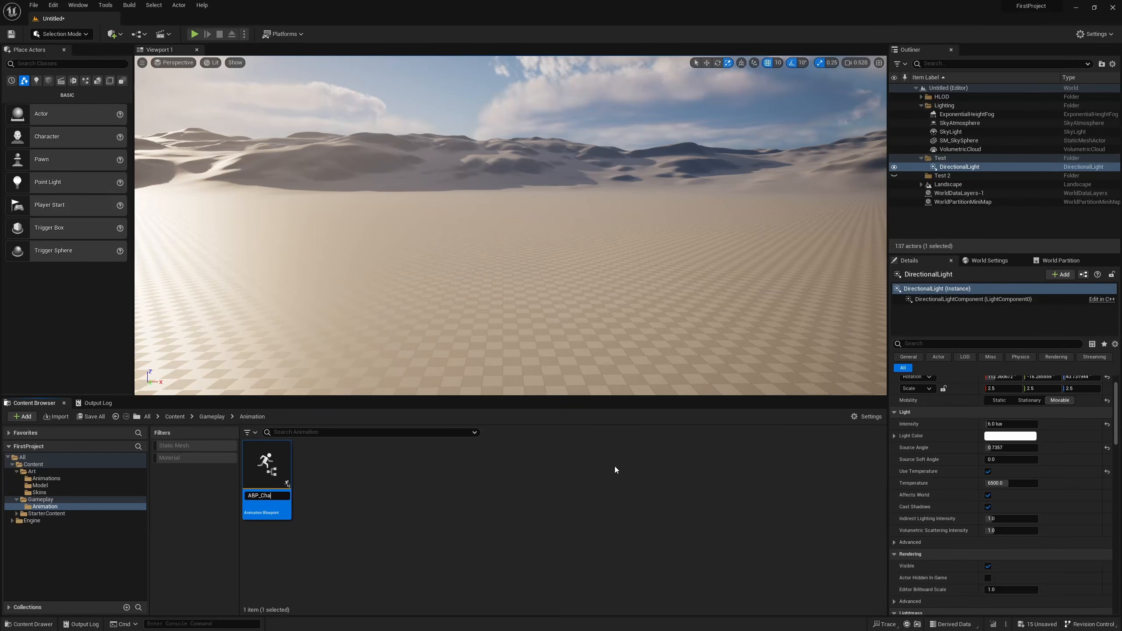
{"action": "type", "text": "er"}
{"action": "key", "text": "Return"}
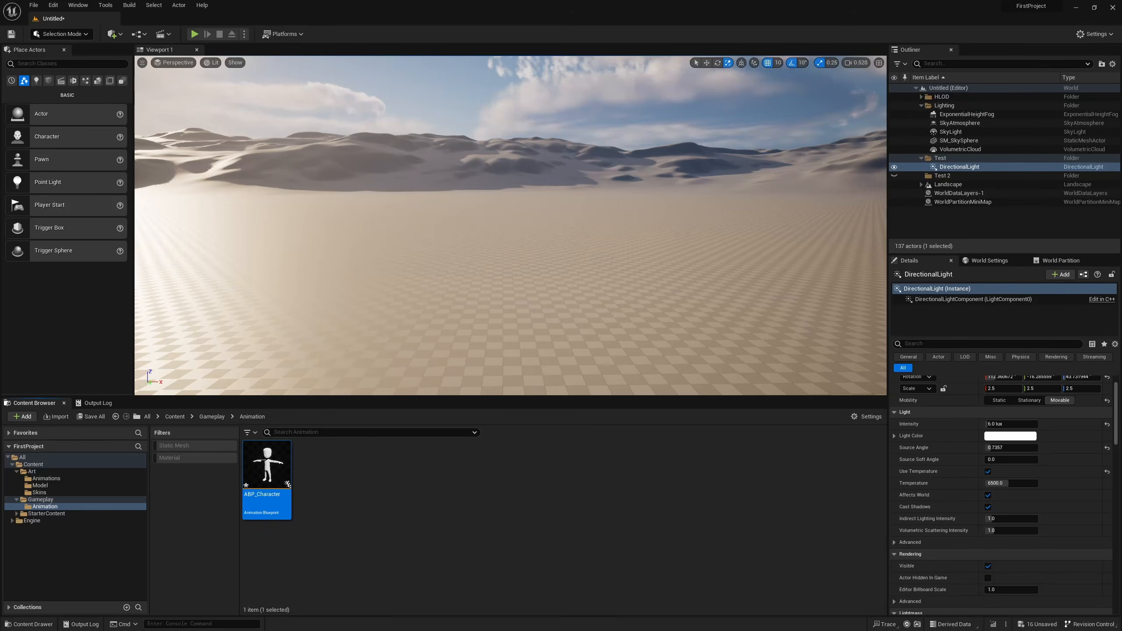
Open ABP_Character, look over its AnimGraph at full window size, and restore the smaller window.
{"action": "key", "text": "Return"}
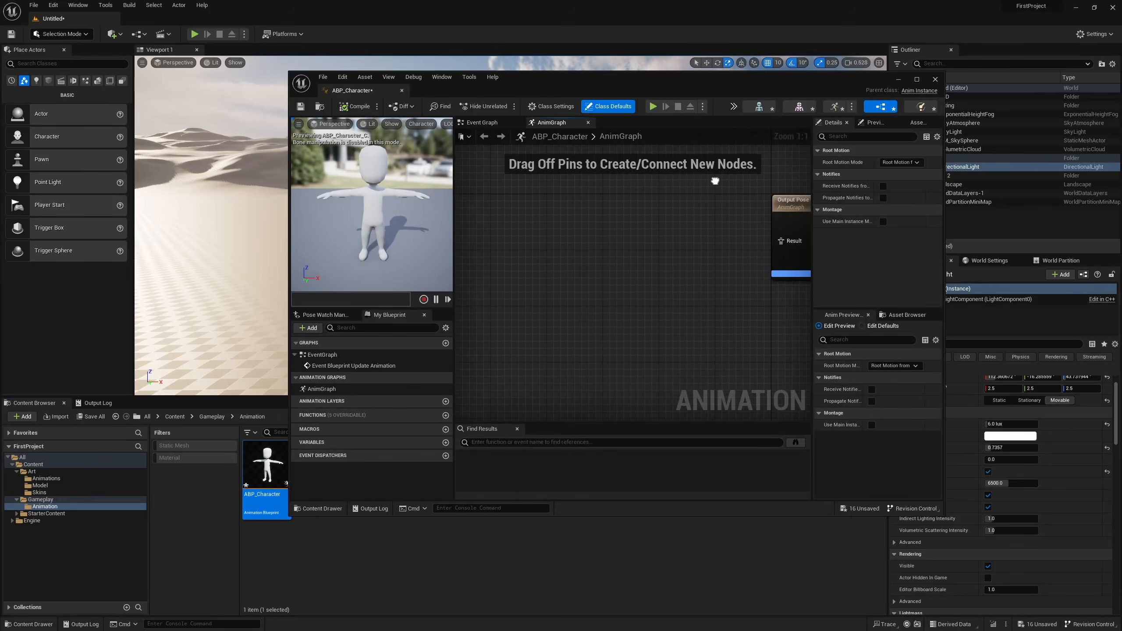
{"action": "double_click", "coordinate": [612, 81]}
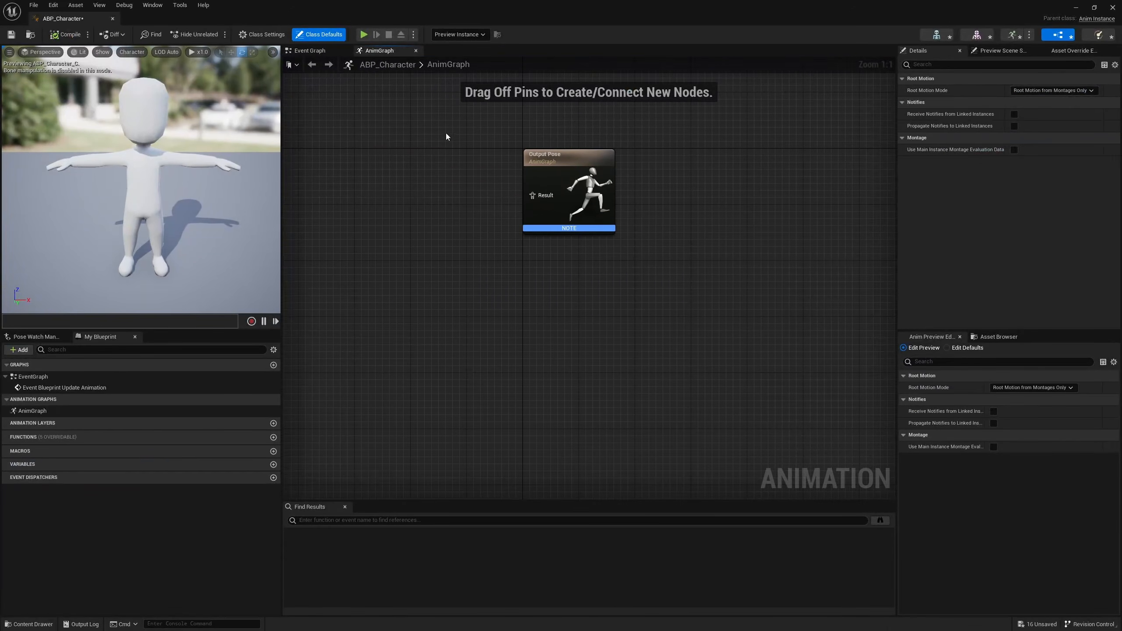
{"action": "right_click_drag", "start_coordinate": [445, 137], "coordinate": [534, 232]}
{"action": "double_click", "coordinate": [510, 5]}
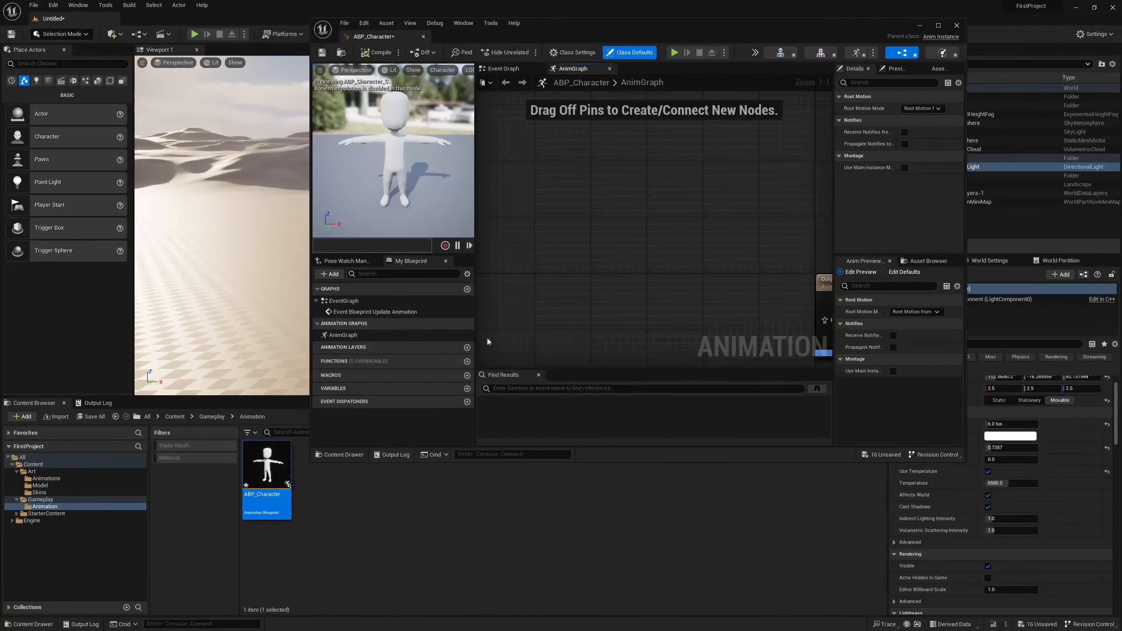
Create a Blend Space for characterMedium_Skeleton in the Animation folder and name it Blend_Movement.
{"action": "right_click", "coordinate": [392, 528]}
{"action": "mouse_move", "coordinate": [470, 355]}
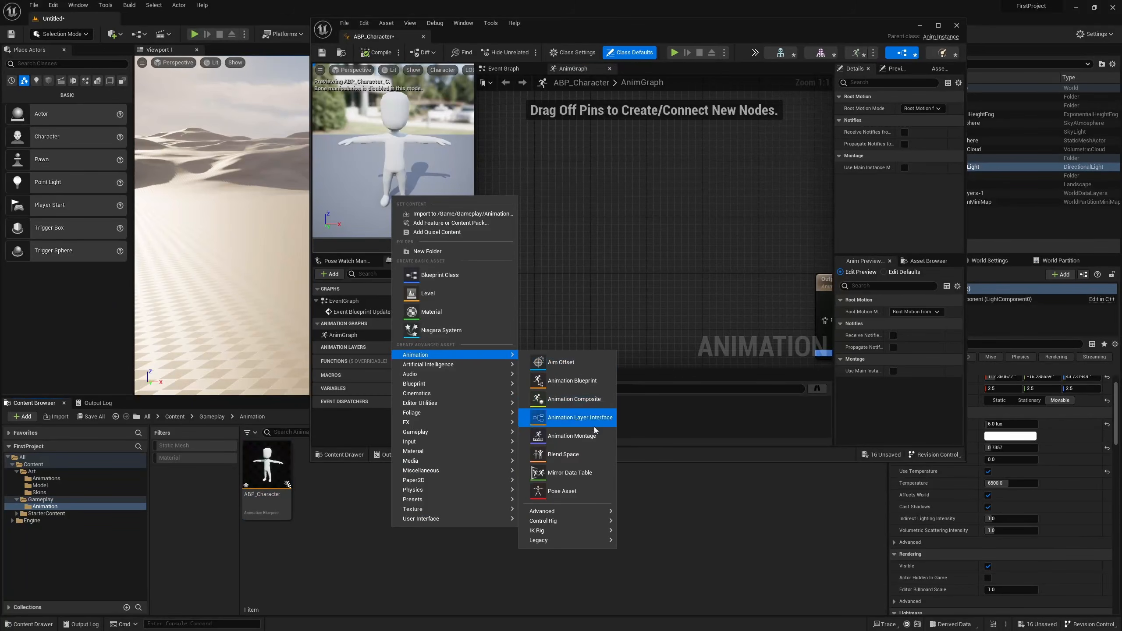
{"action": "left_click", "coordinate": [586, 454]}
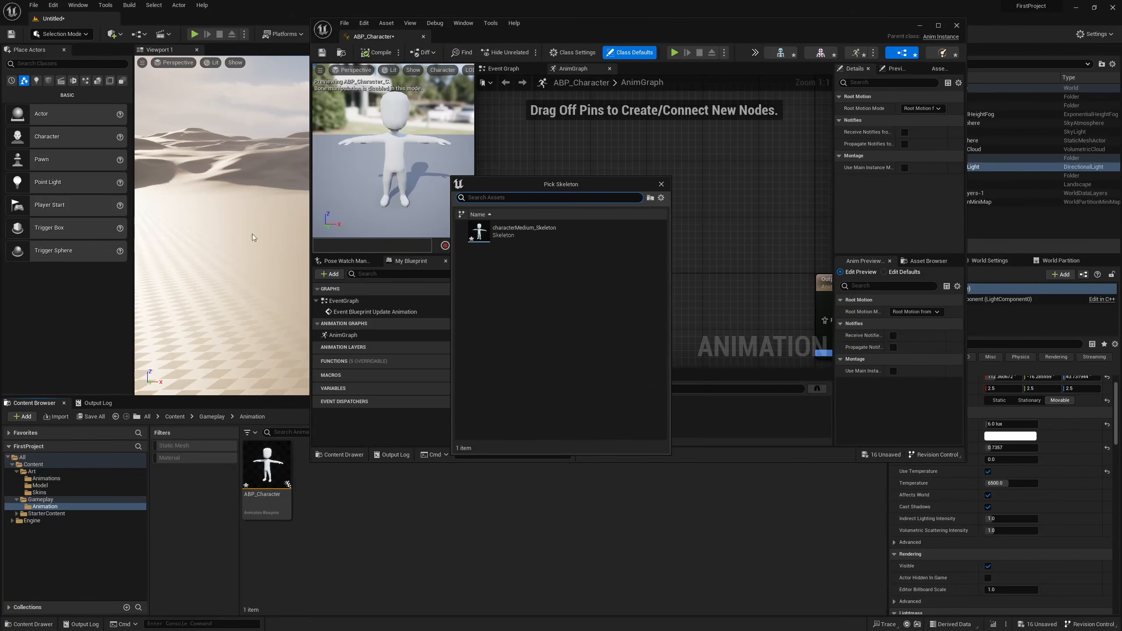
{"action": "left_click", "coordinate": [523, 231]}
{"action": "type", "text": "Bl"}
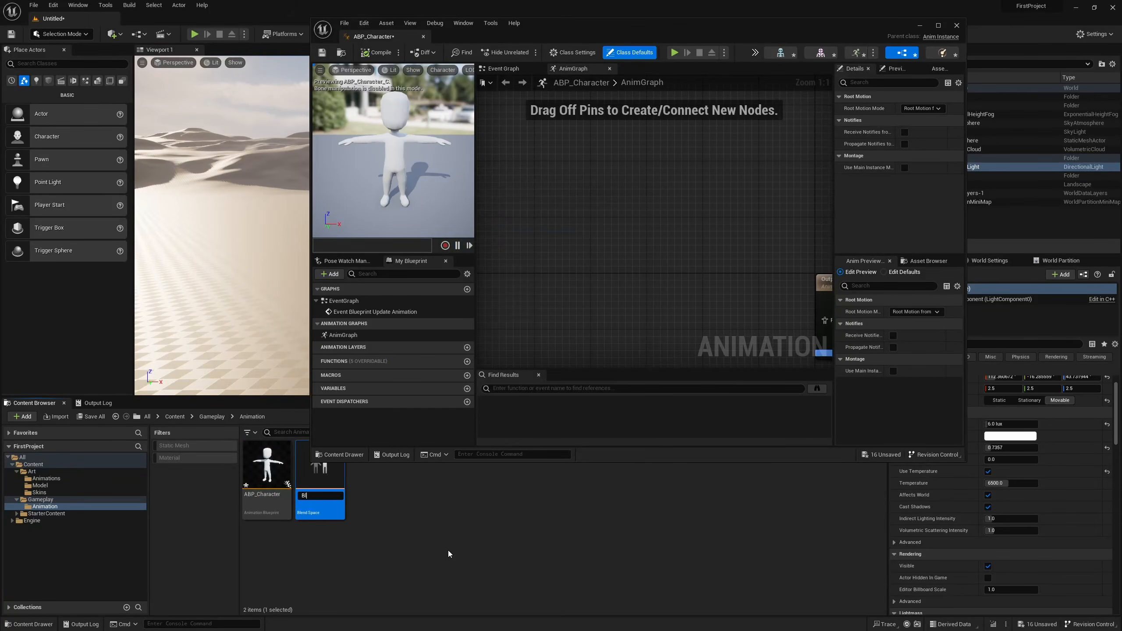
{"action": "type", "text": "end_Movement"}
{"action": "key", "text": "Return"}
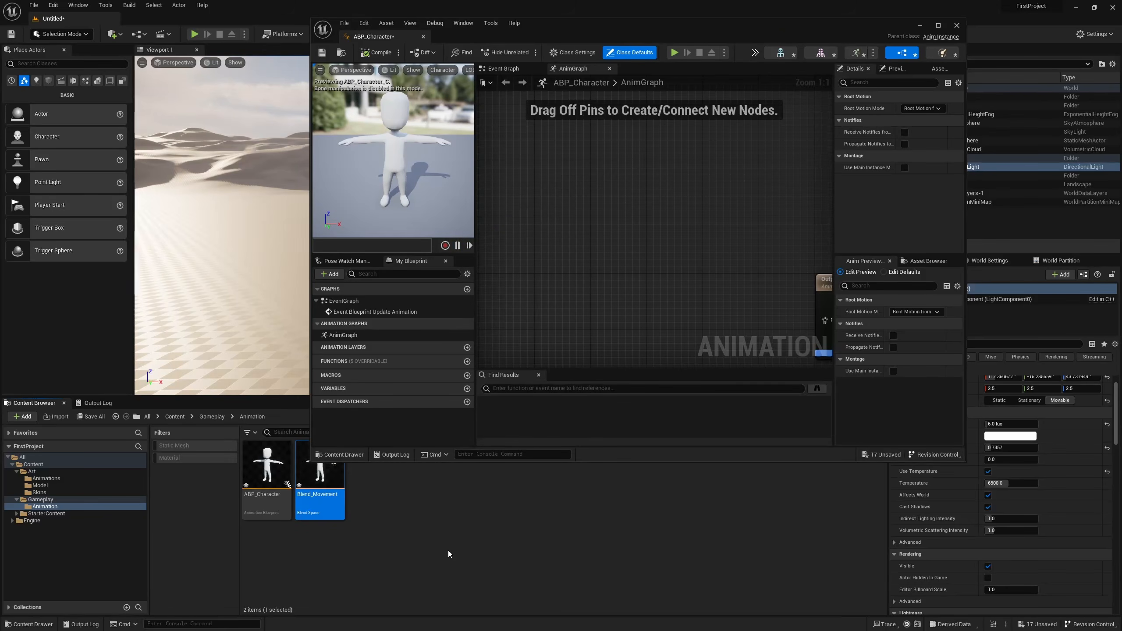
Open Blend_Movement and add idle_Root_Idle from Art/Animations as a sample in the blend graph.
{"action": "key", "text": "Return"}
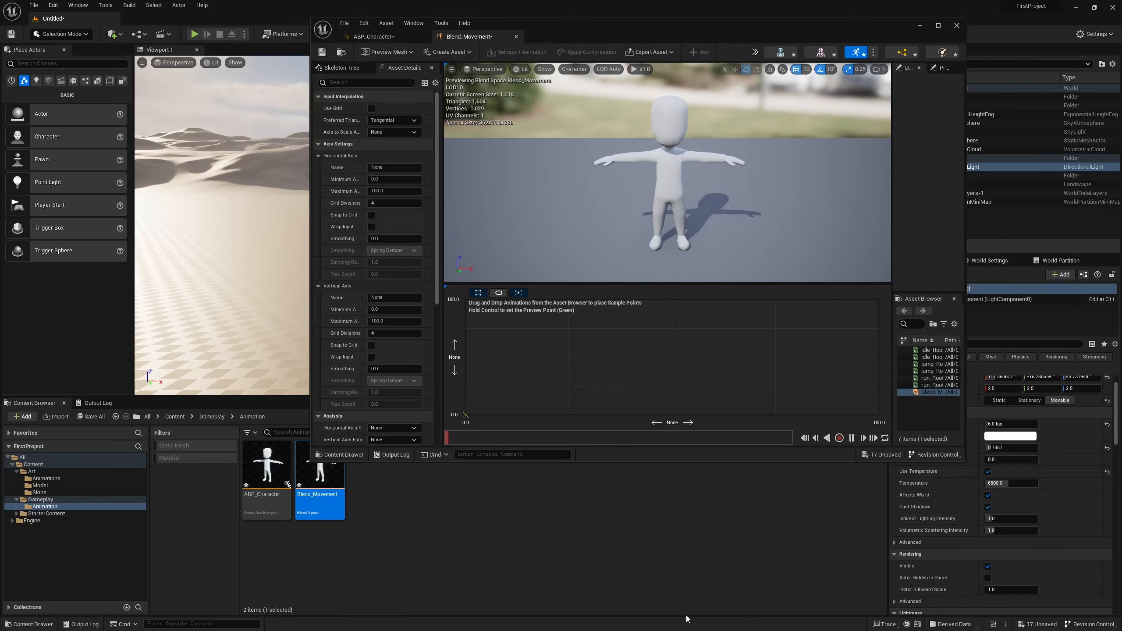
{"action": "left_click", "coordinate": [46, 478]}
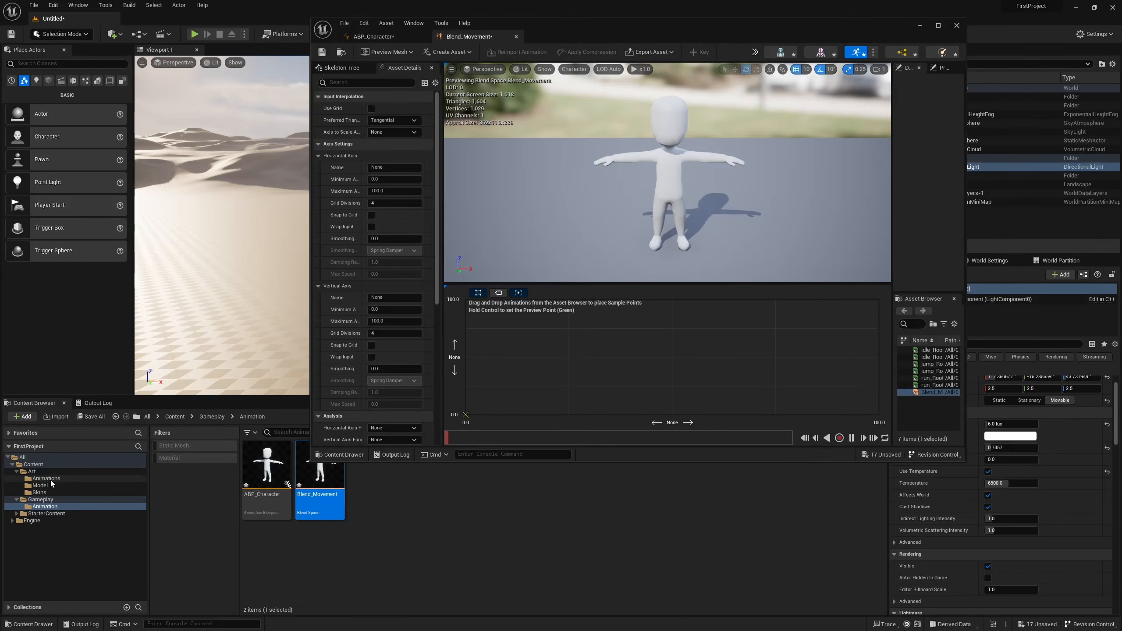
{"action": "left_click_drag", "start_coordinate": [320, 477], "coordinate": [673, 360]}
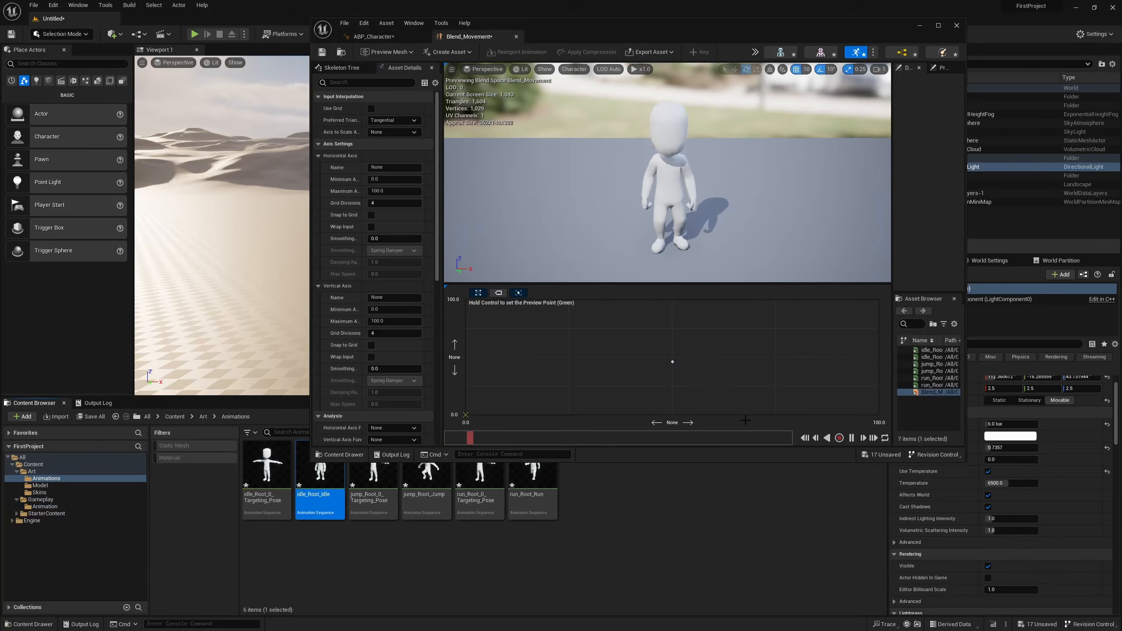
Name the blend space's horizontal axis Horizontal and set its minimum value to -100.
{"action": "left_click", "coordinate": [391, 167]}
{"action": "type", "text": "Horizontal"}
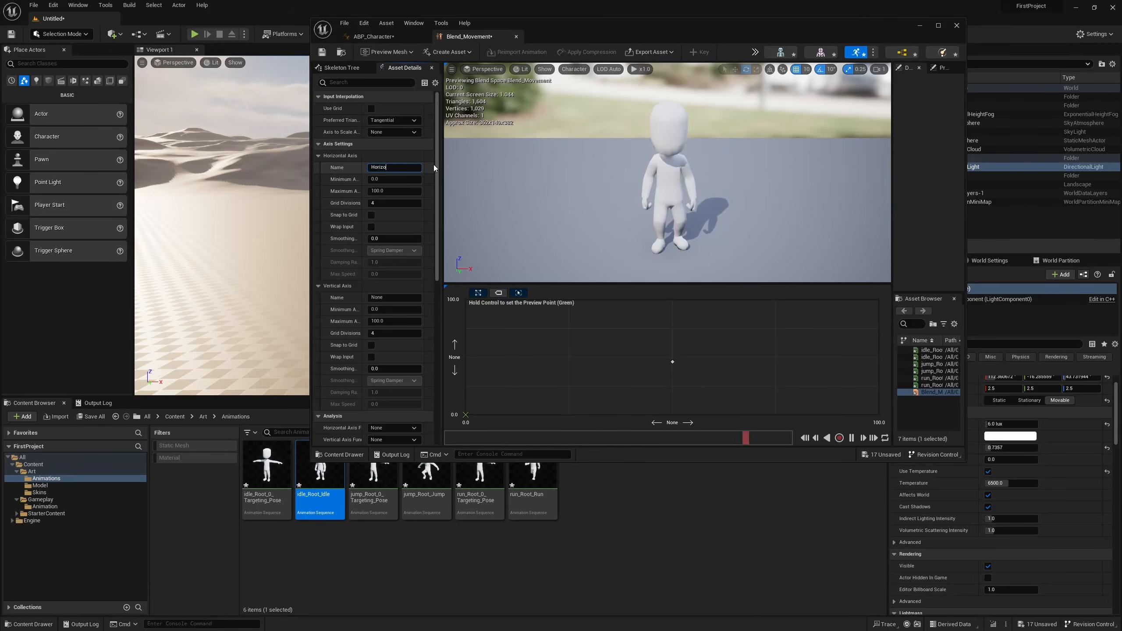
{"action": "left_click", "coordinate": [394, 179]}
{"action": "type", "text": "-100"}
{"action": "key", "text": "Return"}
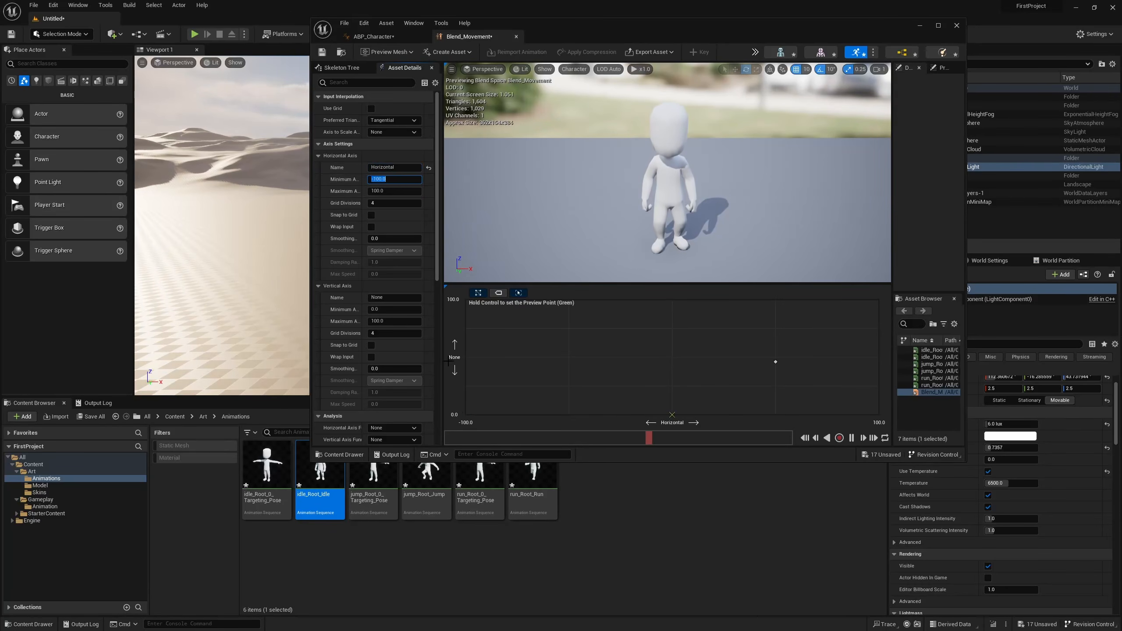
Name the blend space's vertical axis Vertical and set its minimum value to -100.
{"action": "left_click", "coordinate": [394, 297]}
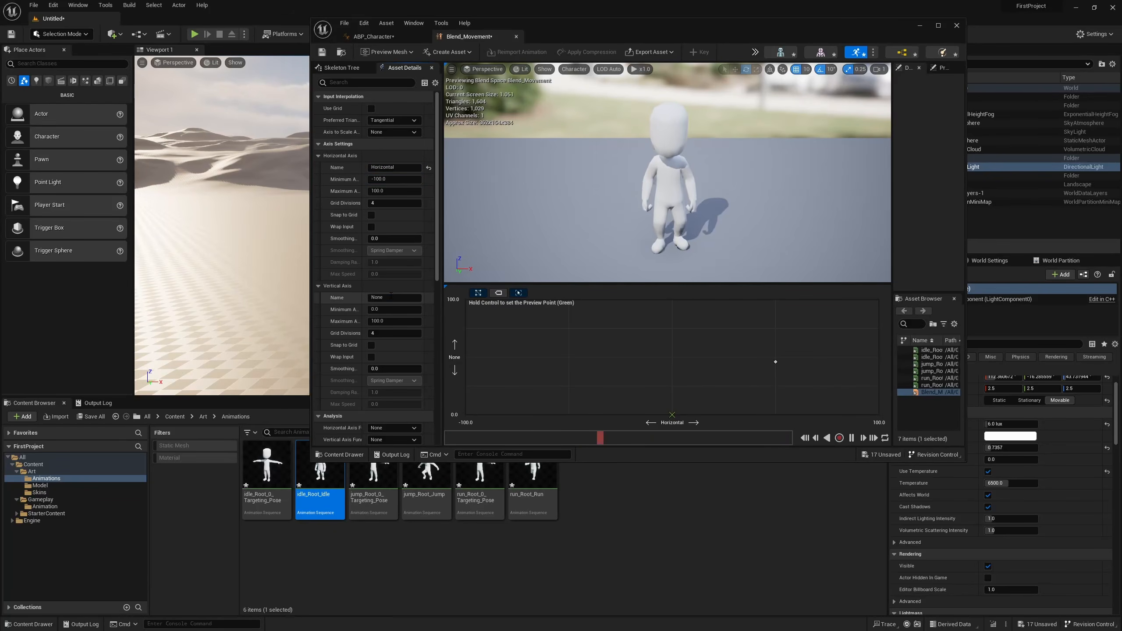
{"action": "type", "text": "Vertical"}
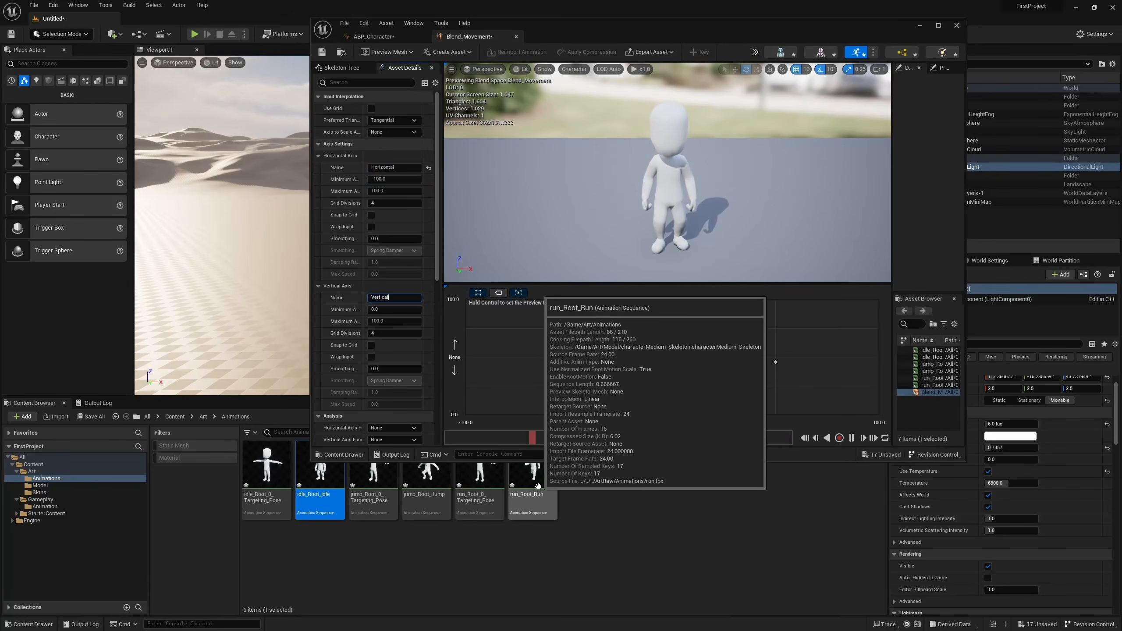
{"action": "key", "text": "Return"}
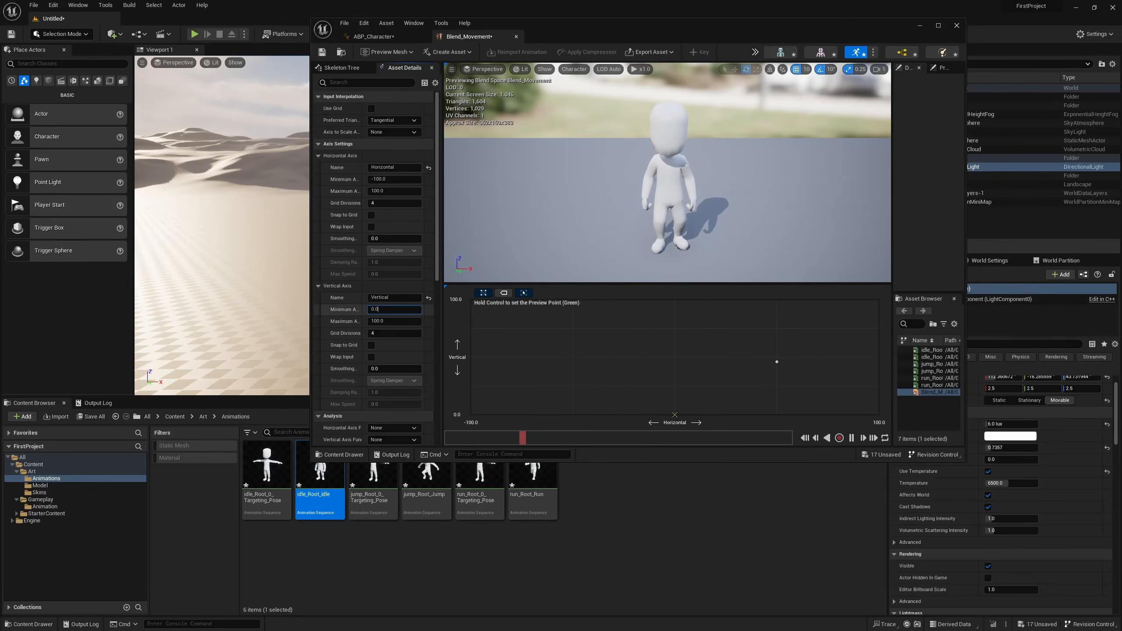
{"action": "type", "text": "-100"}
{"action": "key", "text": "Return"}
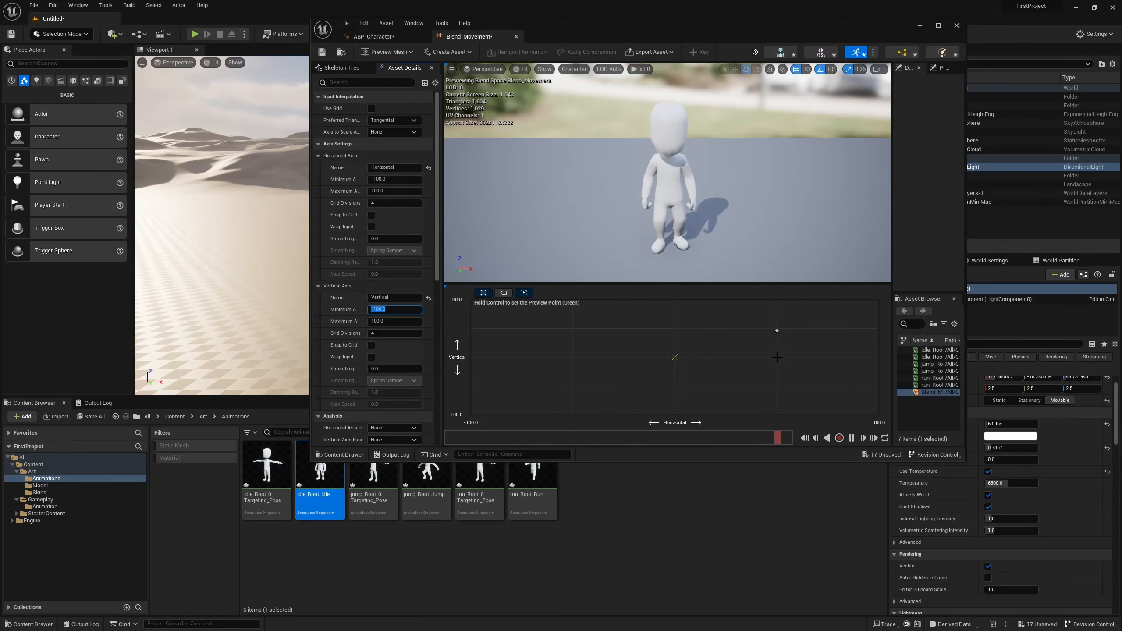
Place the idle_Root_Idle sample at Horizontal 0 and Vertical 0 in the blend graph.
{"action": "mouse_move", "coordinate": [776, 329]}
{"action": "left_click_drag", "start_coordinate": [775, 330], "coordinate": [735, 342]}
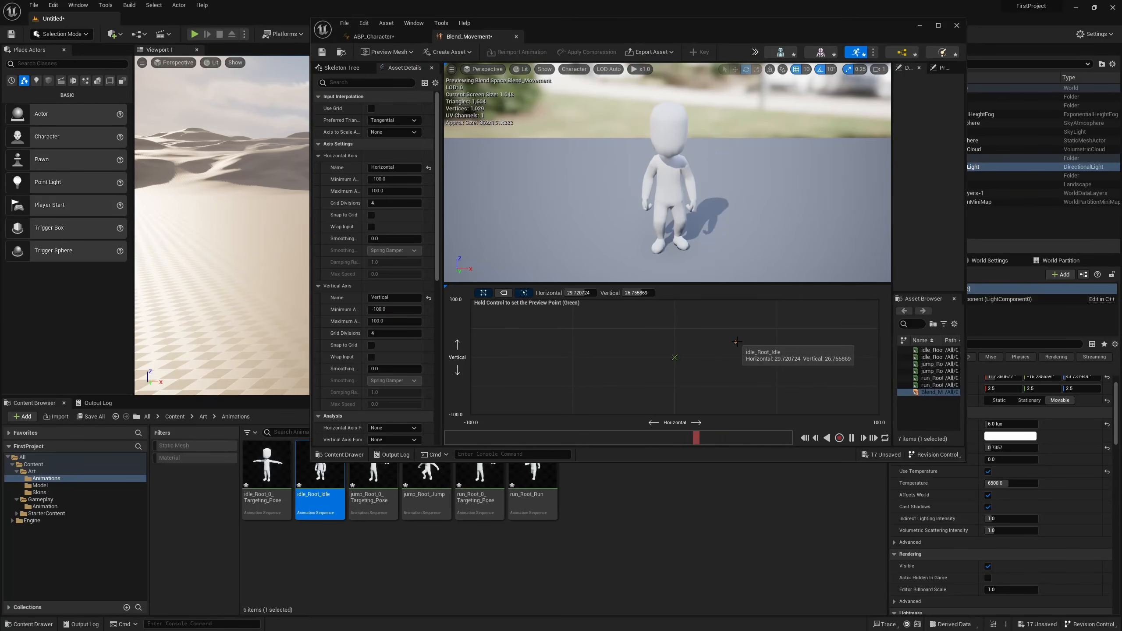
{"action": "right_click", "coordinate": [735, 341]}
{"action": "left_click", "coordinate": [838, 404]}
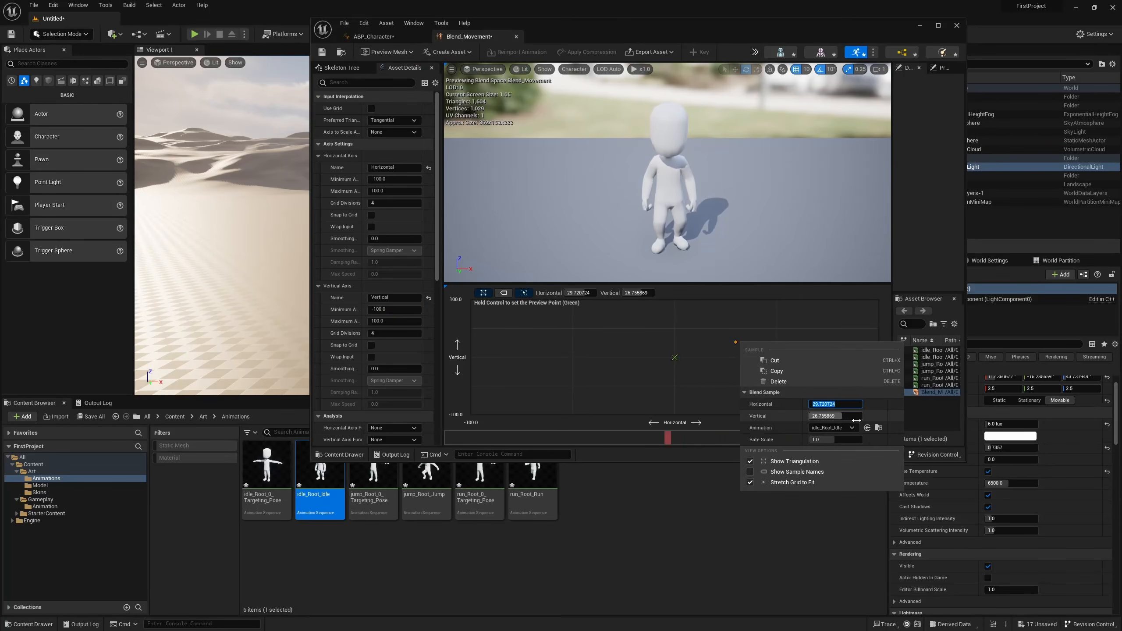
{"action": "type", "text": "0"}
{"action": "left_click", "coordinate": [849, 416]}
{"action": "type", "text": "0"}
{"action": "key", "text": "Return"}
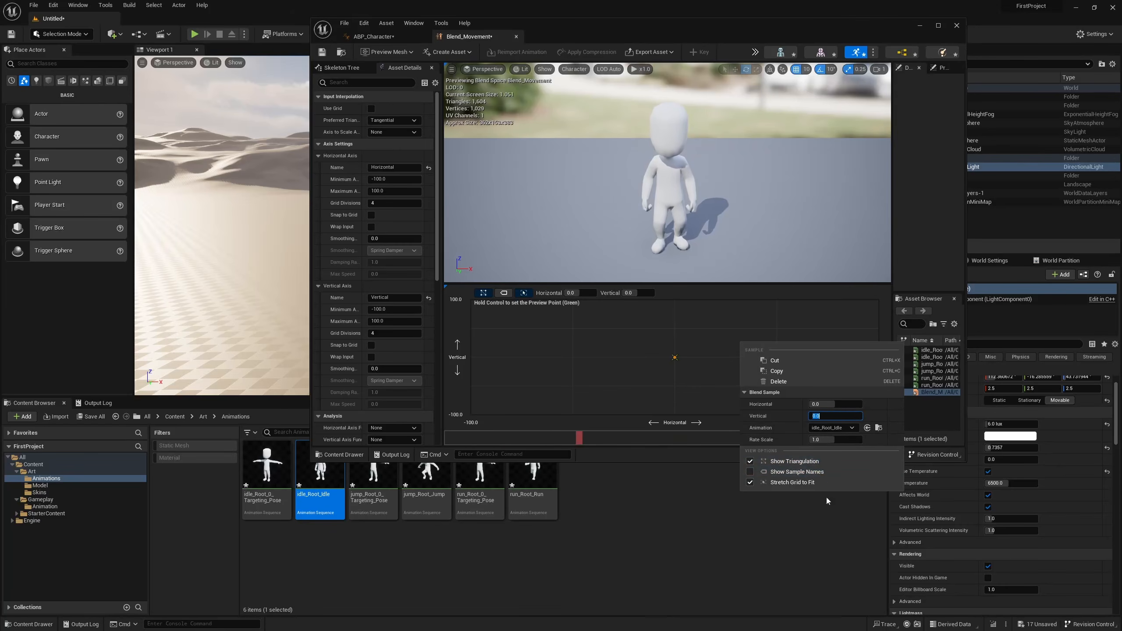
{"action": "left_click", "coordinate": [716, 445]}
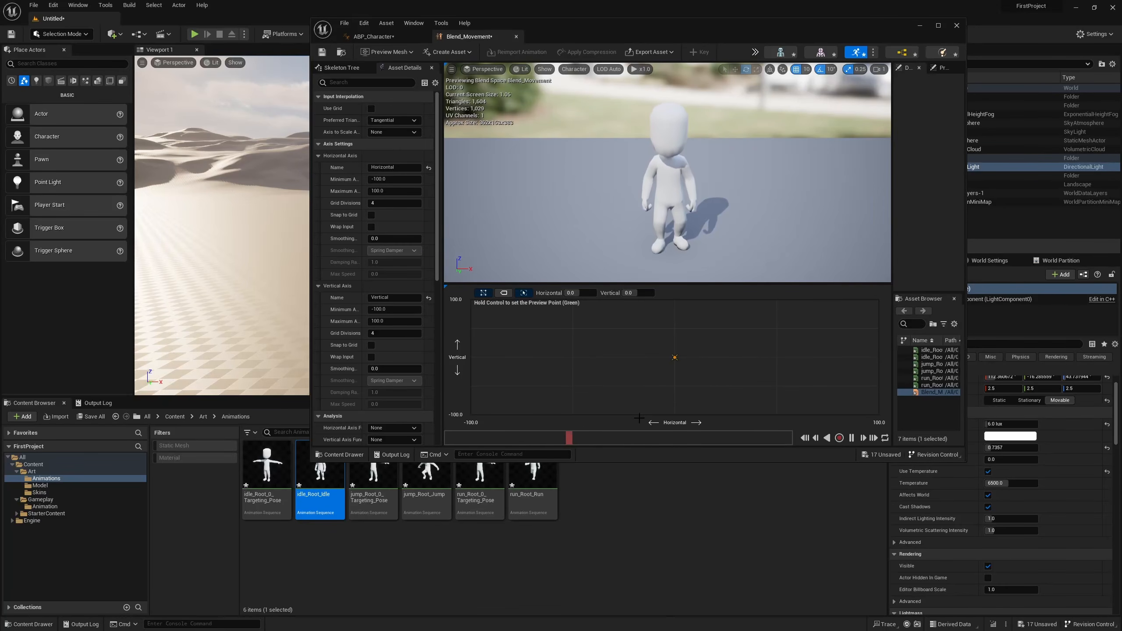
Add run_Root_Run from Art/Animations to the blend graph and place it at Horizontal 0 and Vertical 100.
{"action": "key", "text": "ctrl"}
{"action": "left_click_drag", "start_coordinate": [536, 498], "coordinate": [675, 324]}
{"action": "right_click", "coordinate": [675, 324]}
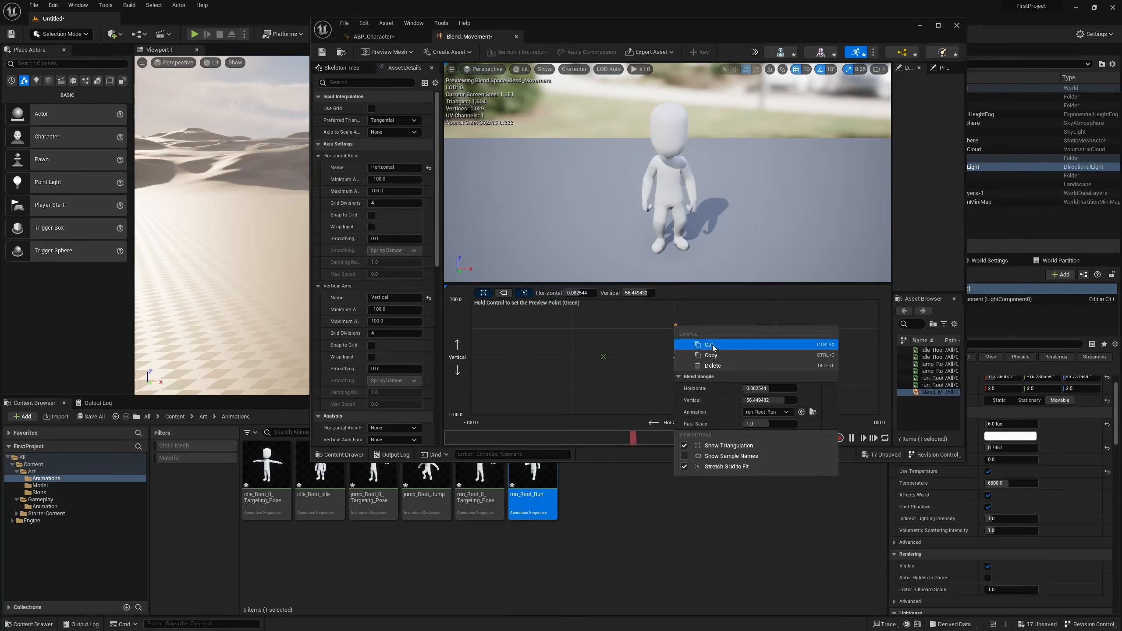
{"action": "left_click", "coordinate": [795, 388]}
{"action": "type", "text": "0"}
{"action": "left_click", "coordinate": [784, 401]}
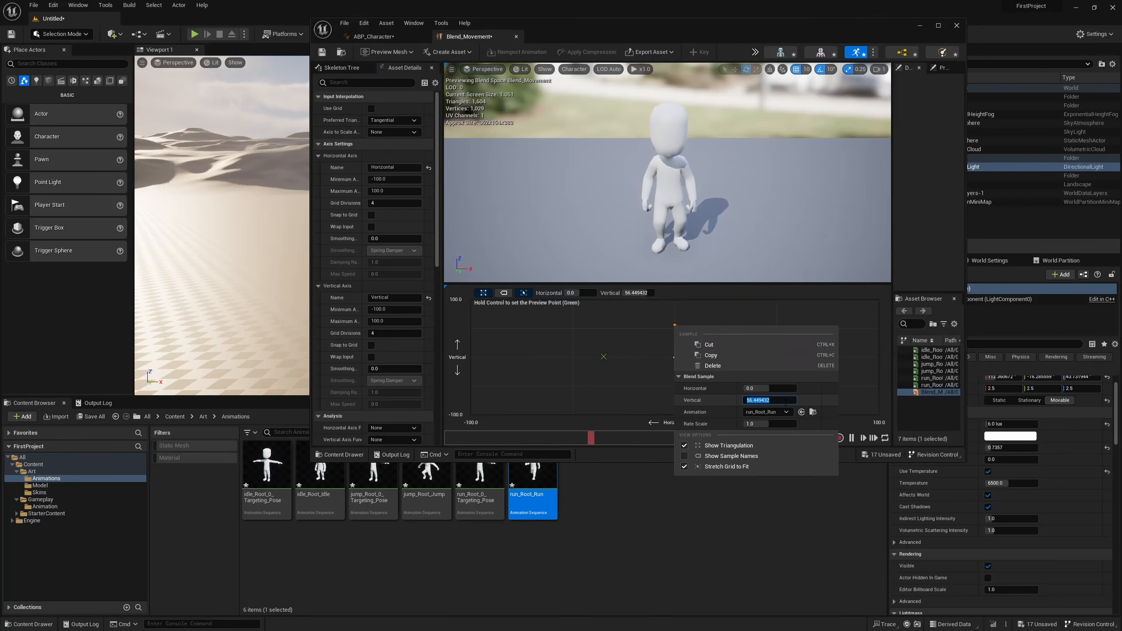
{"action": "type", "text": "100"}
{"action": "key", "text": "Return"}
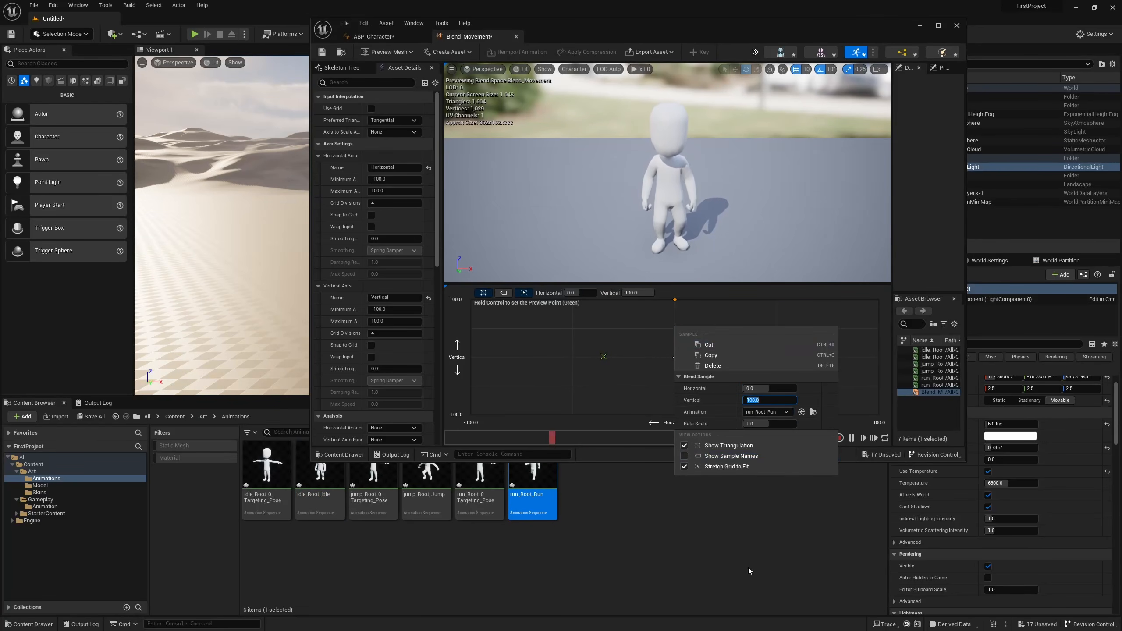
{"action": "left_click", "coordinate": [748, 569]}
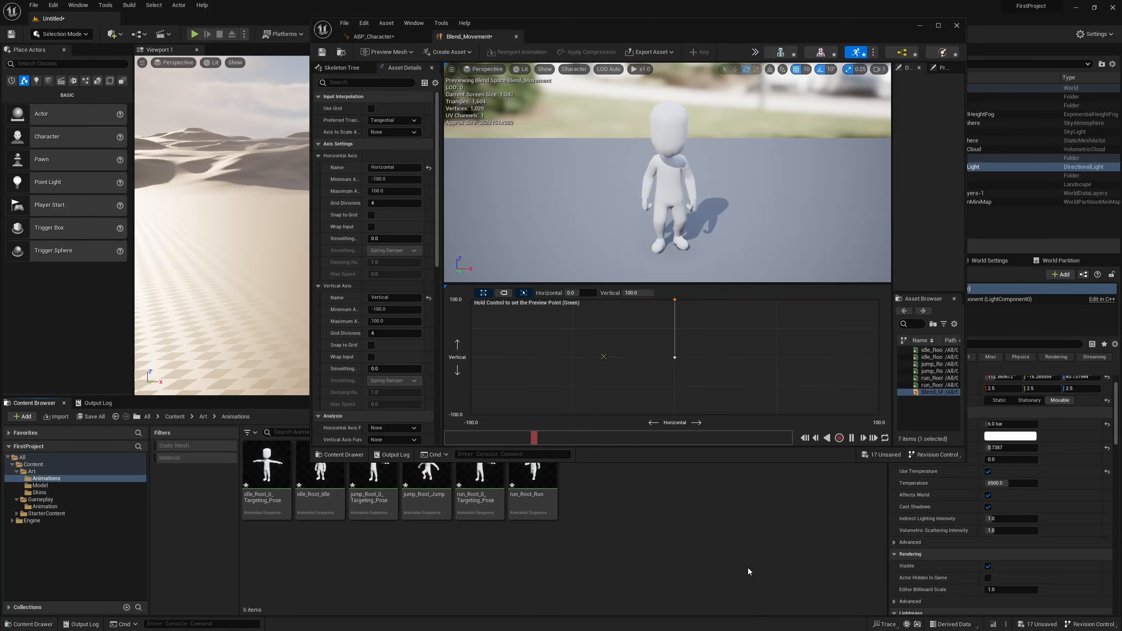
Preview the blend between the idle and run samples by moving the preview point in the graph.
{"action": "right_click", "coordinate": [550, 494]}
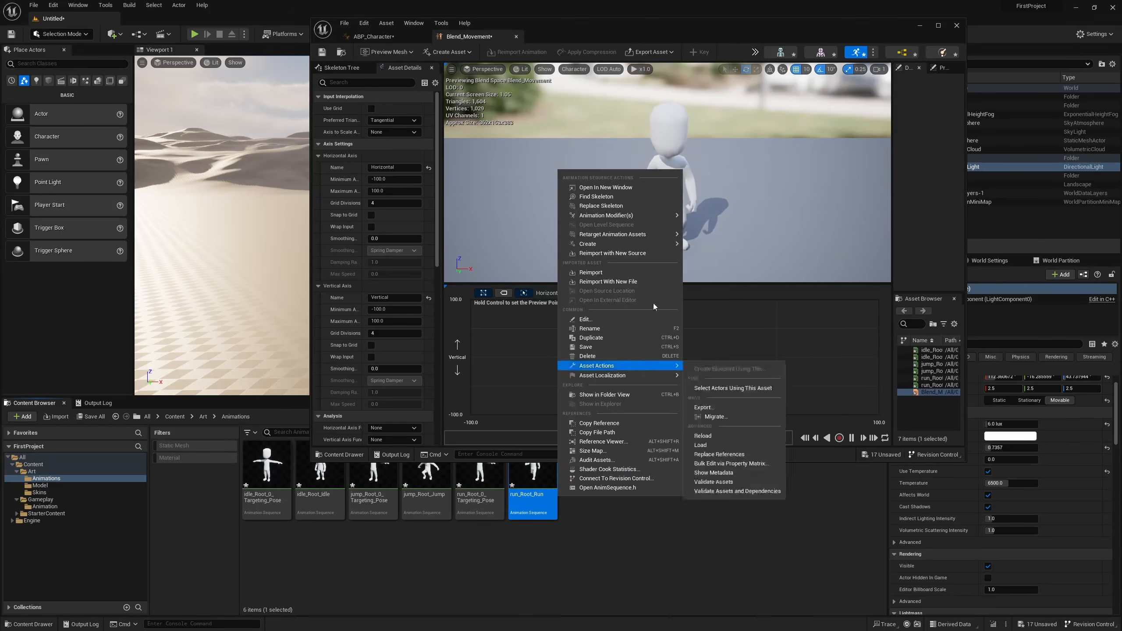
{"action": "left_click", "coordinate": [661, 548]}
{"action": "left_click", "coordinate": [694, 354]}
{"action": "key", "text": "ctrl"}
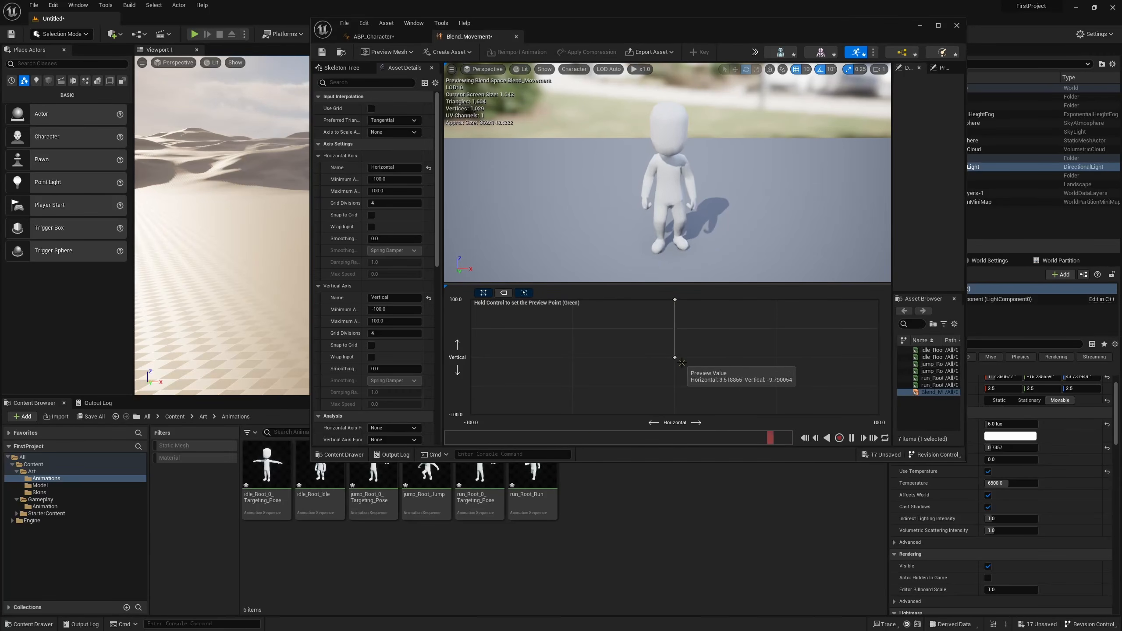
Duplicate run_Root_Run in the Art/Animations folder and name the copy run_Root_Run_Backwards.
{"action": "right_click", "coordinate": [533, 486]}
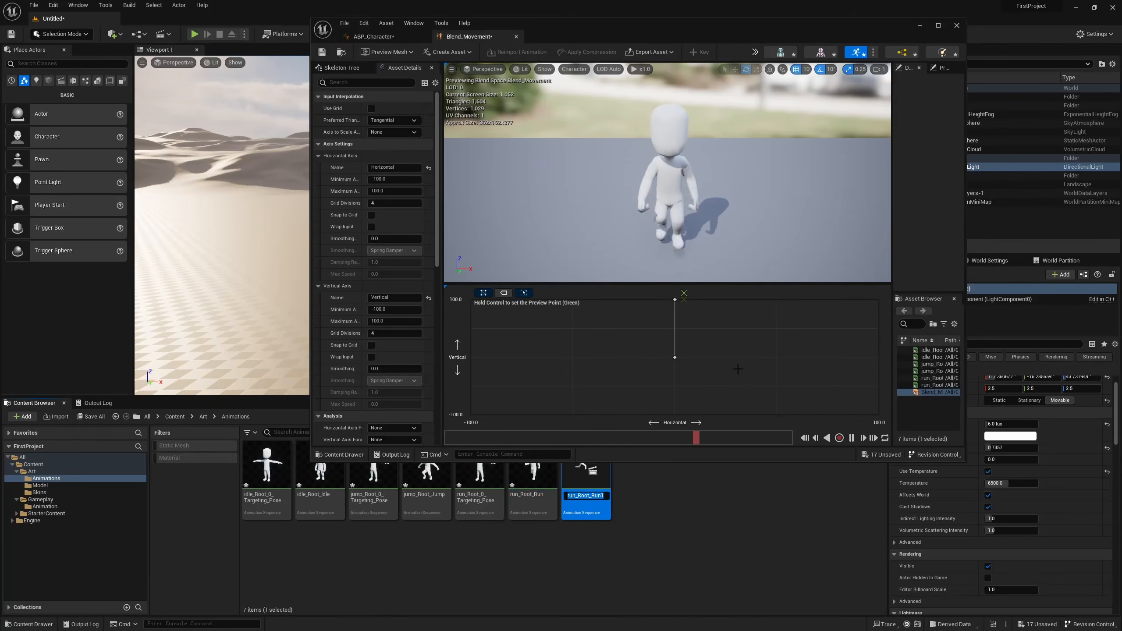
{"action": "key", "text": "End"}
{"action": "key", "text": "BackSpace"}
{"action": "type", "text": "_Backward"}
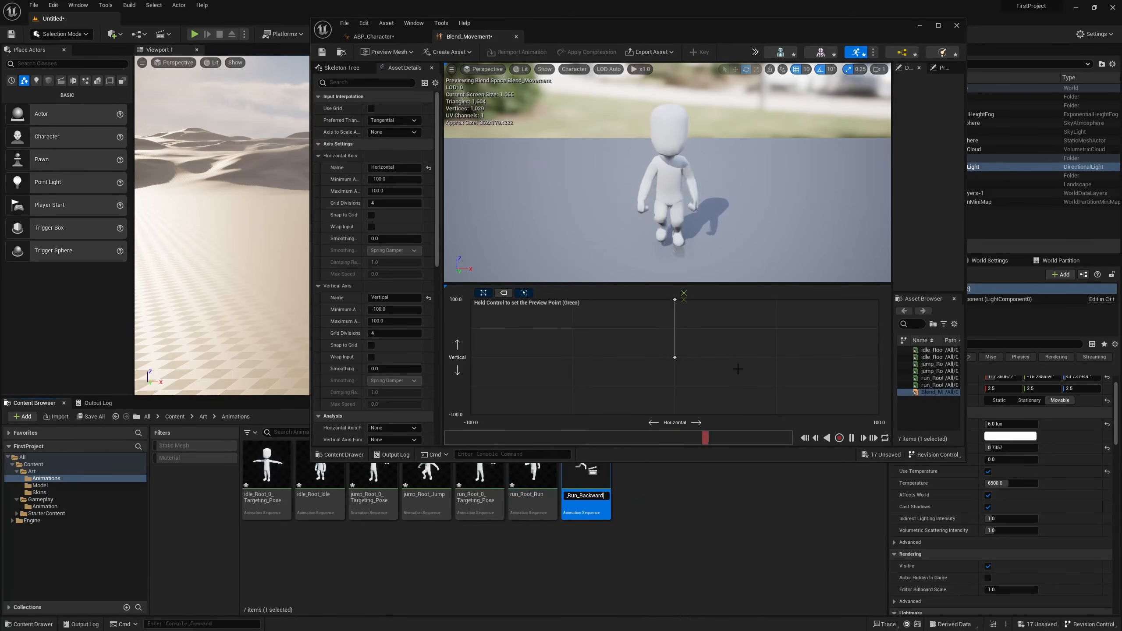
{"action": "type", "text": "s"}
{"action": "key", "text": "Return"}
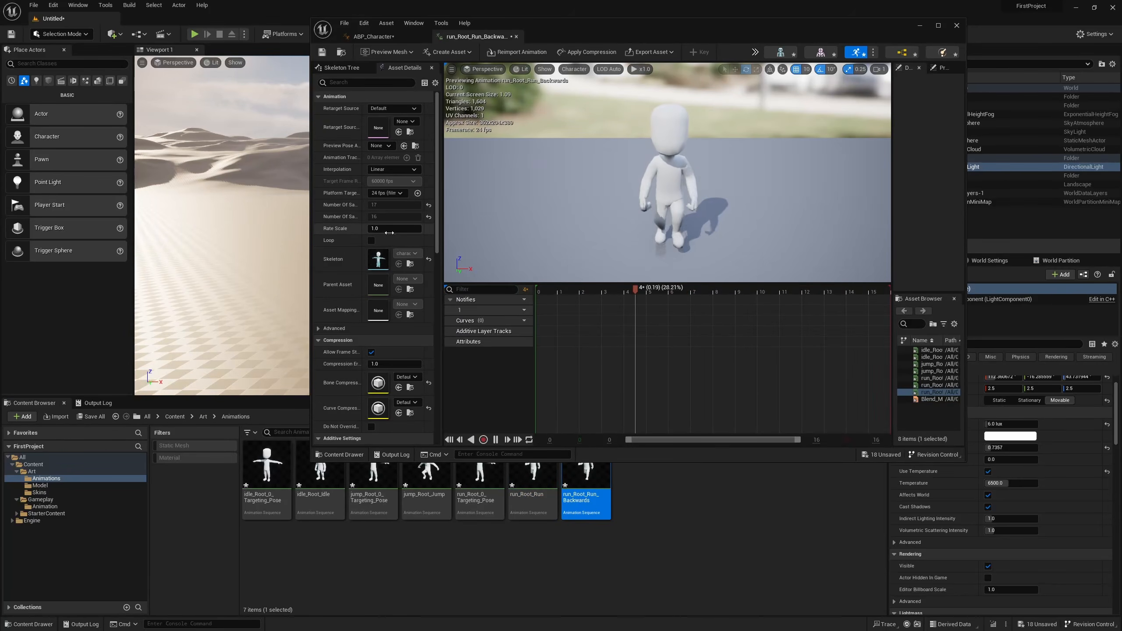
Set the Rate Scale of run_Root_Run_Backwards to -1 and pause its animation preview.
{"action": "left_click", "coordinate": [389, 232]}
{"action": "type", "text": "-1"}
{"action": "key", "text": "Return"}
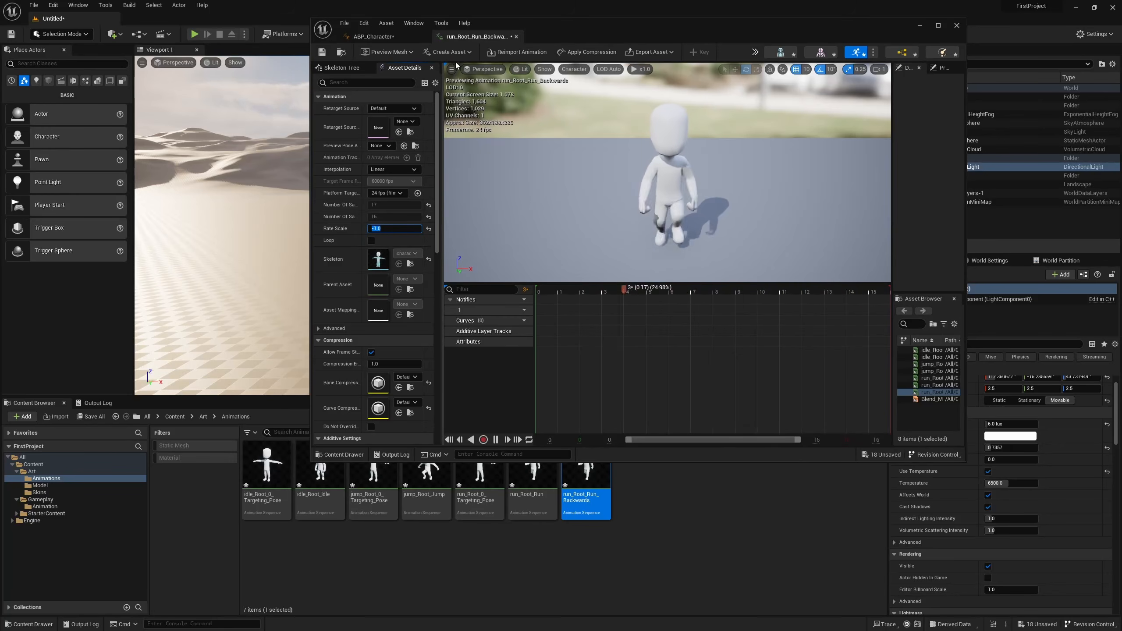
{"action": "left_click", "coordinate": [373, 37]}
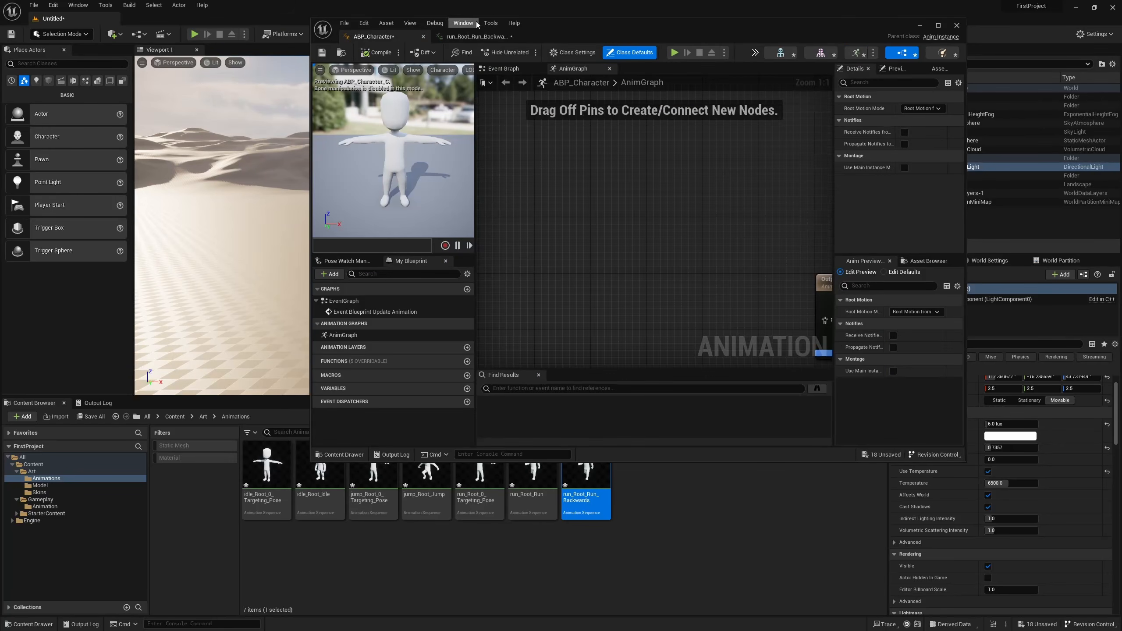
{"action": "left_click", "coordinate": [473, 36]}
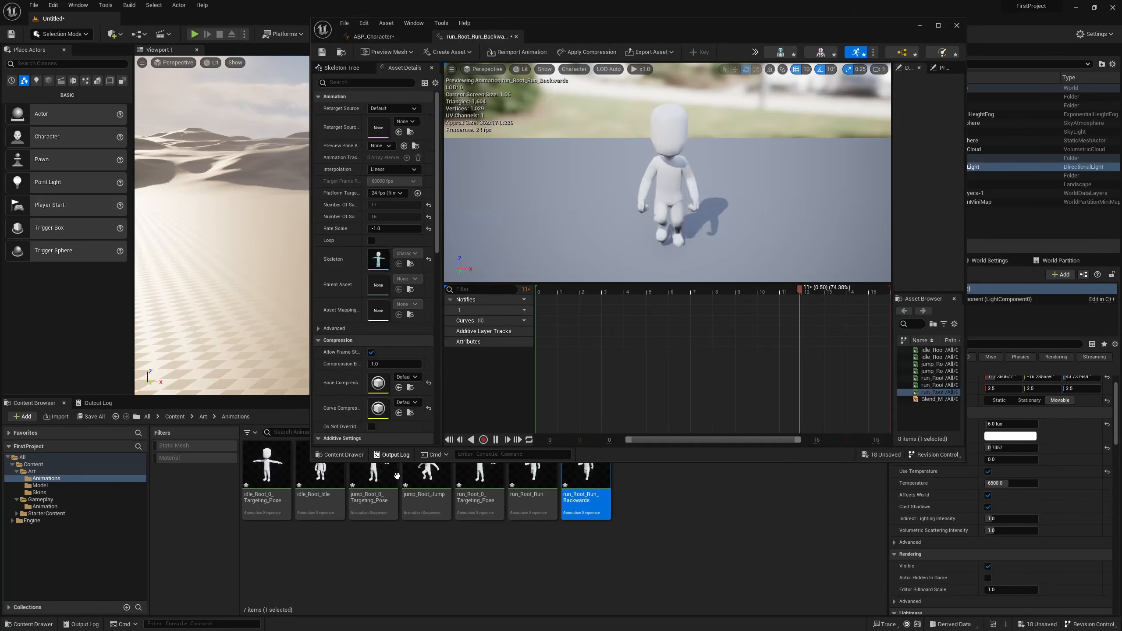
{"action": "key", "text": "space"}
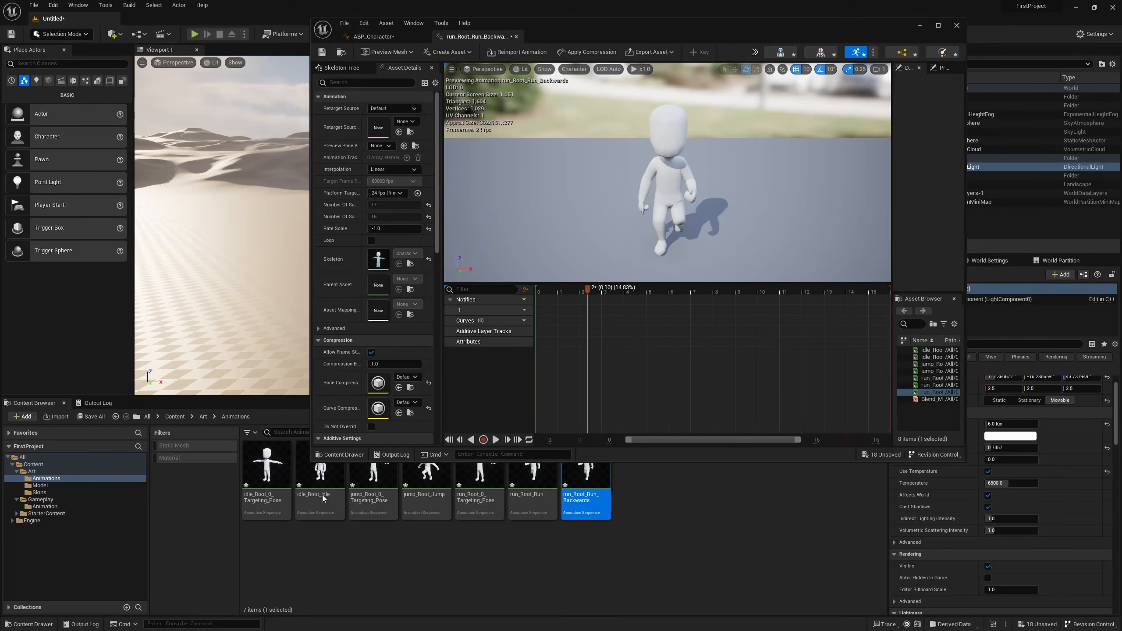
Reopen Blend_Movement from the Gameplay/Animation folder and preview the blend between its samples.
{"action": "left_click", "coordinate": [55, 506]}
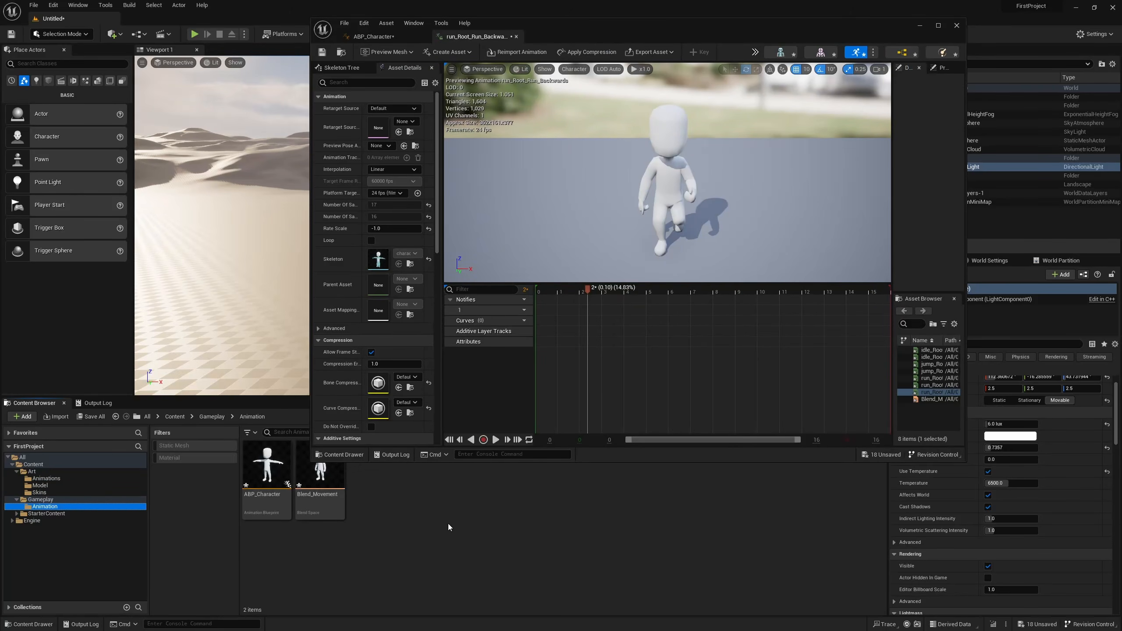
{"action": "double_click", "coordinate": [302, 485]}
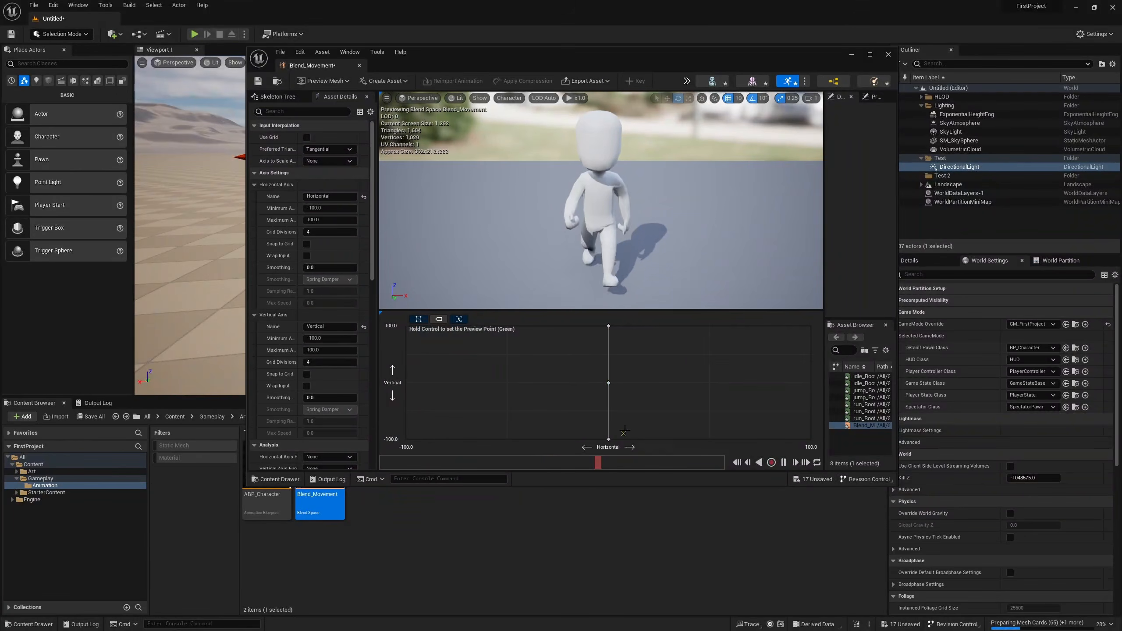
{"action": "key", "text": "ctrl"}
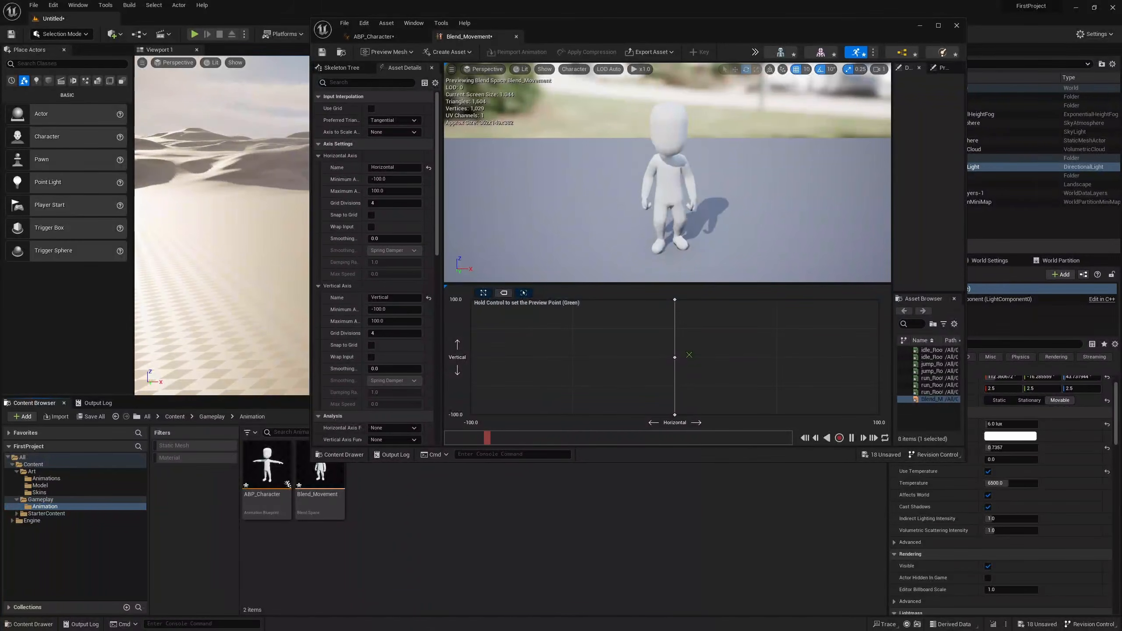
Open ABP_Character, add Blend_Movement to its AnimGraph, and connect the node to the Output Pose result.
{"action": "double_click", "coordinate": [268, 469]}
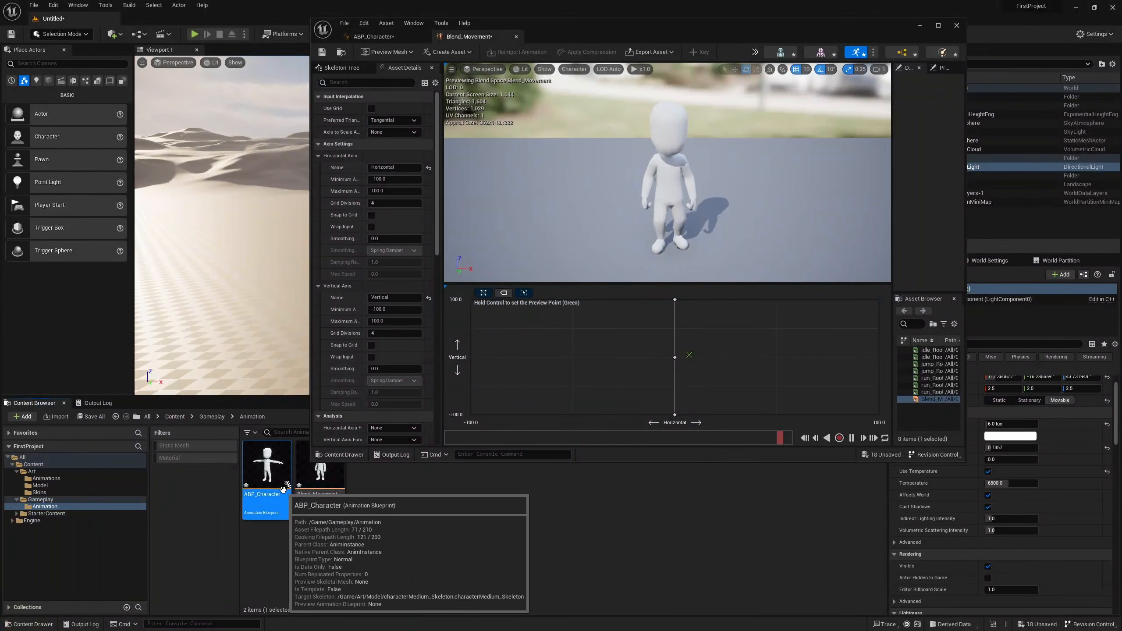
{"action": "left_click_drag", "start_coordinate": [337, 498], "coordinate": [705, 332]}
{"action": "right_click_drag", "start_coordinate": [705, 332], "coordinate": [607, 216]}
{"action": "left_click_drag", "start_coordinate": [577, 233], "coordinate": [704, 230]}
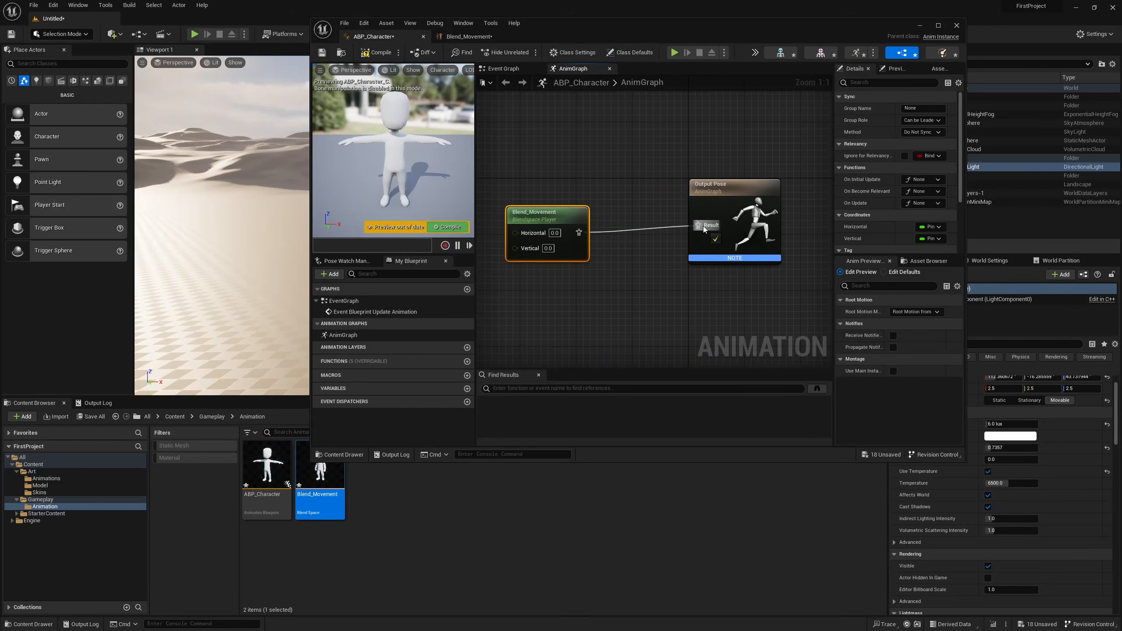
Arrange the Blend_Movement node so that its connection runs straight into the Output Pose node.
{"action": "right_click_drag", "start_coordinate": [555, 330], "coordinate": [629, 358]}
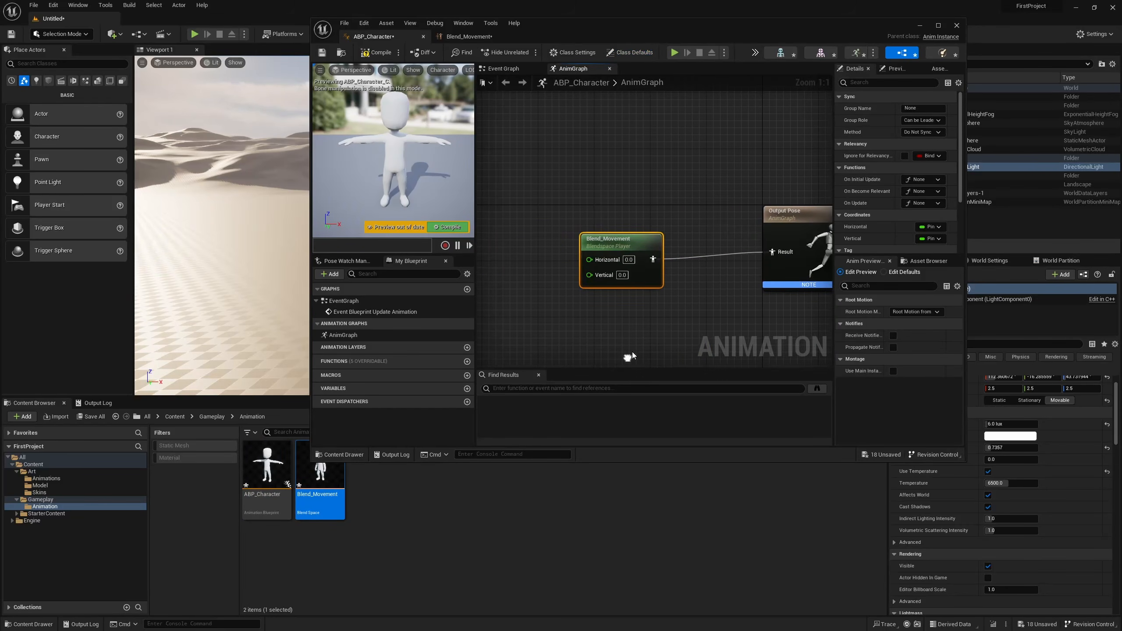
{"action": "left_click_drag", "start_coordinate": [641, 275], "coordinate": [661, 261]}
{"action": "right_click_drag", "start_coordinate": [692, 275], "coordinate": [681, 274]}
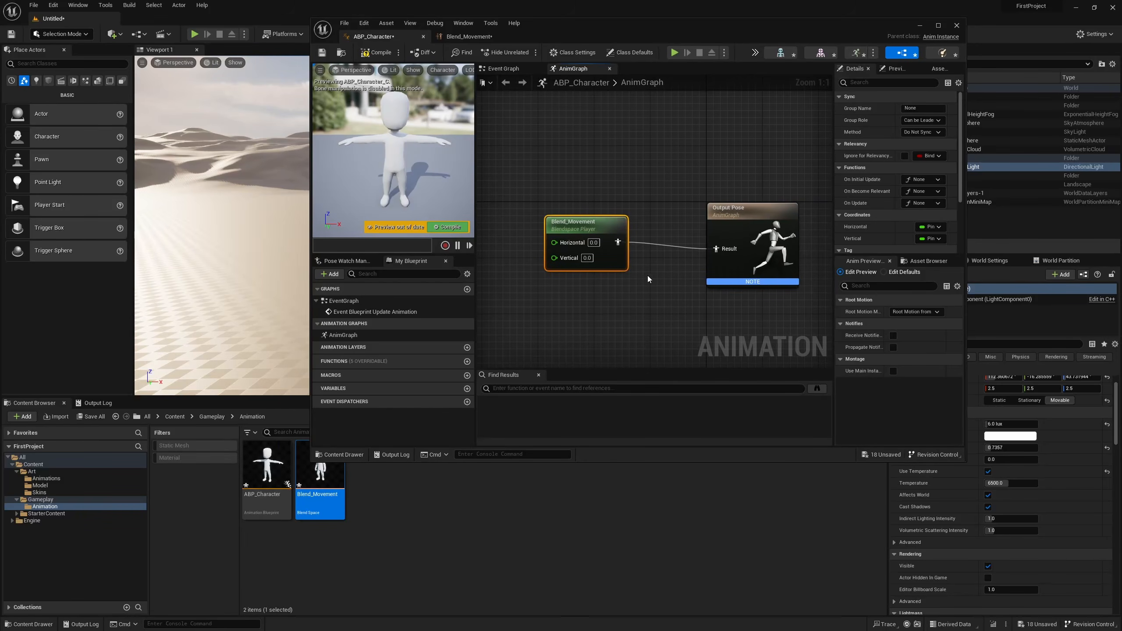
{"action": "left_click_drag", "start_coordinate": [616, 263], "coordinate": [630, 270]}
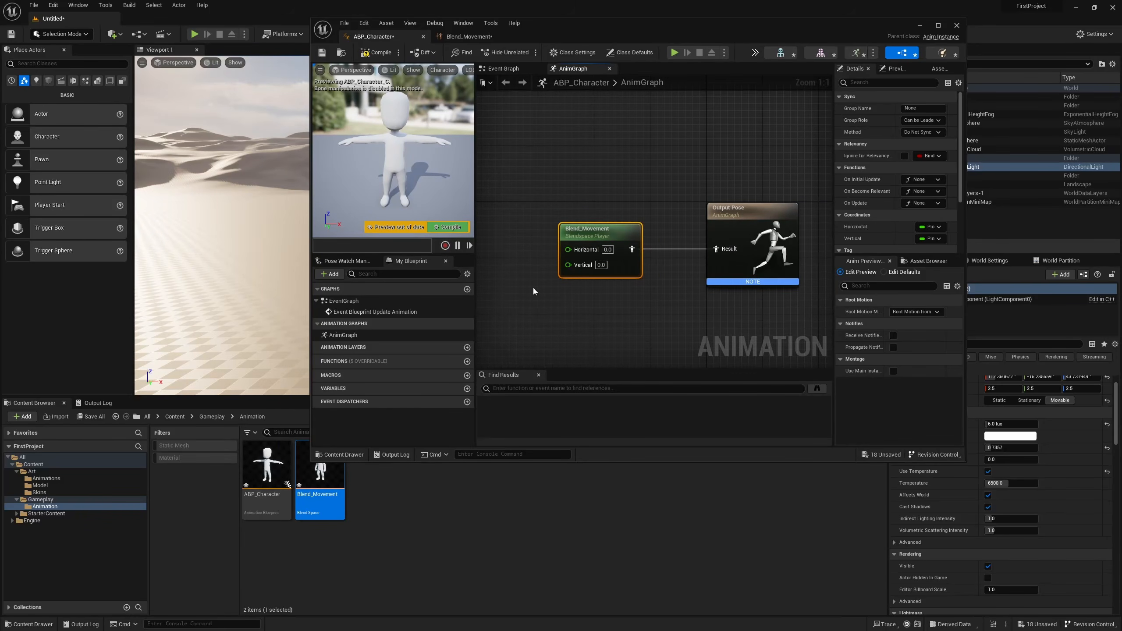
{"action": "right_click_drag", "start_coordinate": [534, 291], "coordinate": [586, 295]}
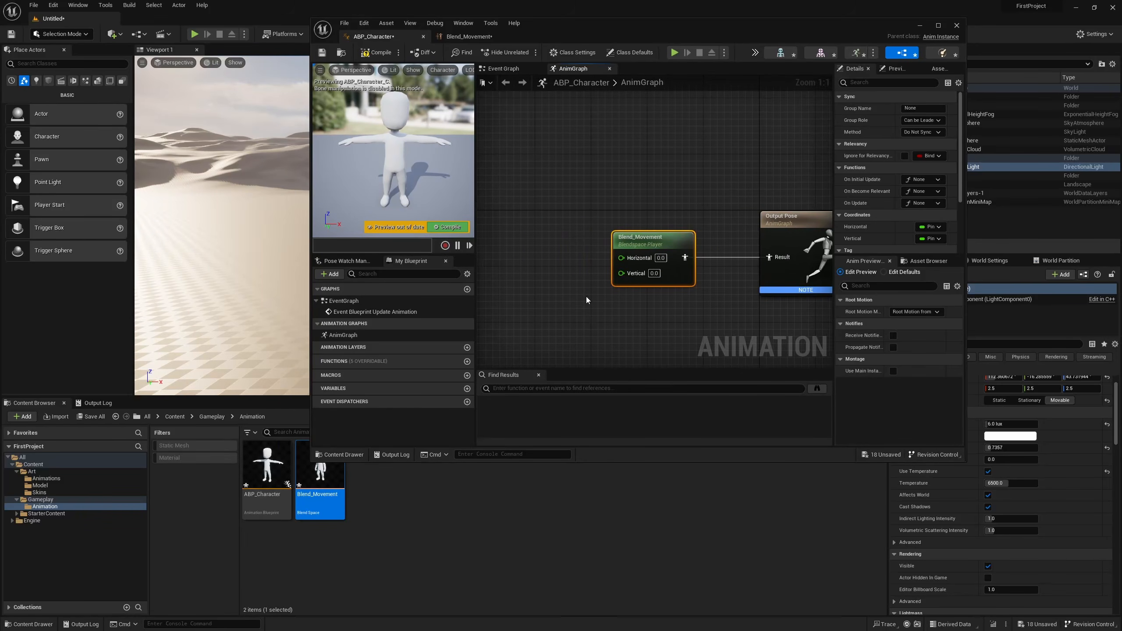
Compile the ABP_Character animation blueprint with Blend_Movement driving the Output Pose.
{"action": "left_click", "coordinate": [366, 52]}
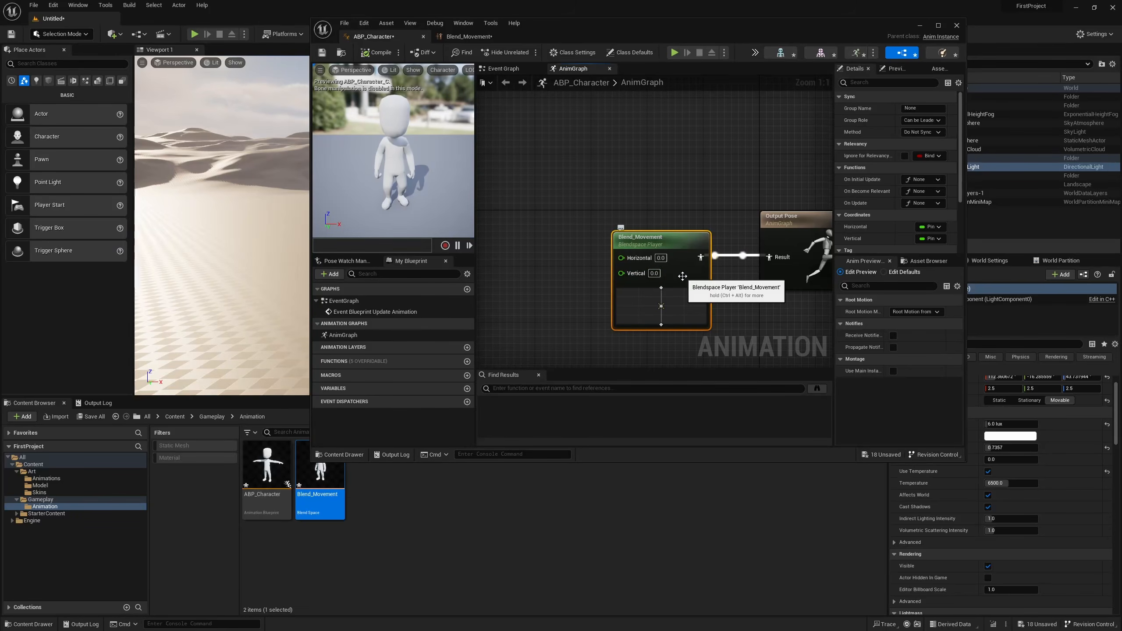
{"action": "right_click_drag", "start_coordinate": [719, 298], "coordinate": [663, 257]}
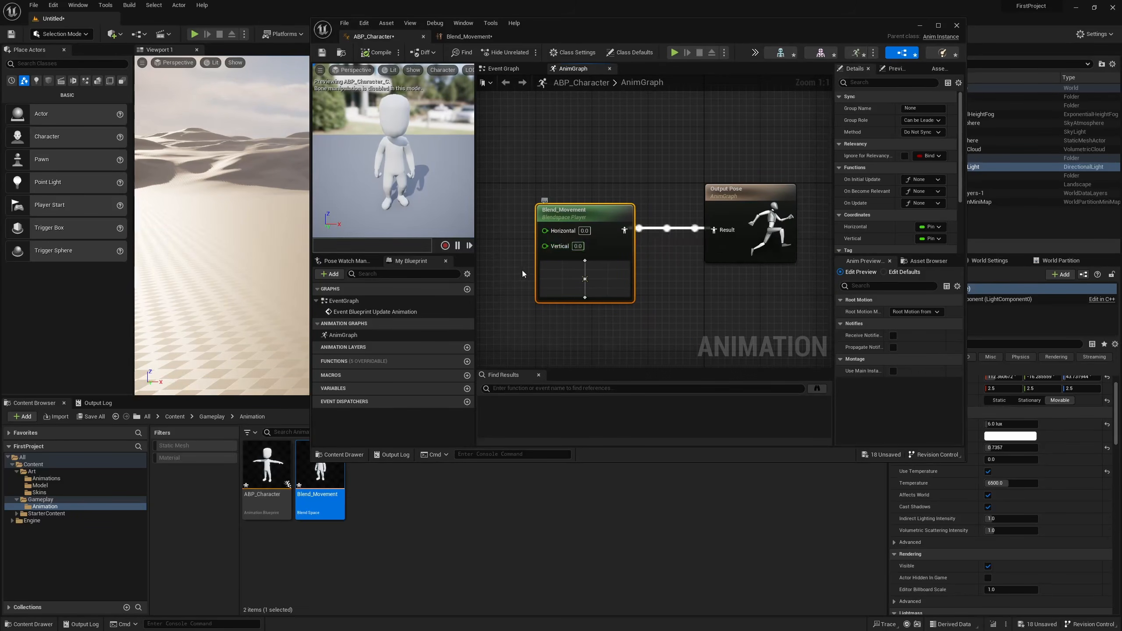
{"action": "right_click_drag", "start_coordinate": [665, 281], "coordinate": [719, 293]}
{"action": "right_click", "coordinate": [719, 294]}
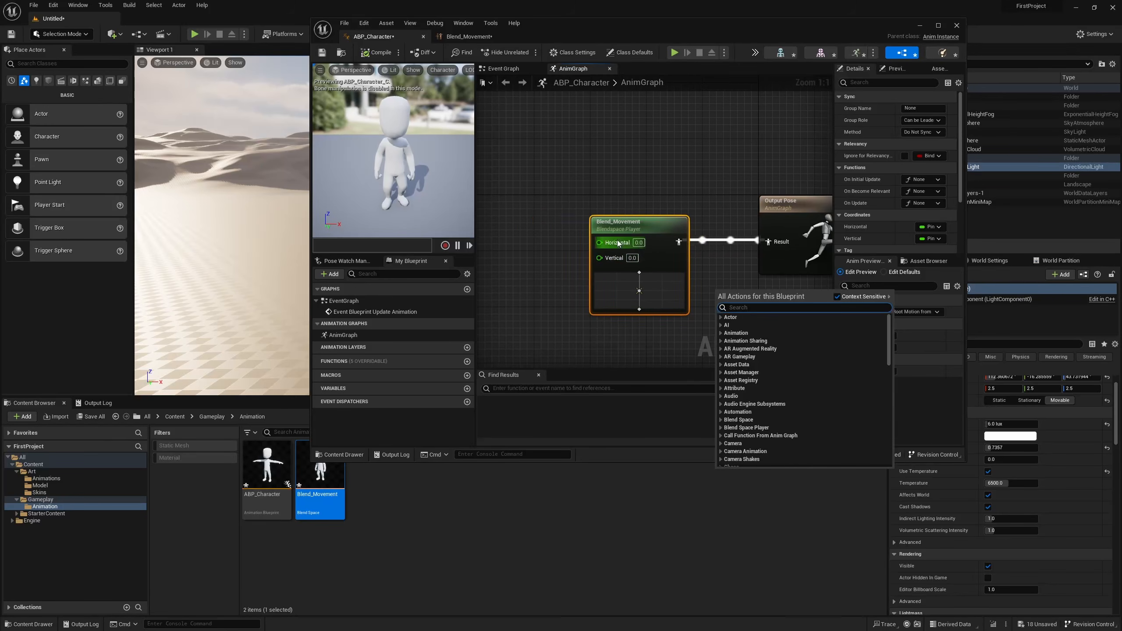
{"action": "left_click", "coordinate": [571, 251]}
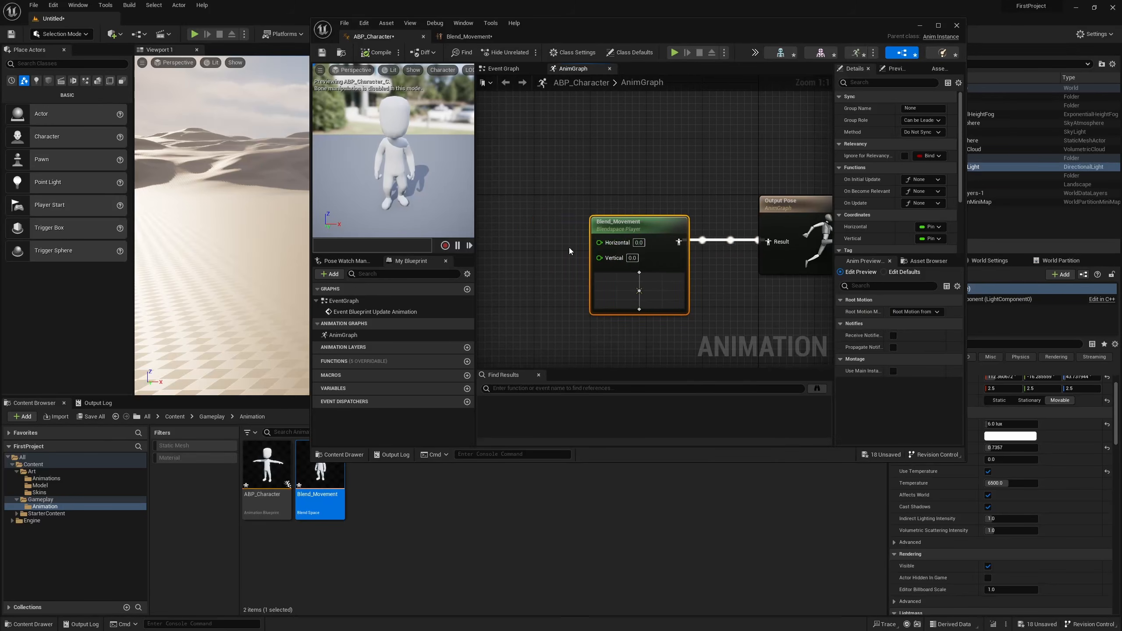
Promote the Vertical and Horizontal inputs of the Blend_Movement node to variables, placing the Vertical variable node beside its input.
{"action": "right_click", "coordinate": [605, 258]}
{"action": "left_click", "coordinate": [642, 277]}
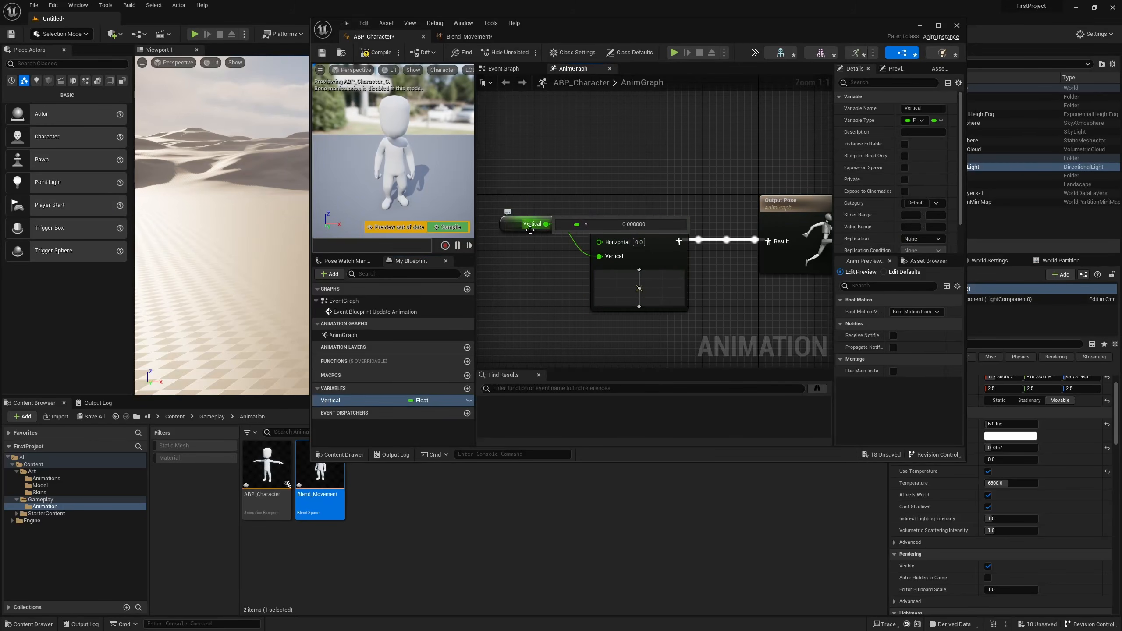
{"action": "left_click_drag", "start_coordinate": [518, 243], "coordinate": [520, 271]}
{"action": "right_click", "coordinate": [600, 242]}
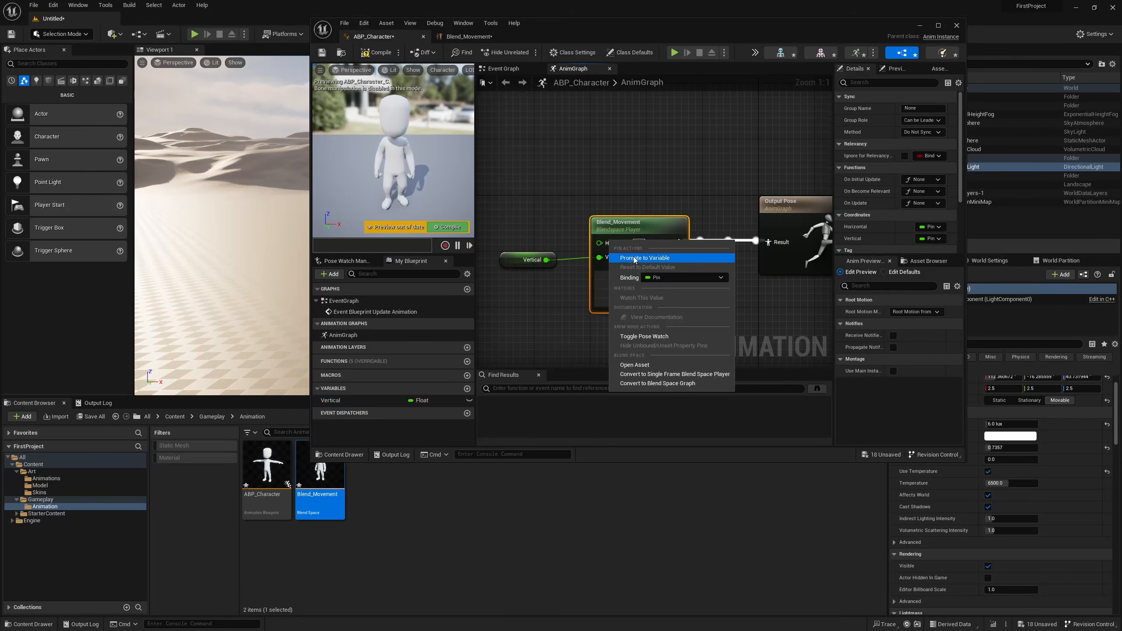
{"action": "left_click", "coordinate": [636, 260]}
Compile and save ABP_Character and close the animation editor window.
{"action": "left_click", "coordinate": [376, 53]}
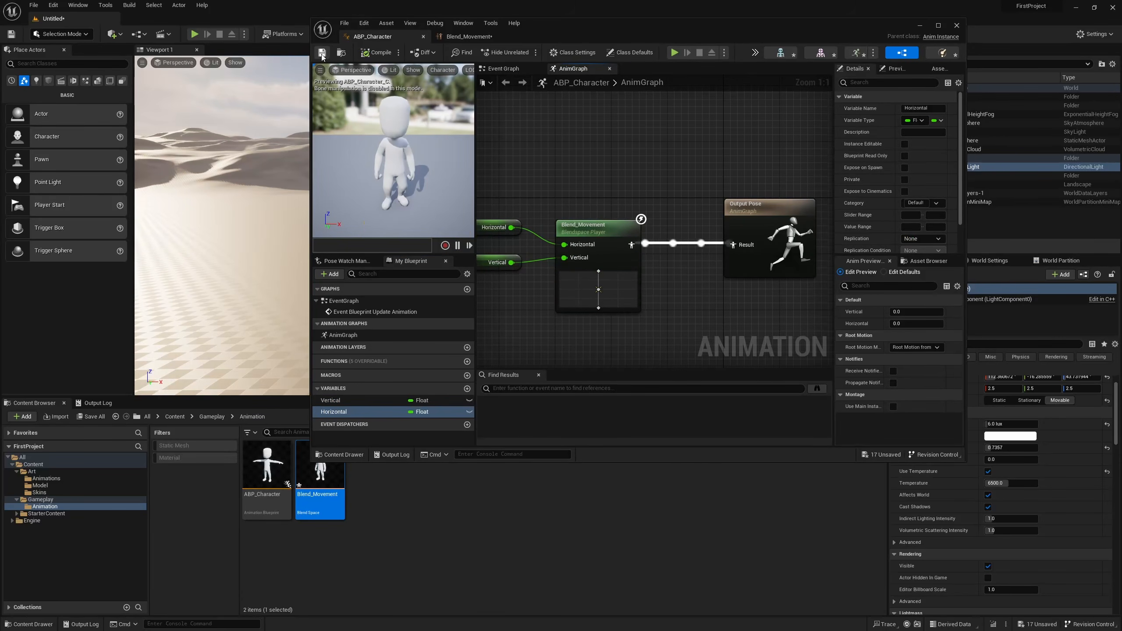
{"action": "left_click", "coordinate": [468, 38]}
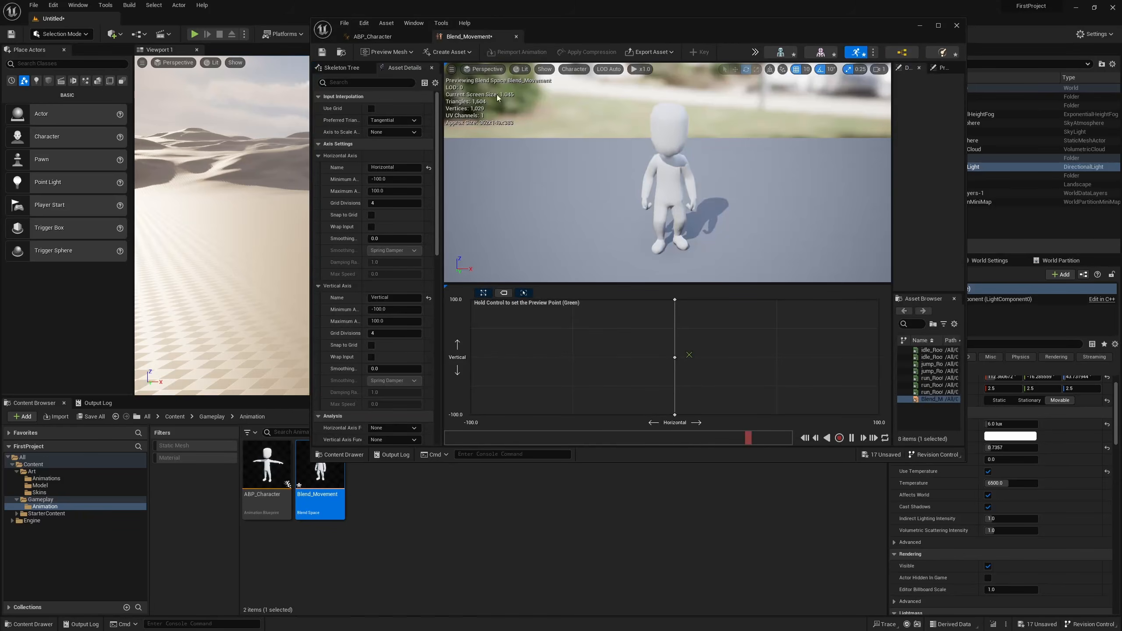
{"action": "left_click", "coordinate": [375, 36]}
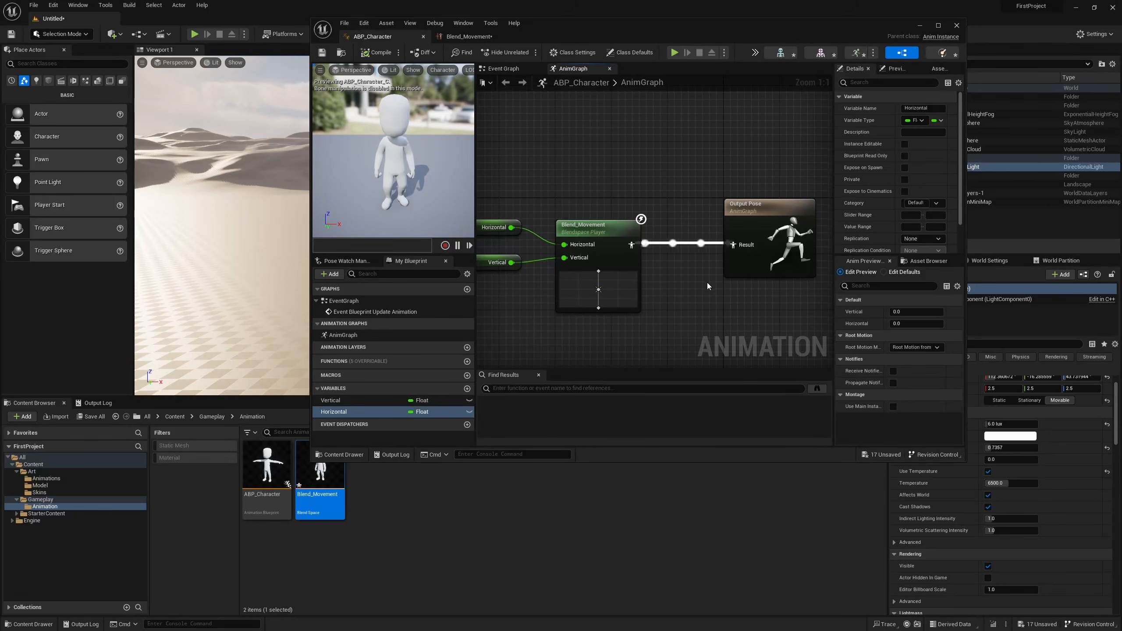
{"action": "right_click_drag", "start_coordinate": [703, 272], "coordinate": [731, 277]}
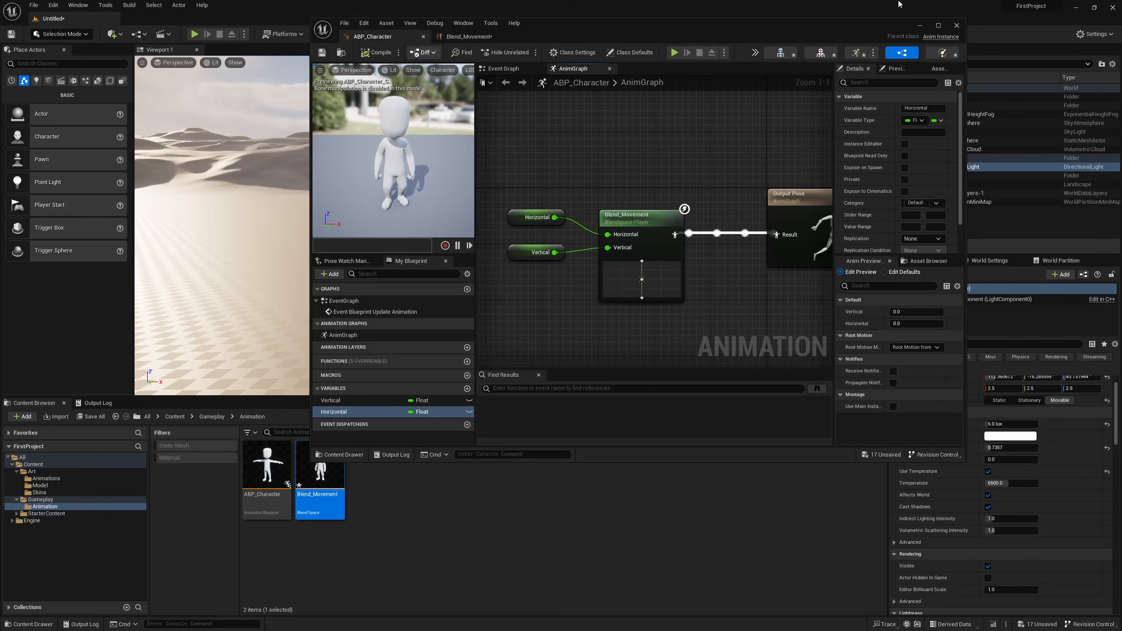
{"action": "left_click", "coordinate": [957, 24]}
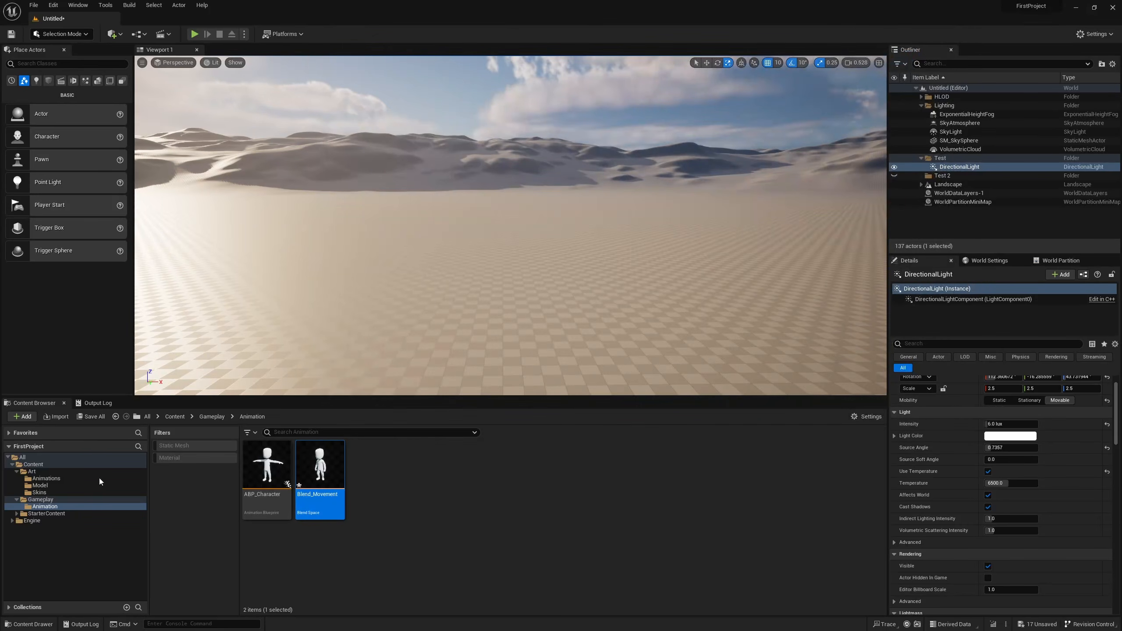
Create a Character-based Blueprint Class named BP_Character in the Gameplay folder.
{"action": "left_click", "coordinate": [46, 500]}
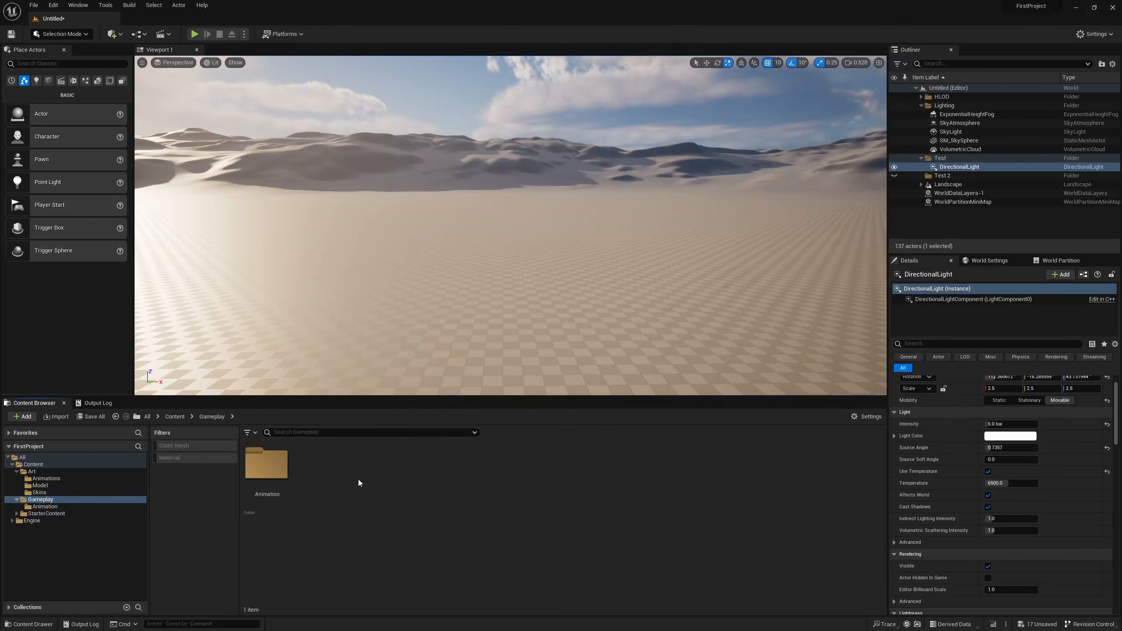
{"action": "right_click", "coordinate": [349, 480]}
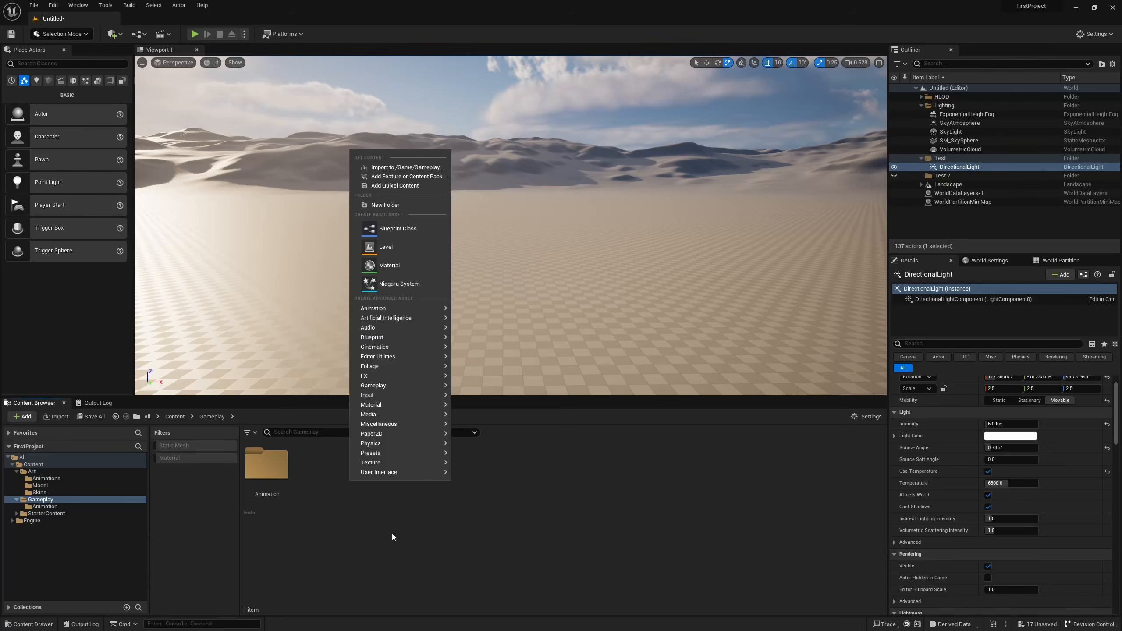
{"action": "left_click", "coordinate": [417, 228]}
{"action": "left_click", "coordinate": [478, 270]}
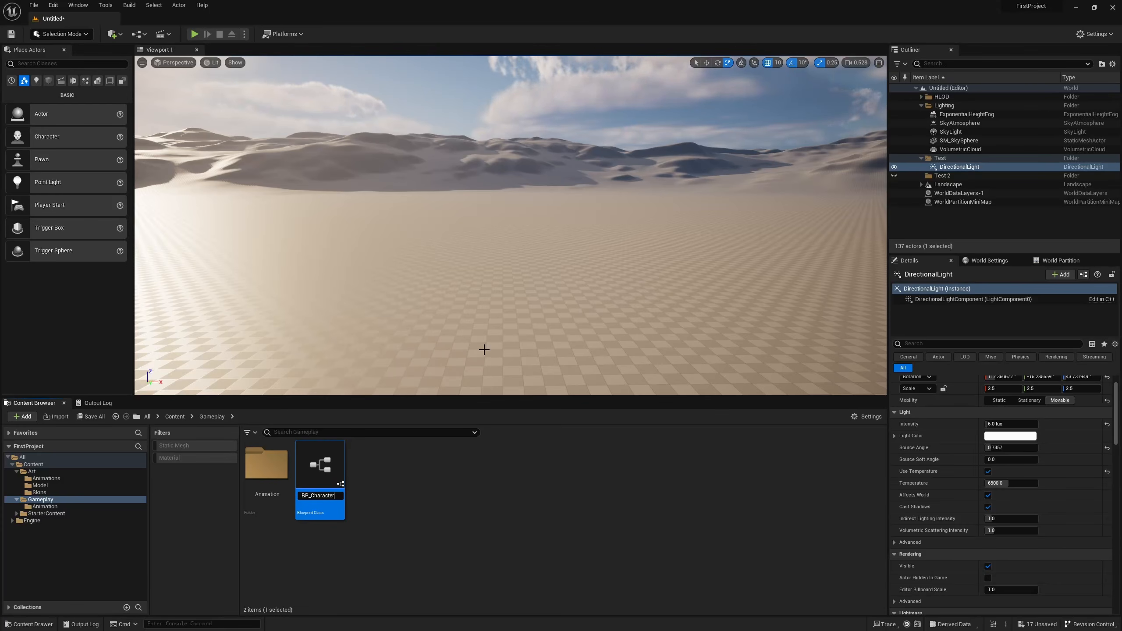
{"action": "key", "text": "Return"}
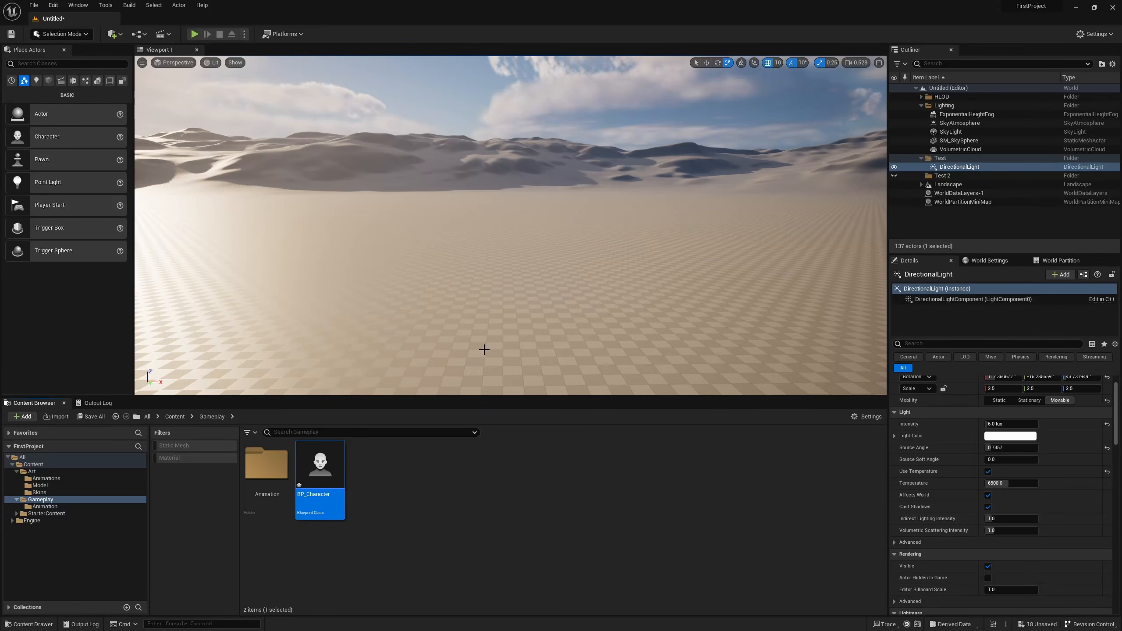
Open BP_Character and set its Anim Class to ABP_Character and its Skeletal Mesh Asset to characterMedium.
{"action": "double_click", "coordinate": [321, 472]}
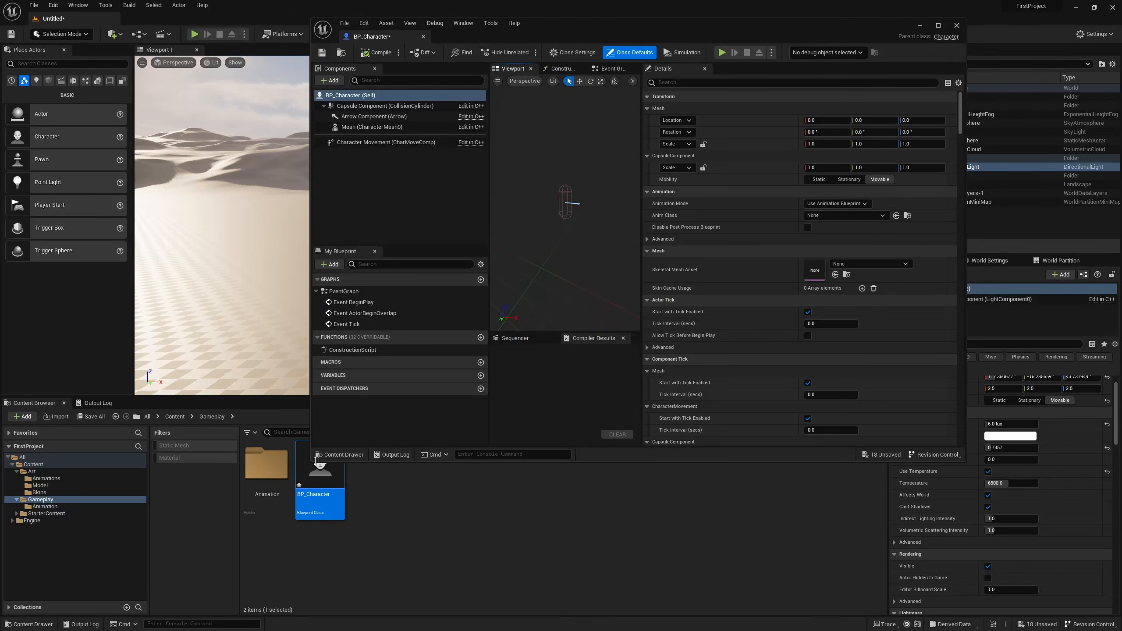
{"action": "mouse_move", "coordinate": [388, 128]}
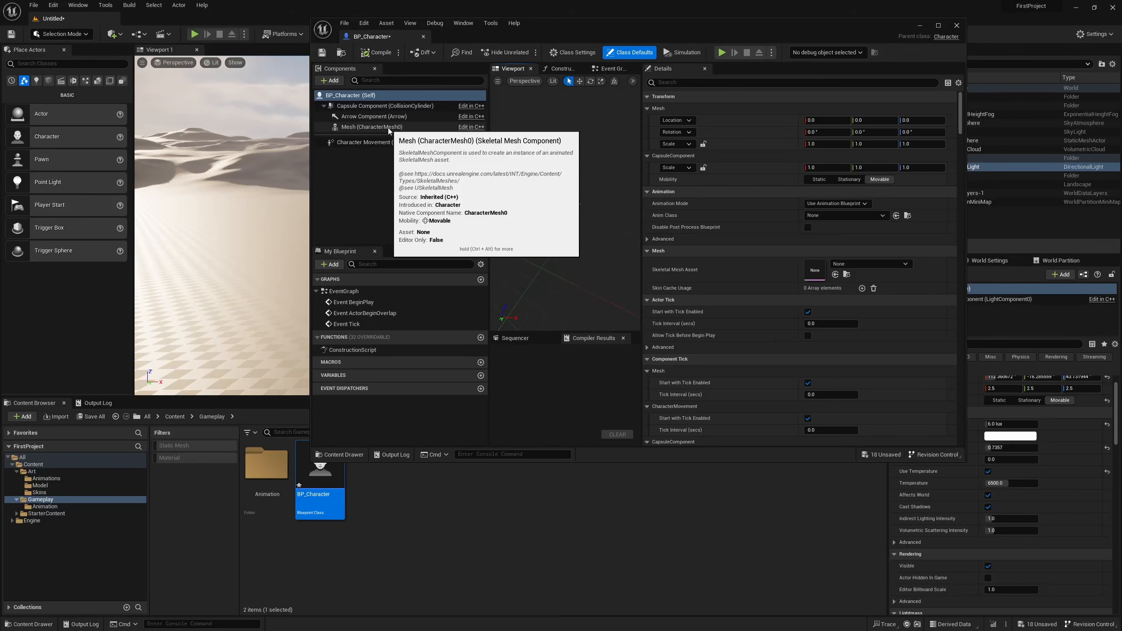
{"action": "left_click", "coordinate": [845, 214]}
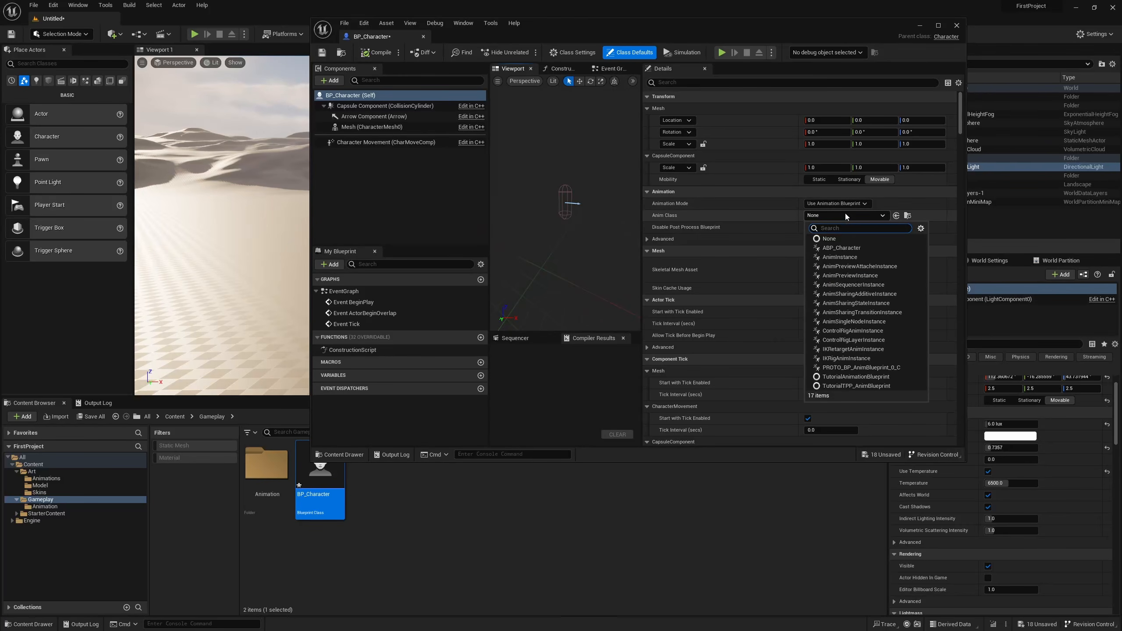
{"action": "left_click", "coordinate": [852, 247]}
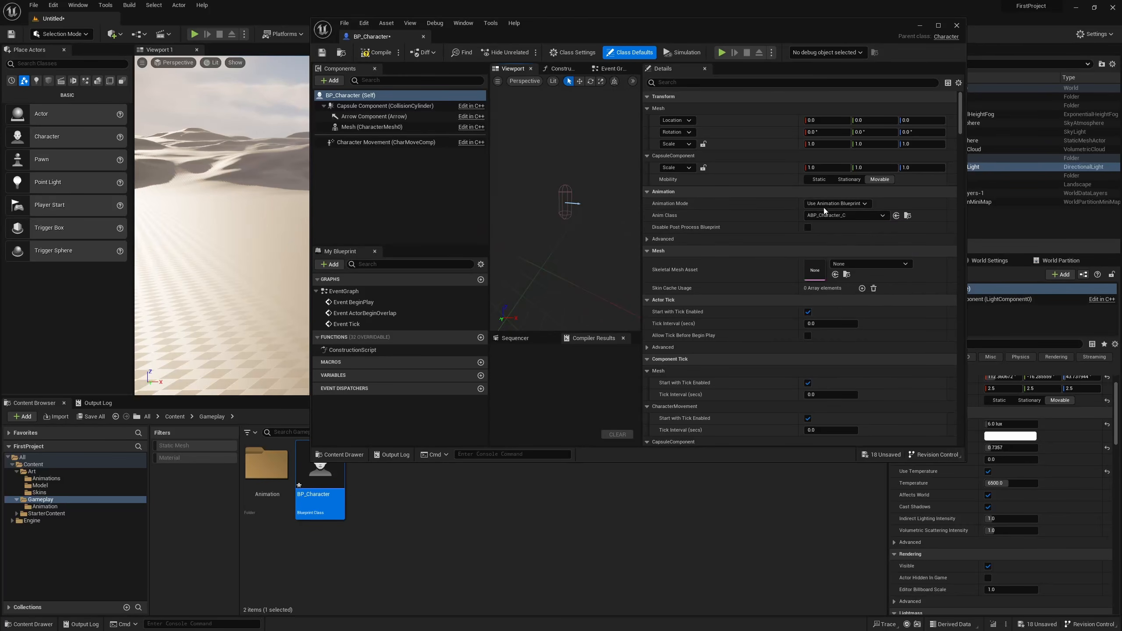
{"action": "left_click", "coordinate": [873, 263]}
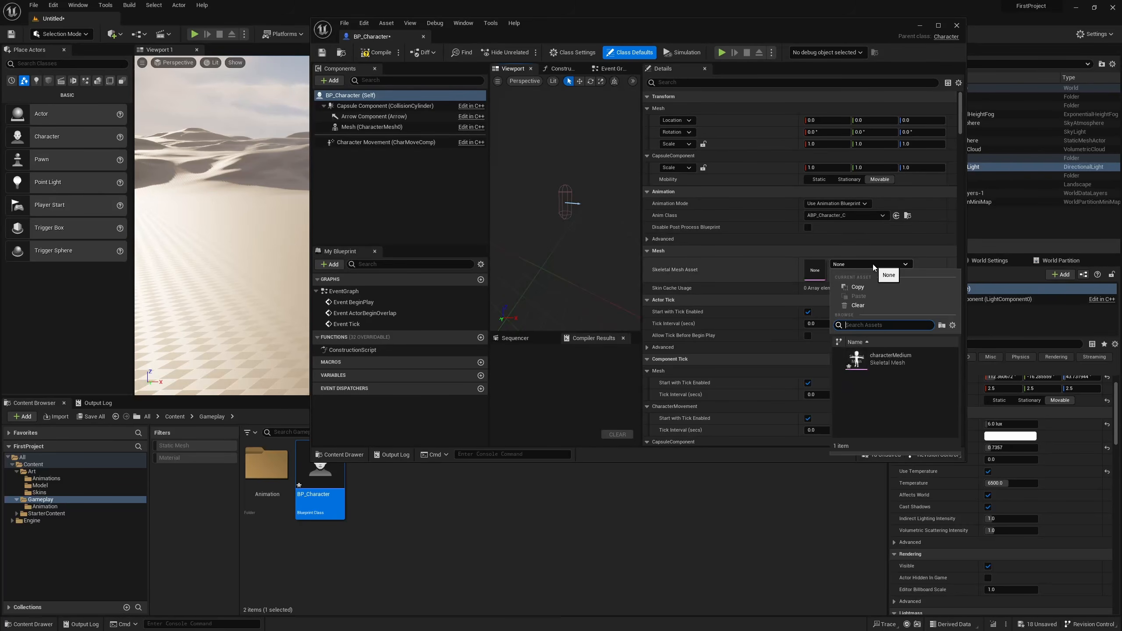
{"action": "left_click", "coordinate": [887, 354]}
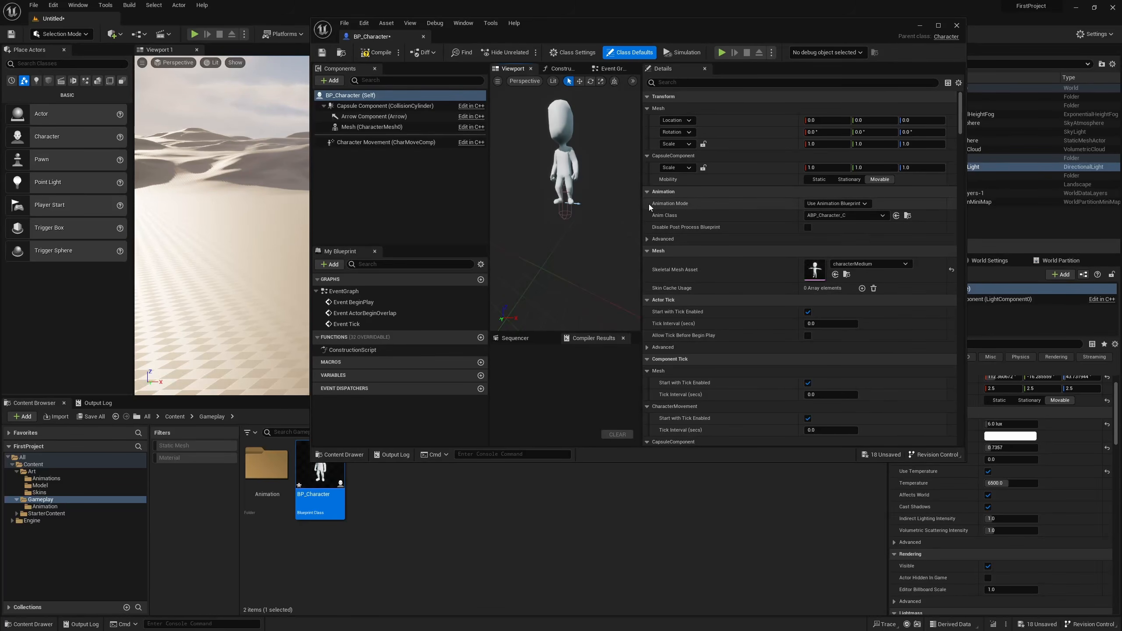
Maximize the BP_Character editor and widen its viewport for a larger view of the character.
{"action": "right_click_drag", "start_coordinate": [570, 147], "coordinate": [568, 103]}
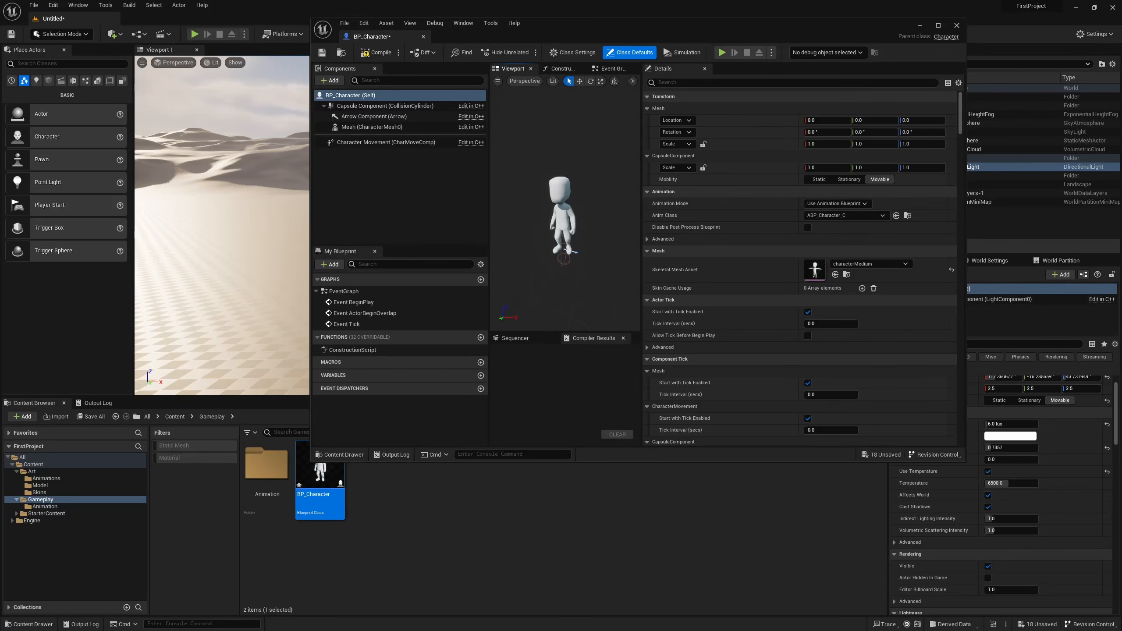
{"action": "double_click", "coordinate": [619, 37]}
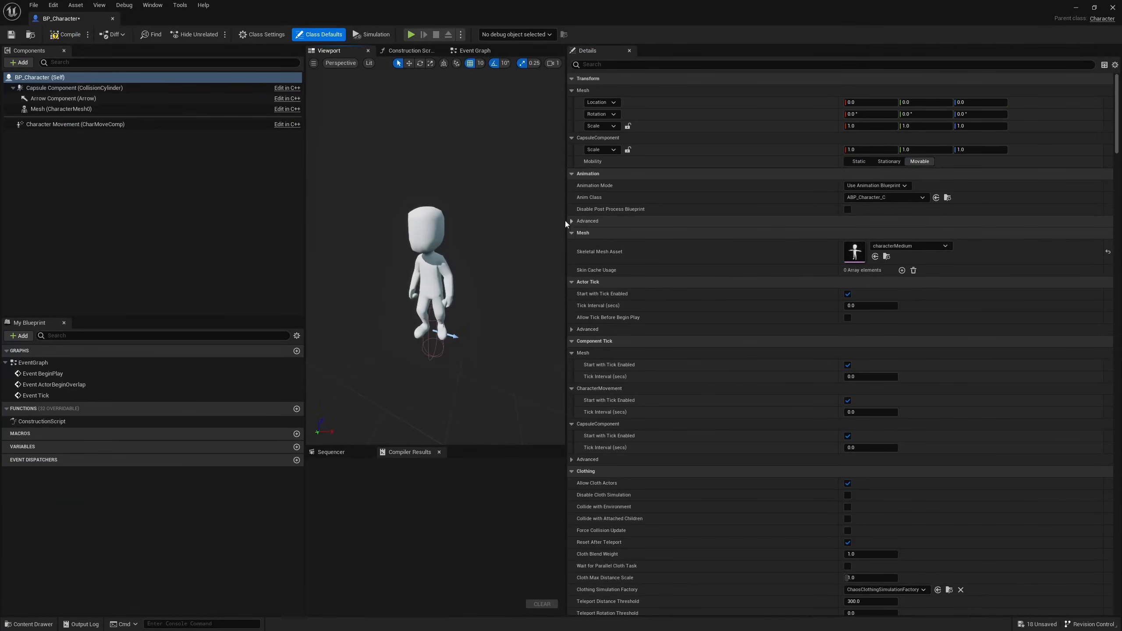
{"action": "left_click_drag", "start_coordinate": [567, 221], "coordinate": [775, 230]}
{"action": "mouse_move", "coordinate": [582, 204]}
{"action": "right_mouse_down"}
{"action": "mouse_move", "coordinate": [582, 234]}
{"action": "mouse_move", "coordinate": [581, 203]}
{"action": "right_mouse_up"}
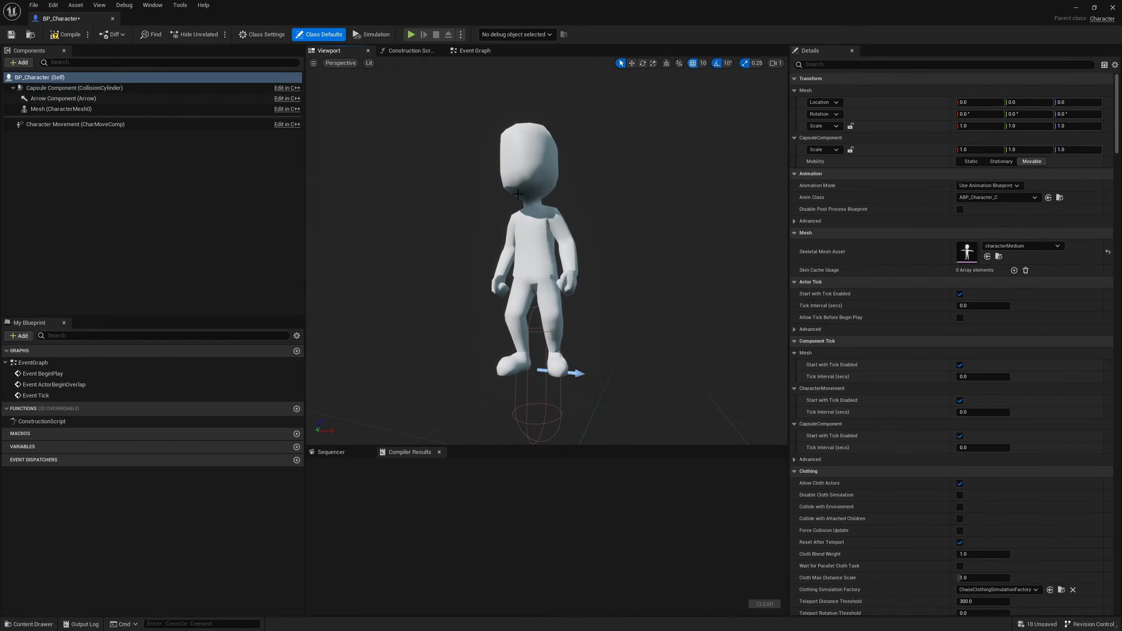
Move BP_Character's Mesh component to a Z location of -90 and scale it uniformly to 0.5 to fit the capsule.
{"action": "left_click", "coordinate": [66, 109]}
{"action": "left_click", "coordinate": [632, 63]}
{"action": "left_click_drag", "start_coordinate": [536, 341], "coordinate": [537, 422]}
{"action": "left_click", "coordinate": [653, 63]}
{"action": "right_click_drag", "start_coordinate": [536, 422], "coordinate": [512, 457]}
{"action": "key", "text": "ctrl+z"}
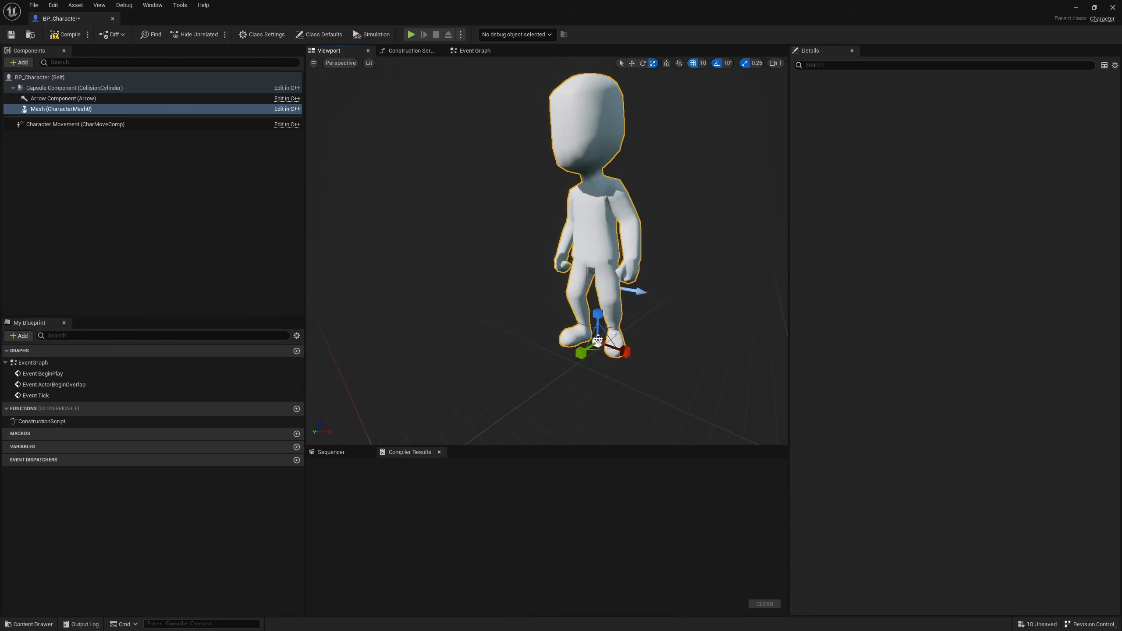
{"action": "left_click_drag", "start_coordinate": [598, 343], "coordinate": [579, 364]}
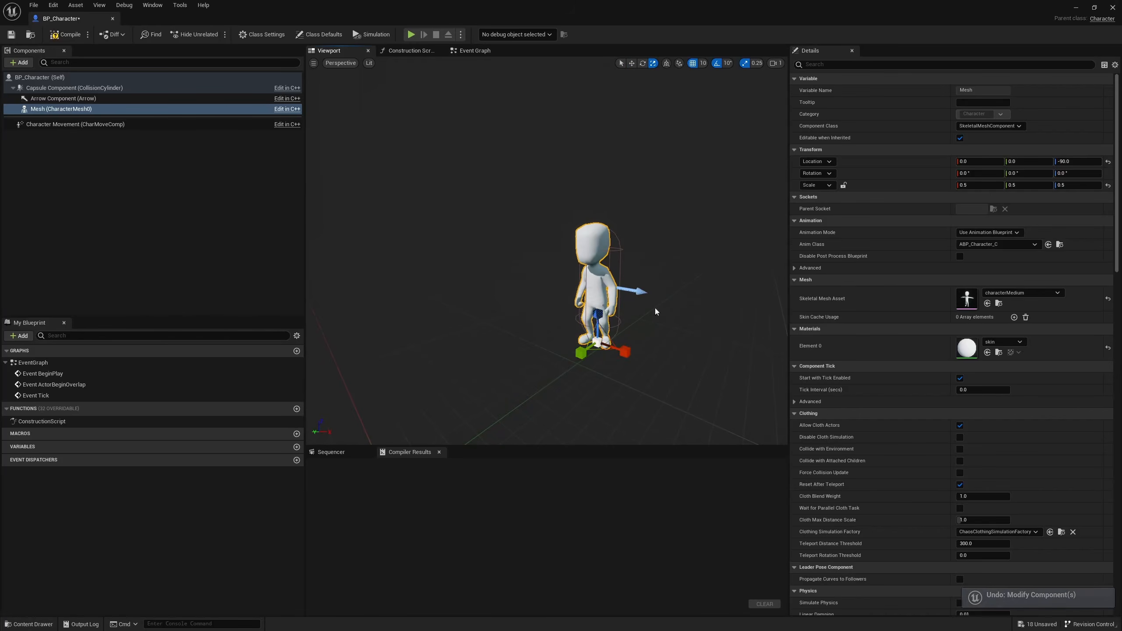
Compile and save BP_Character and close its blueprint editor.
{"action": "key", "text": "d"}
{"action": "right_click_drag", "start_coordinate": [656, 311], "coordinate": [572, 308]}
{"action": "key", "text": "w"}
{"action": "key", "text": "s"}
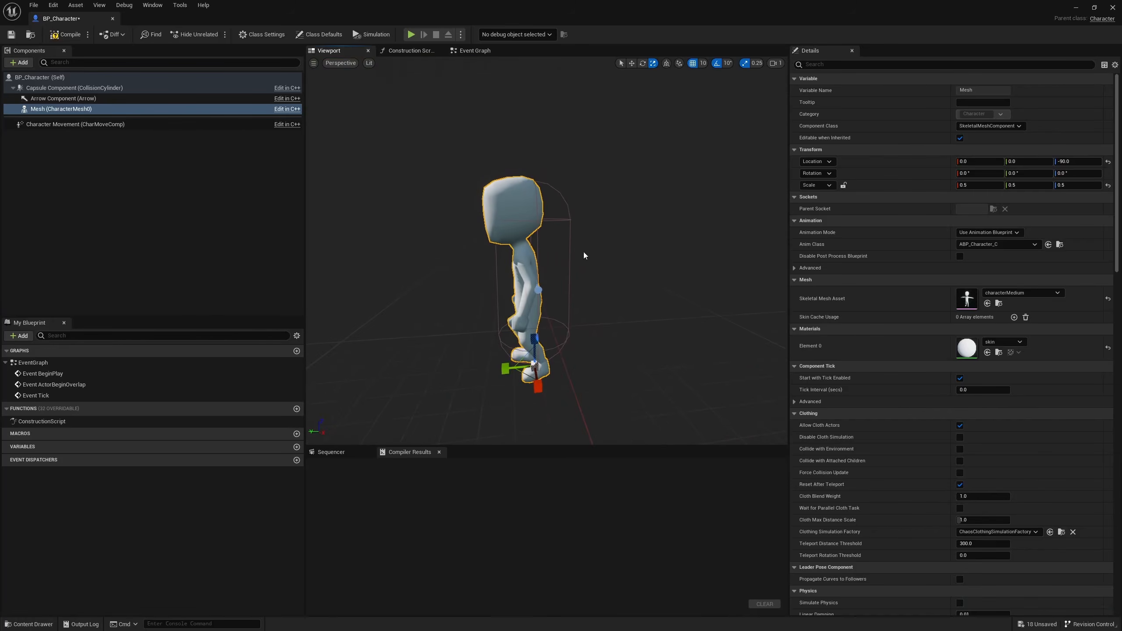
{"action": "left_click", "coordinate": [65, 35]}
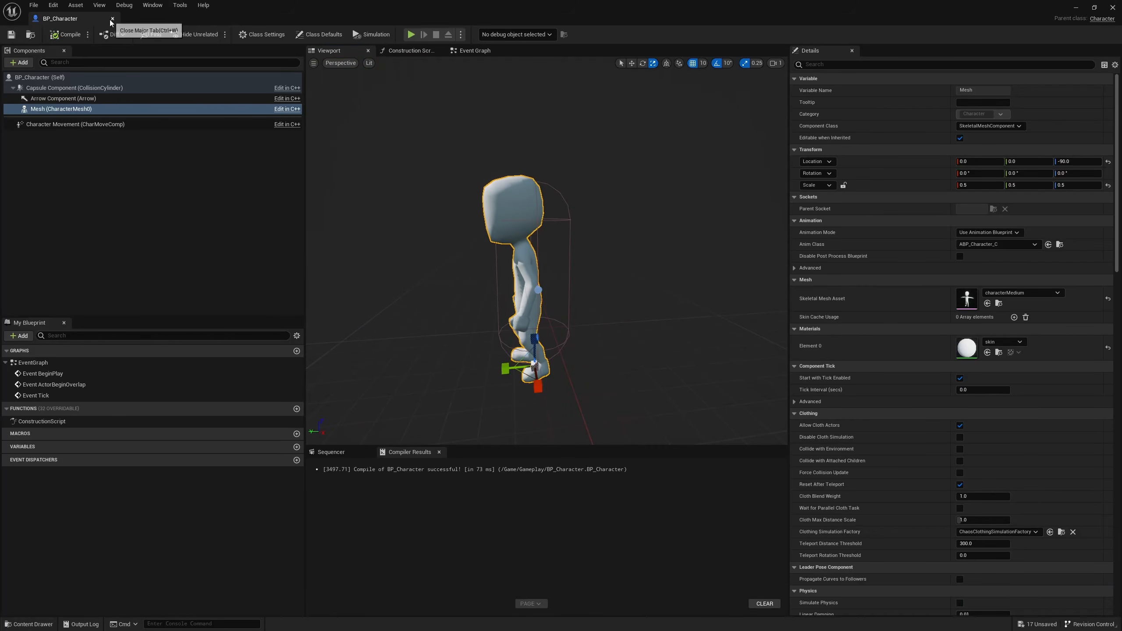
{"action": "key", "text": "a"}
{"action": "right_click_drag", "start_coordinate": [565, 310], "coordinate": [649, 311]}
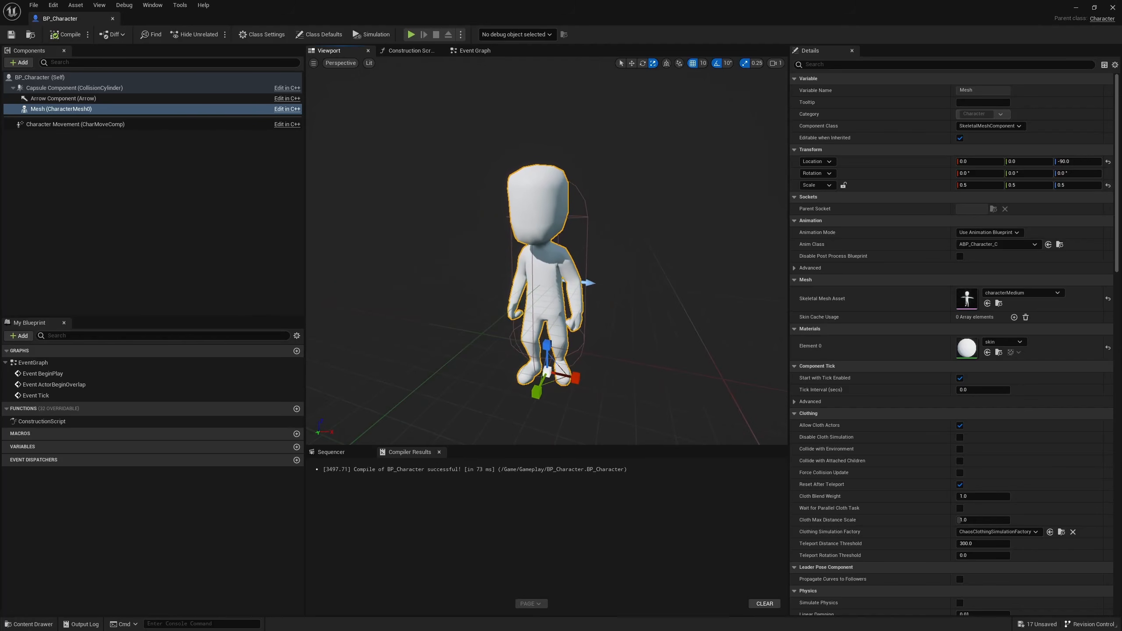
{"action": "left_click", "coordinate": [1112, 7]}
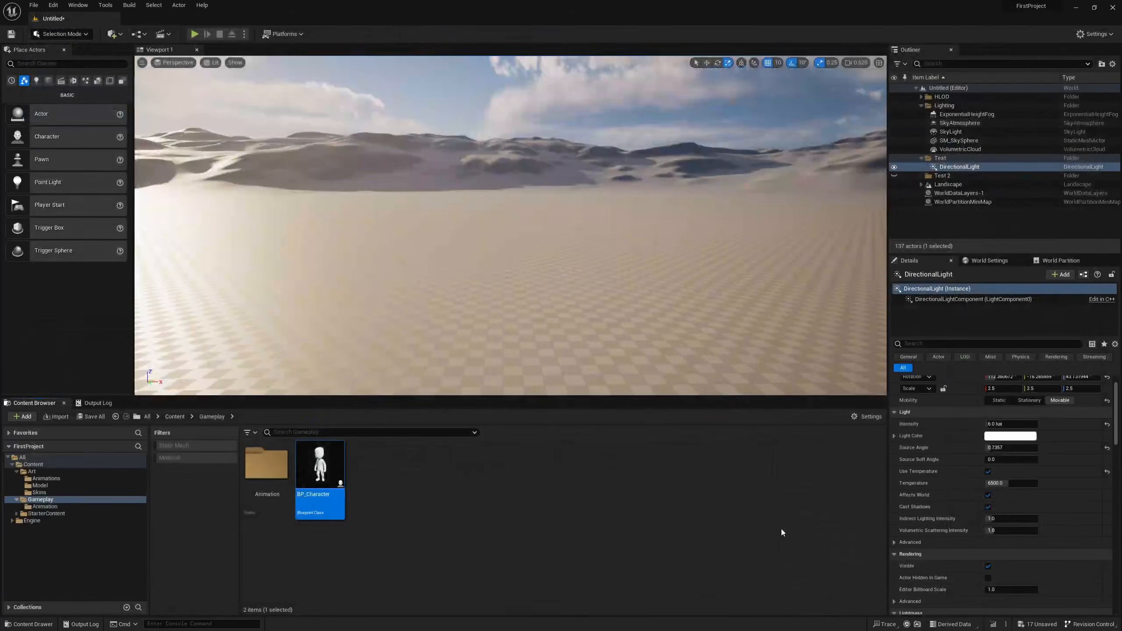
{"action": "left_click", "coordinate": [677, 550]}
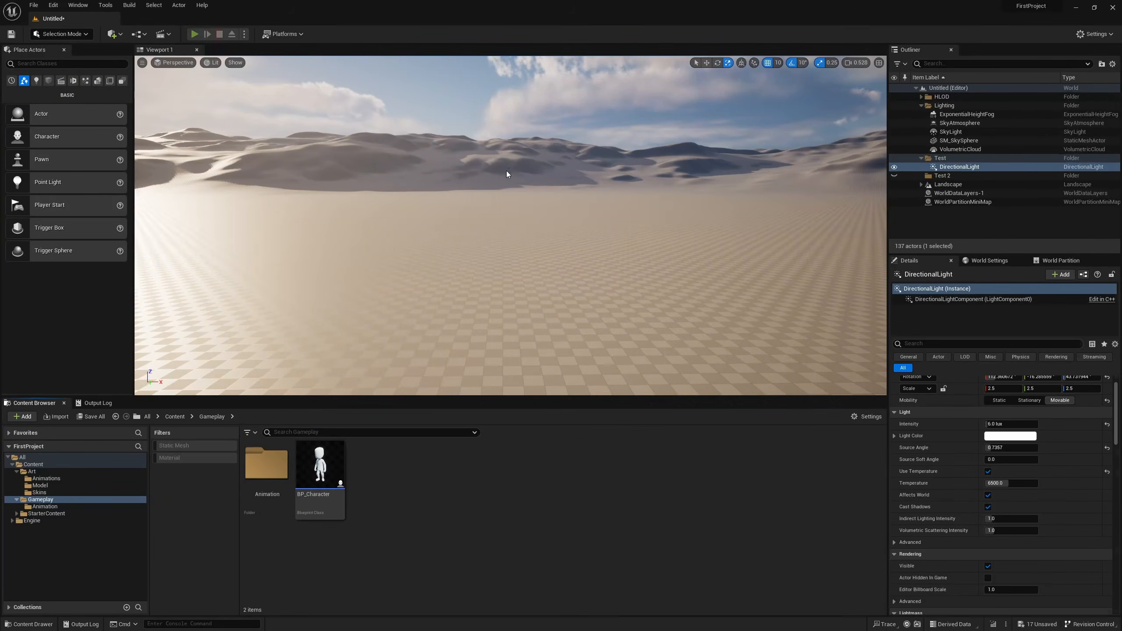
Play the level in the editor viewport and stop the play session.
{"action": "key", "text": "alt+p"}
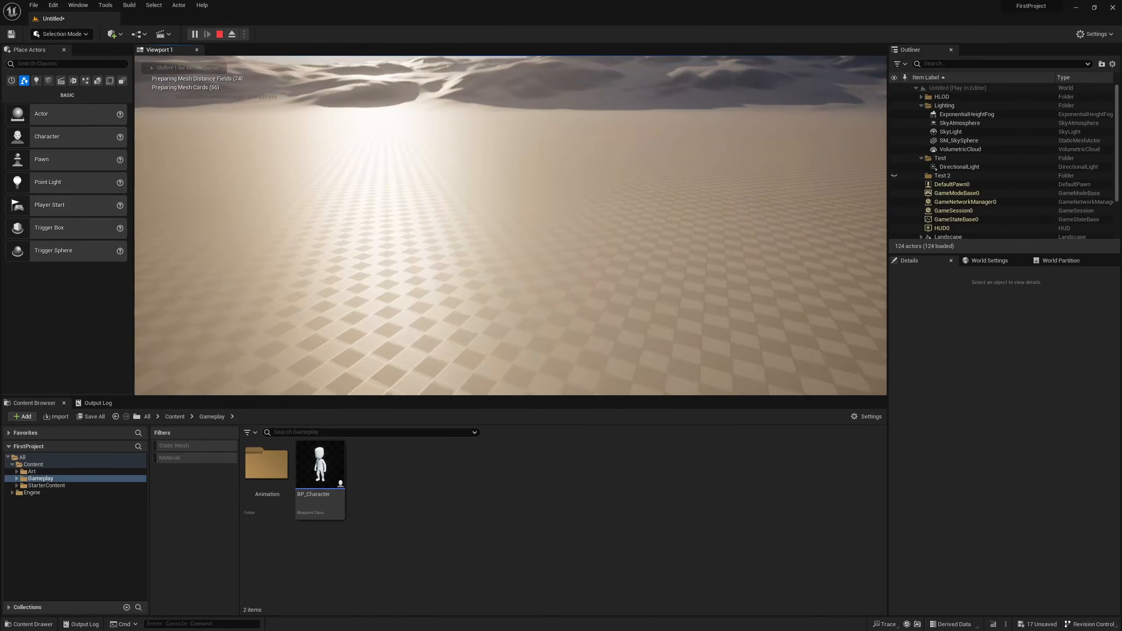
{"action": "key", "text": "shift+F1"}
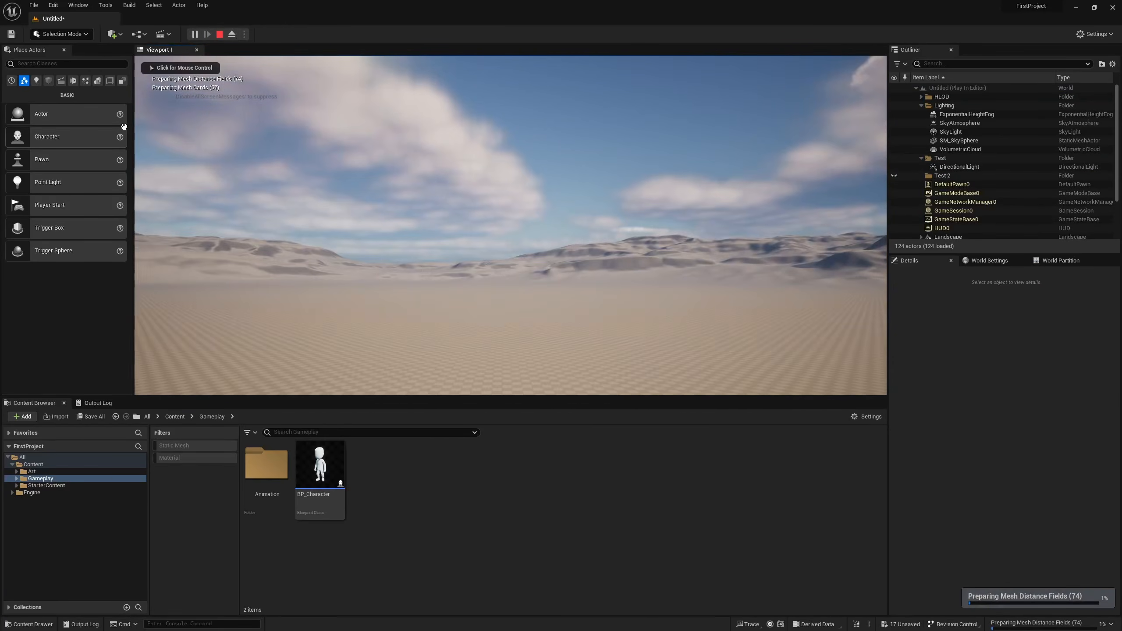
{"action": "key", "text": "Escape"}
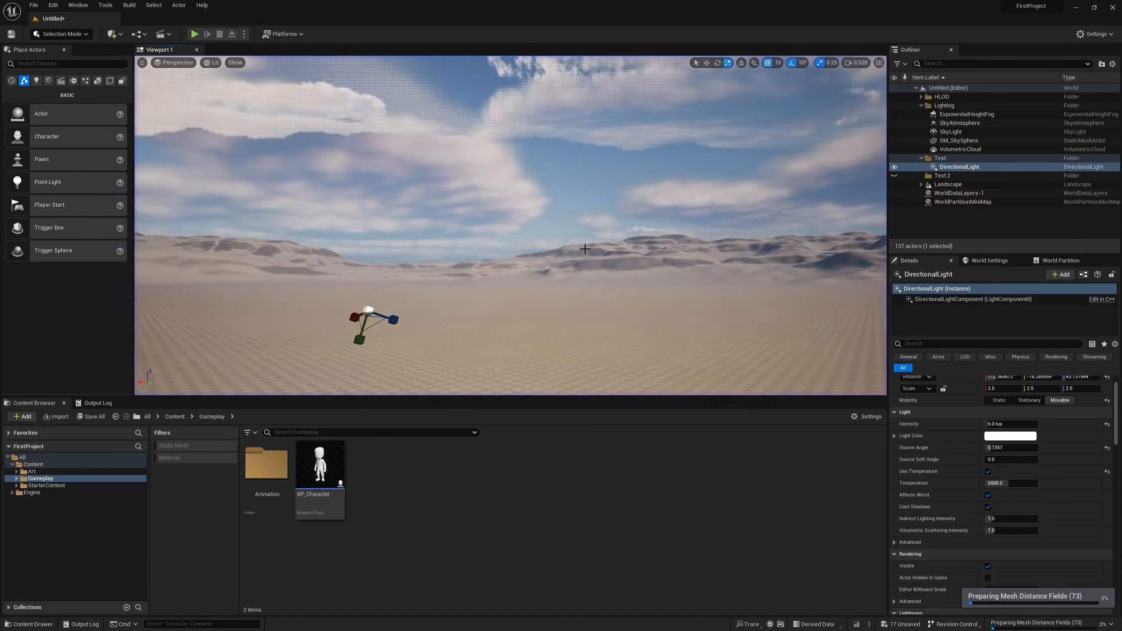
{"action": "right_click_drag", "start_coordinate": [631, 74], "coordinate": [631, 74]}
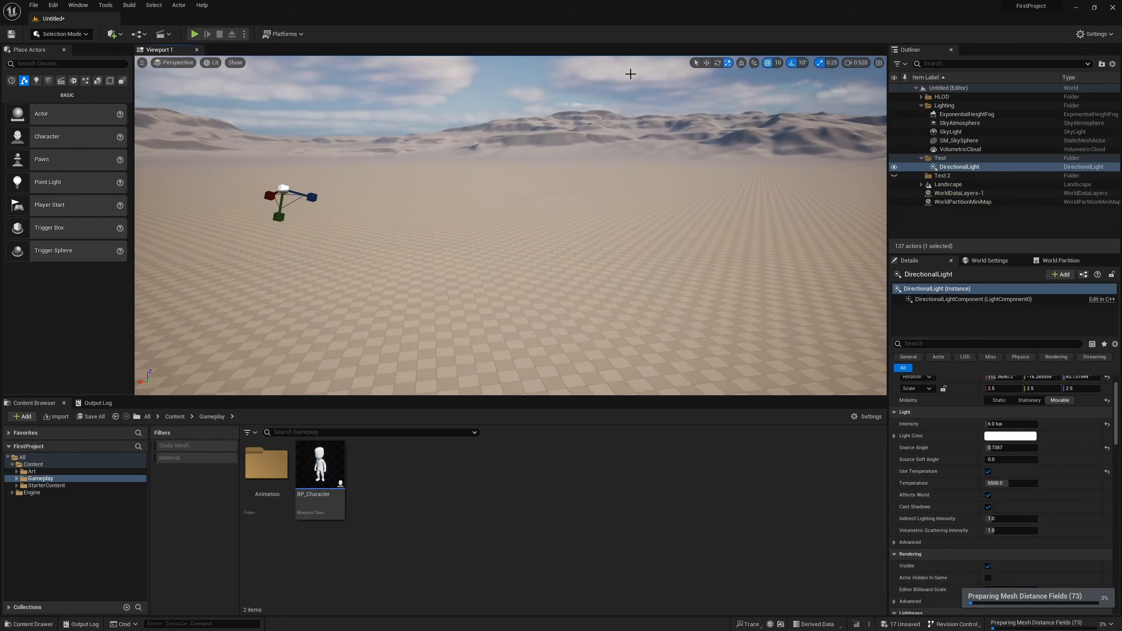
Create a Game Mode Base blueprint named GM_FirstProject in the Gameplay folder and assign it as the level's GameMode Override.
{"action": "left_click", "coordinate": [707, 63]}
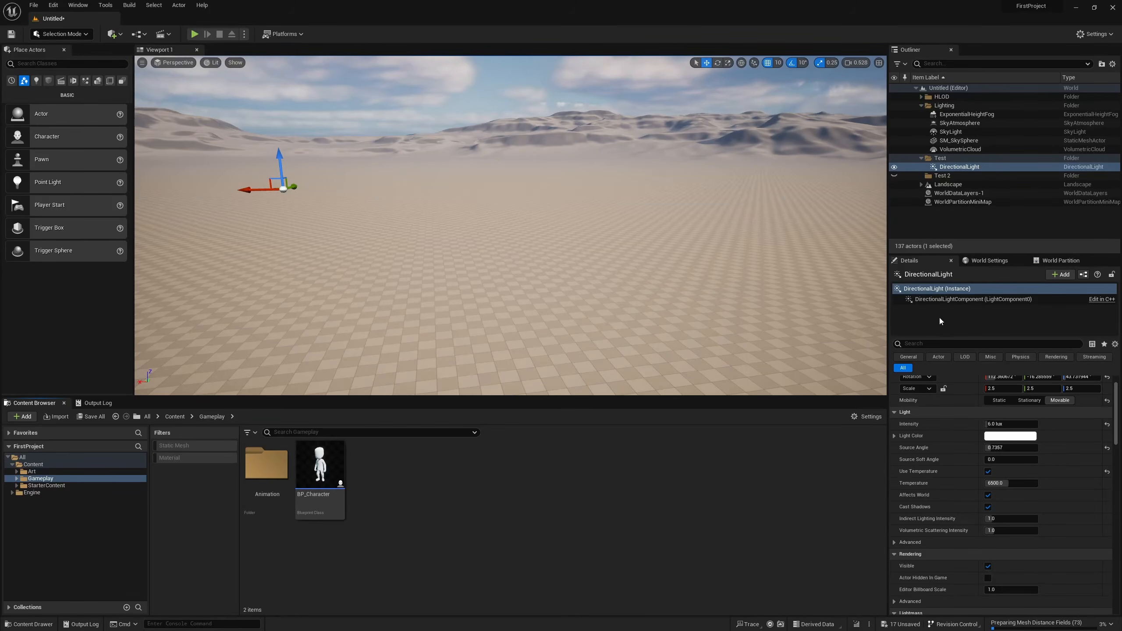
{"action": "left_click", "coordinate": [988, 262]}
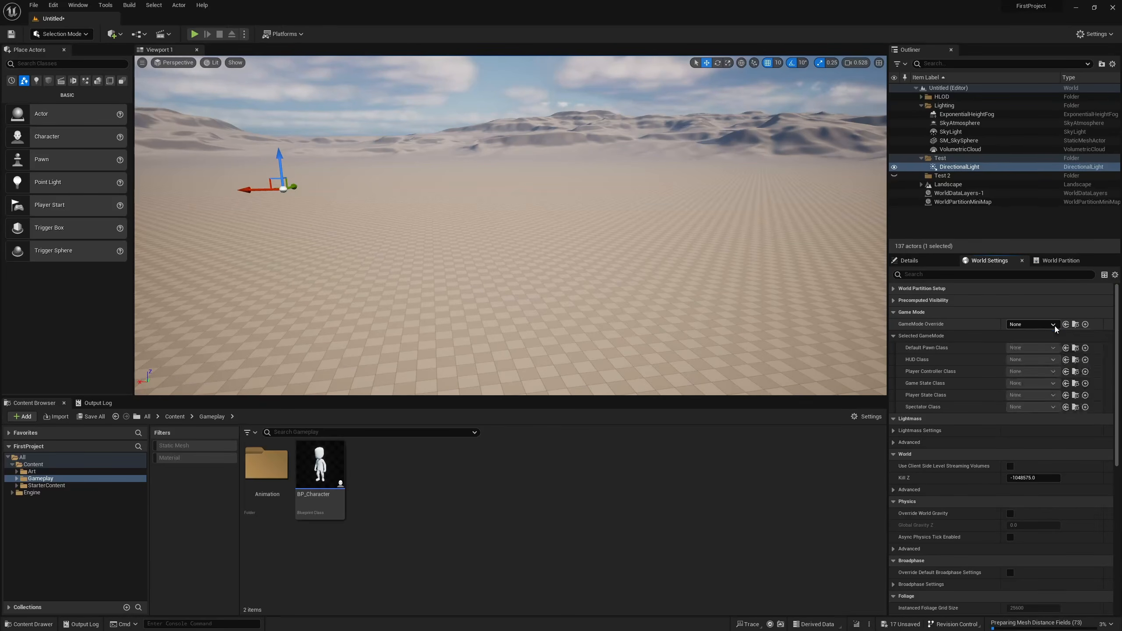
{"action": "right_click", "coordinate": [408, 479]}
{"action": "left_click", "coordinate": [475, 228]}
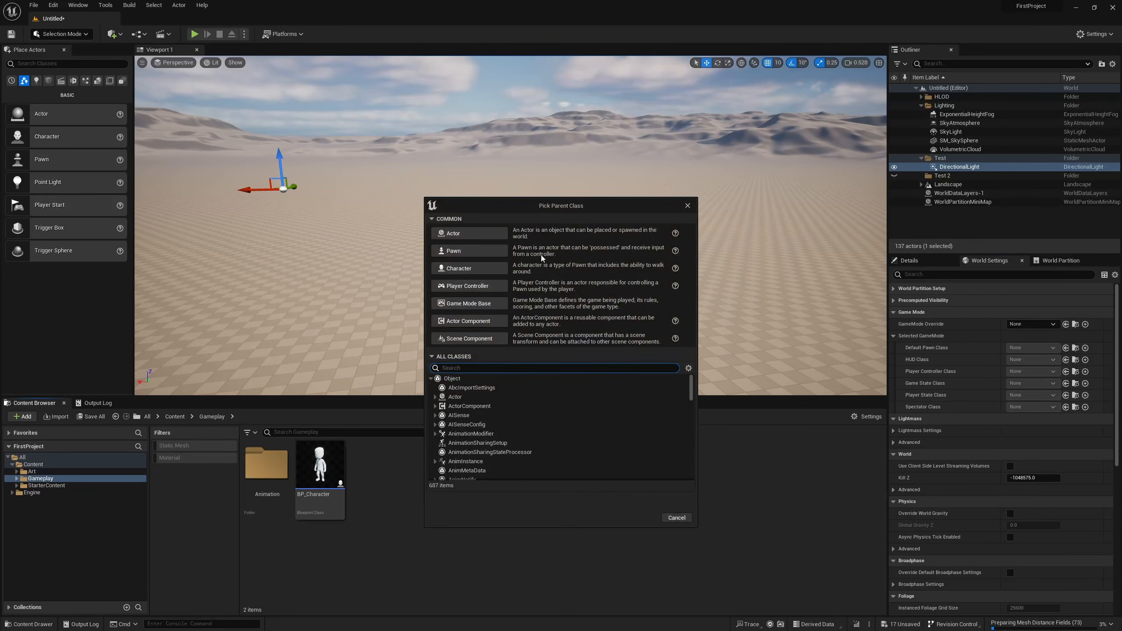
{"action": "left_click", "coordinate": [468, 303]}
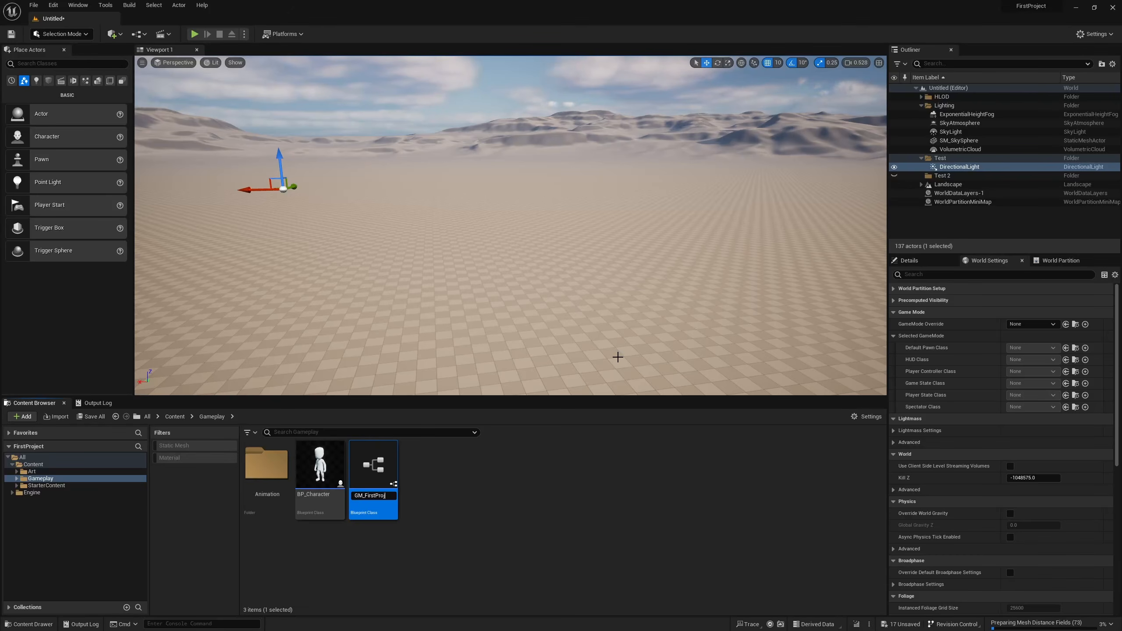
{"action": "key", "text": "Return"}
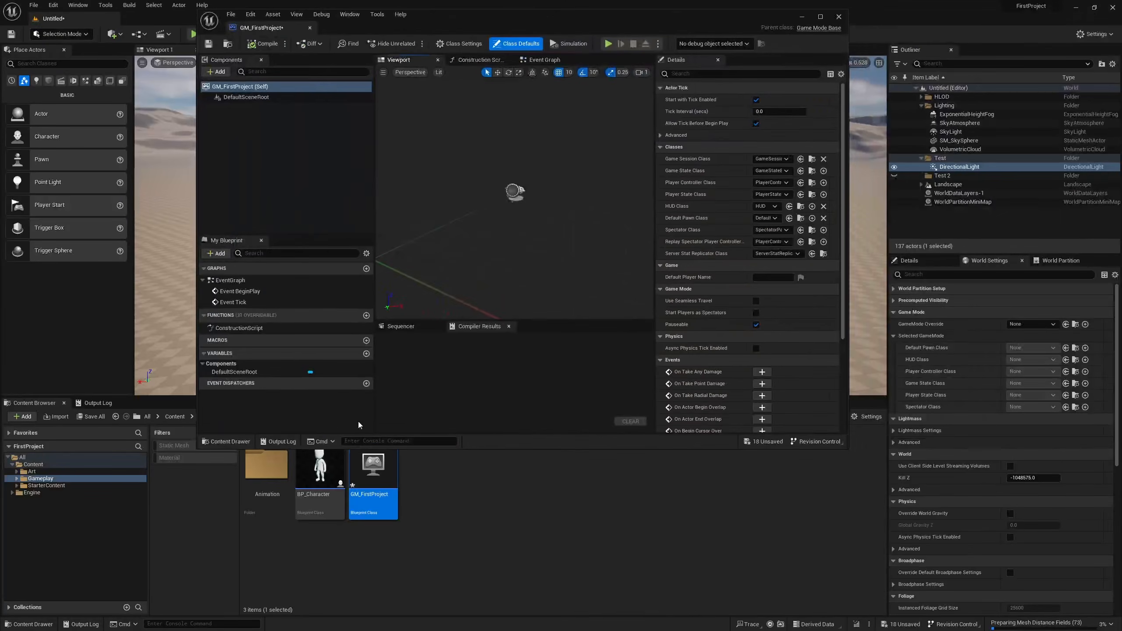
{"action": "left_click_drag", "start_coordinate": [368, 496], "coordinate": [1031, 324]}
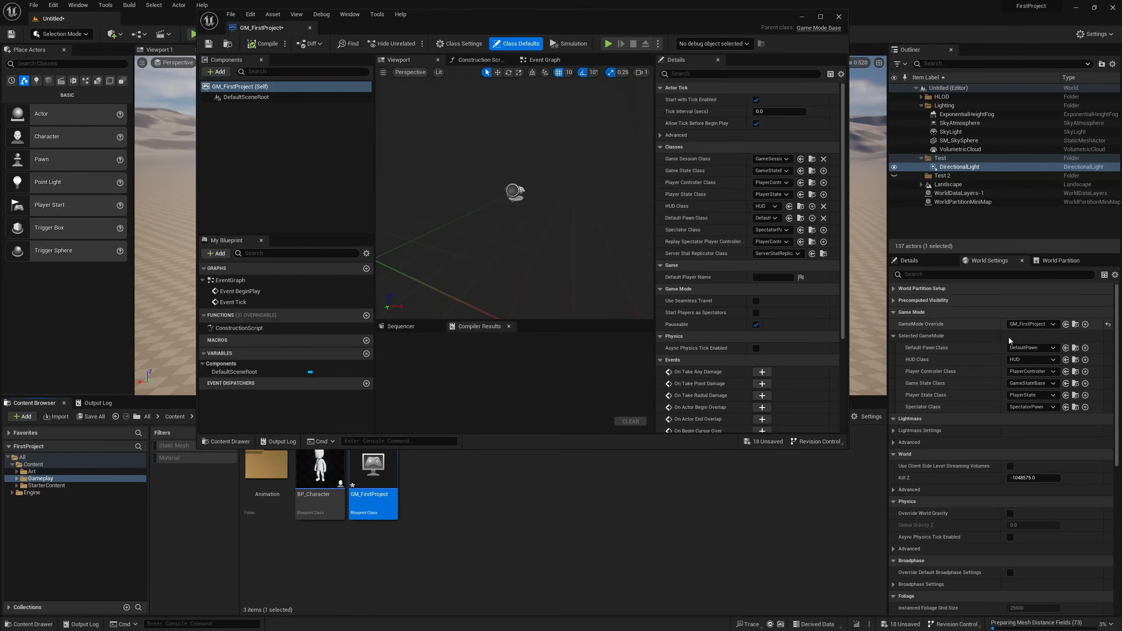
Set GM_FirstProject's Default Pawn Class to BP_Character, and compile and save the blueprint.
{"action": "double_click", "coordinate": [636, 20]}
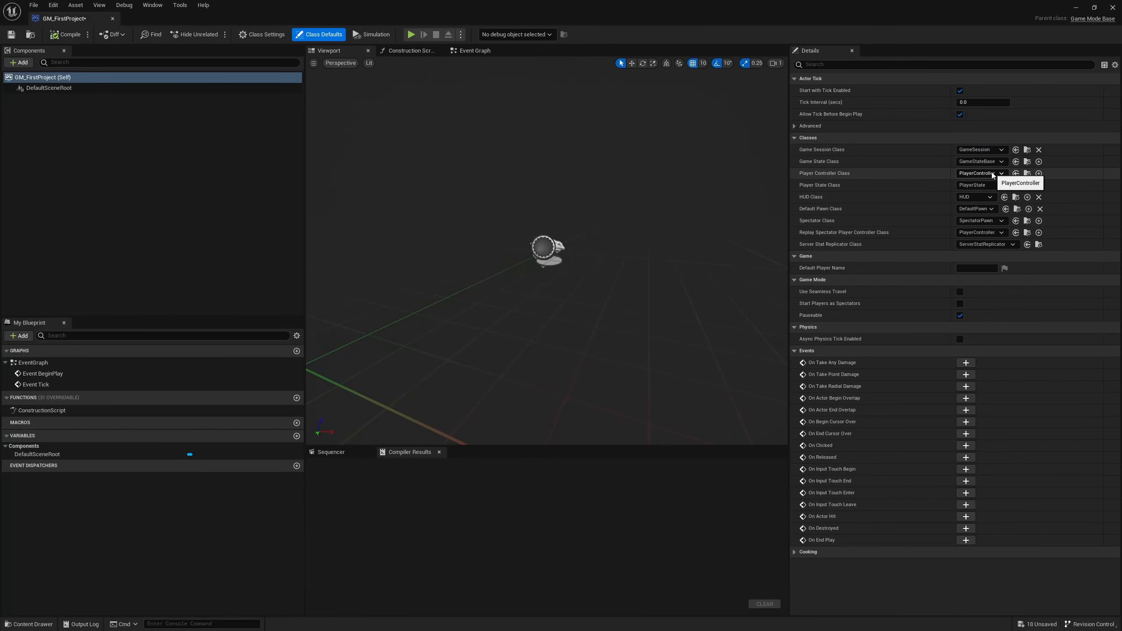
{"action": "left_click", "coordinate": [966, 210]}
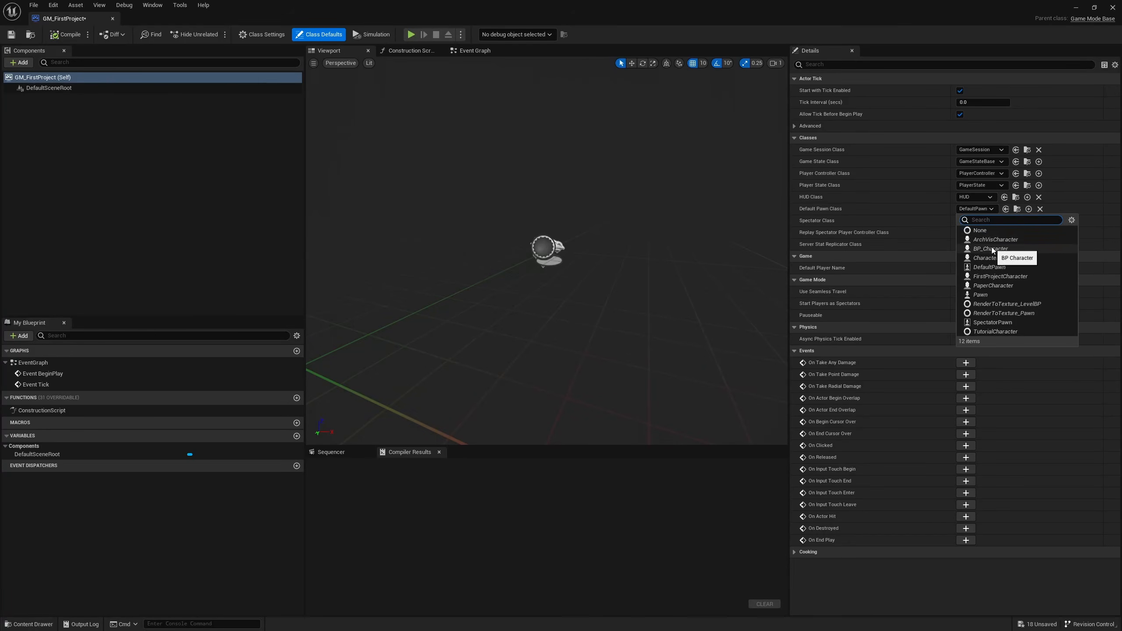
{"action": "left_click", "coordinate": [992, 249]}
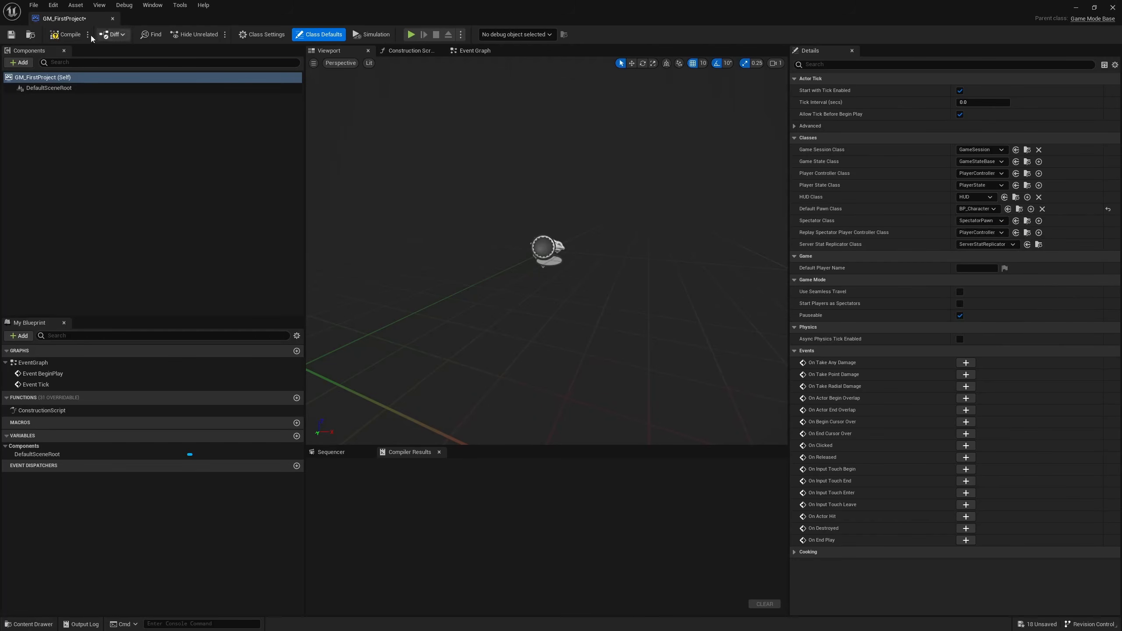
{"action": "left_click", "coordinate": [67, 39]}
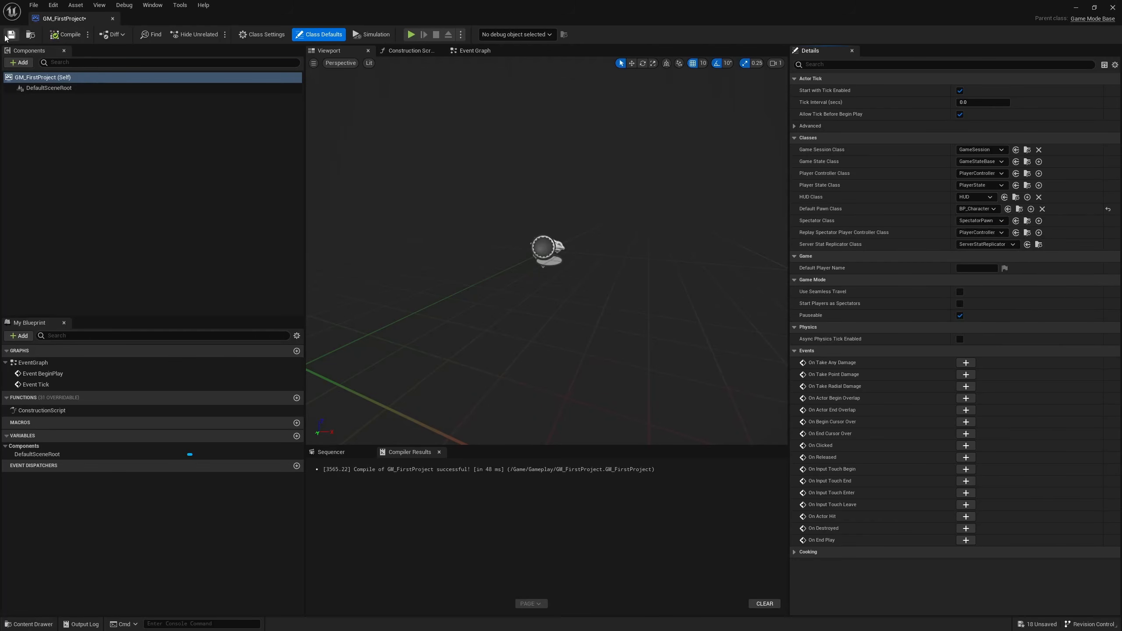
{"action": "double_click", "coordinate": [295, 4]}
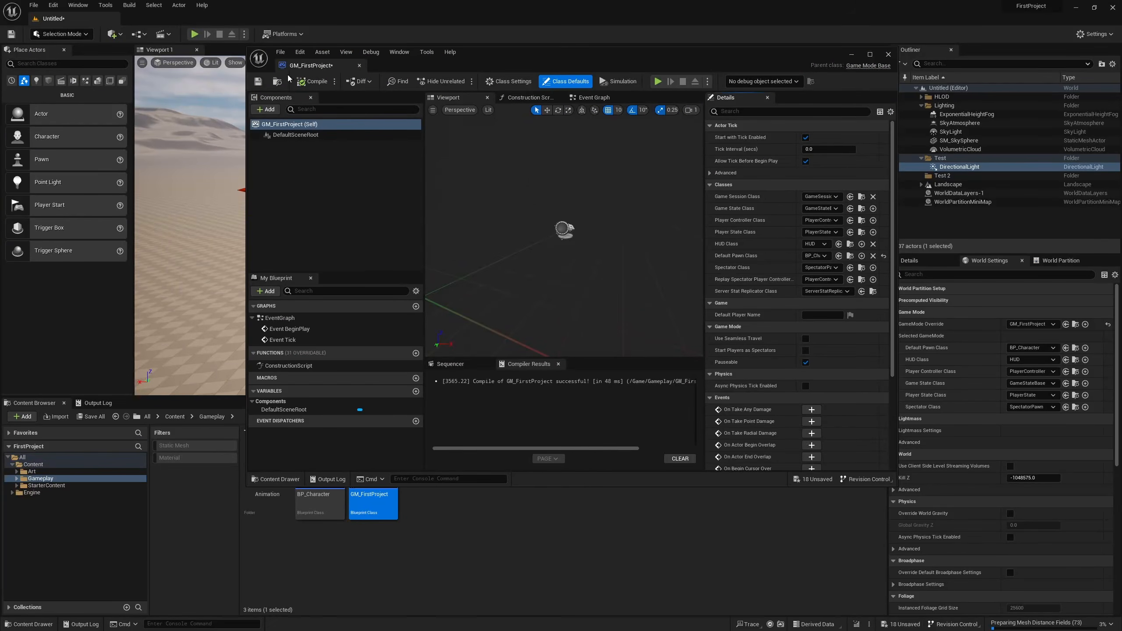
{"action": "left_click", "coordinate": [258, 82]}
Play the level and detach the view from the player controller.
{"action": "left_click", "coordinate": [658, 81]}
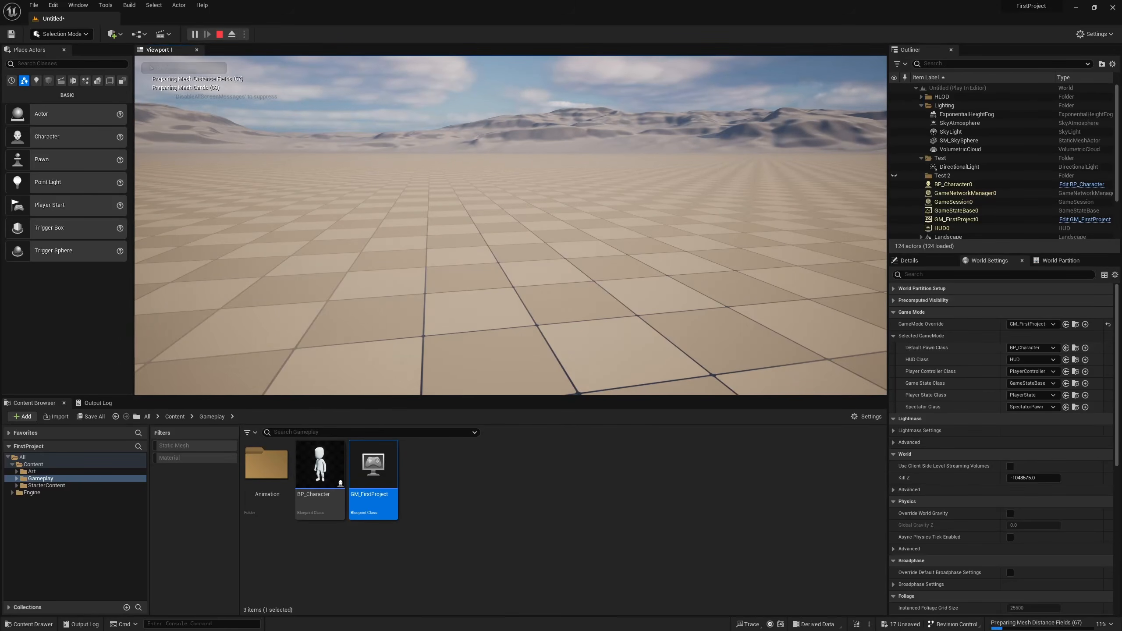
{"action": "key", "text": "shift+F1"}
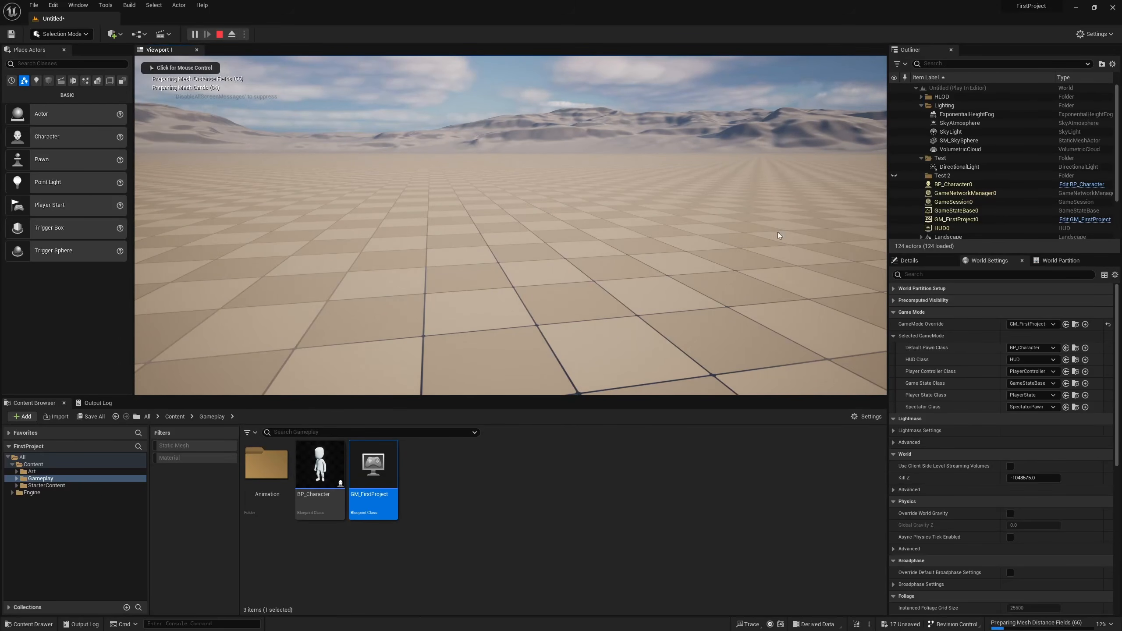
{"action": "left_click", "coordinate": [231, 34]}
Inspect the spawned character from several sides in the running level and stop the play session.
{"action": "right_click_drag", "start_coordinate": [511, 225], "coordinate": [406, 225]}
{"action": "key", "text": "w"}
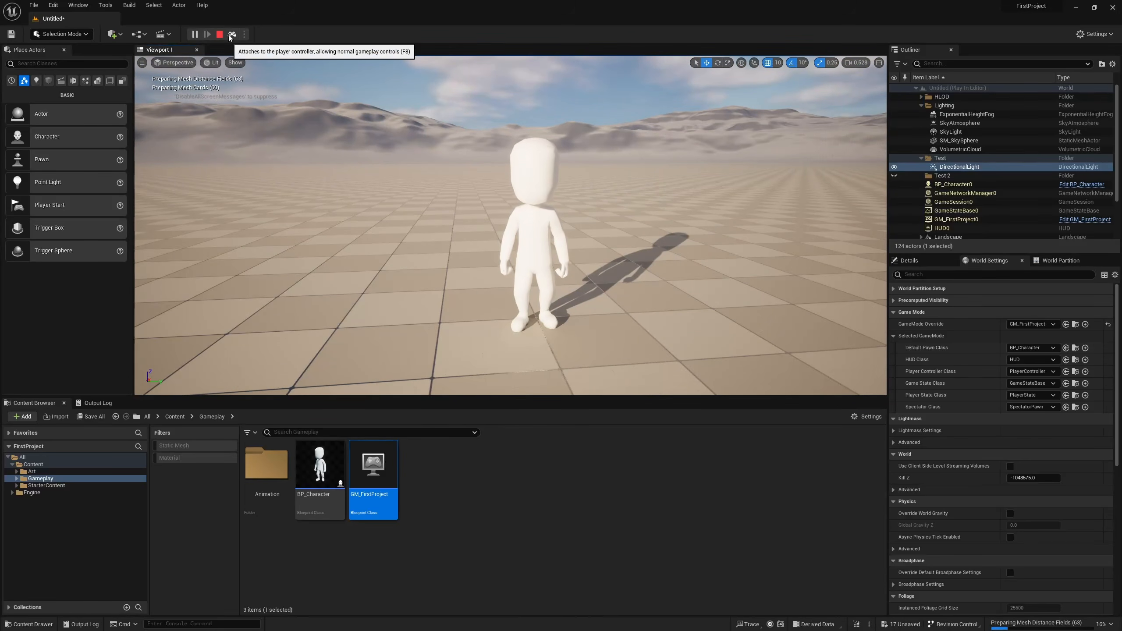
{"action": "right_click_drag", "start_coordinate": [425, 186], "coordinate": [593, 209]}
{"action": "key", "text": "a"}
{"action": "key", "text": "d"}
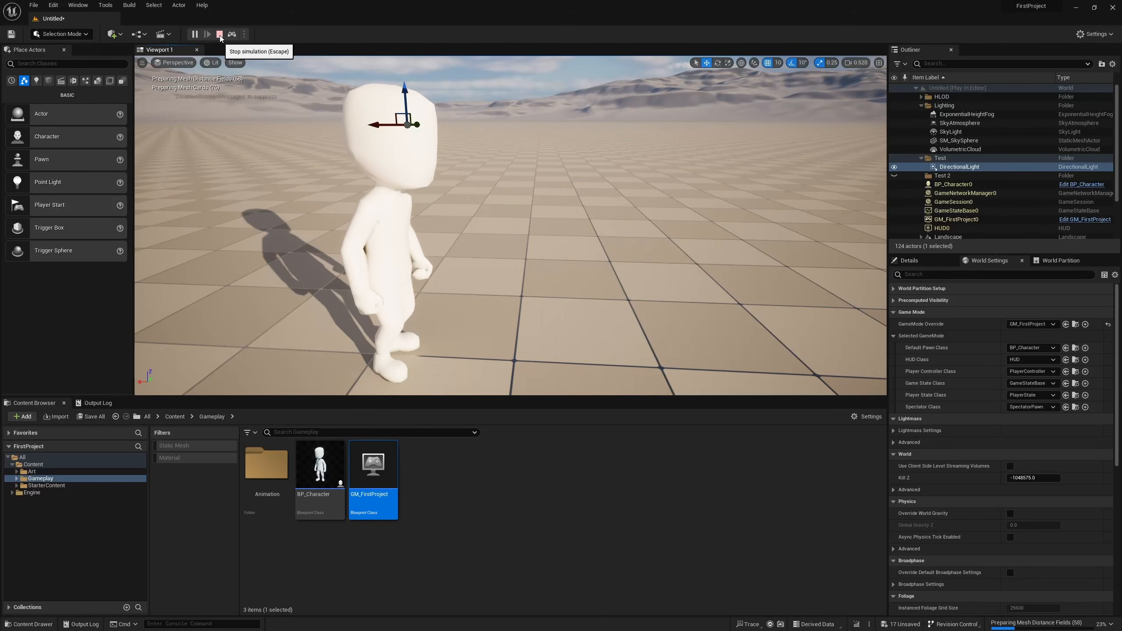
{"action": "key", "text": "d"}
{"action": "right_click_drag", "start_coordinate": [398, 186], "coordinate": [336, 155]}
{"action": "key", "text": "d"}
{"action": "key", "text": "s"}
{"action": "right_click_drag", "start_coordinate": [514, 220], "coordinate": [479, 231]}
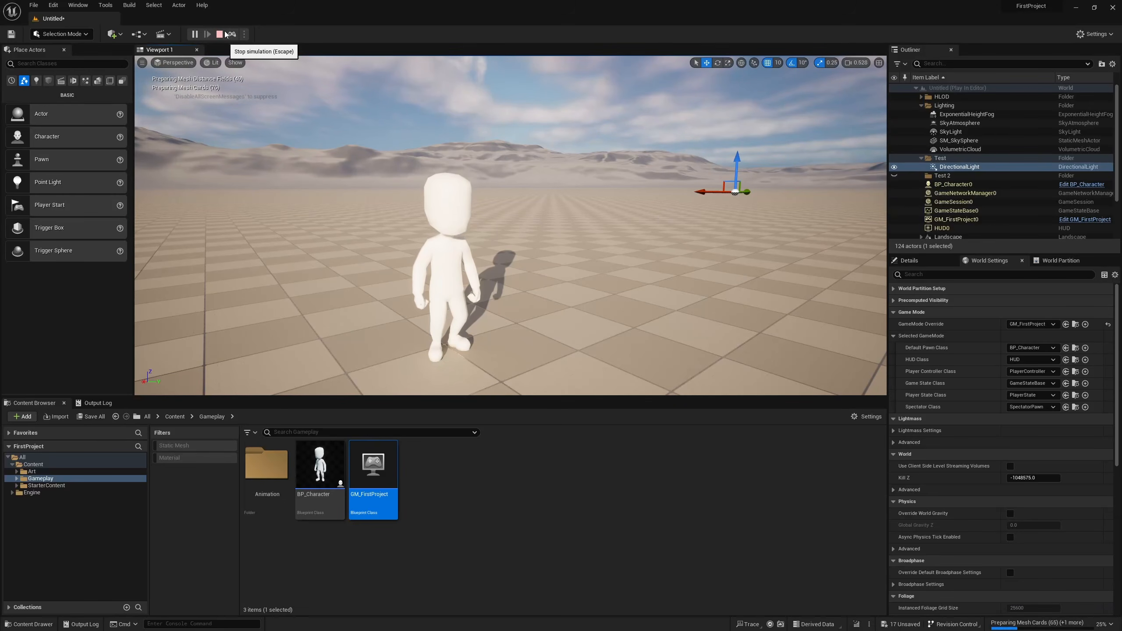
{"action": "right_click_drag", "start_coordinate": [367, 127], "coordinate": [367, 155]}
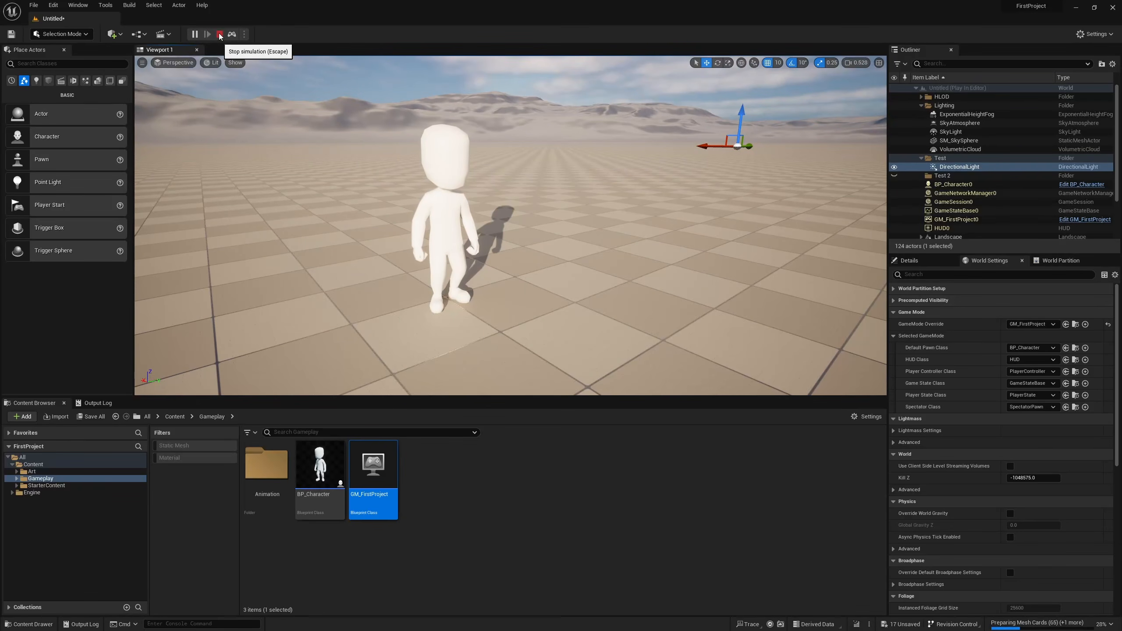
{"action": "left_click", "coordinate": [220, 35]}
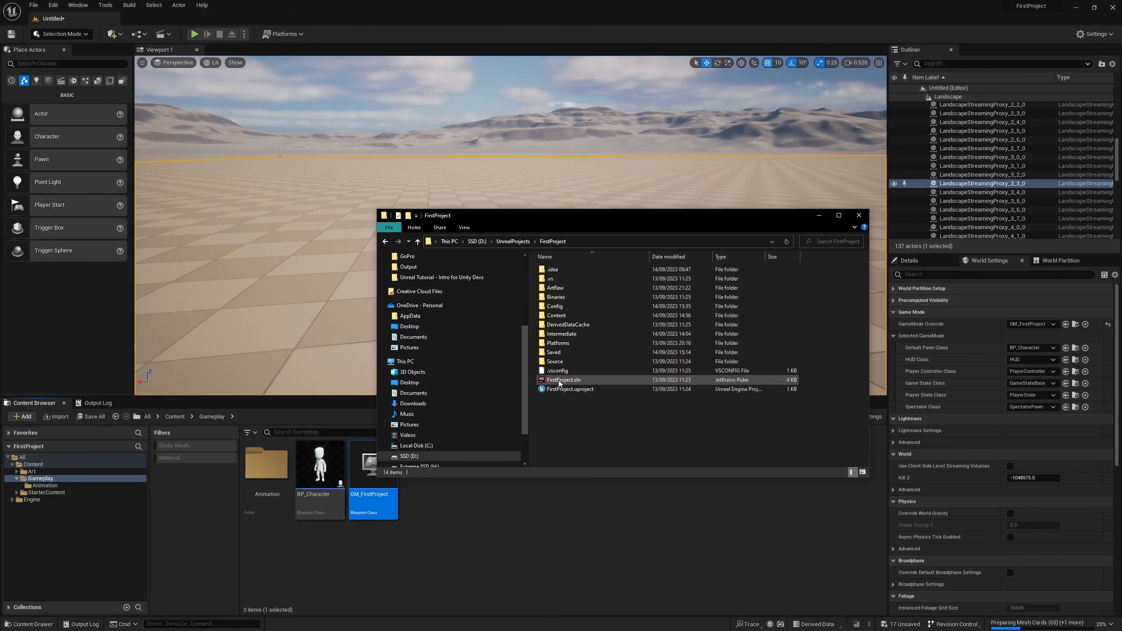
Open the FirstProject.sln solution in JetBrains Rider and bring up the FirstProjectCharacter.h header.
{"action": "double_click", "coordinate": [625, 379]}
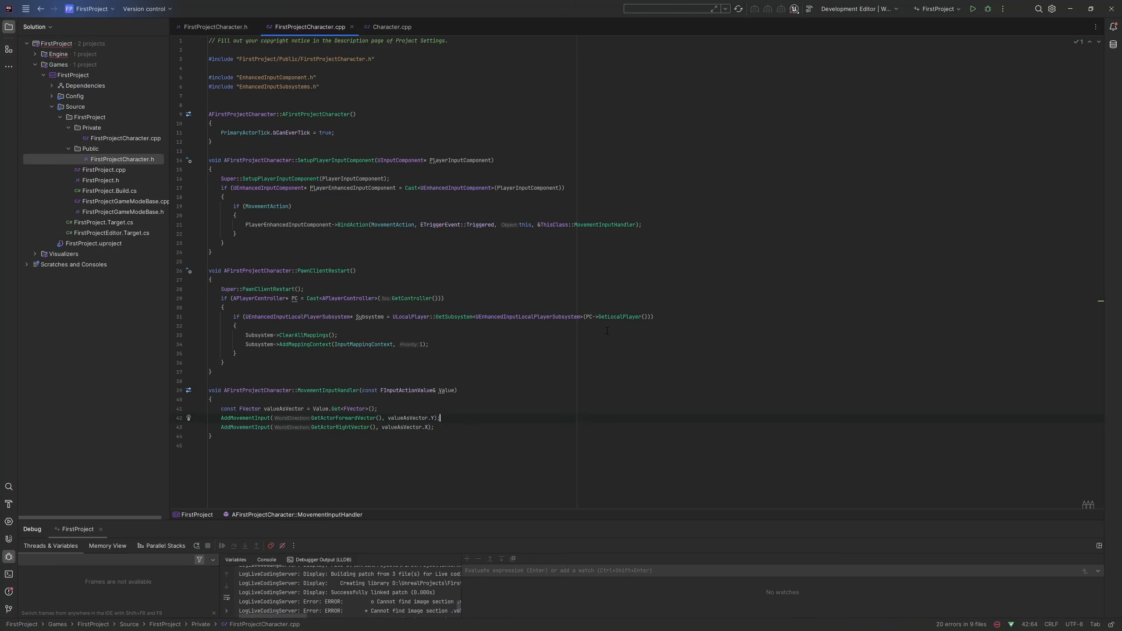
{"action": "key", "text": "ctrl+Tab"}
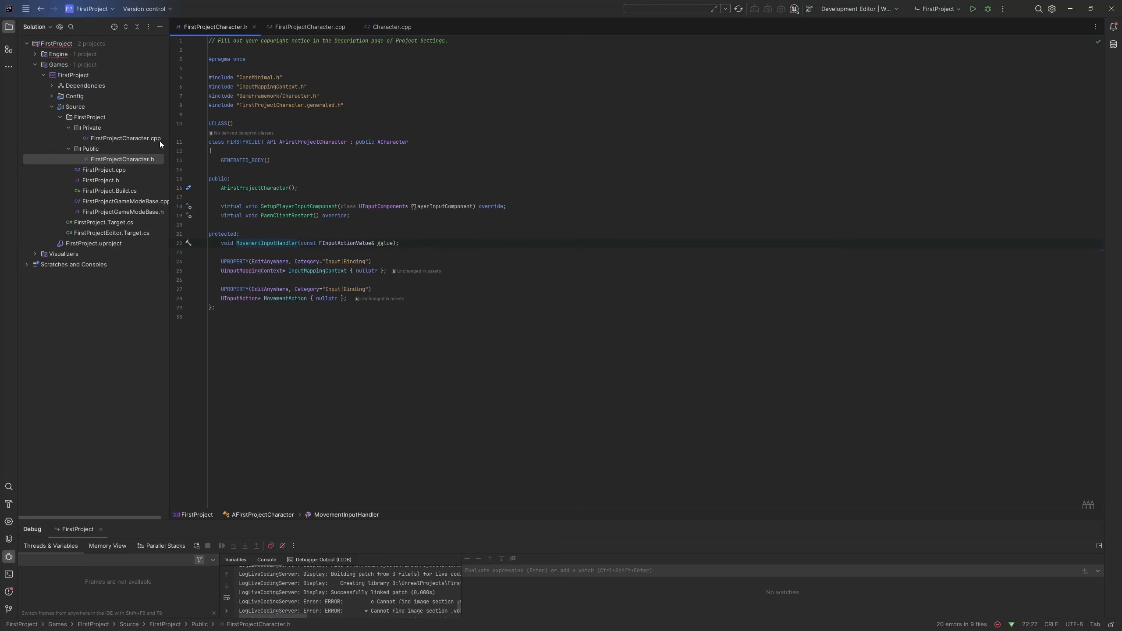
{"action": "right_click", "coordinate": [99, 117]}
{"action": "mouse_move", "coordinate": [155, 125]}
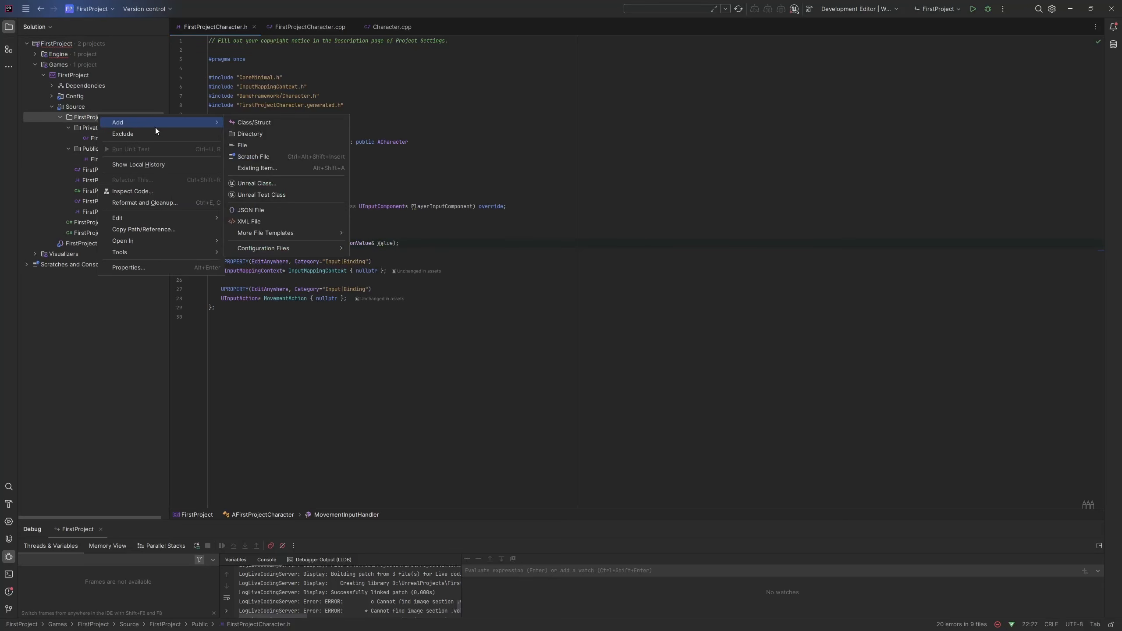
{"action": "left_click", "coordinate": [285, 187]}
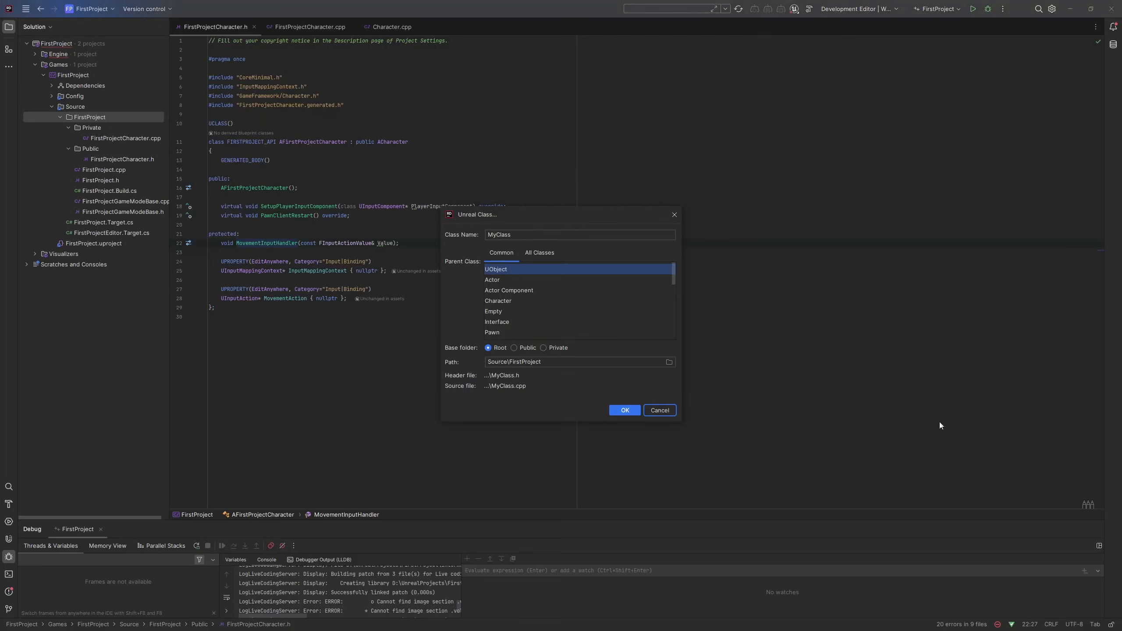
{"action": "left_click", "coordinate": [521, 300]}
{"action": "left_click_drag", "start_coordinate": [538, 235], "coordinate": [482, 236]}
{"action": "type", "text": "Fir"}
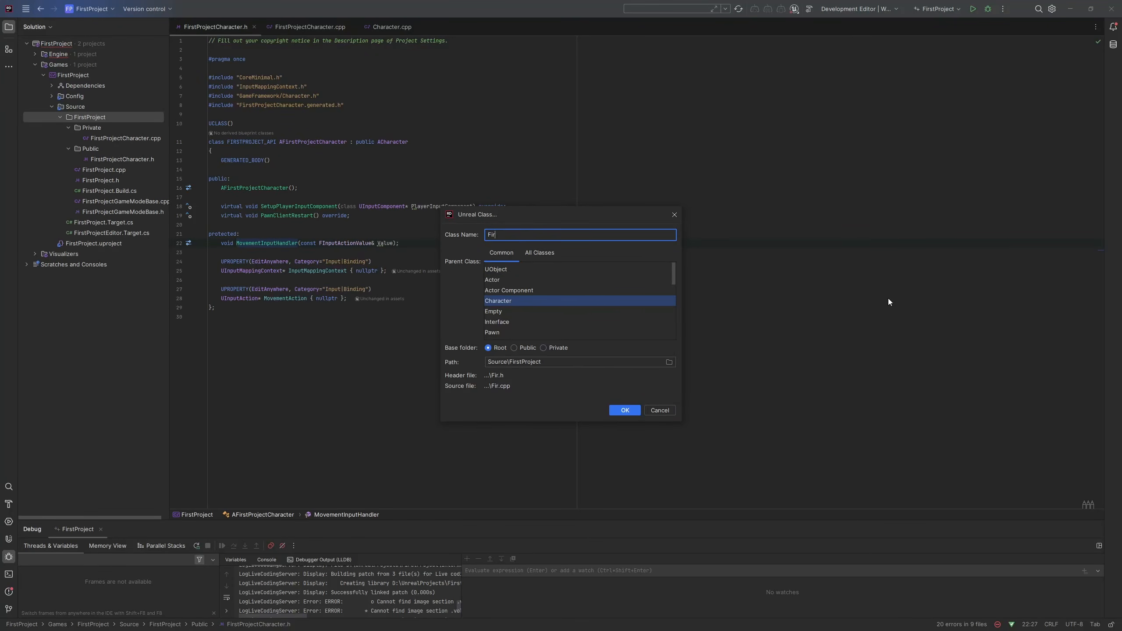
{"action": "type", "text": "stProjectCharacter"}
{"action": "left_click", "coordinate": [658, 411]}
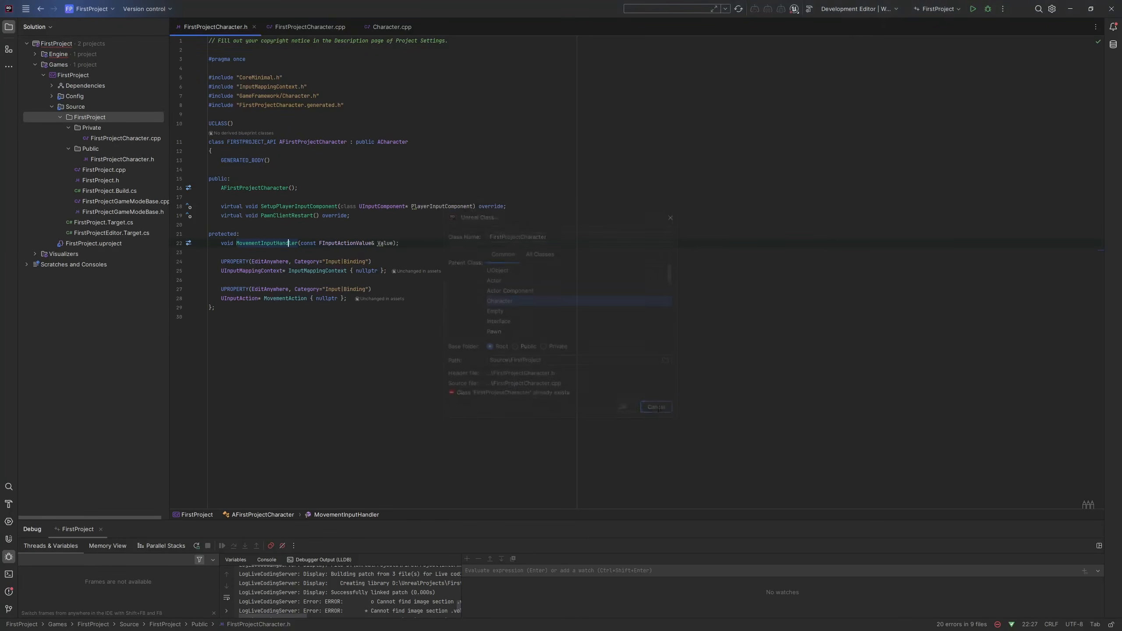
Examine how FirstProjectCharacter's header and source files are placed in the Public and Private folders of the solution.
{"action": "left_click", "coordinate": [431, 289]}
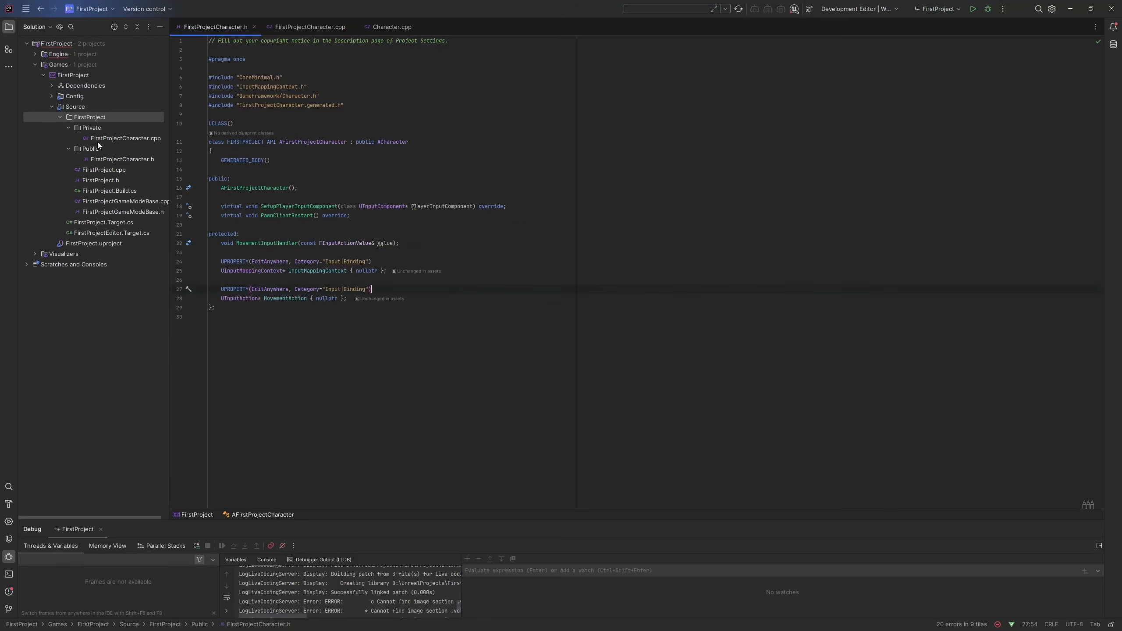
{"action": "left_click", "coordinate": [122, 159]}
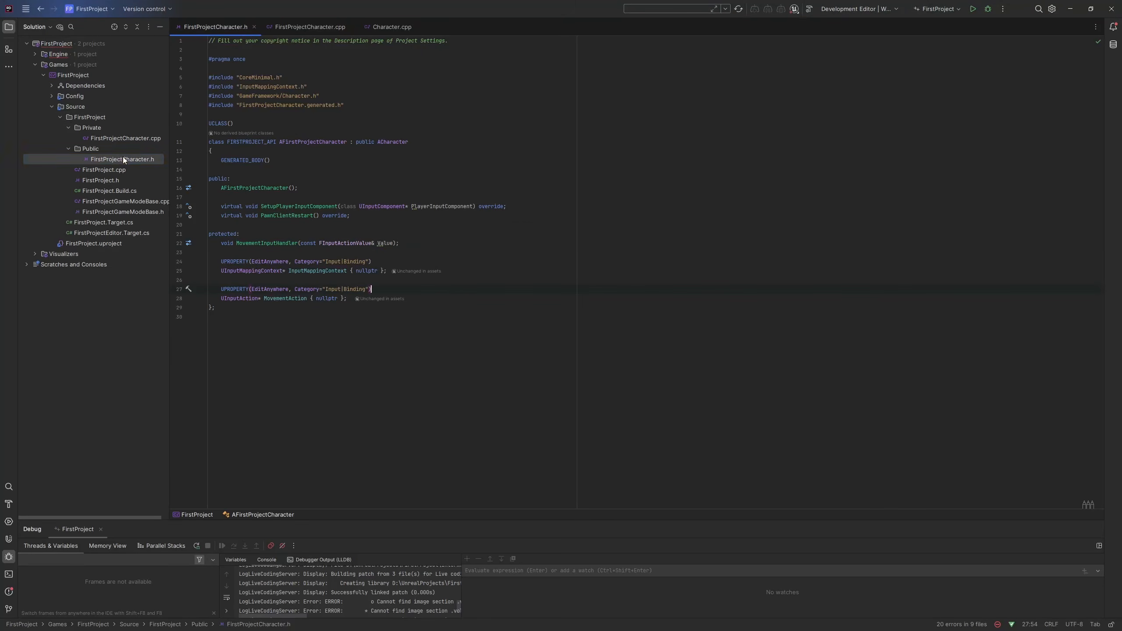
{"action": "left_click", "coordinate": [151, 139]}
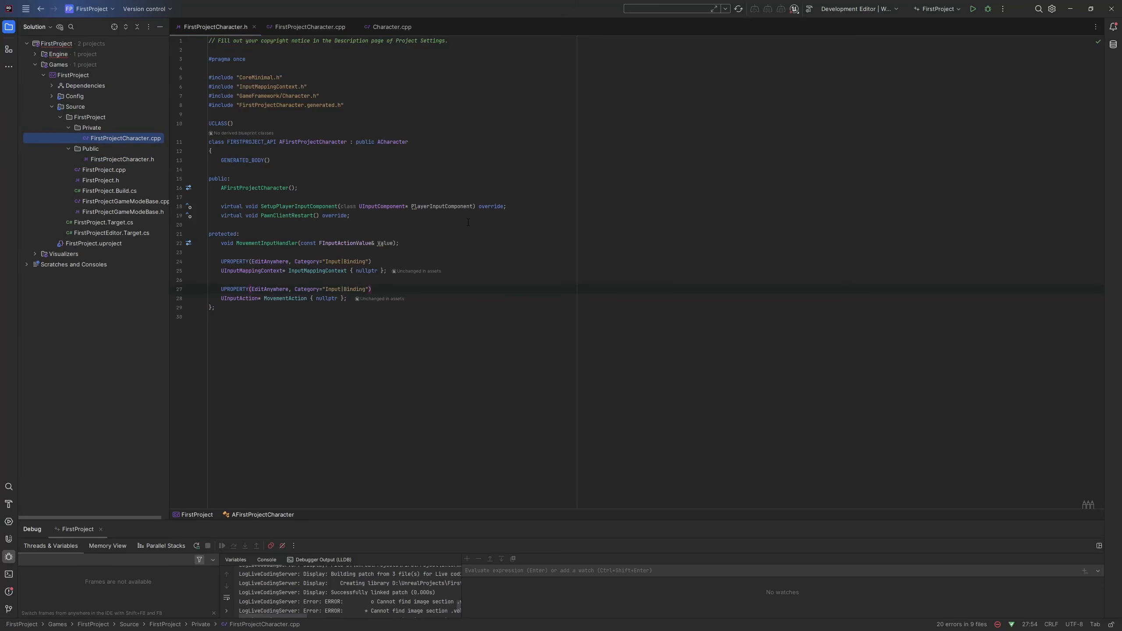
{"action": "left_click", "coordinate": [478, 233]}
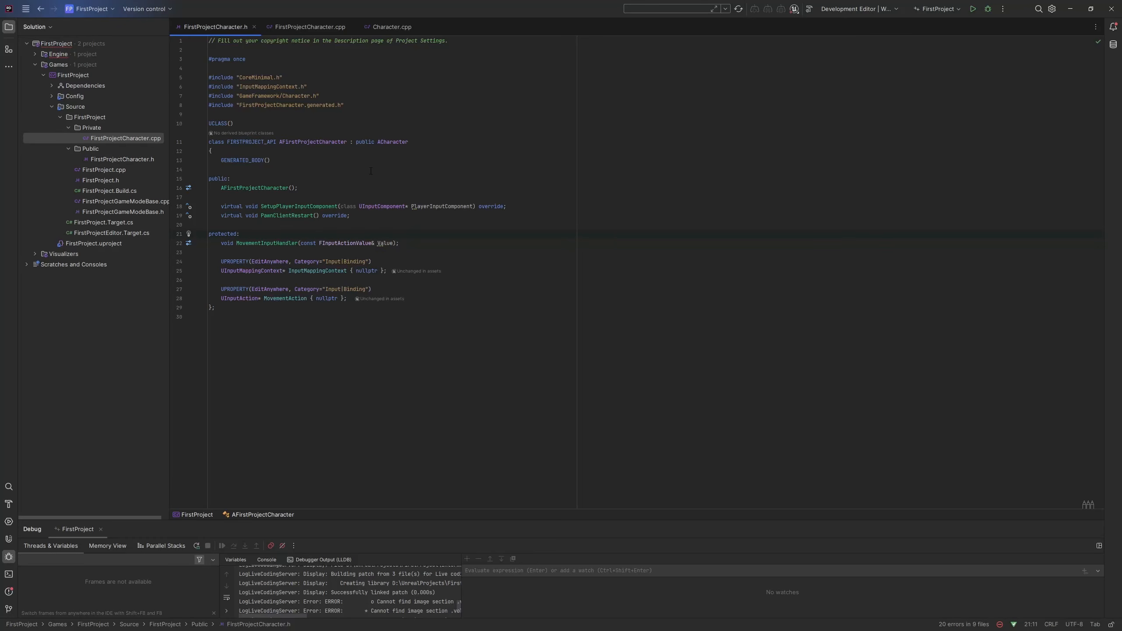
{"action": "left_click", "coordinate": [114, 152]}
{"action": "left_click", "coordinate": [134, 166]}
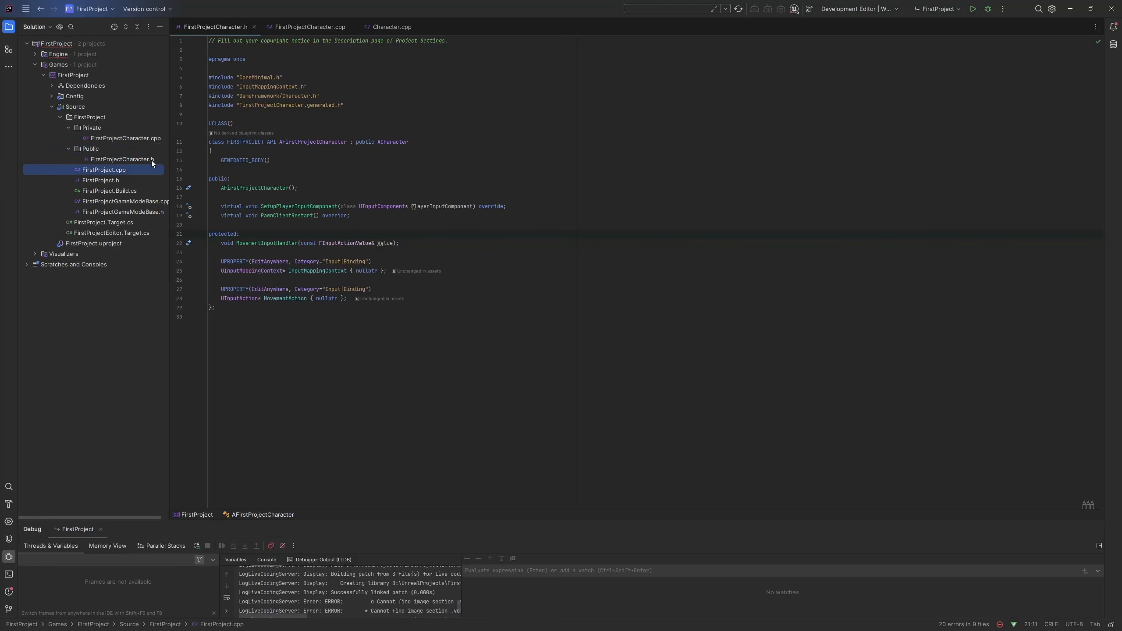
{"action": "left_click", "coordinate": [152, 159]}
{"action": "left_click", "coordinate": [411, 255]}
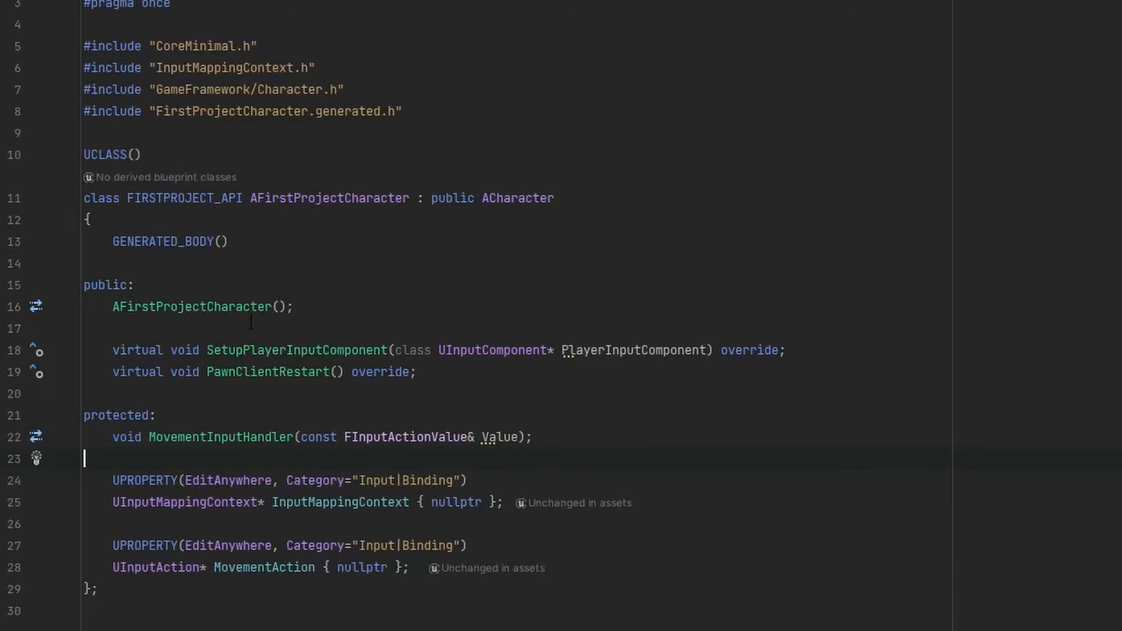
Review the SetupPlayerInputComponent override in FirstProjectCharacter.h and follow it to its definition and the base ACharacter implementation.
{"action": "left_click", "coordinate": [470, 390]}
{"action": "left_click_drag", "start_coordinate": [120, 350], "coordinate": [803, 340]}
{"action": "left_click", "coordinate": [804, 342]}
{"action": "left_click", "coordinate": [114, 347], "text": "shift"}
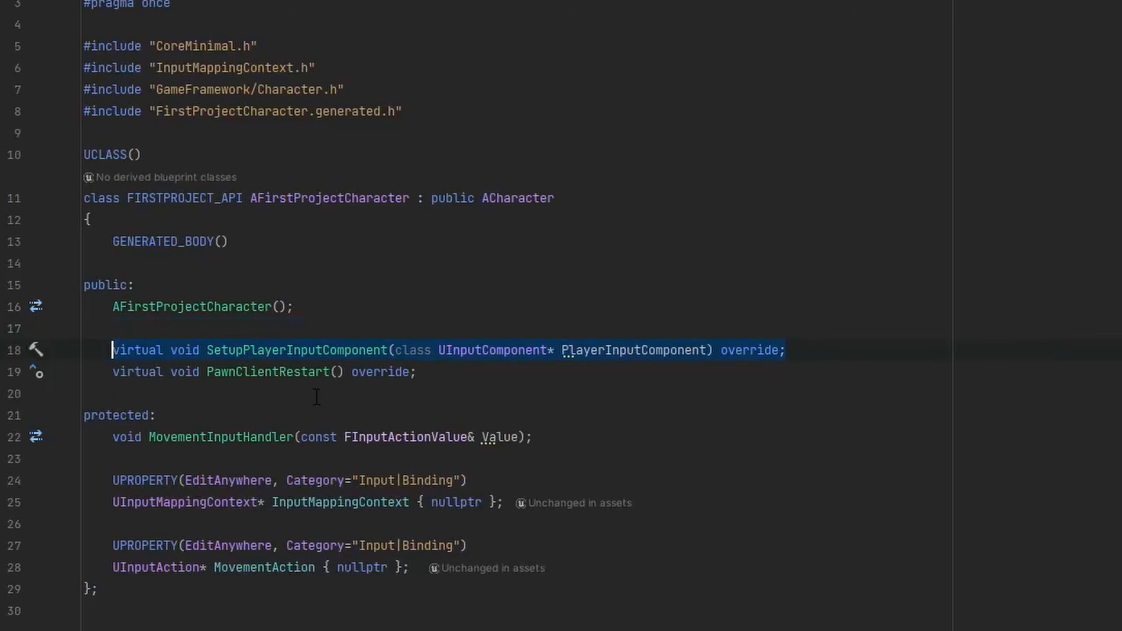
{"action": "left_click", "coordinate": [341, 392]}
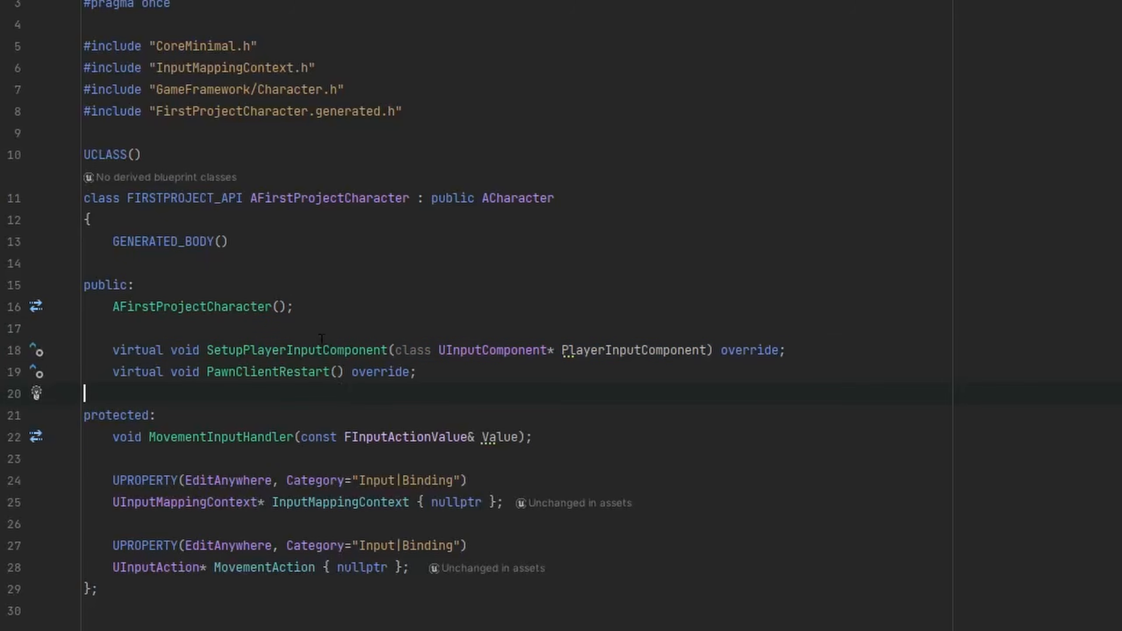
{"action": "left_click", "coordinate": [345, 351], "text": "ctrl"}
{"action": "left_click", "coordinate": [264, 300], "text": "ctrl"}
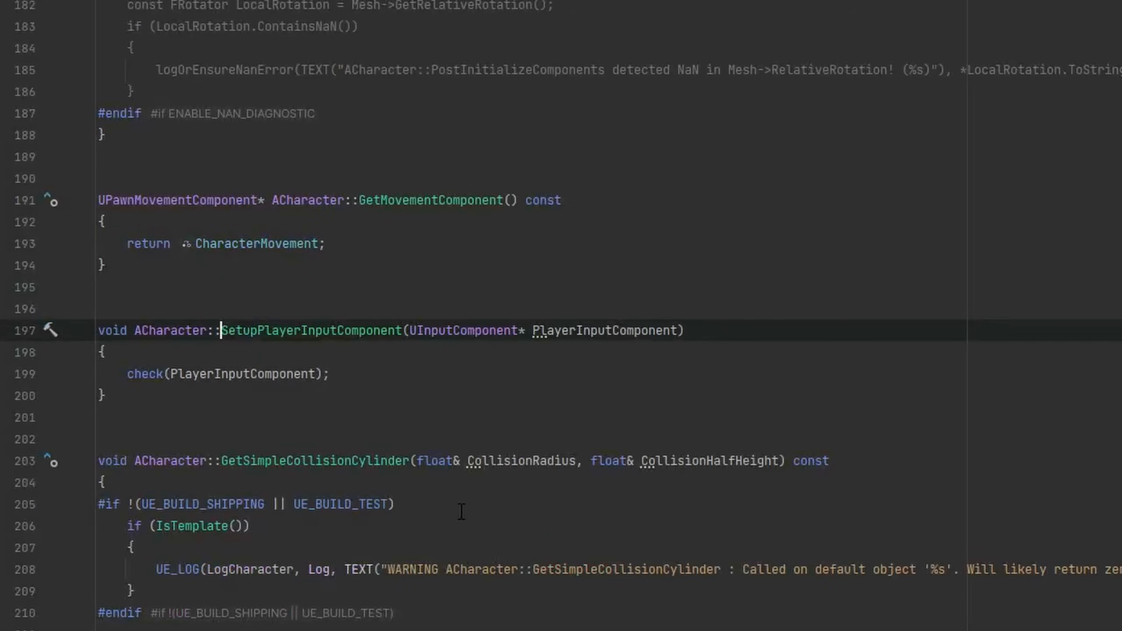
{"action": "key", "text": "ctrl+alt+Left"}
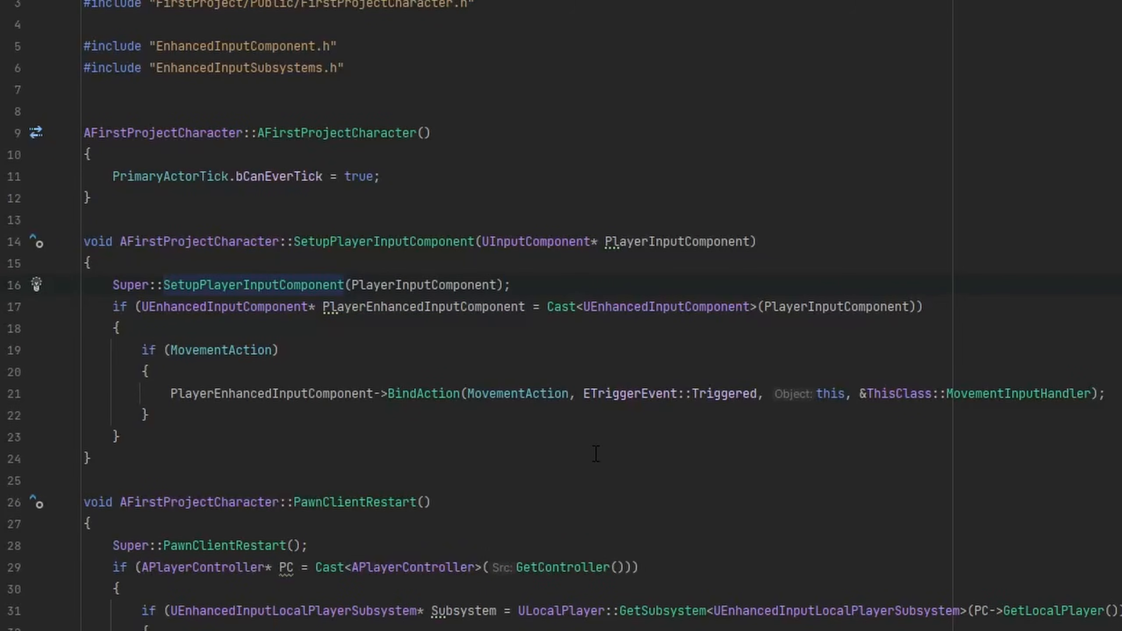
Examine the BindAction call that ties MovementAction to MovementInputHandler and return to the header declaration.
{"action": "key", "text": "ctrl+alt+Left"}
{"action": "key", "text": "ctrl+alt+Right"}
{"action": "left_click_drag", "start_coordinate": [136, 393], "coordinate": [1107, 392]}
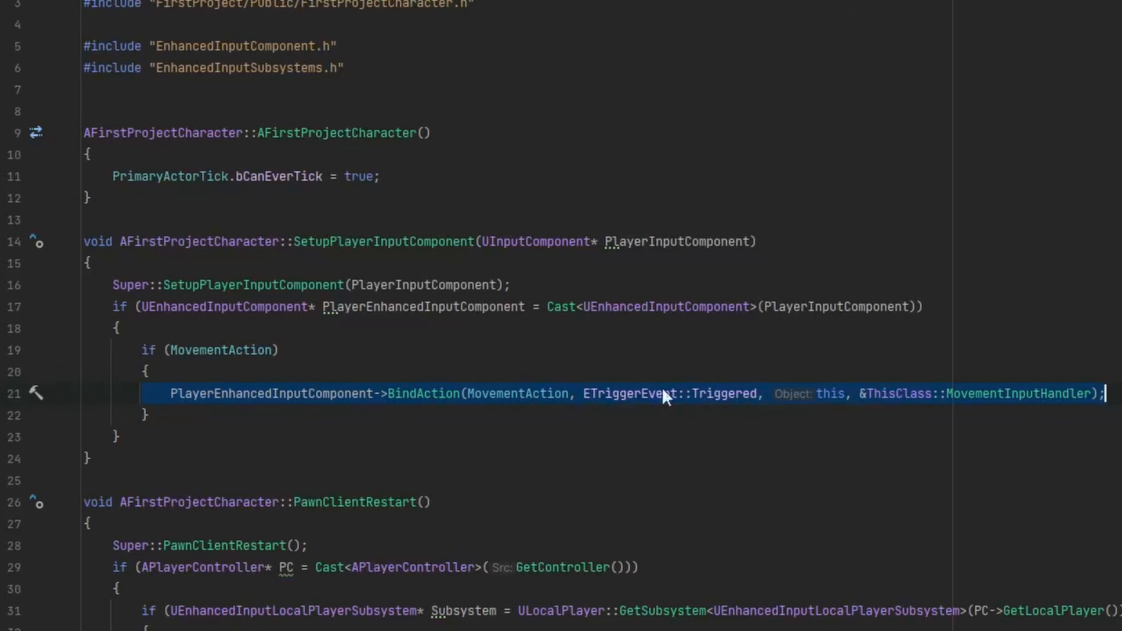
{"action": "left_click", "coordinate": [990, 393]}
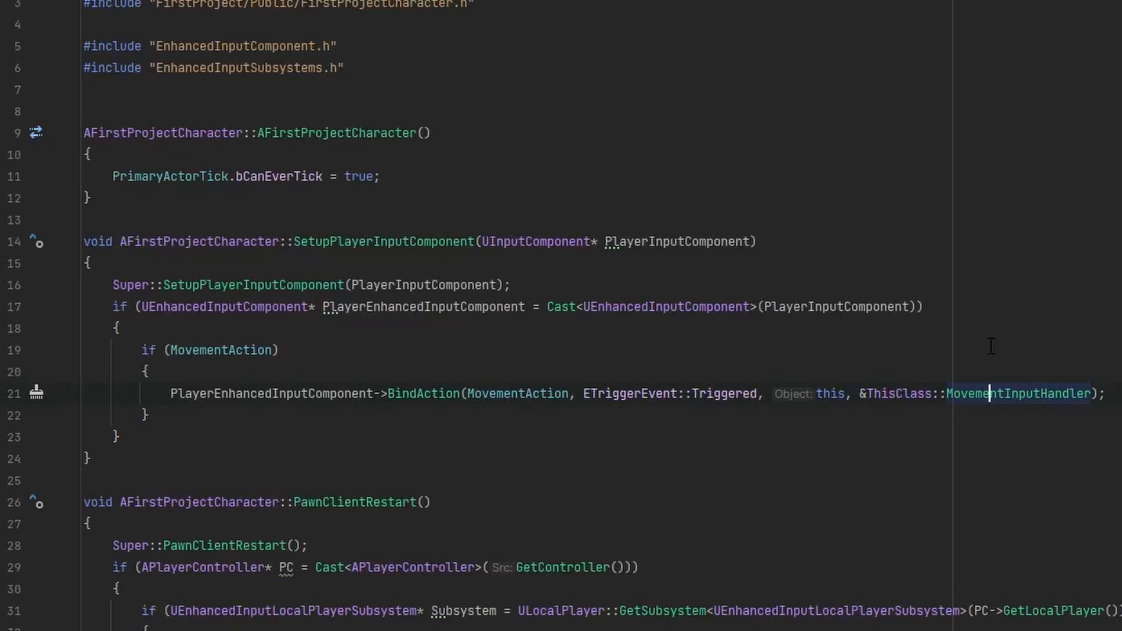
{"action": "key", "text": "ctrl+alt+Left"}
{"action": "key", "text": "ctrl+alt+Left"}
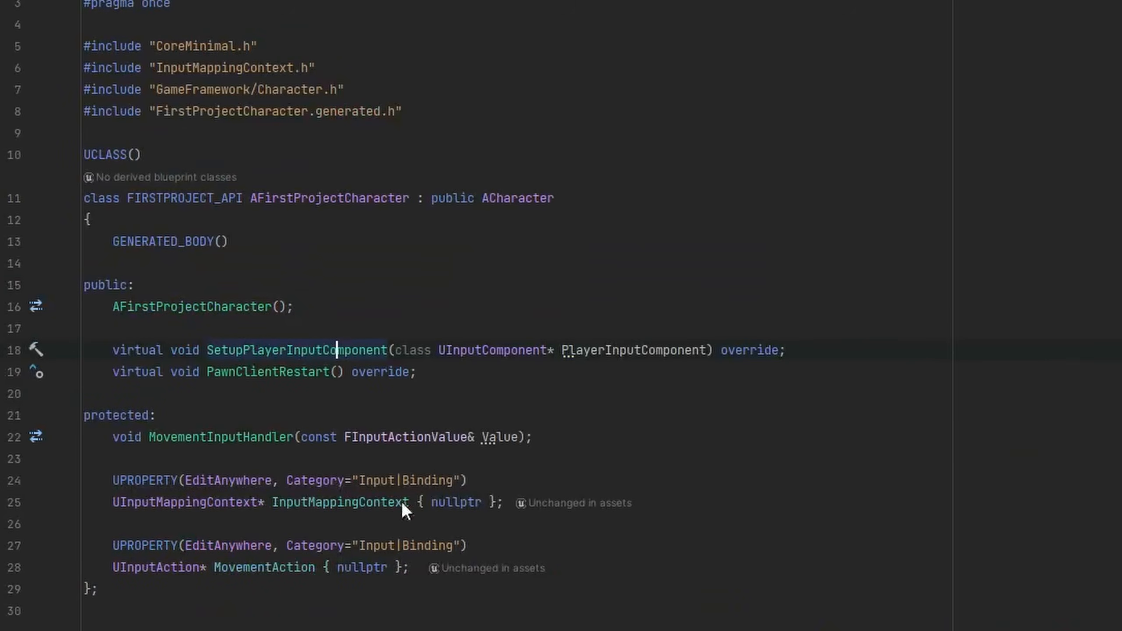
Examine the PawnClientRestart override and how its implementation clears the mappings and adds InputMappingContext to the input subsystem.
{"action": "left_click_drag", "start_coordinate": [475, 371], "coordinate": [66, 384]}
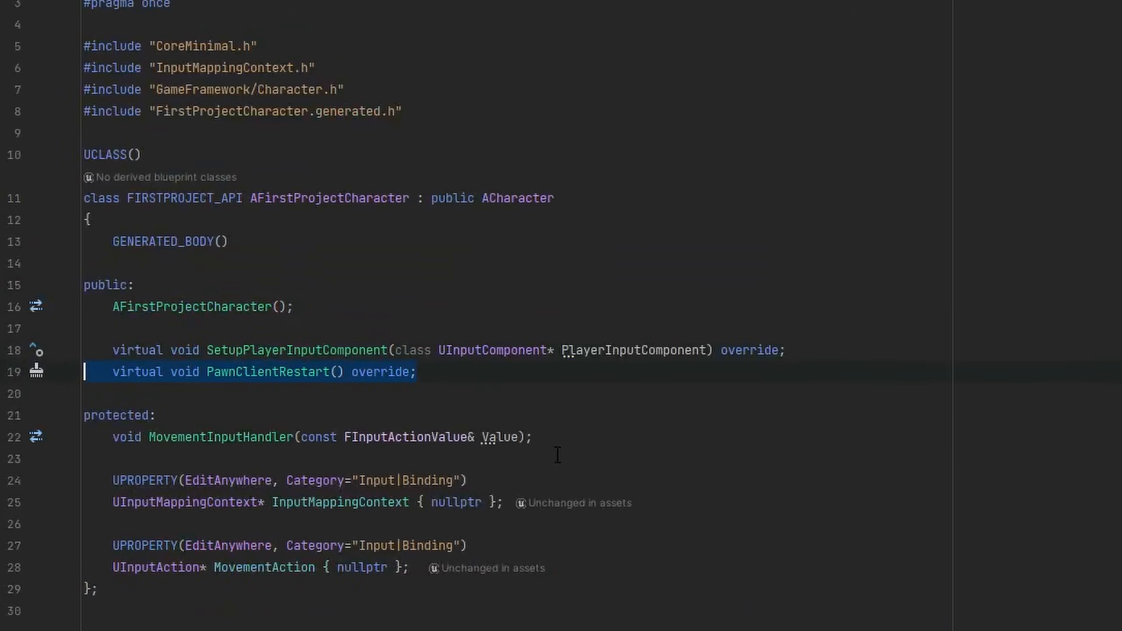
{"action": "left_click", "coordinate": [425, 392]}
{"action": "left_click", "coordinate": [278, 373], "text": "ctrl"}
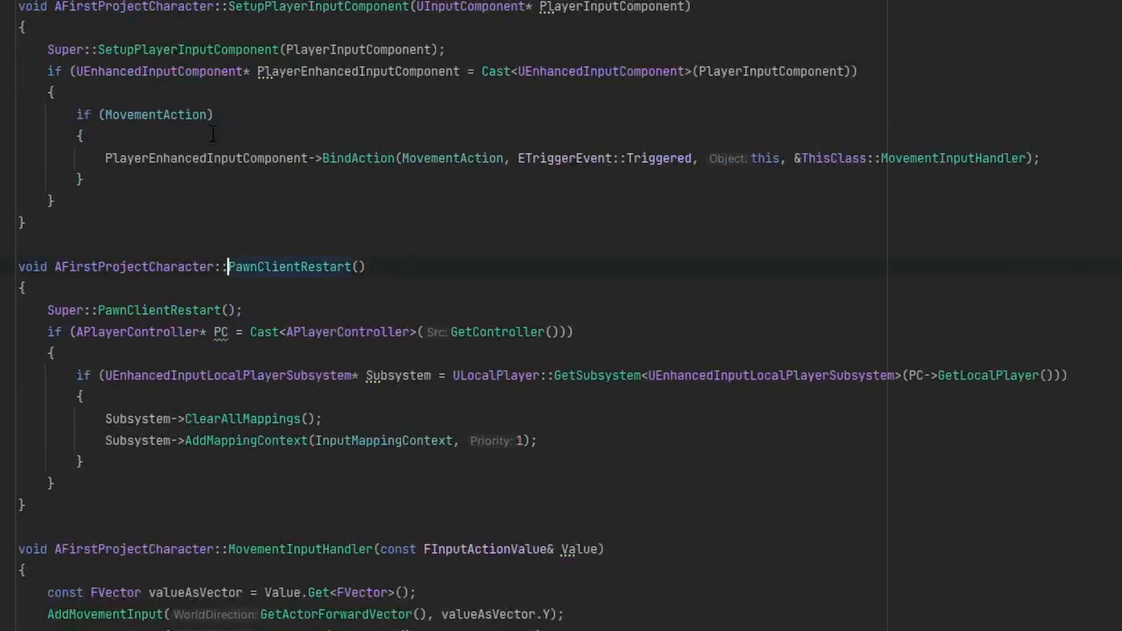
{"action": "left_click_drag", "start_coordinate": [47, 332], "coordinate": [339, 481]}
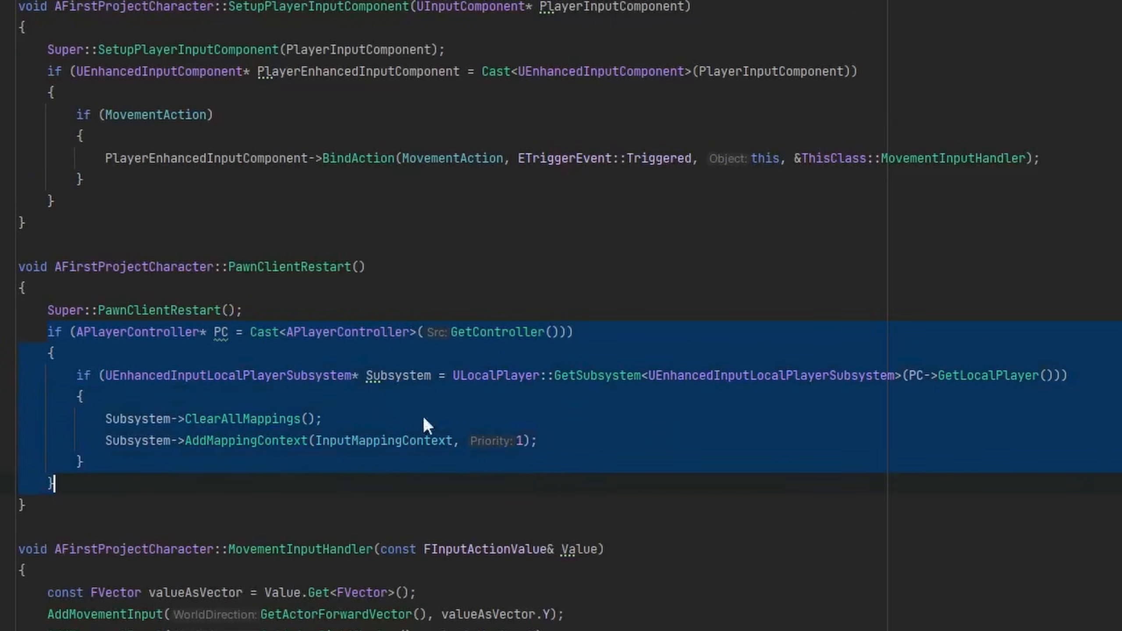
{"action": "left_click", "coordinate": [572, 344]}
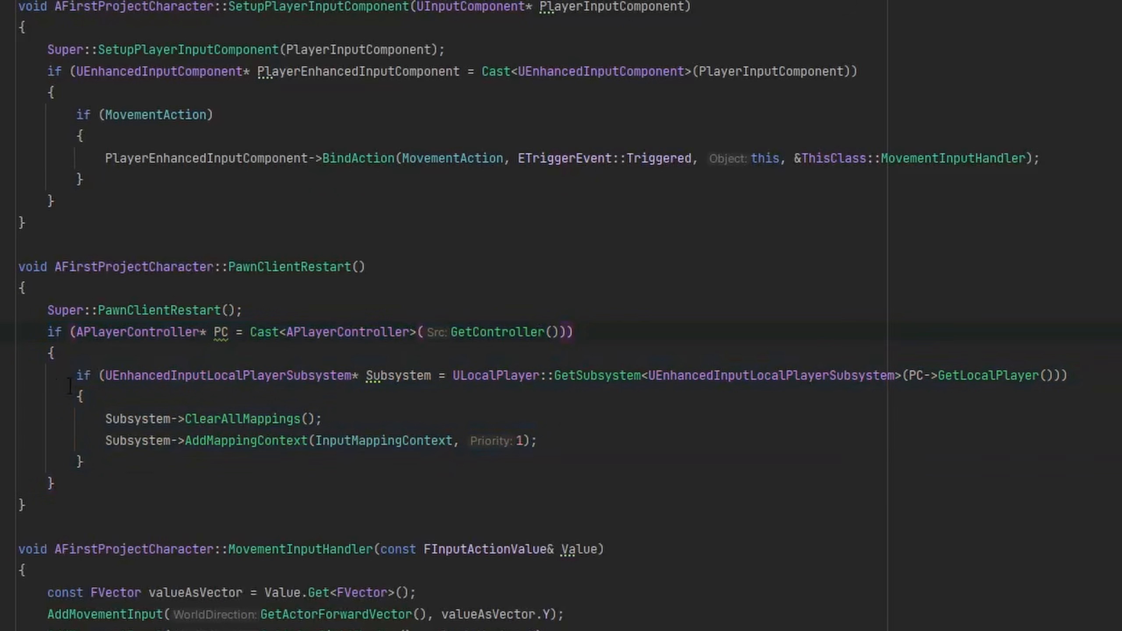
{"action": "left_click_drag", "start_coordinate": [84, 379], "coordinate": [1070, 376]}
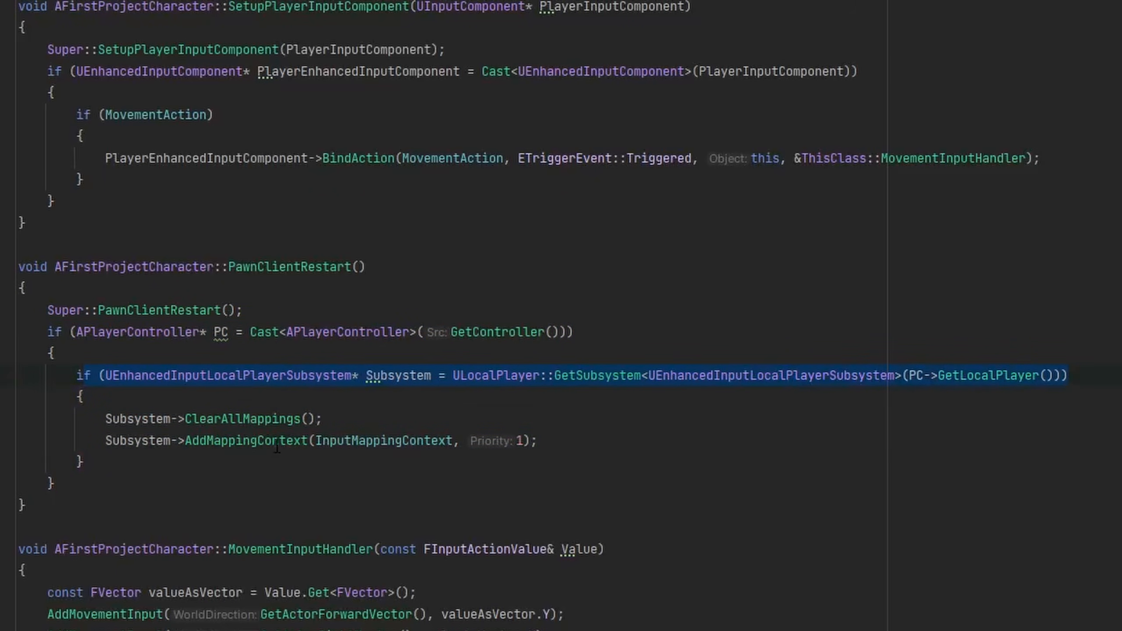
{"action": "left_click_drag", "start_coordinate": [323, 419], "coordinate": [663, 442]}
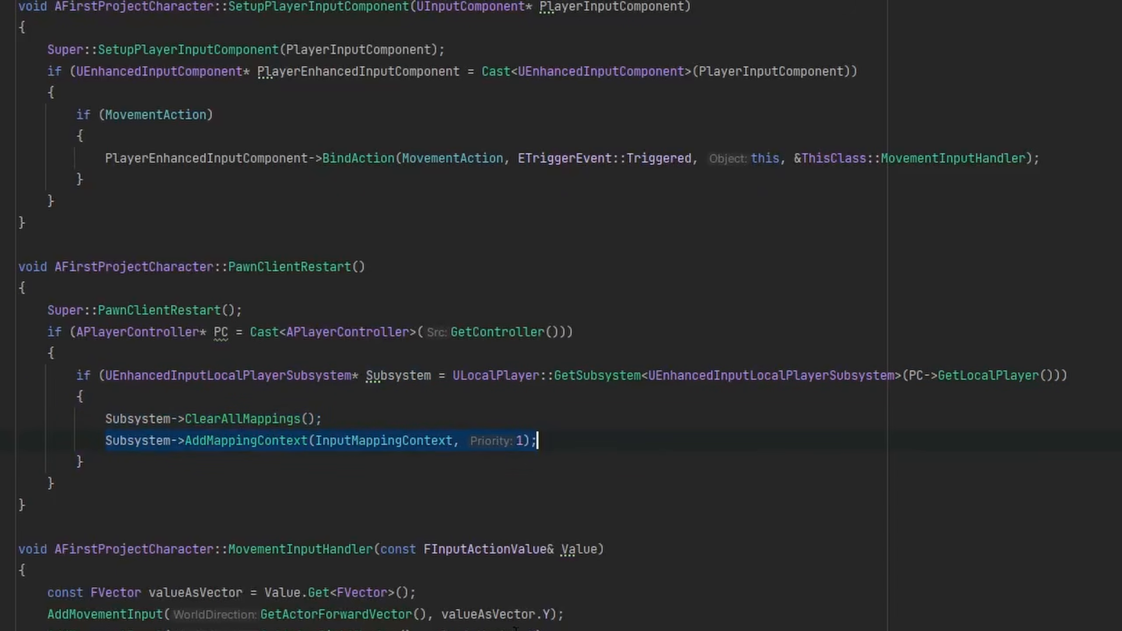
{"action": "left_click", "coordinate": [338, 464]}
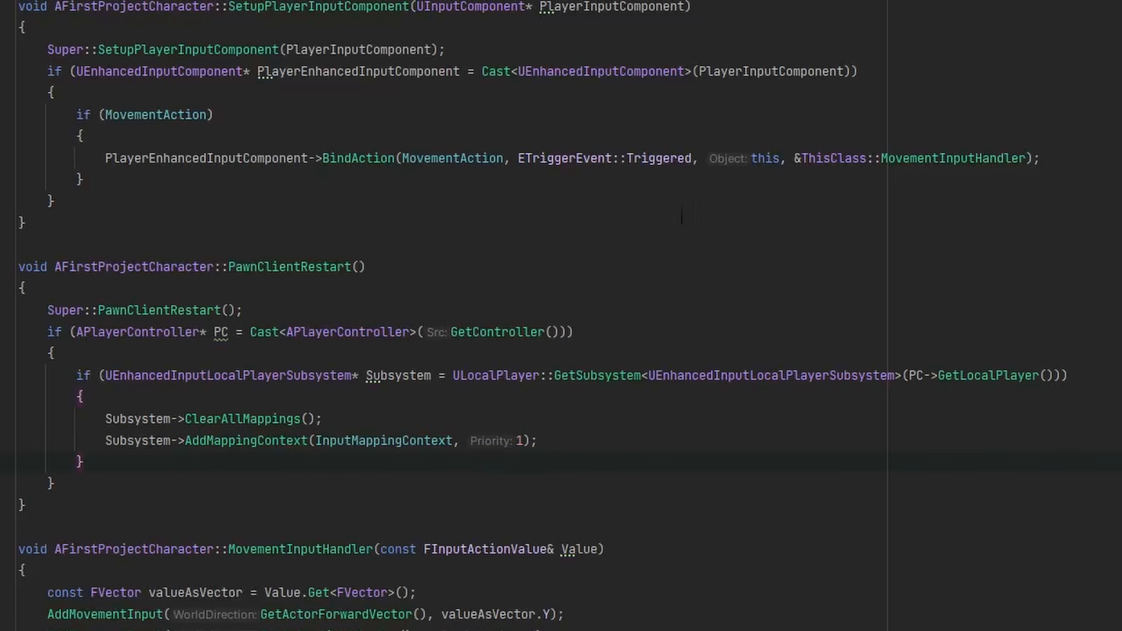
Examine the MovementInputHandler body in FirstProjectCharacter.cpp, from the FVector value to the forward and right AddMovementInput calls.
{"action": "key", "text": "ctrl+minus"}
{"action": "key", "text": "ctrl+minus"}
{"action": "key", "text": "ctrl+Tab"}
{"action": "left_click_drag", "start_coordinate": [416, 297], "coordinate": [42, 301]}
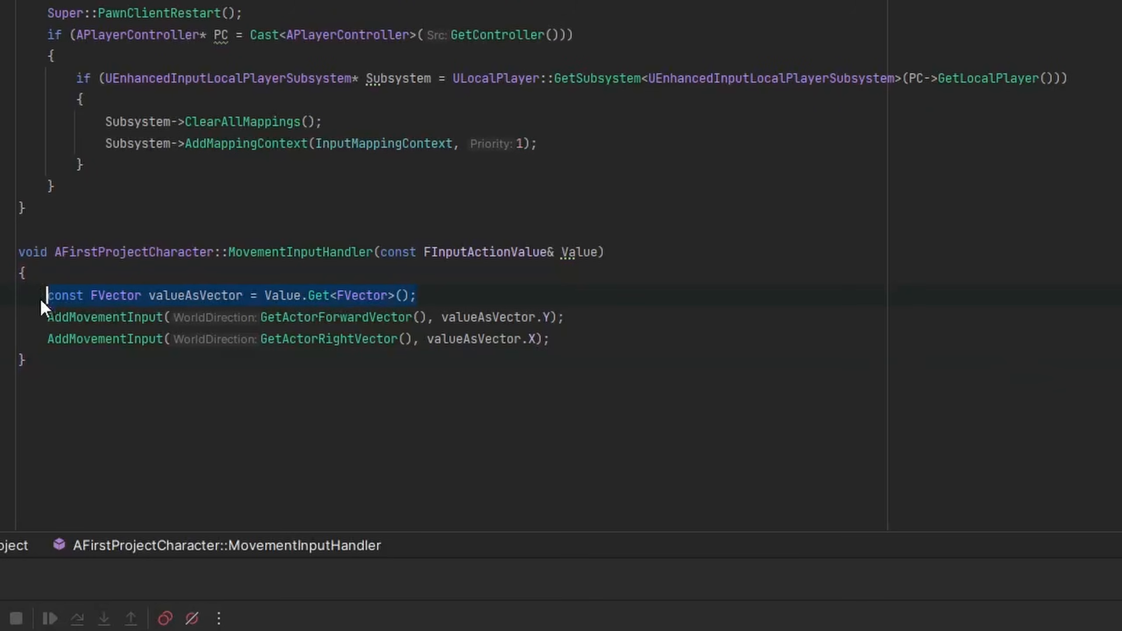
{"action": "left_click", "coordinate": [41, 298]}
{"action": "left_click", "coordinate": [46, 317]}
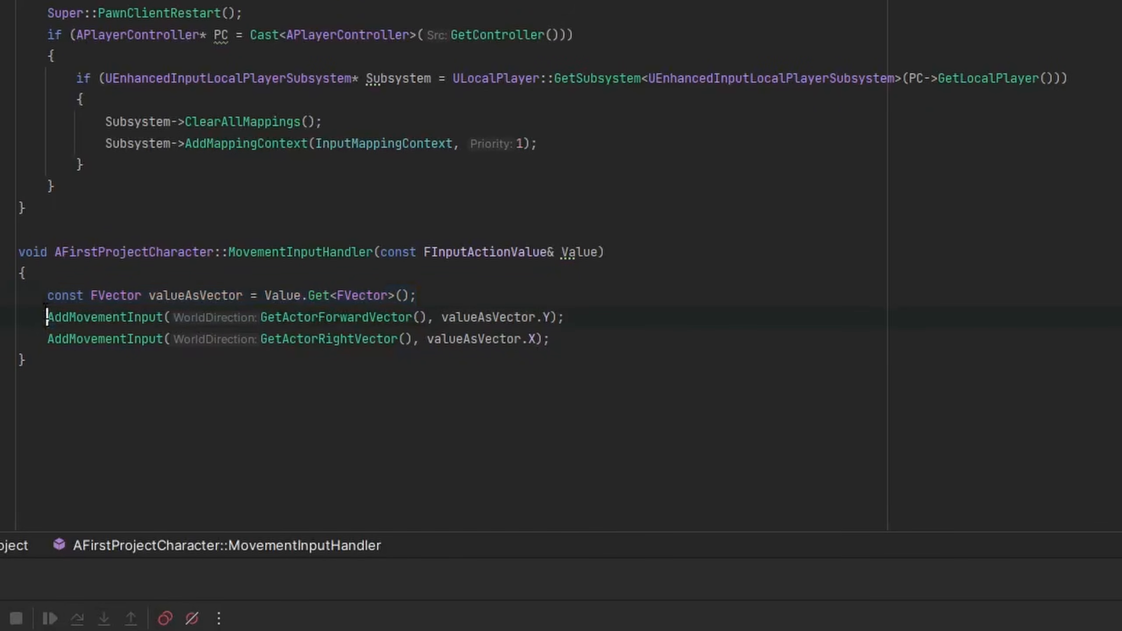
{"action": "left_click_drag", "start_coordinate": [47, 317], "coordinate": [581, 319]}
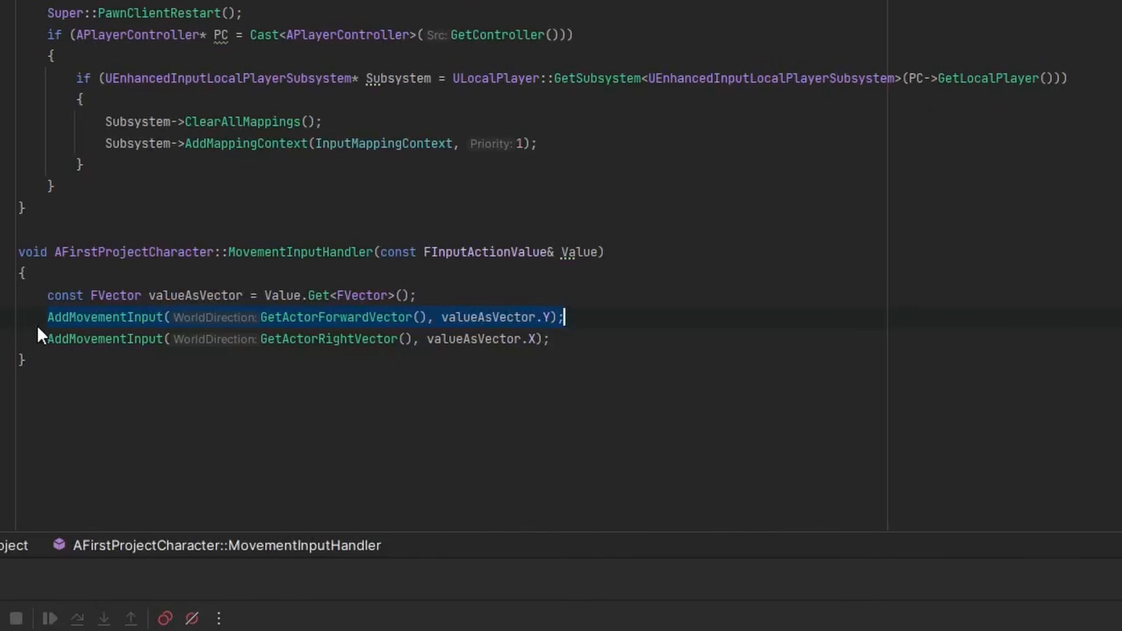
{"action": "left_click", "coordinate": [49, 339]}
{"action": "left_click_drag", "start_coordinate": [50, 339], "coordinate": [565, 329]}
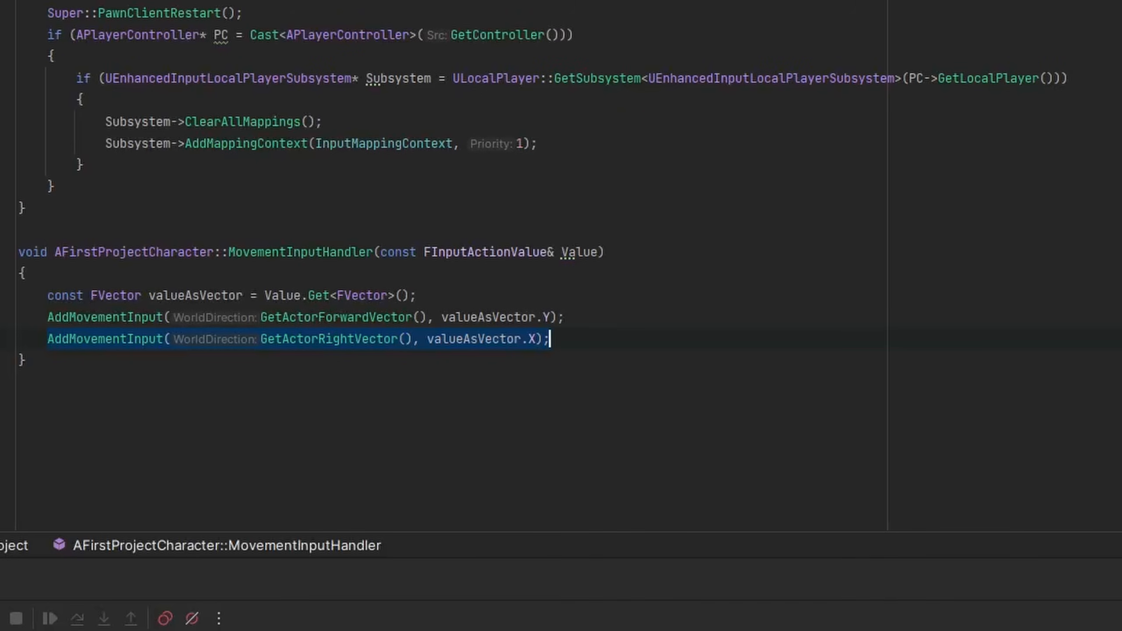
Review the full FirstProjectCharacter.h header and the matching FirstProjectCharacter.cpp implementation once more.
{"action": "left_click", "coordinate": [293, 408]}
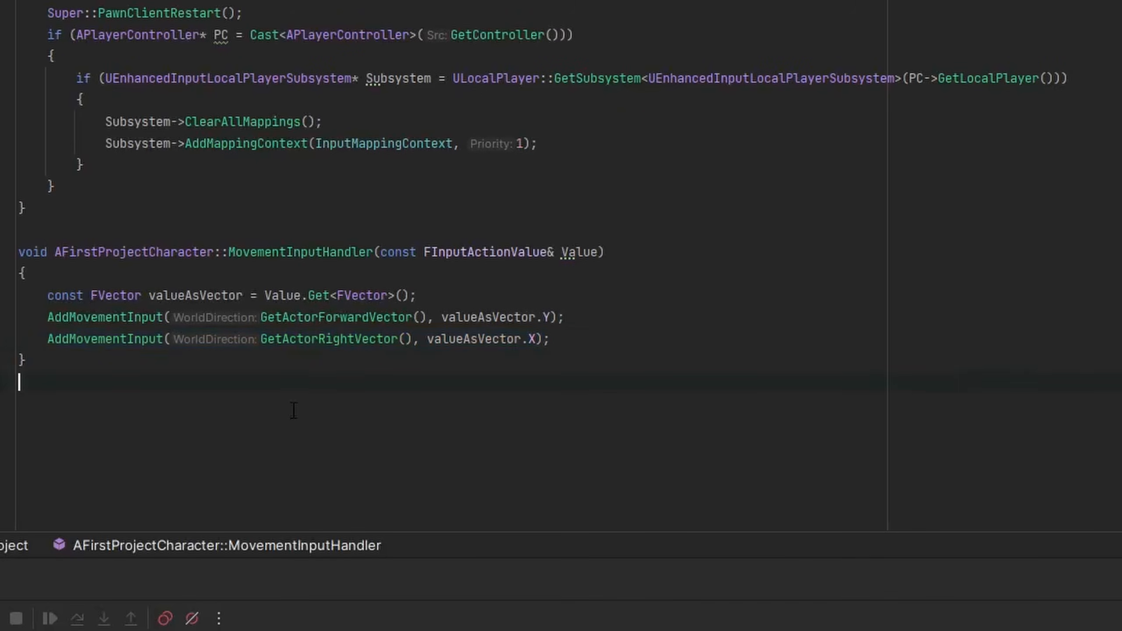
{"action": "key", "text": "BackSpace"}
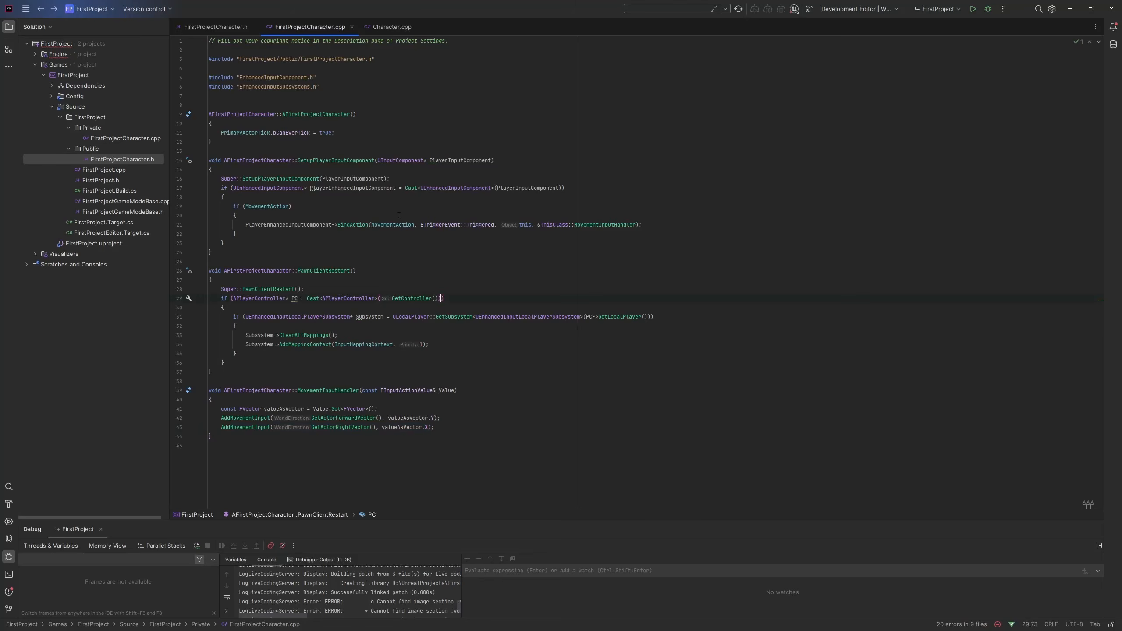
{"action": "key", "text": "ctrl+Tab"}
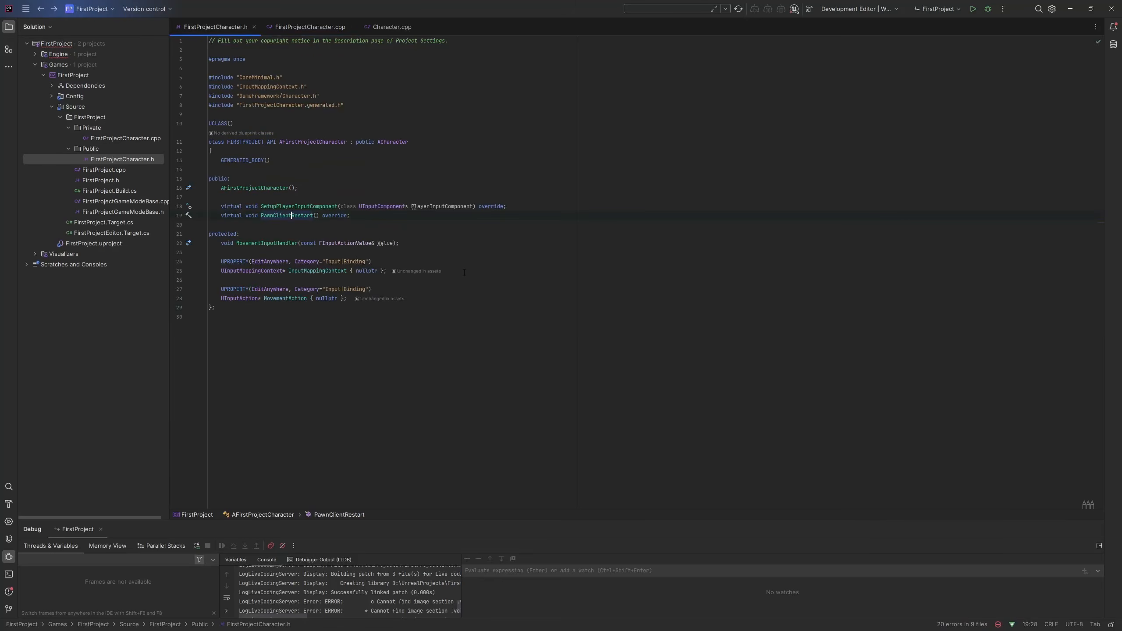
{"action": "key", "text": "ctrl+Tab"}
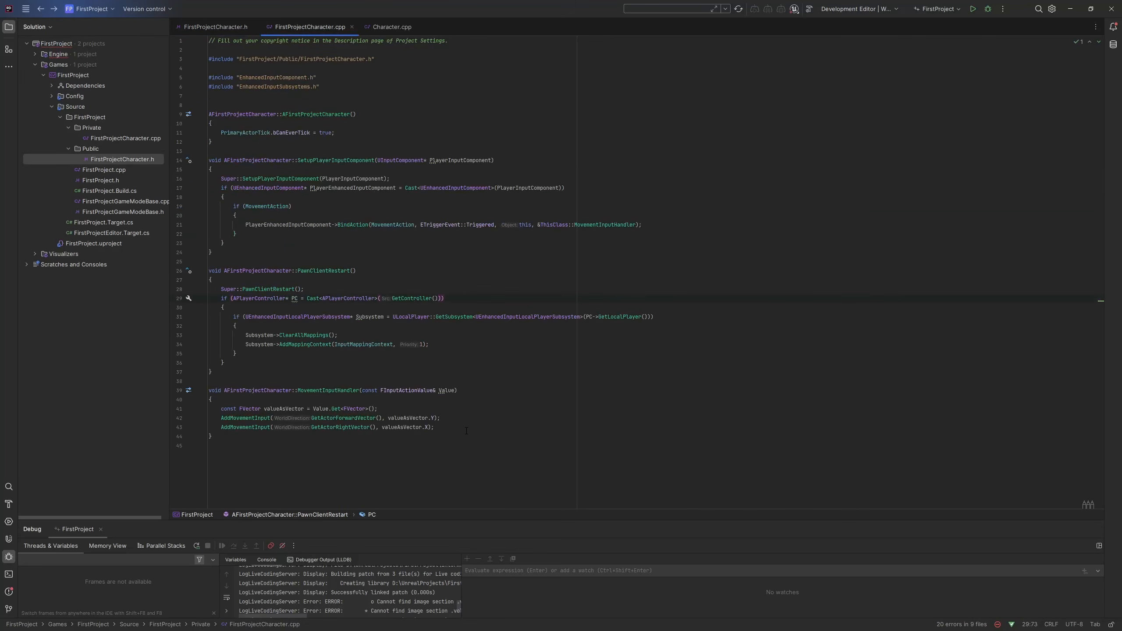
{"action": "key", "text": "alt+Tab"}
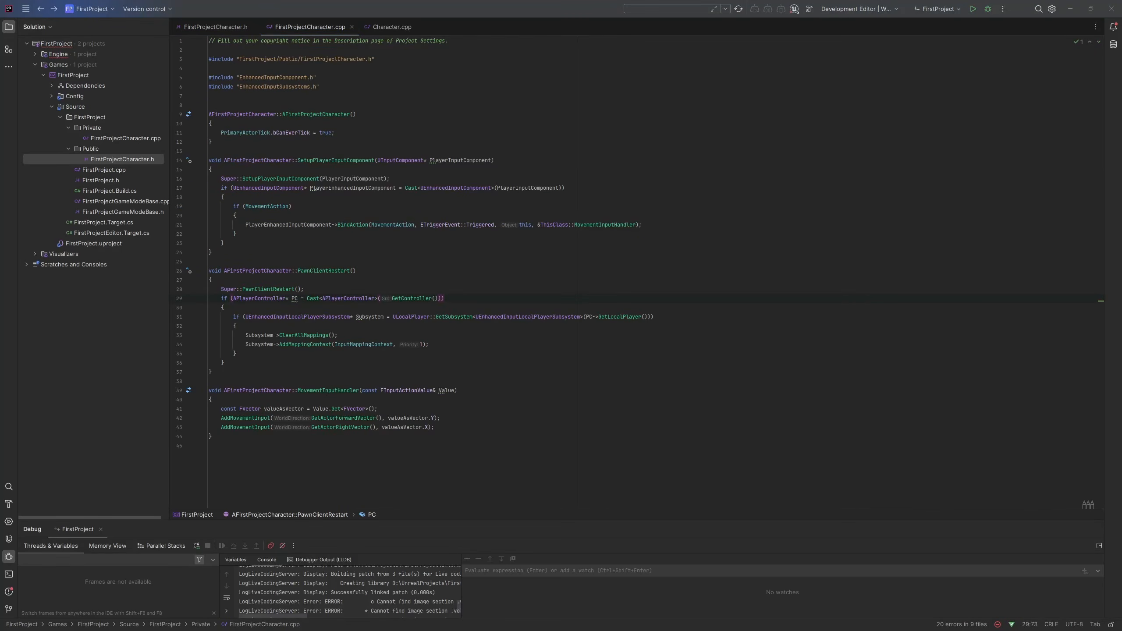
{"action": "left_click", "coordinate": [590, 239]}
{"action": "left_click", "coordinate": [513, 300]}
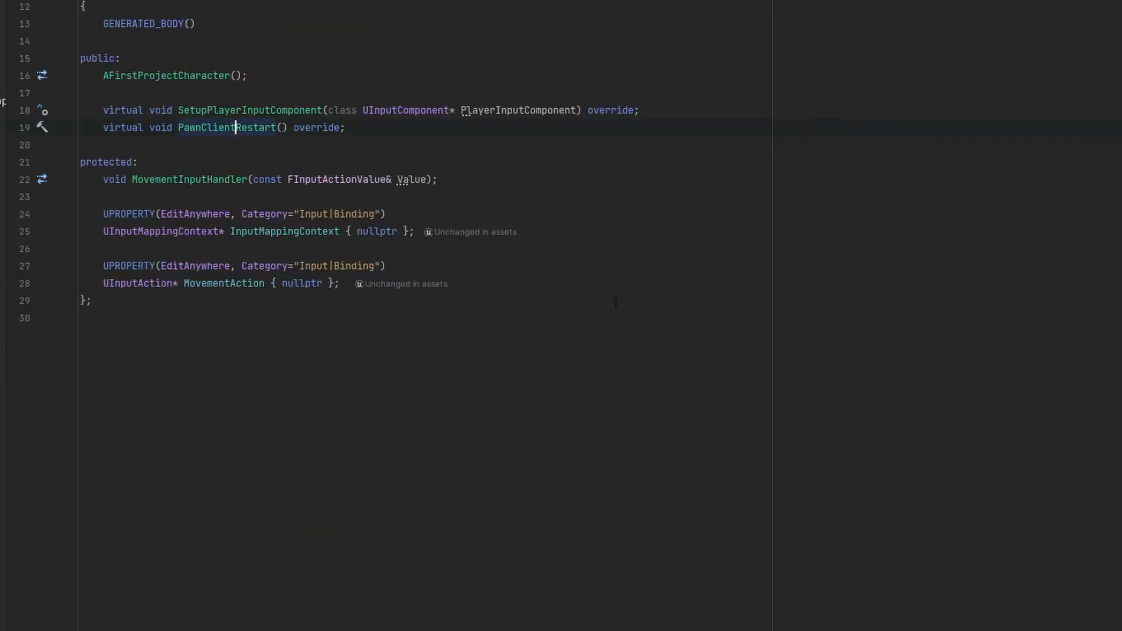
Examine the InputMappingContext and MovementAction properties in FirstProjectCharacter.h, including their "Input|Binding" category.
{"action": "left_click", "coordinate": [668, 227]}
{"action": "left_click_drag", "start_coordinate": [668, 225], "coordinate": [671, 188]}
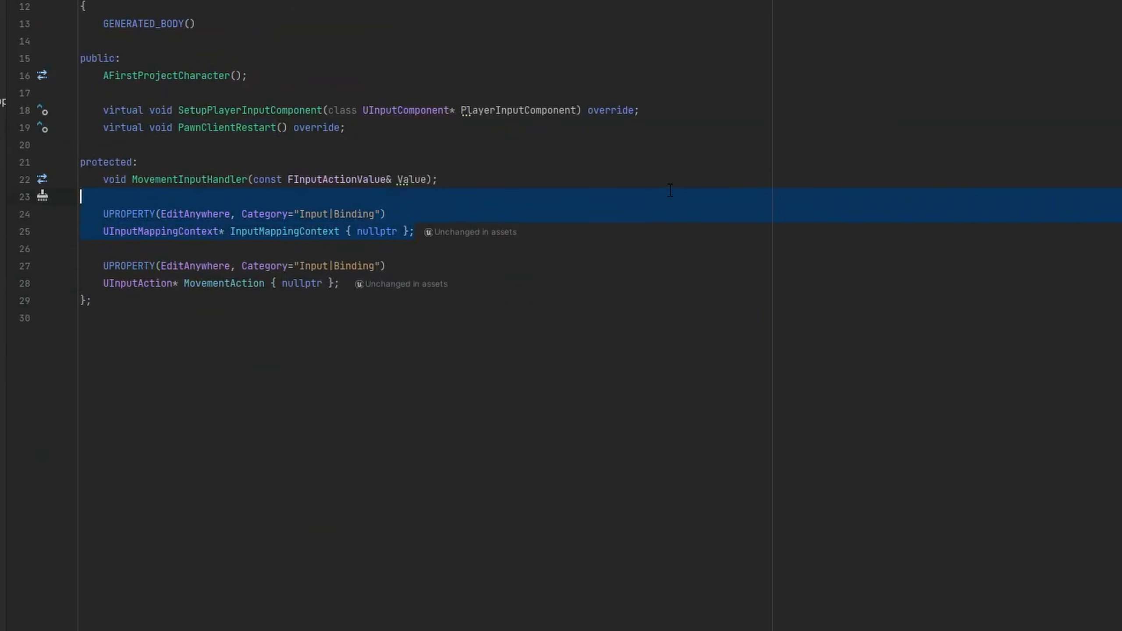
{"action": "left_click_drag", "start_coordinate": [611, 280], "coordinate": [646, 245]}
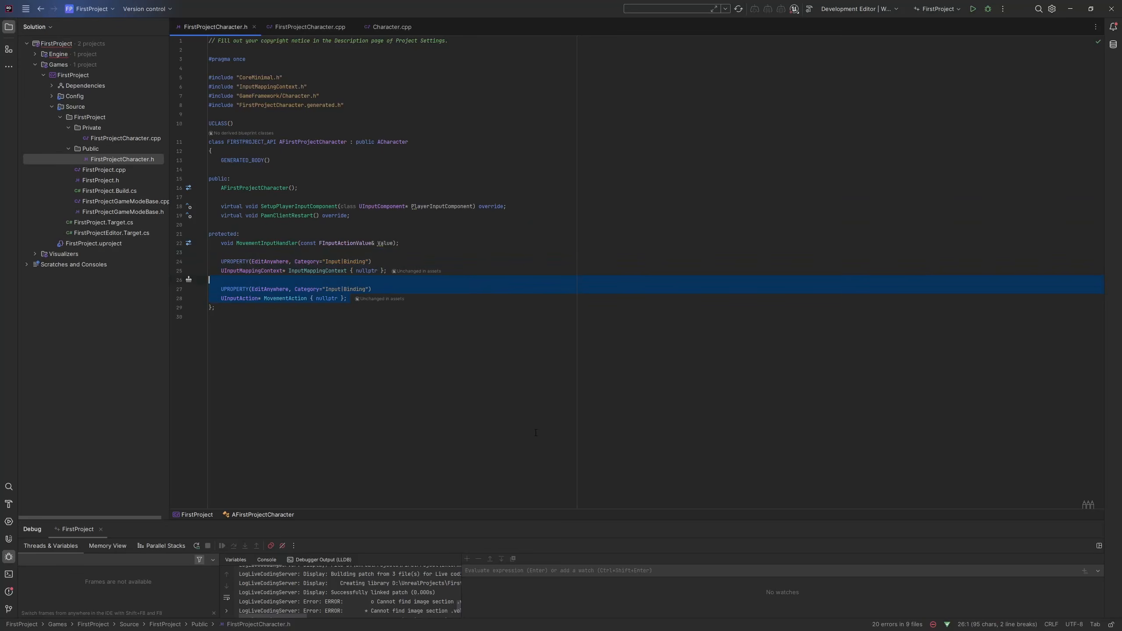
{"action": "left_click", "coordinate": [335, 329]}
{"action": "left_click_drag", "start_coordinate": [323, 289], "coordinate": [372, 289]}
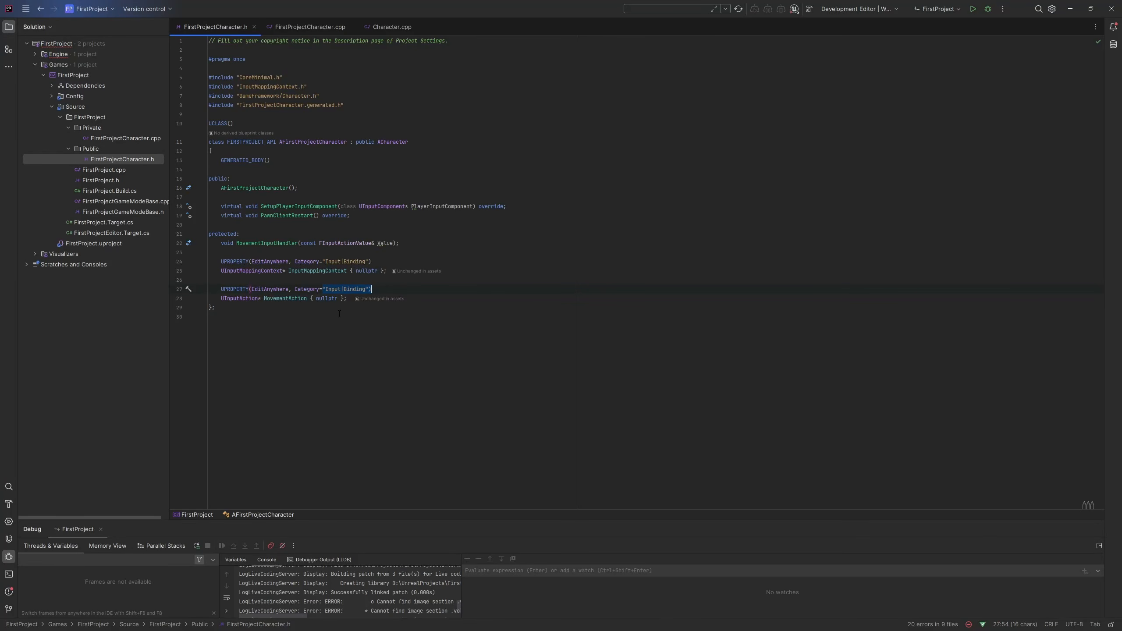
Switch to the Unreal Editor, open BP_Character from the Gameplay folder and check its parent class against the C++ source.
{"action": "left_click", "coordinate": [1070, 9]}
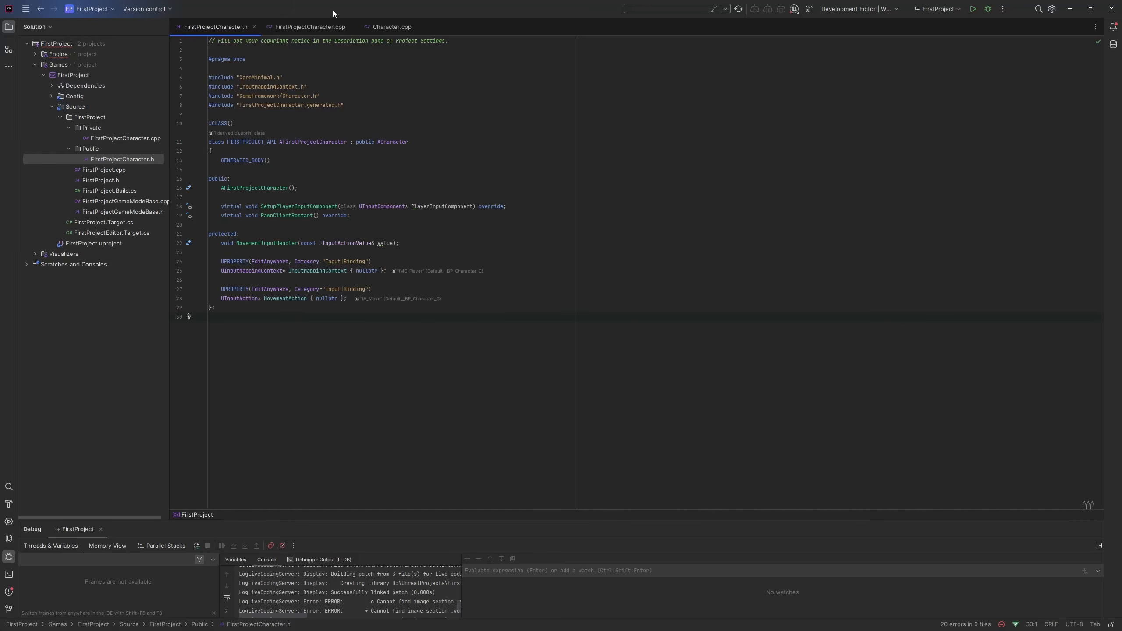
{"action": "left_click", "coordinate": [1071, 8]}
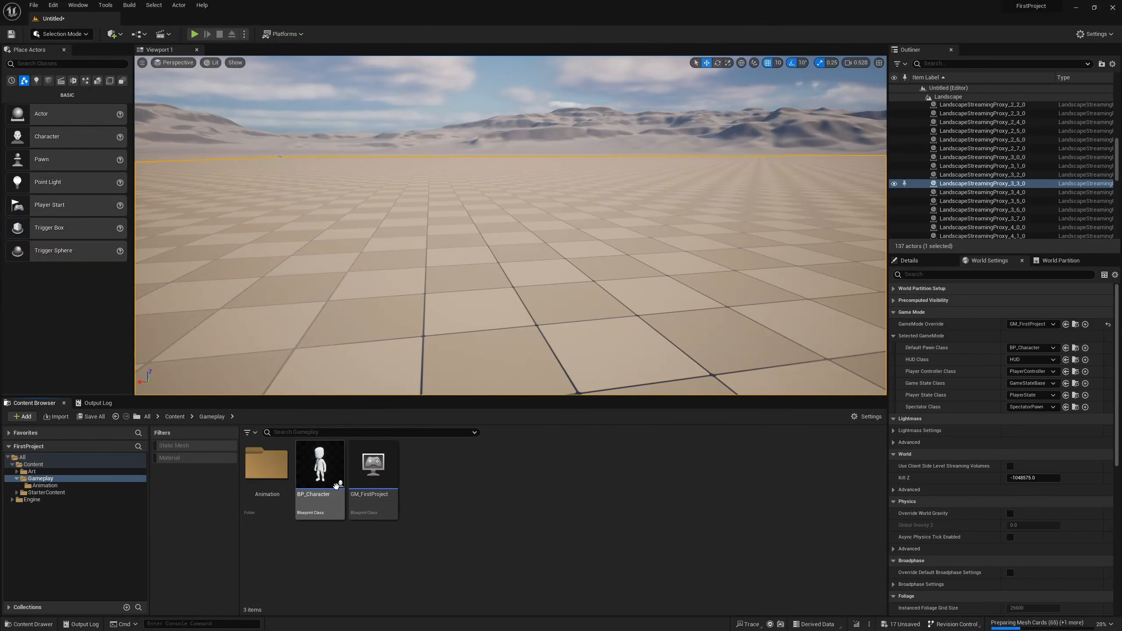
{"action": "double_click", "coordinate": [314, 485]}
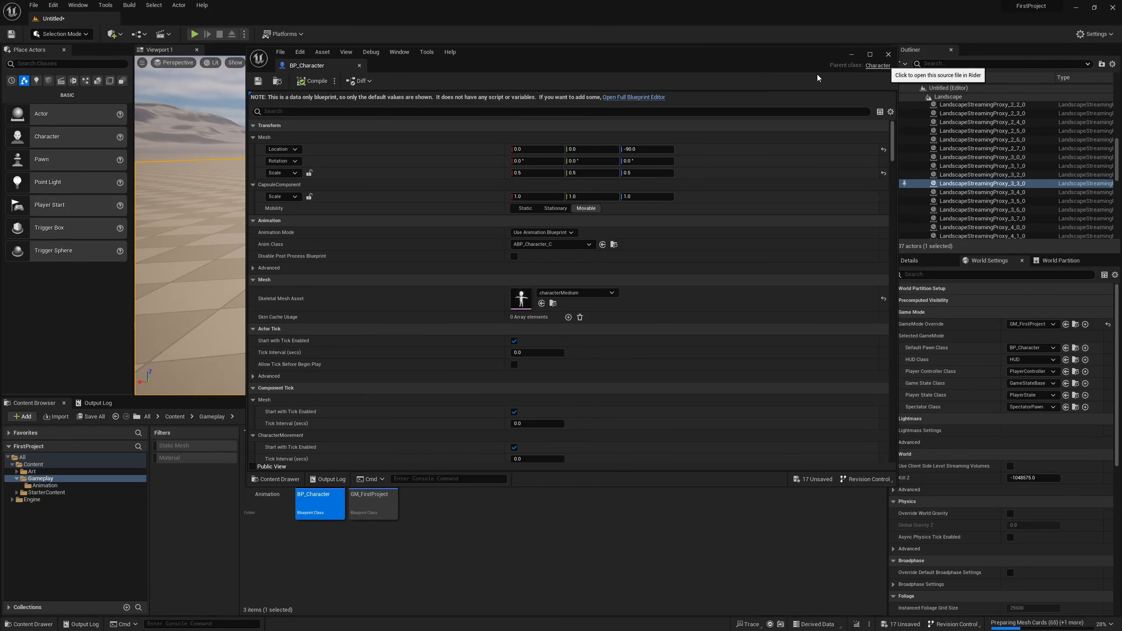
{"action": "left_click", "coordinate": [878, 65]}
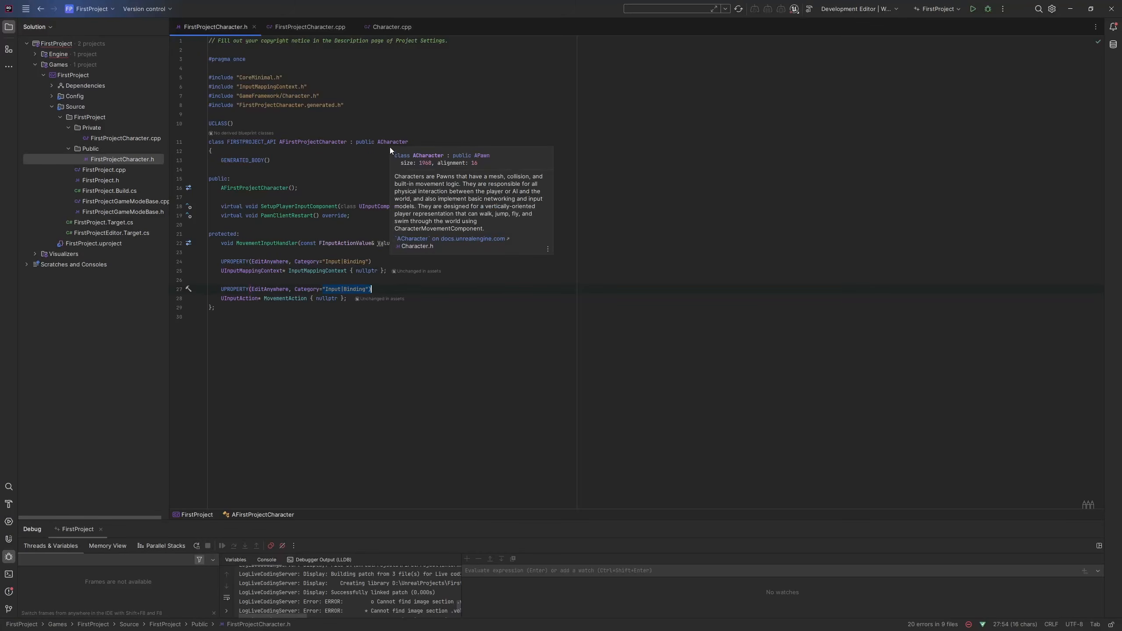
{"action": "left_click", "coordinate": [1070, 9]}
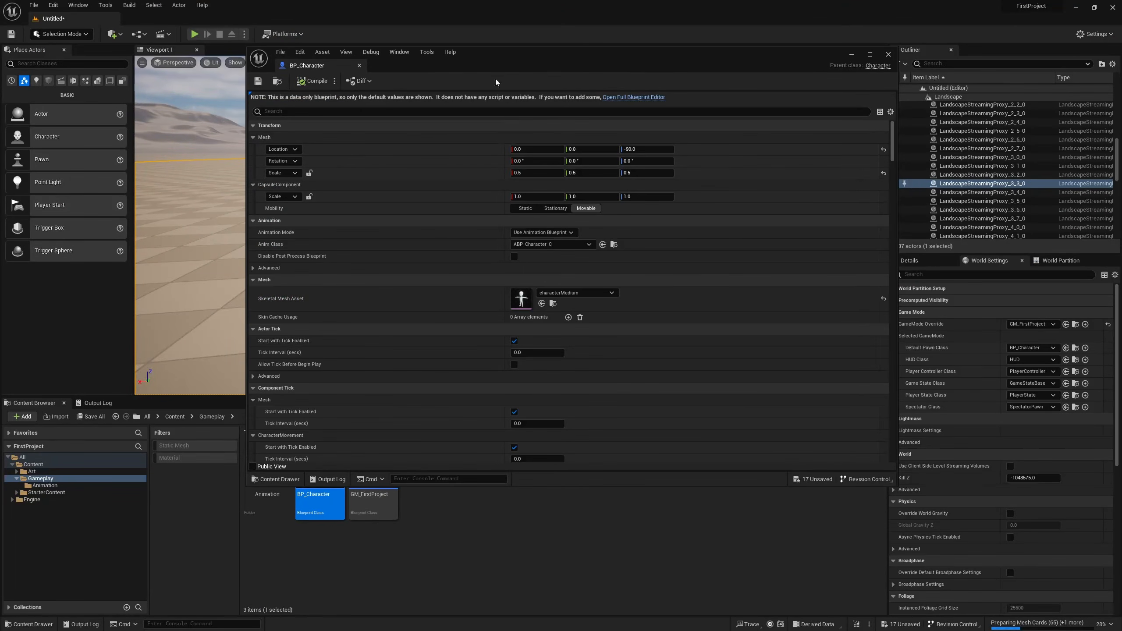
Open BP_Character in the full Blueprint editor and reparent it to FirstProjectCharacter.
{"action": "left_click", "coordinate": [620, 96]}
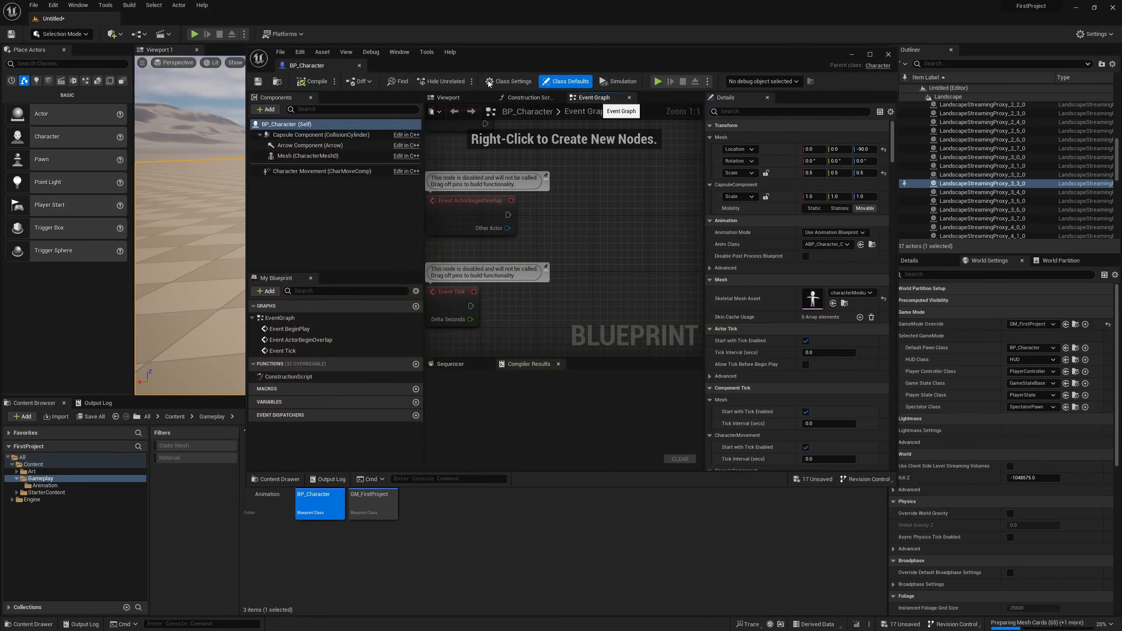
{"action": "left_click", "coordinate": [834, 138]}
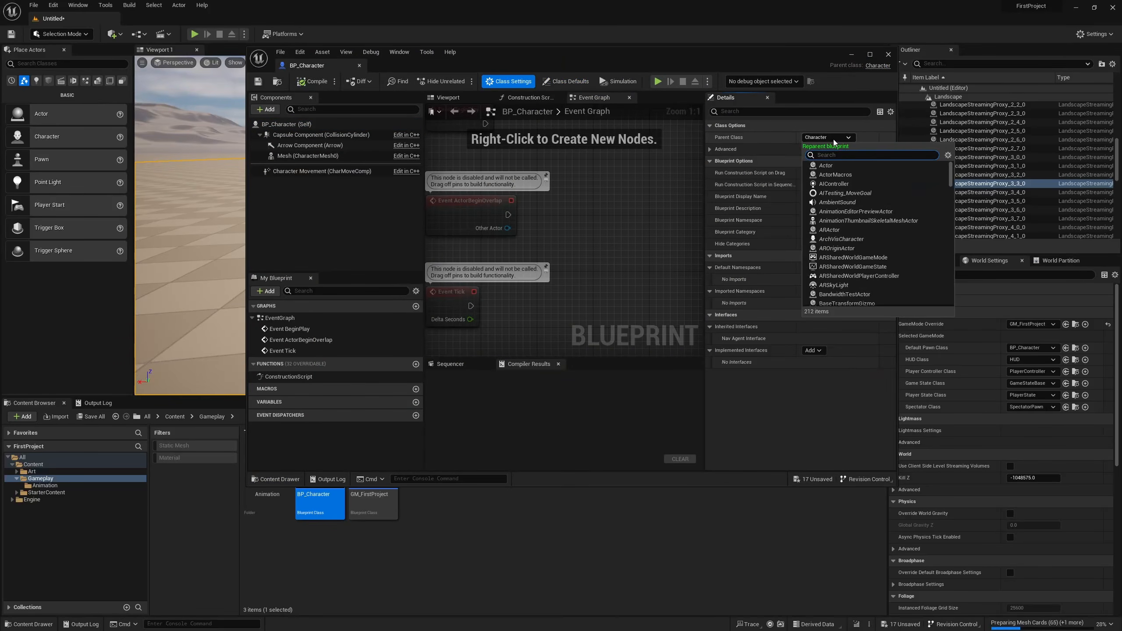
{"action": "type", "text": "firs"}
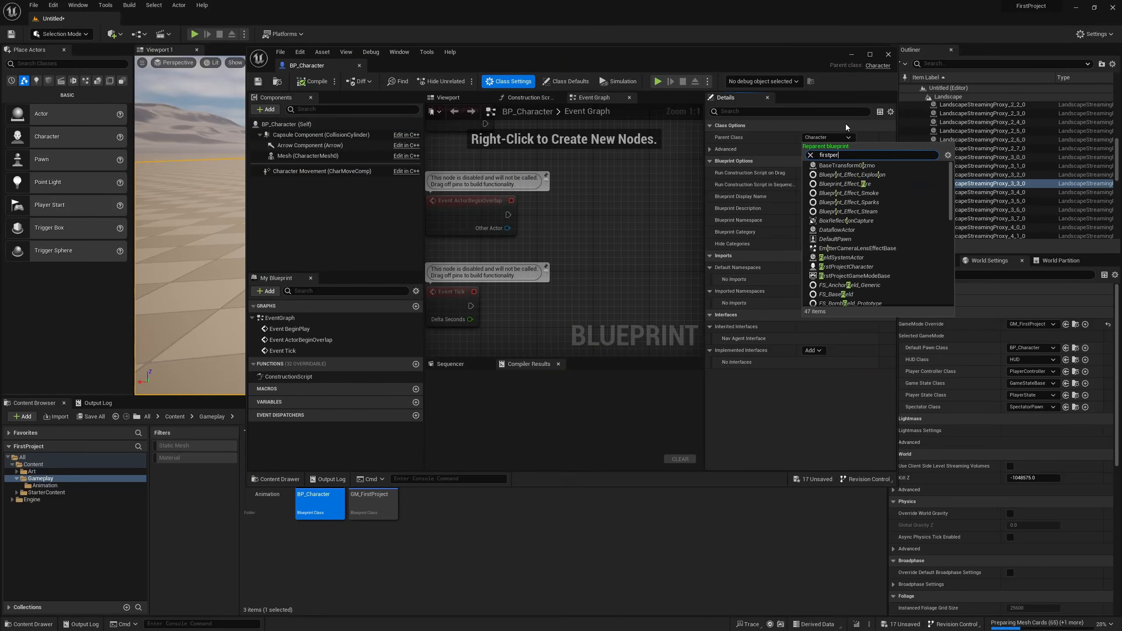
{"action": "type", "text": "tpe"}
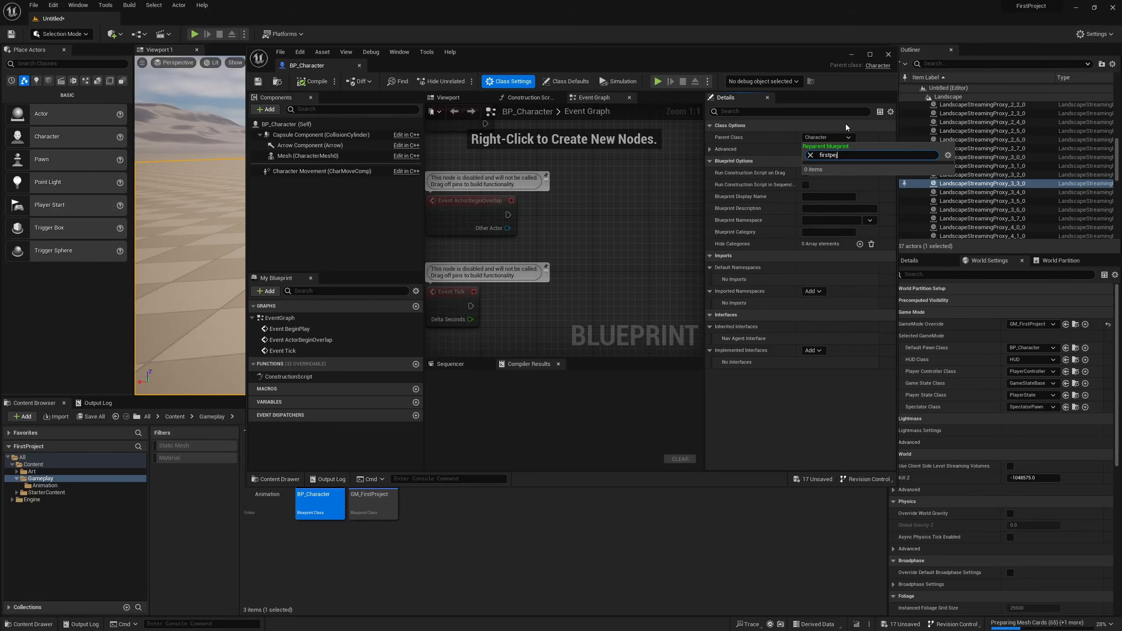
{"action": "key", "text": "BackSpace"}
{"action": "type", "text": "roj"}
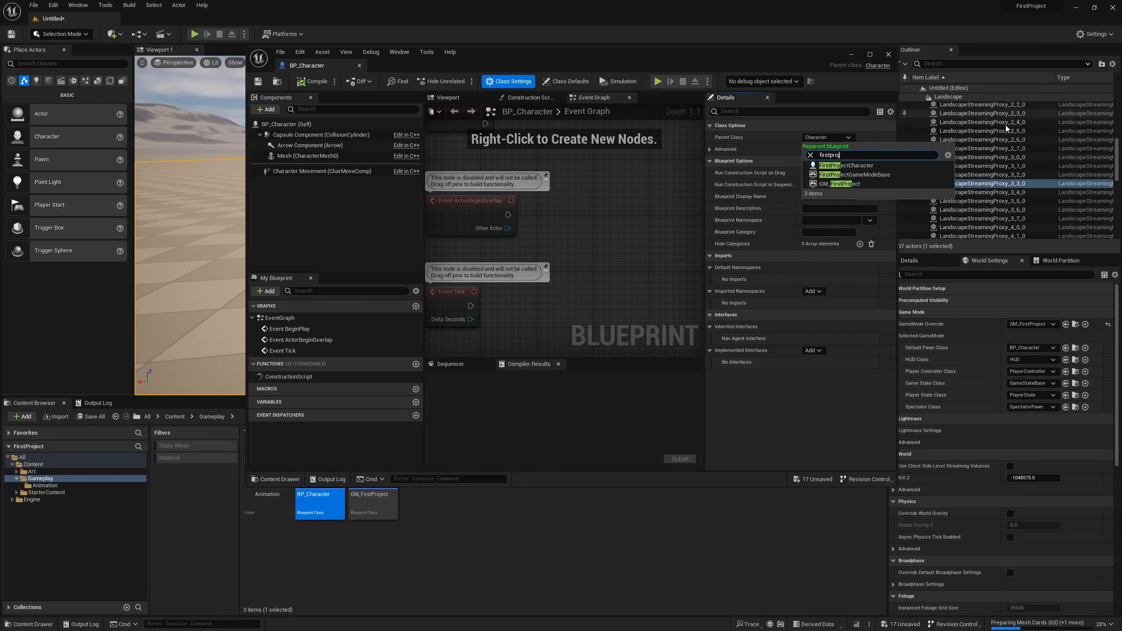
{"action": "left_click", "coordinate": [896, 169]}
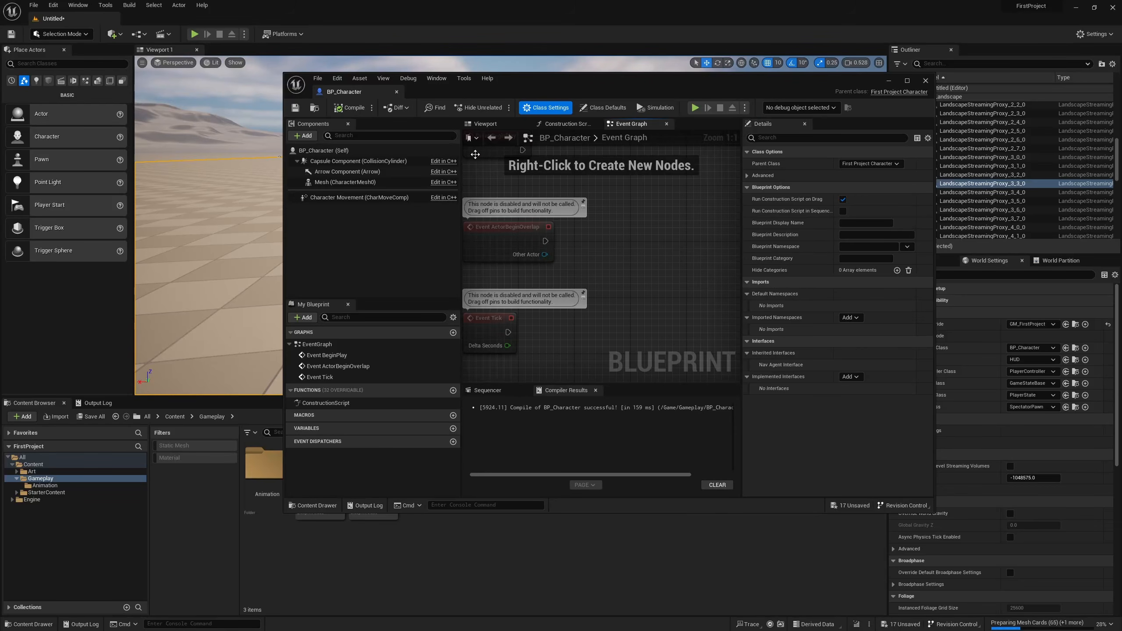
Inspect the Input Mapping Context and Movement Action bindings in BP_Character's class defaults, then close the blueprint.
{"action": "left_click", "coordinate": [604, 108]}
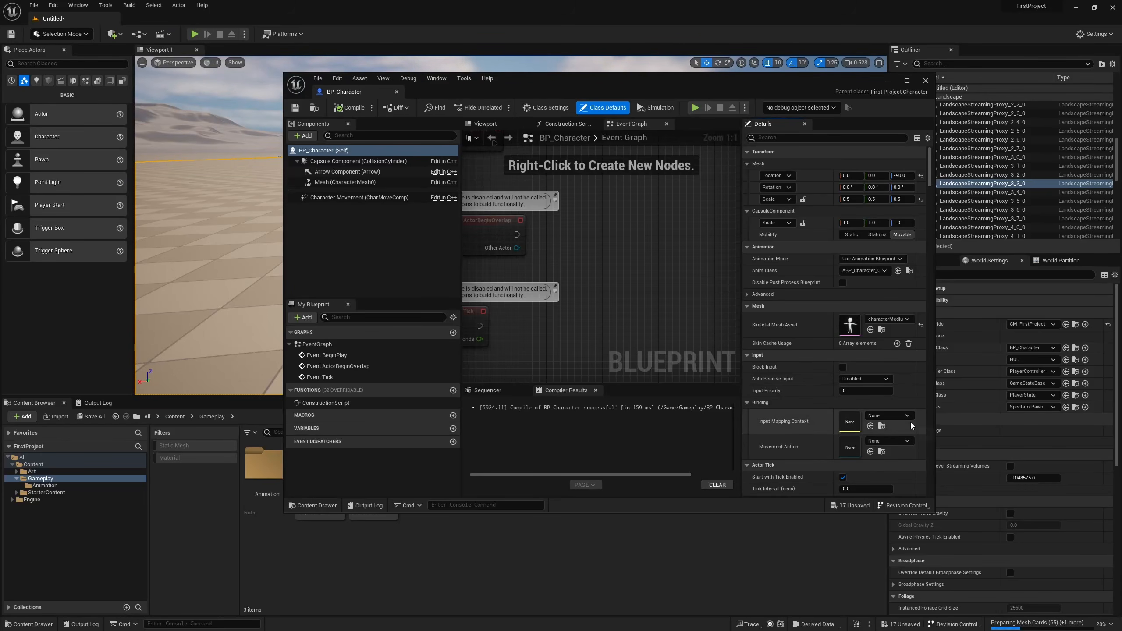
{"action": "left_click", "coordinate": [897, 445]}
{"action": "left_click", "coordinate": [897, 444]}
{"action": "left_click", "coordinate": [897, 417]}
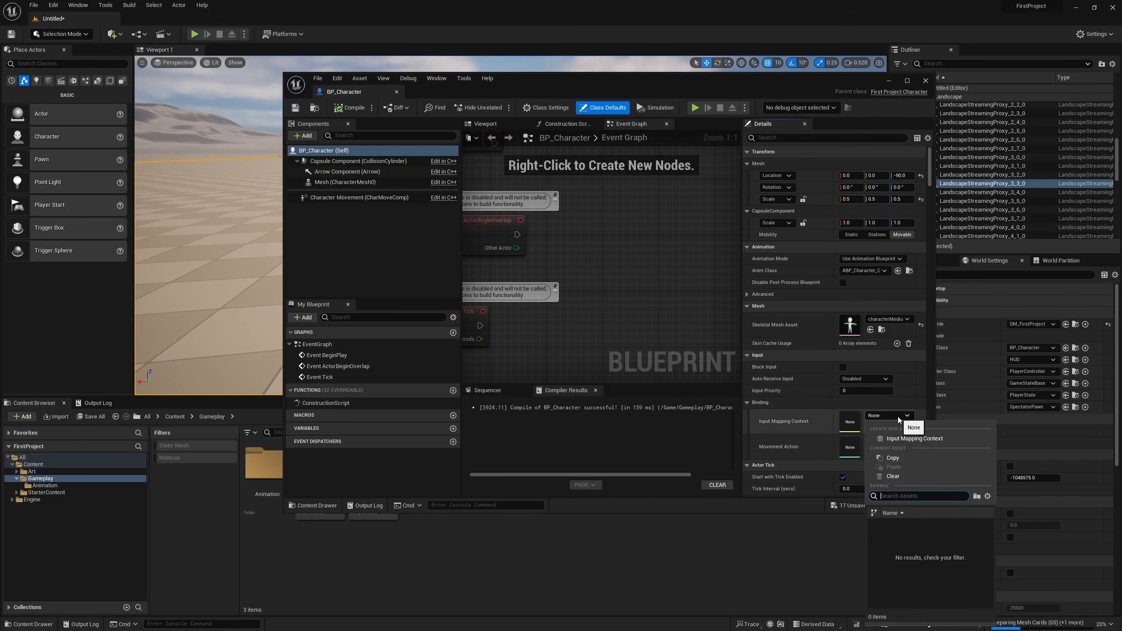
{"action": "left_click", "coordinate": [902, 417]}
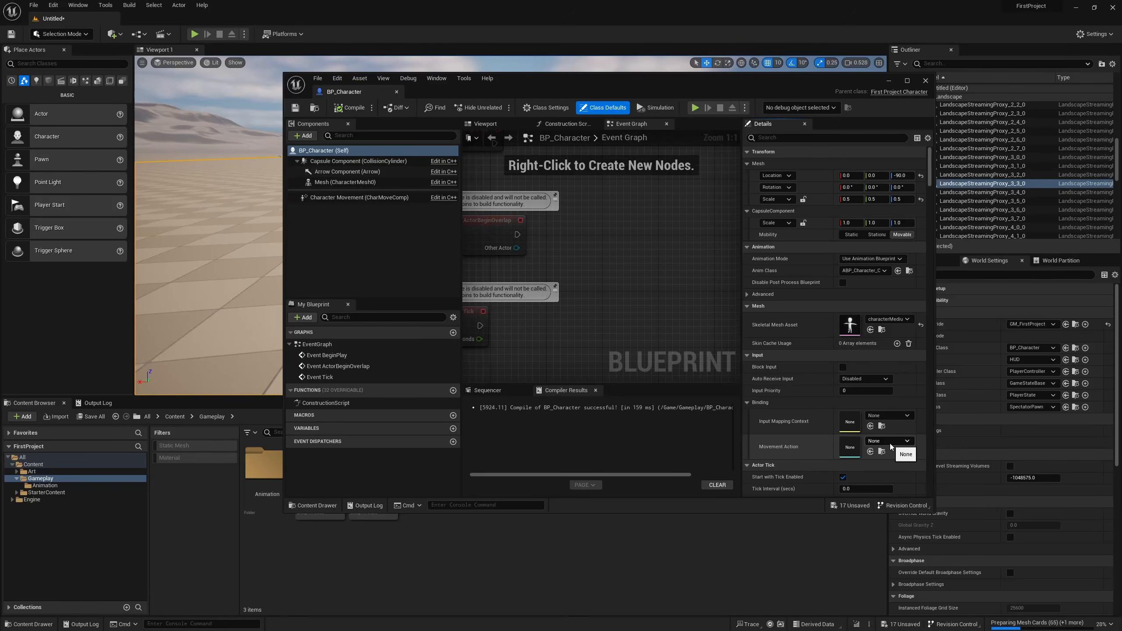
{"action": "left_click", "coordinate": [922, 82]}
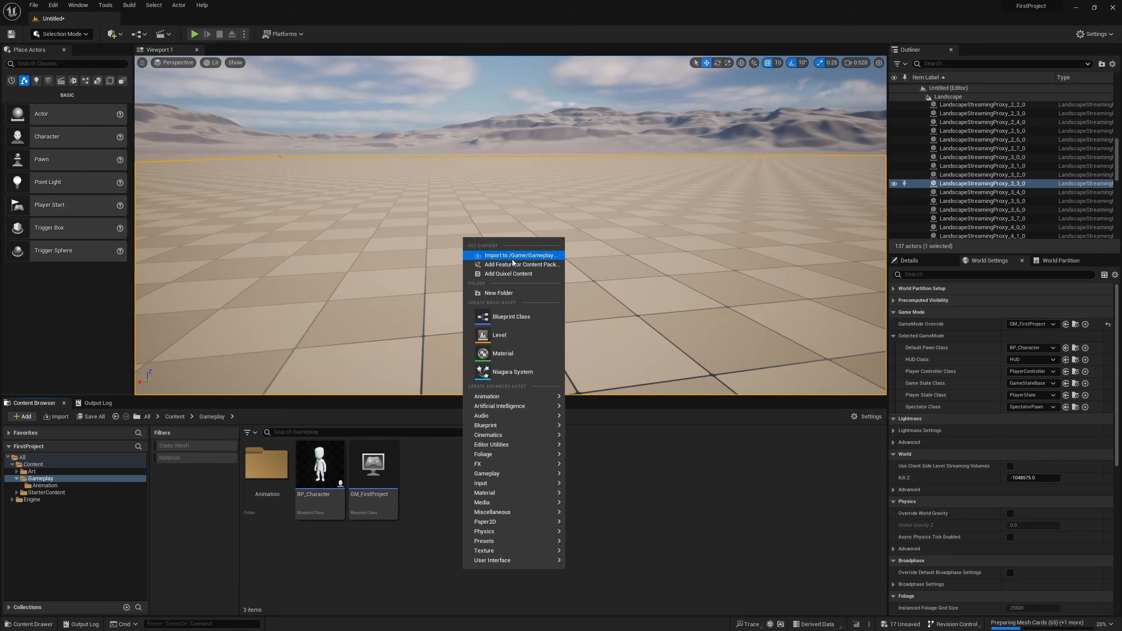
Create a folder named Input inside Gameplay and open it.
{"action": "right_click", "coordinate": [464, 544]}
{"action": "left_click", "coordinate": [499, 295]}
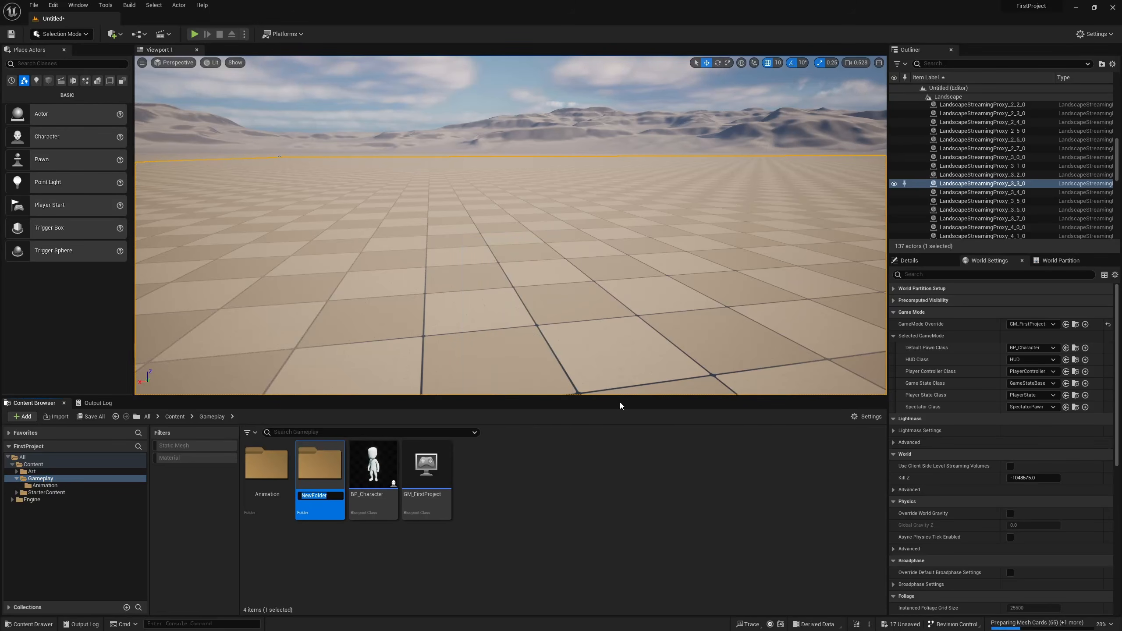
{"action": "type", "text": "Input"}
{"action": "key", "text": "Return"}
{"action": "key", "text": "Return"}
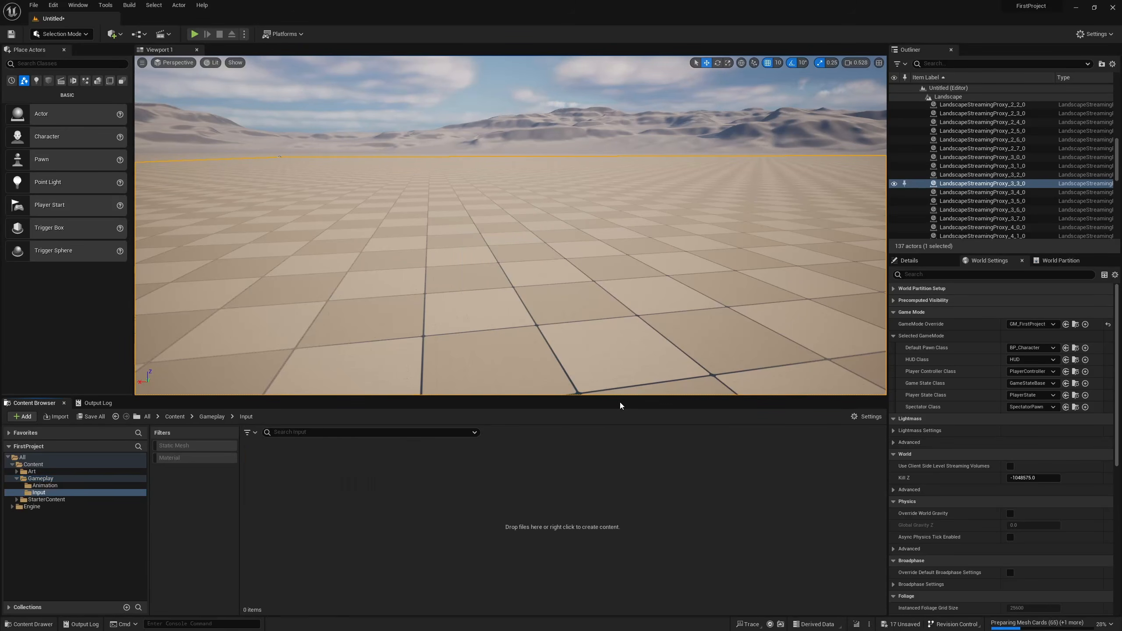
Create an Input Mapping Context asset named IMC_Player in the Input folder.
{"action": "right_click", "coordinate": [401, 518]}
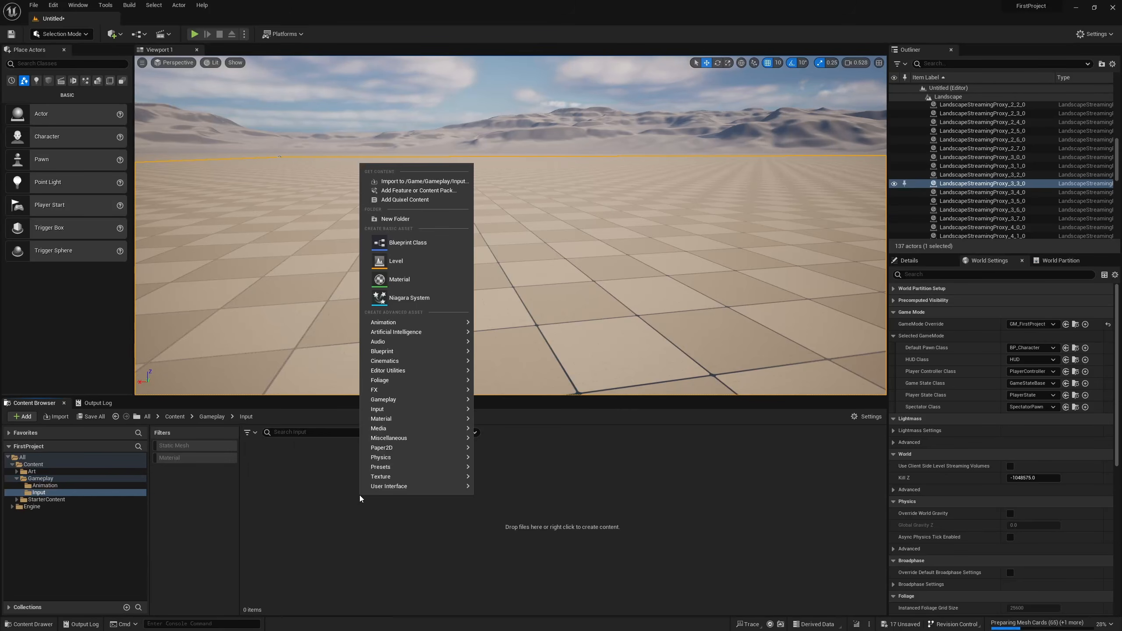
{"action": "mouse_move", "coordinate": [459, 414]}
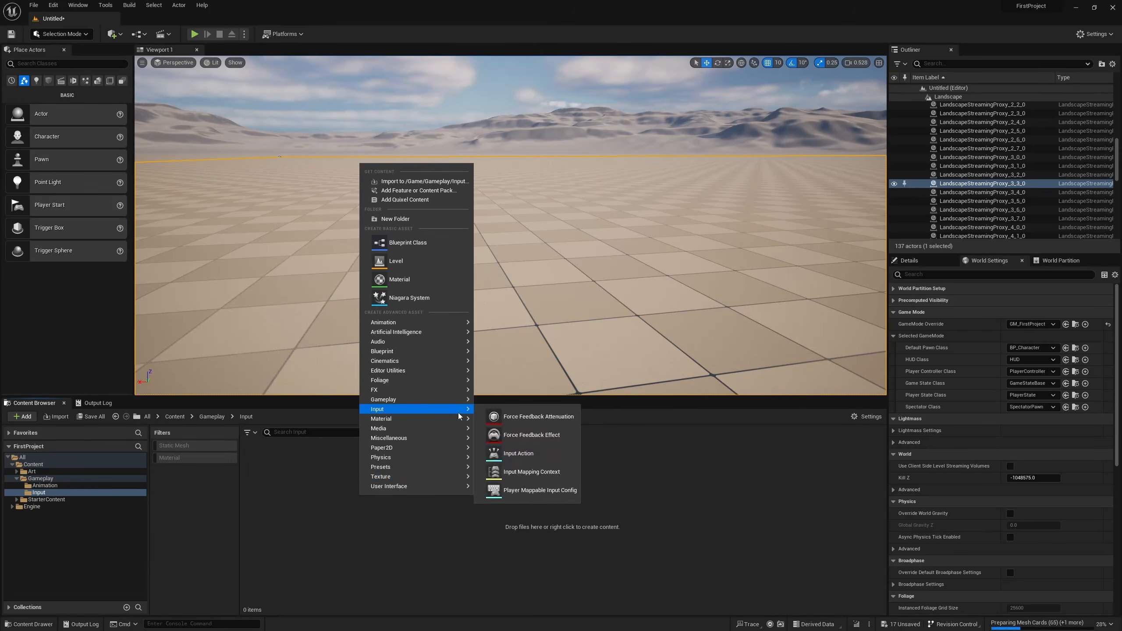
{"action": "left_click", "coordinate": [533, 473]}
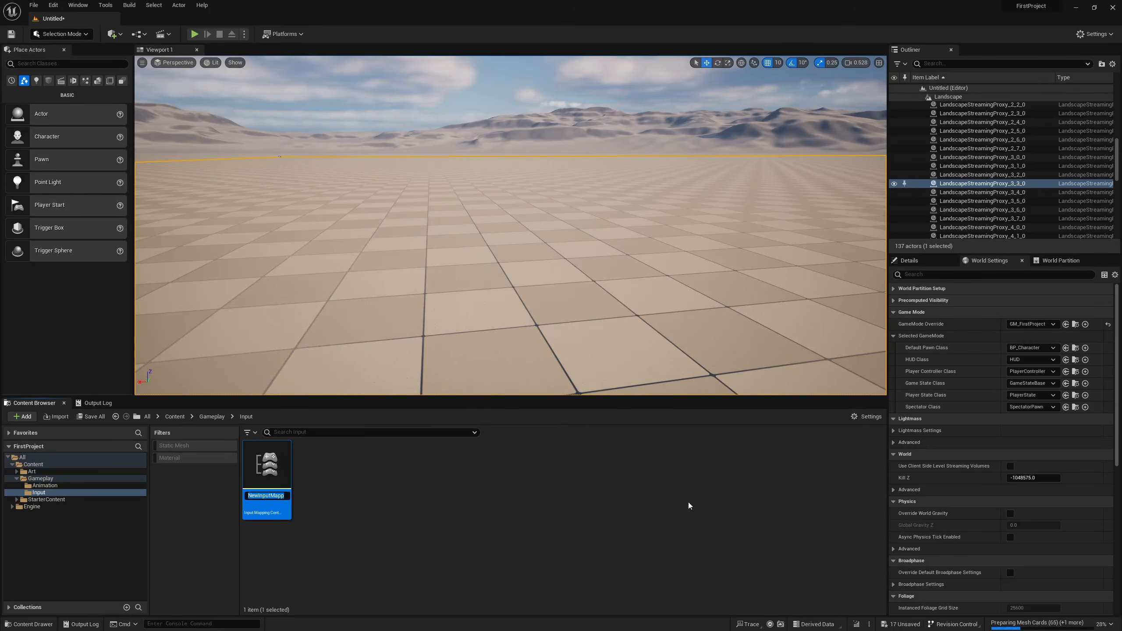
{"action": "type", "text": "IMC_Player"}
{"action": "key", "text": "Return"}
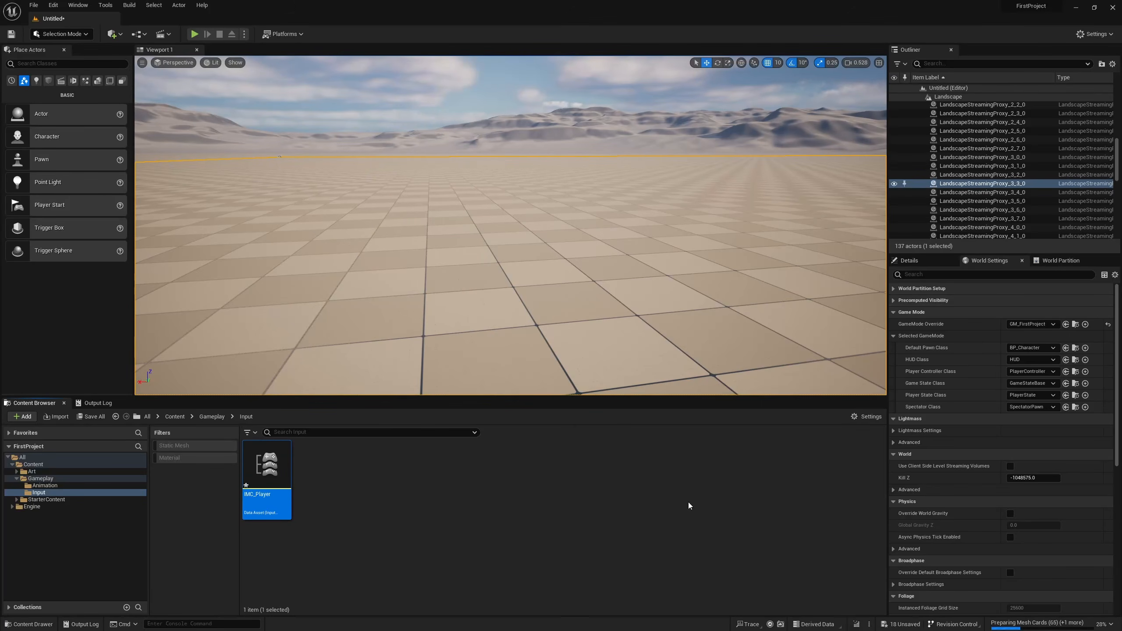
Create an Input Action asset named IA_Move in the Input folder and open it.
{"action": "right_click", "coordinate": [358, 492]}
{"action": "mouse_move", "coordinate": [495, 419]}
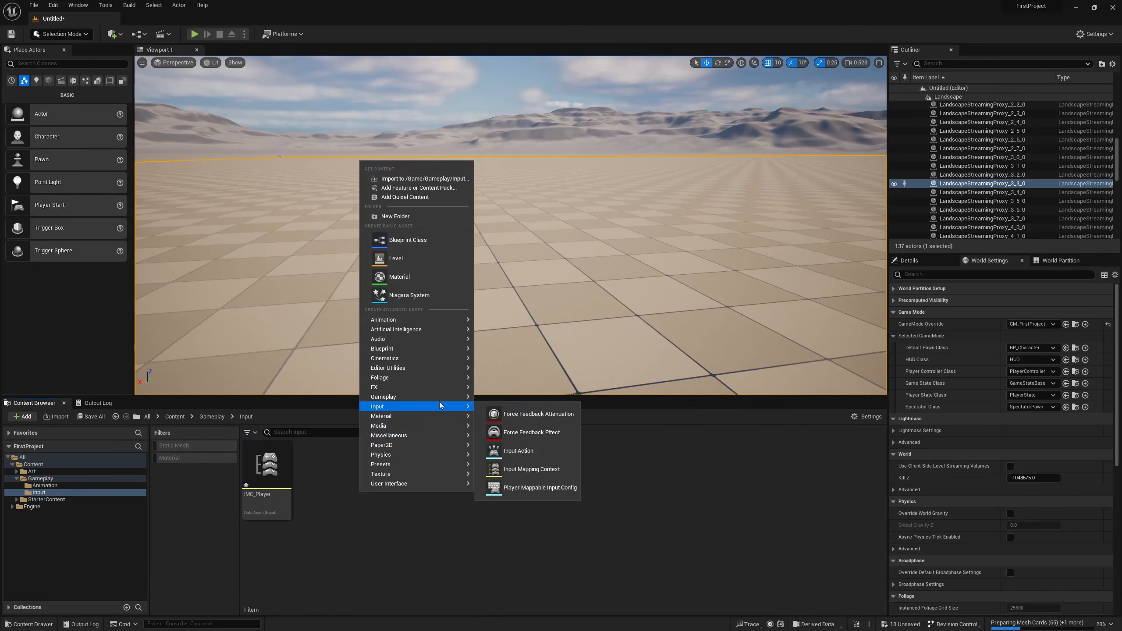
{"action": "left_click", "coordinate": [523, 449]}
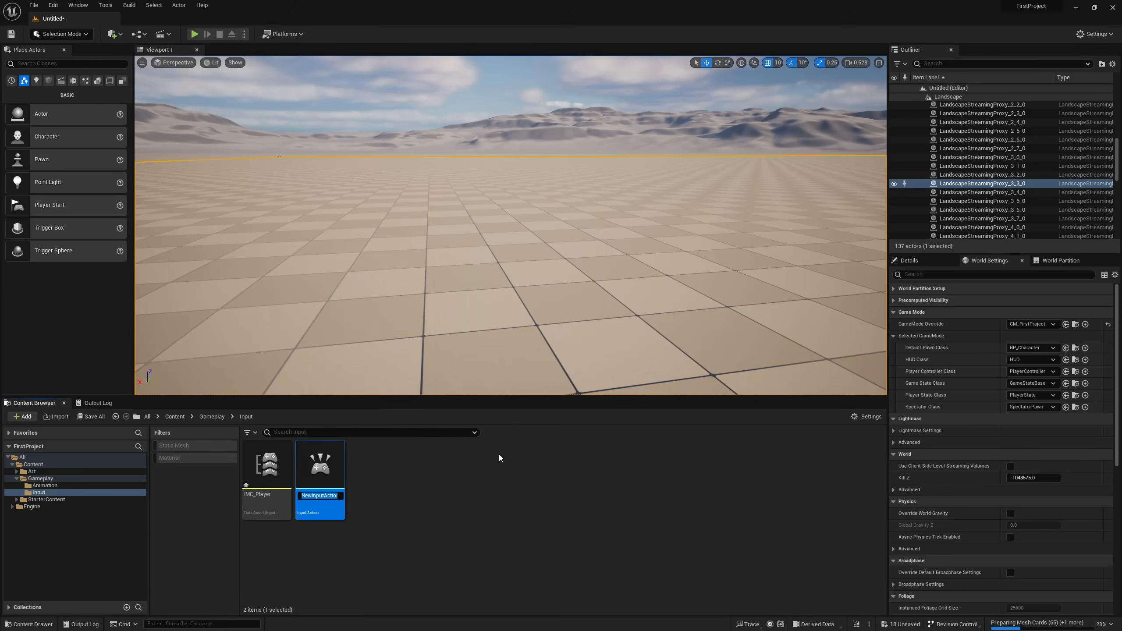
{"action": "type", "text": "IA_Move"}
{"action": "key", "text": "Return"}
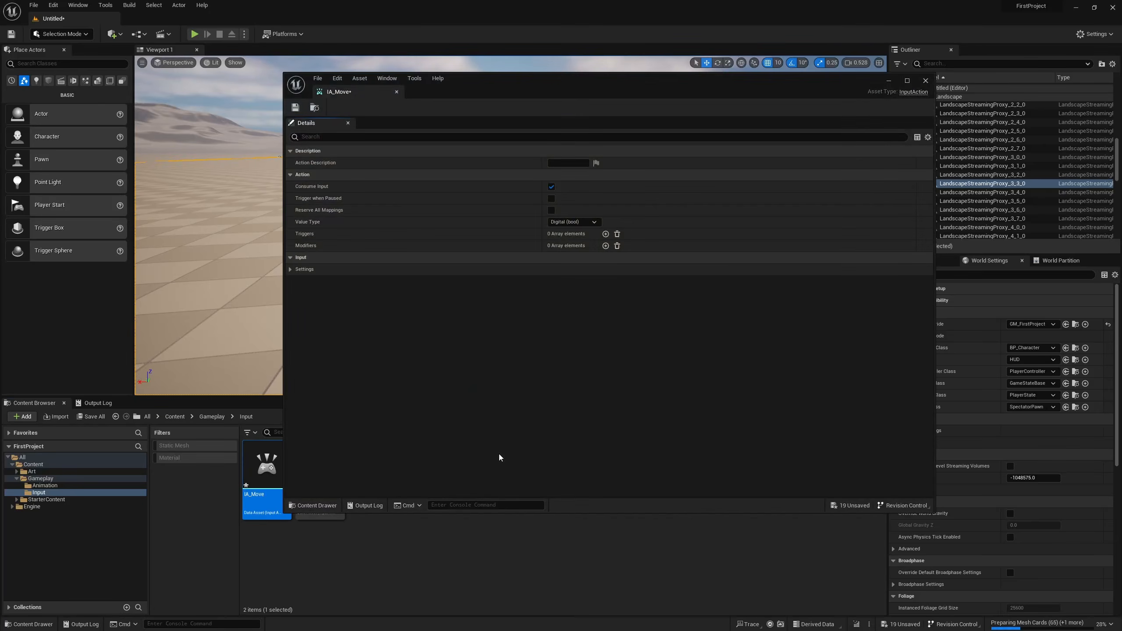
Set IA_Move's value type to Axis2D (Vector2D) and save the asset.
{"action": "left_click", "coordinate": [565, 222]}
{"action": "left_click", "coordinate": [590, 250]}
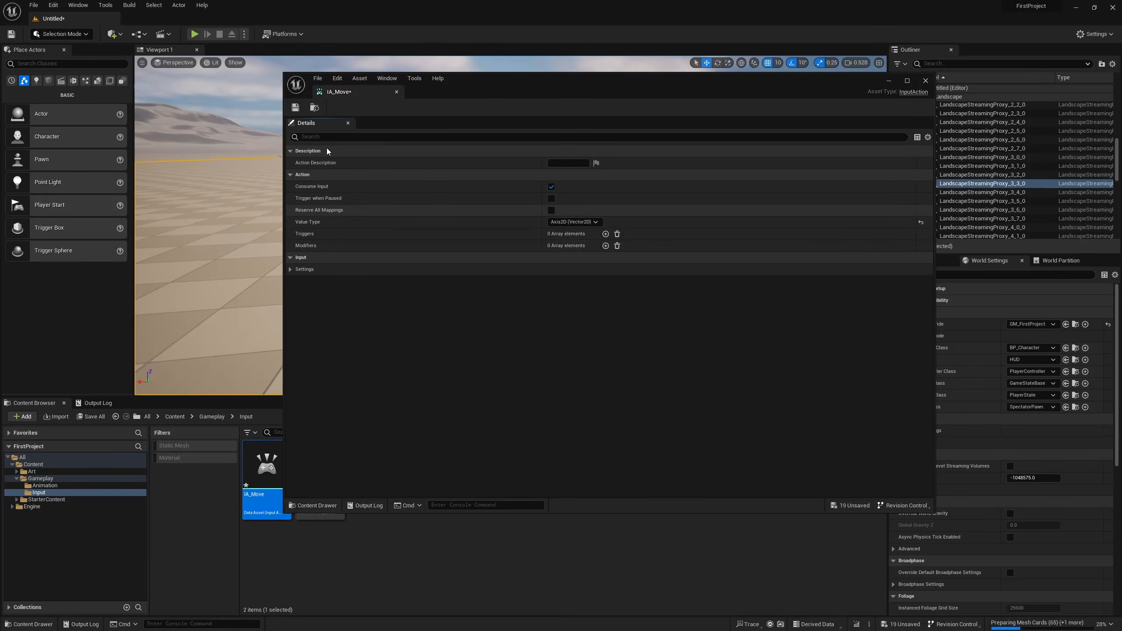
{"action": "left_click", "coordinate": [293, 109]}
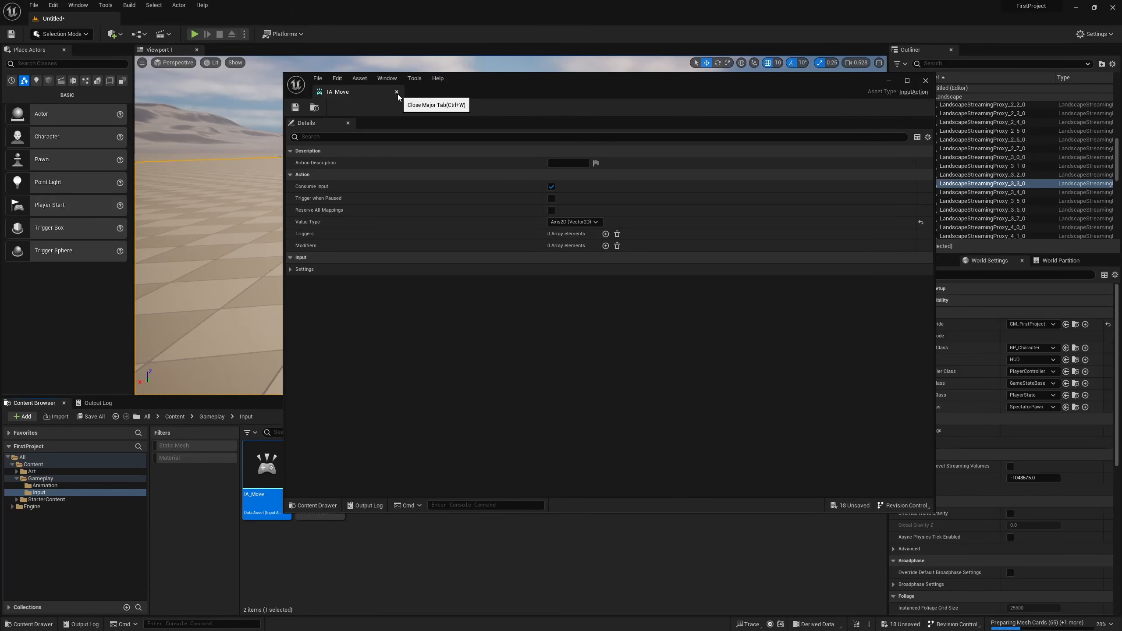
Open the IMC_Player input mapping context for editing.
{"action": "left_click", "coordinate": [923, 81]}
{"action": "double_click", "coordinate": [290, 480]}
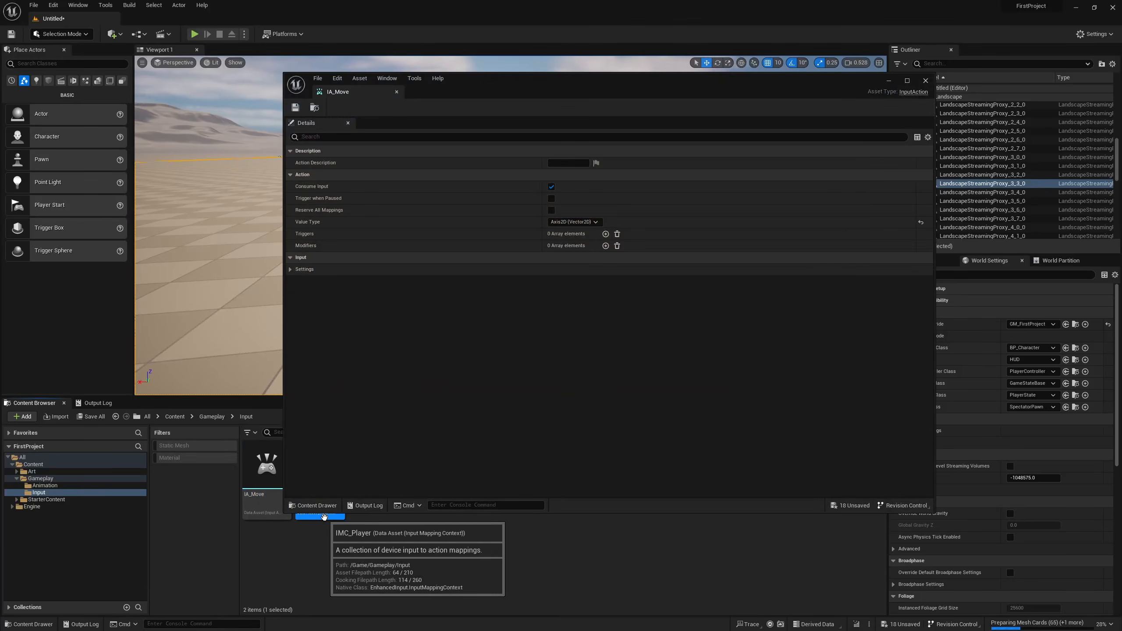
{"action": "double_click", "coordinate": [320, 517]}
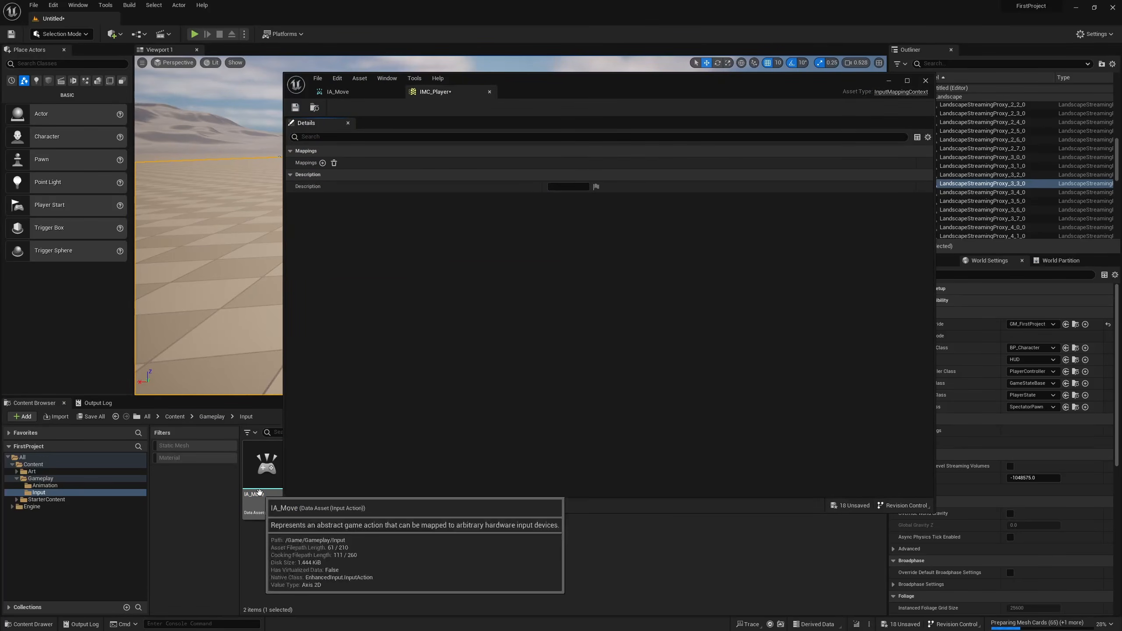
Add a mapping for IA_Move to IMC_Player and give it four key bindings.
{"action": "left_click_drag", "start_coordinate": [262, 490], "coordinate": [345, 176]}
{"action": "left_click", "coordinate": [325, 164]}
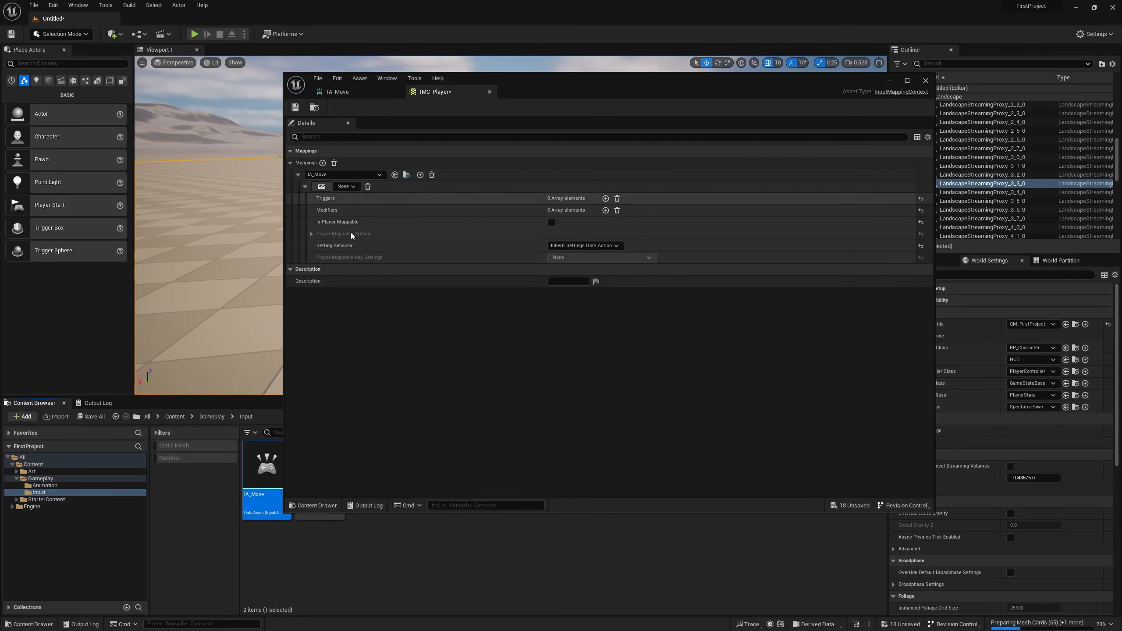
{"action": "left_click", "coordinate": [420, 174]}
{"action": "left_click", "coordinate": [420, 175]}
{"action": "left_click", "coordinate": [420, 175]}
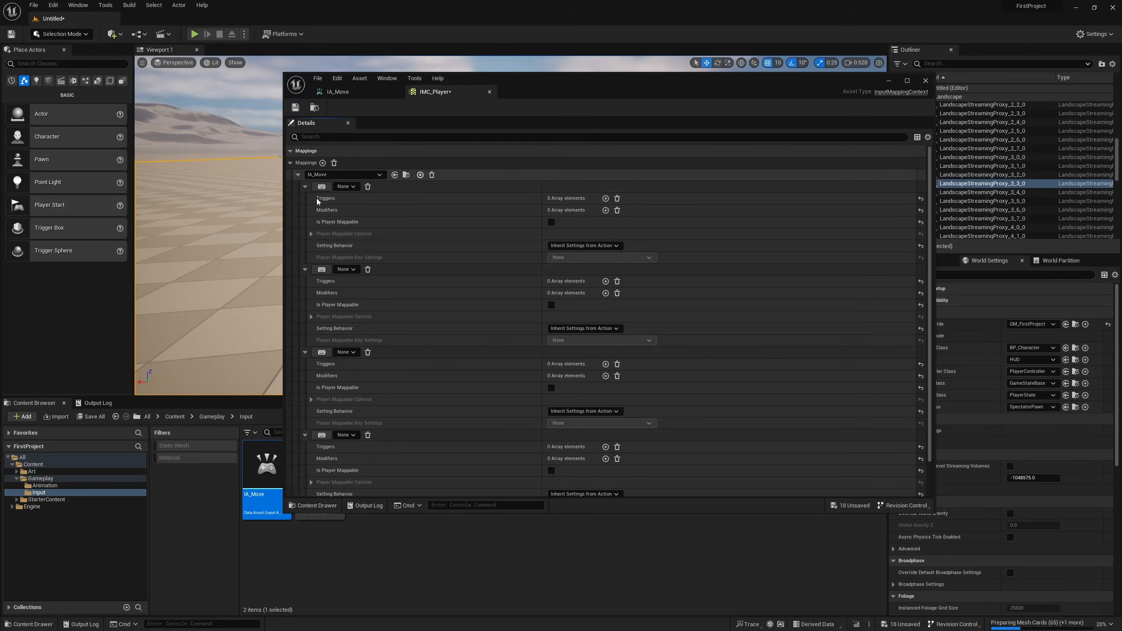
Assign the keys W, A, S and D to IA_Move's four bindings, in that order.
{"action": "left_click", "coordinate": [305, 187]}
{"action": "left_click", "coordinate": [305, 199]}
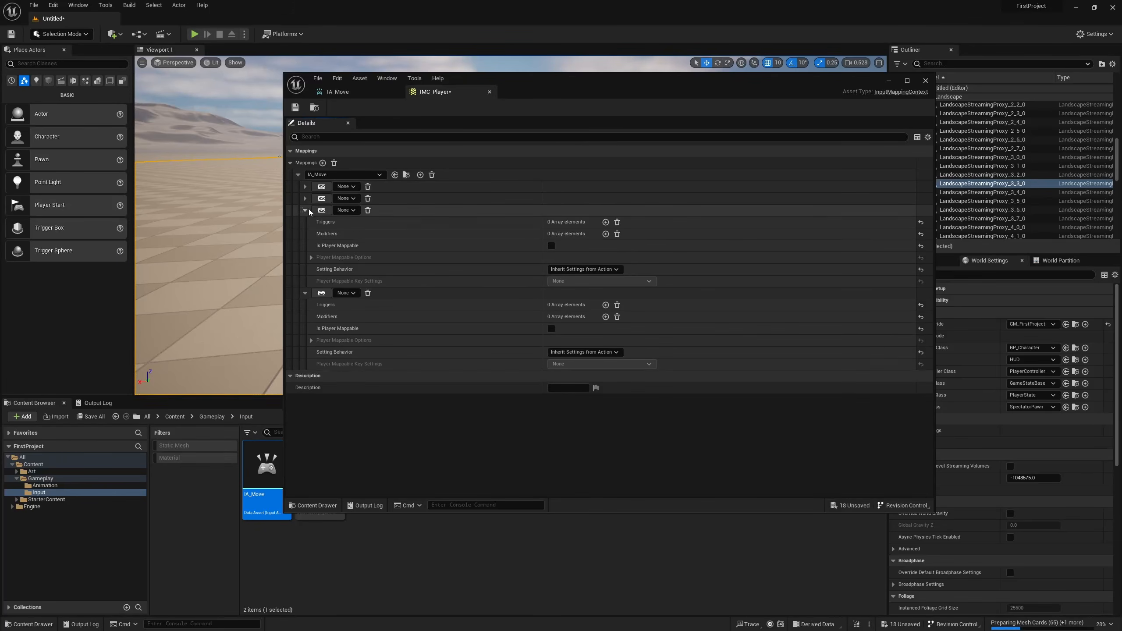
{"action": "left_click", "coordinate": [305, 210]}
{"action": "left_click", "coordinate": [305, 221]}
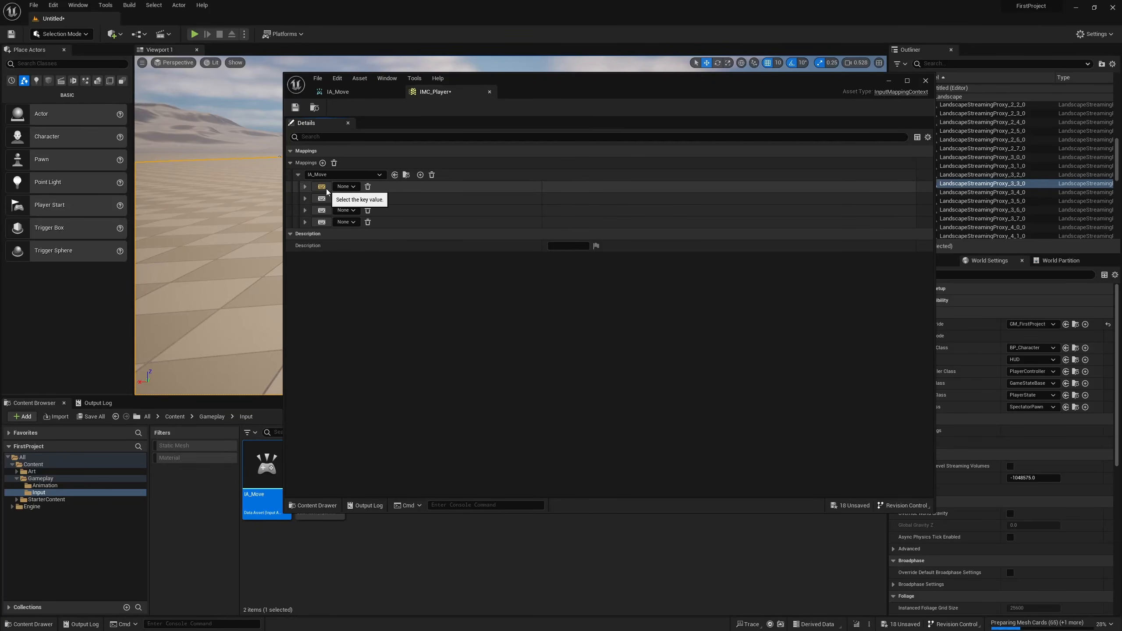
{"action": "key", "text": "w"}
{"action": "left_click", "coordinate": [322, 199]}
{"action": "key", "text": "a"}
{"action": "left_click", "coordinate": [321, 210]}
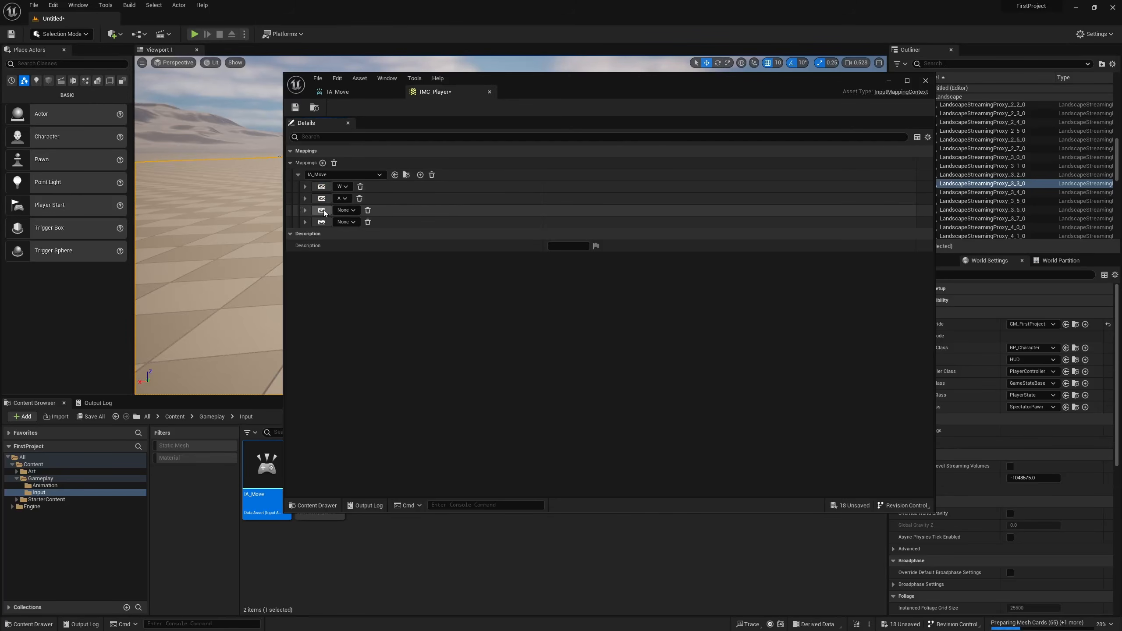
{"action": "key", "text": "s"}
{"action": "left_click", "coordinate": [321, 222]}
{"action": "key", "text": "d"}
Add a Swizzle Input Axis Values modifier with order YXZ to the W binding.
{"action": "left_click", "coordinate": [306, 188]}
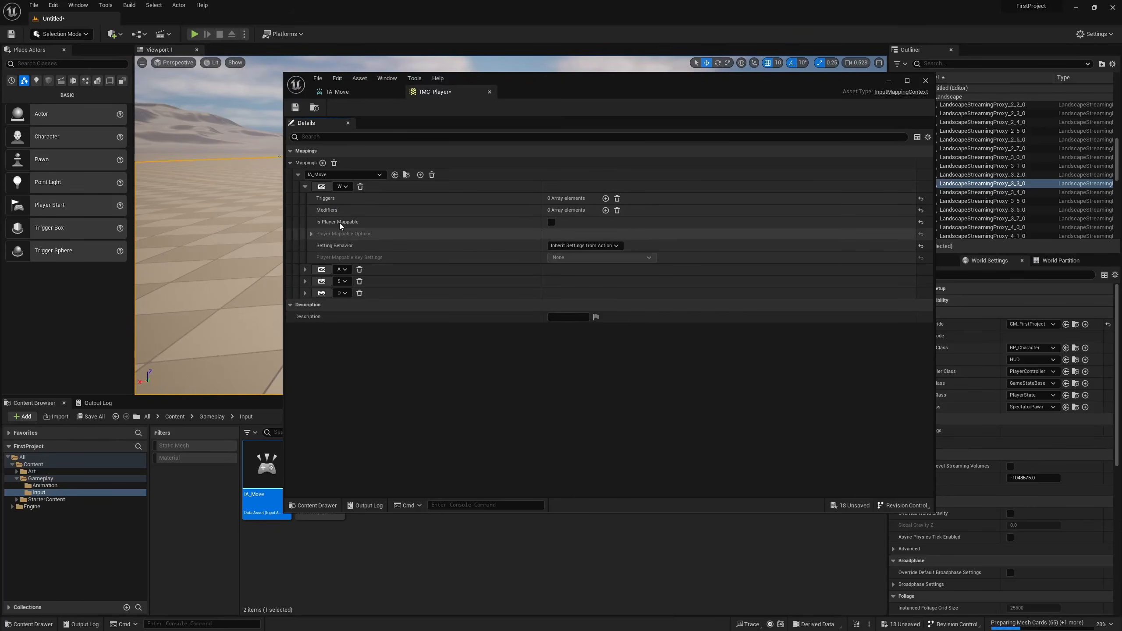
{"action": "left_click", "coordinate": [605, 211]}
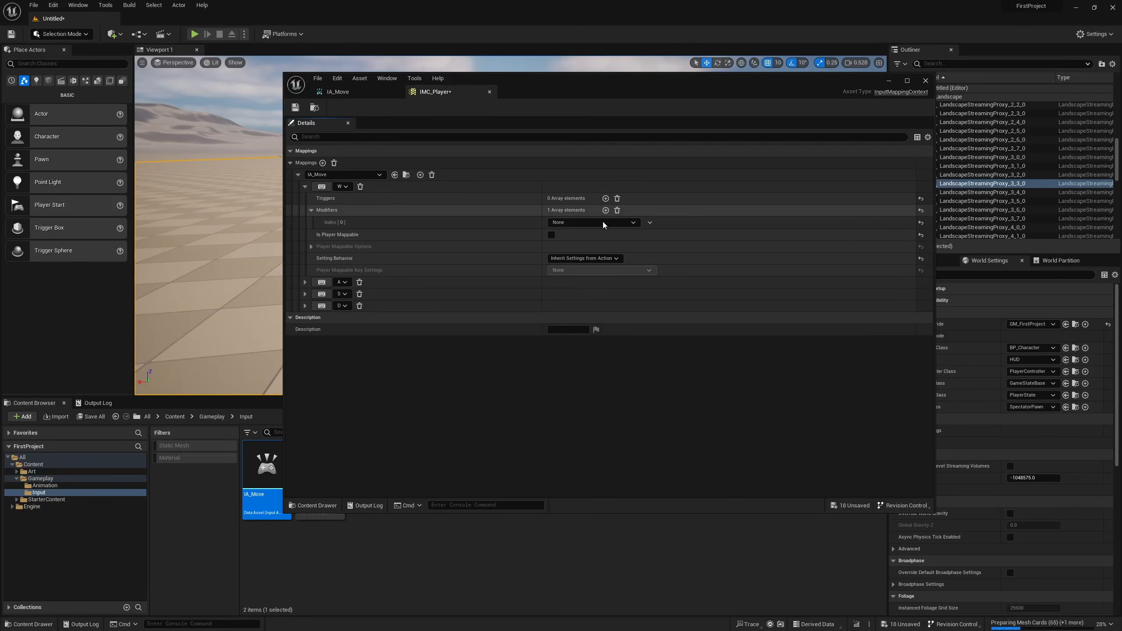
{"action": "left_click", "coordinate": [602, 221]}
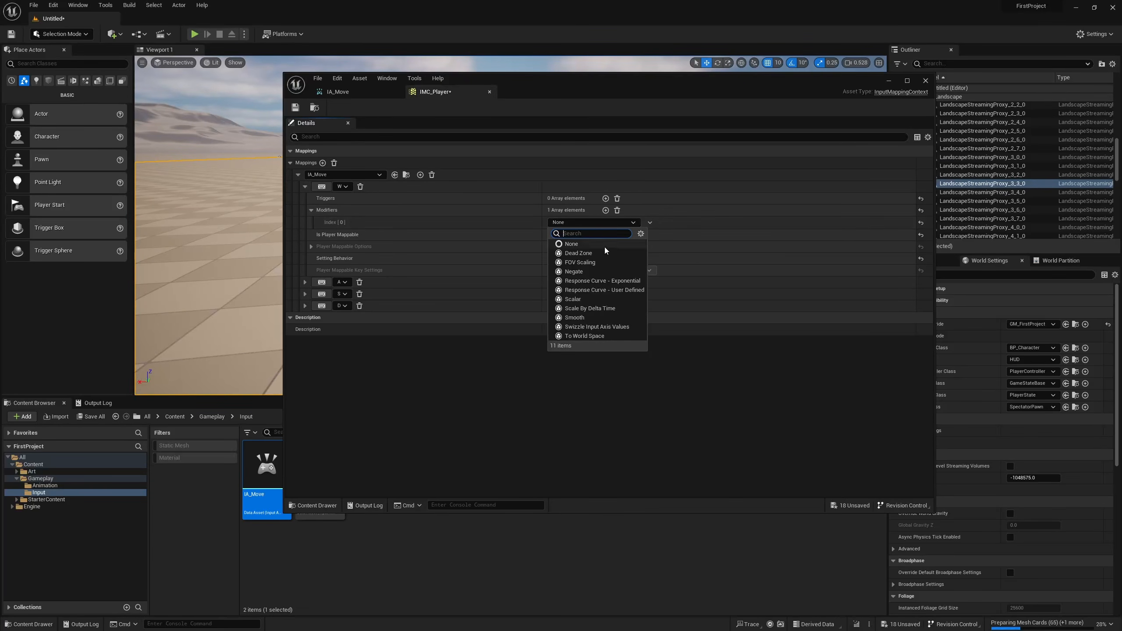
{"action": "left_click", "coordinate": [612, 327]}
{"action": "left_click", "coordinate": [319, 222]}
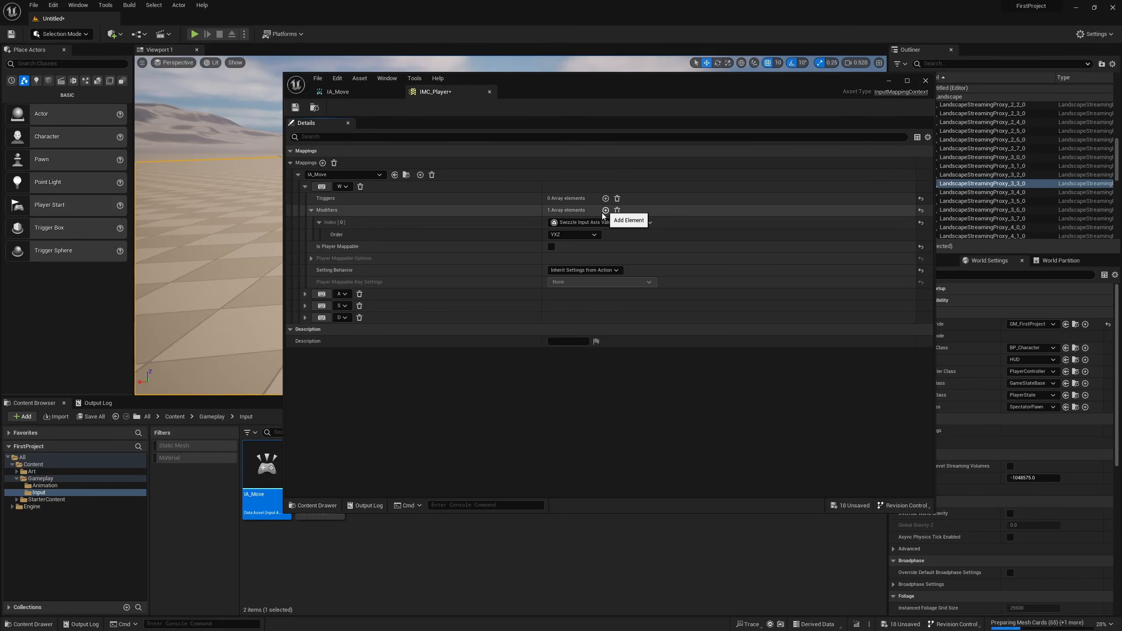
{"action": "left_click", "coordinate": [580, 235]}
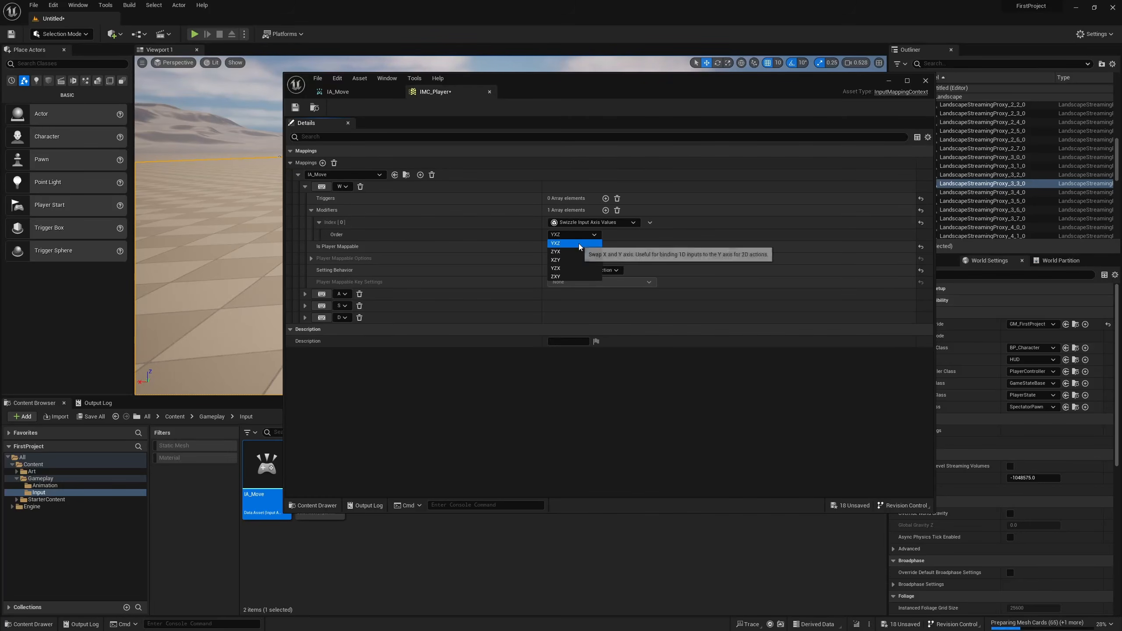
{"action": "left_click", "coordinate": [578, 244]}
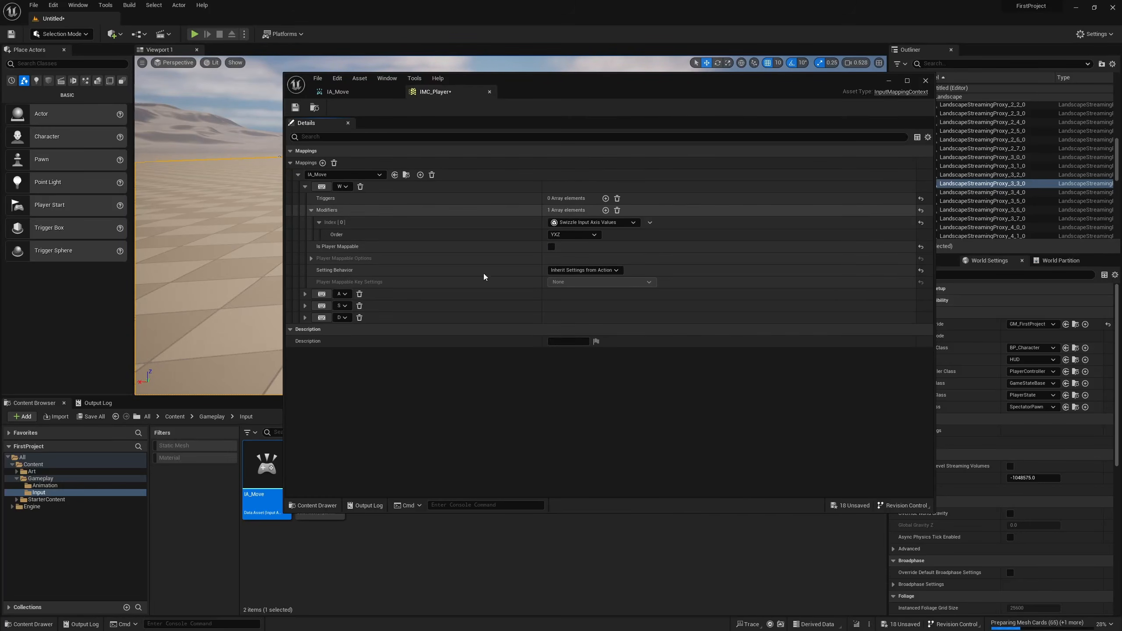
Add a Negate modifier to the A binding.
{"action": "left_click", "coordinate": [306, 187]}
{"action": "left_click", "coordinate": [305, 199]}
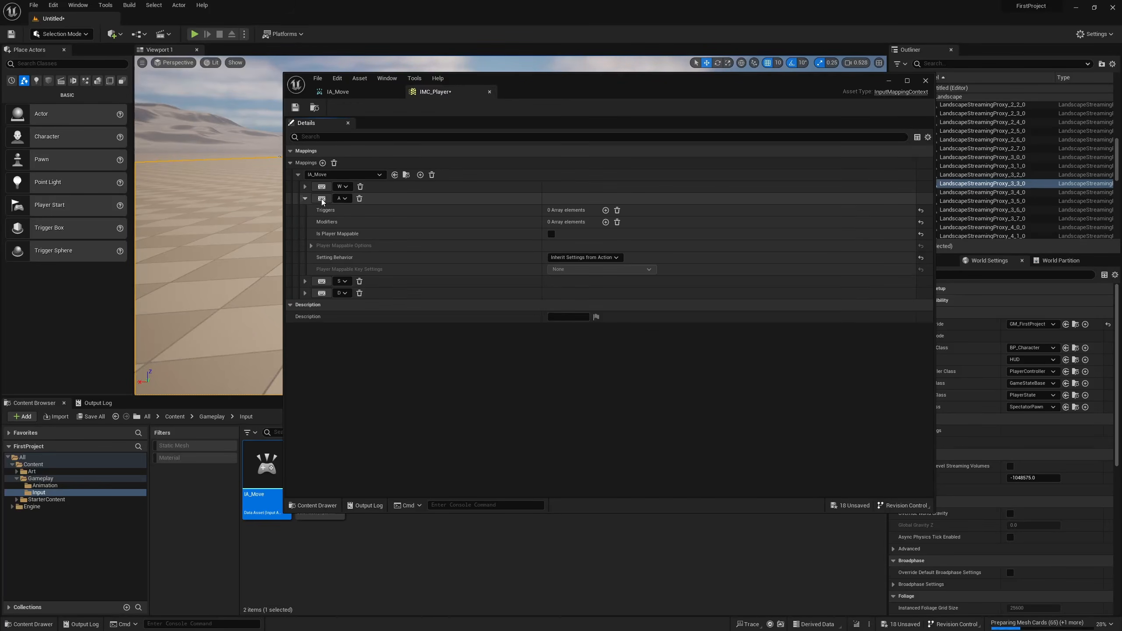
{"action": "left_click", "coordinate": [606, 222]}
{"action": "left_click", "coordinate": [598, 233]}
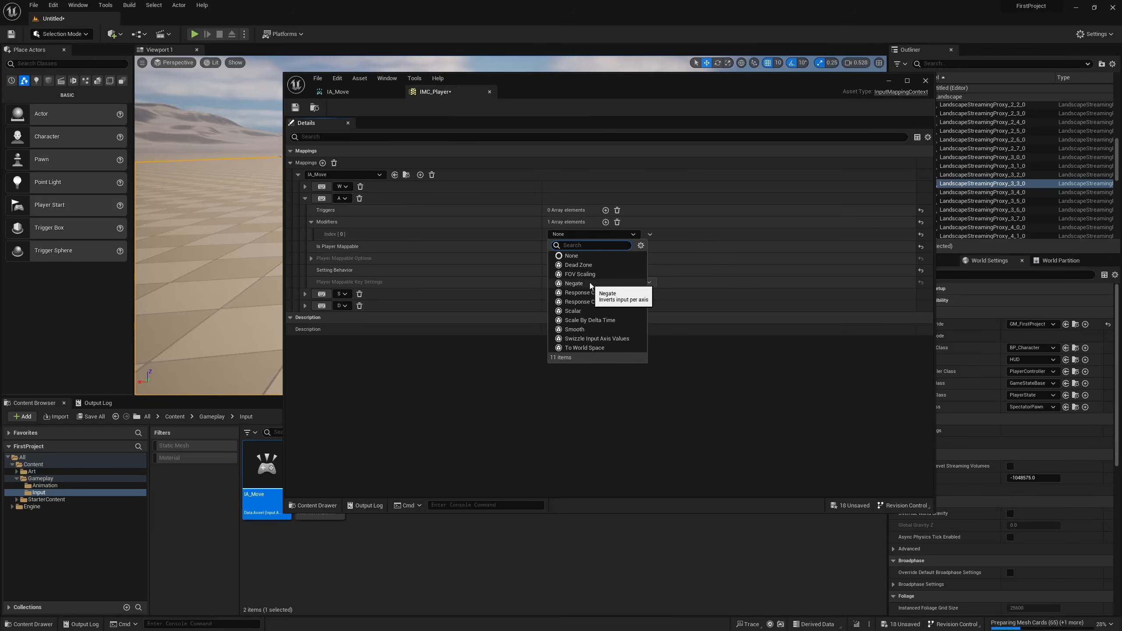
{"action": "left_click", "coordinate": [577, 284]}
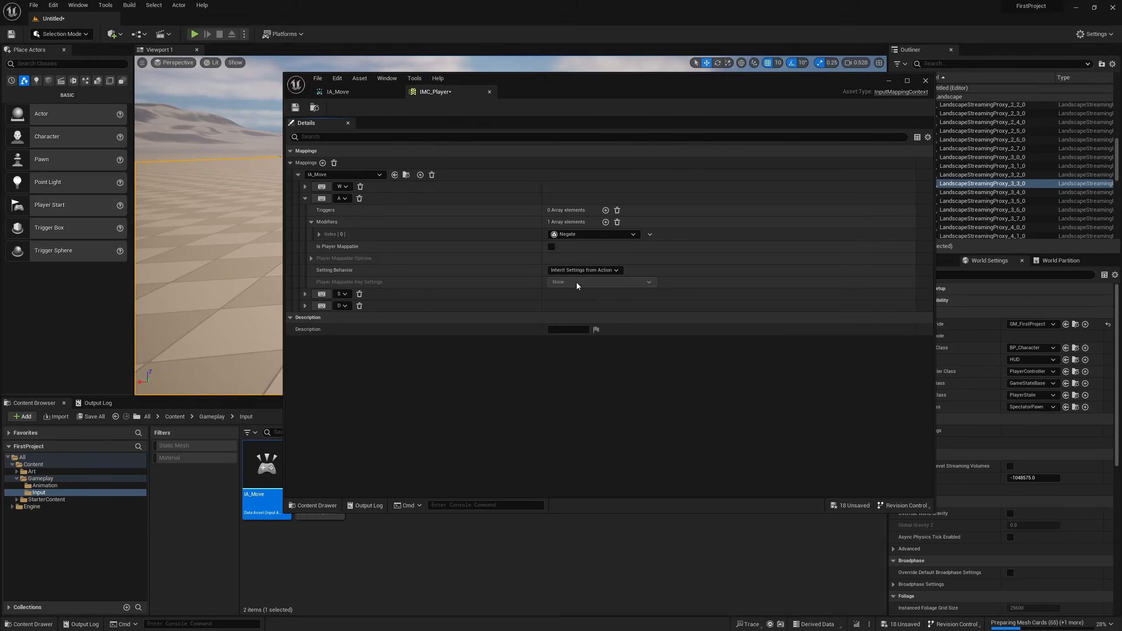
Add two modifiers to the S binding: Swizzle Input Axis Values, followed by Negate.
{"action": "left_click", "coordinate": [305, 198]}
{"action": "left_click", "coordinate": [305, 210]}
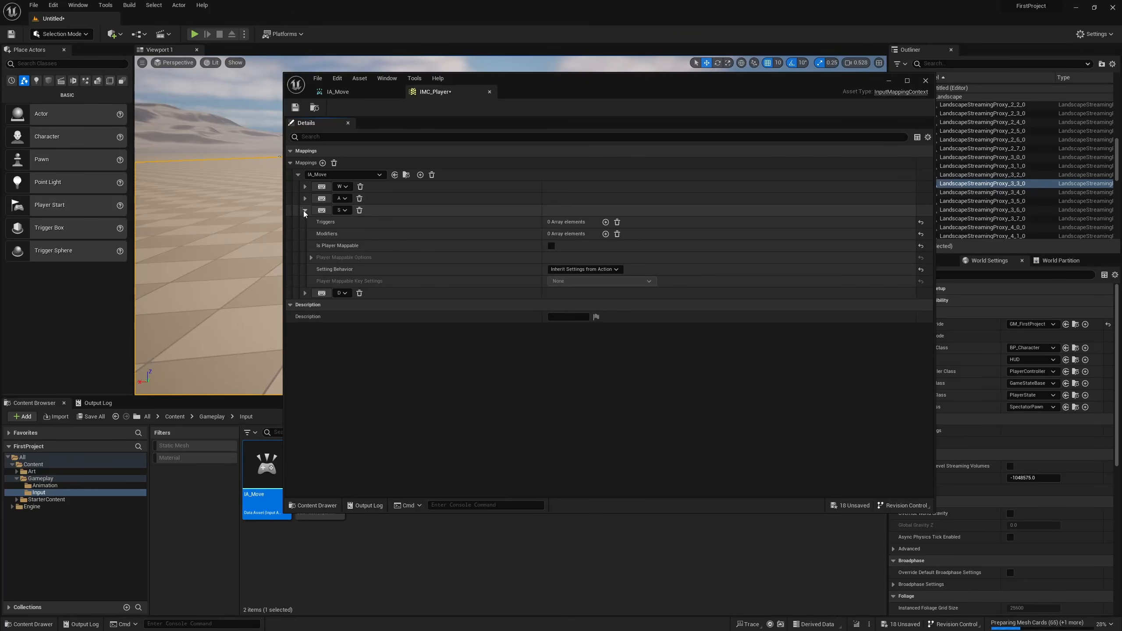
{"action": "left_click", "coordinate": [606, 233]}
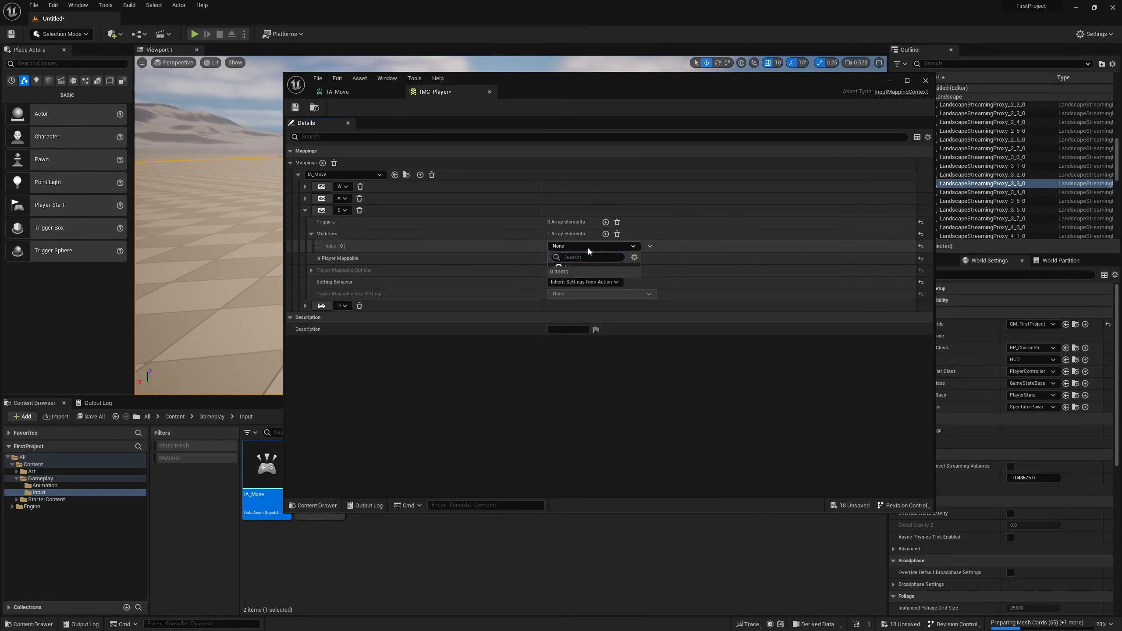
{"action": "left_click", "coordinate": [587, 247]}
{"action": "left_click", "coordinate": [597, 352]}
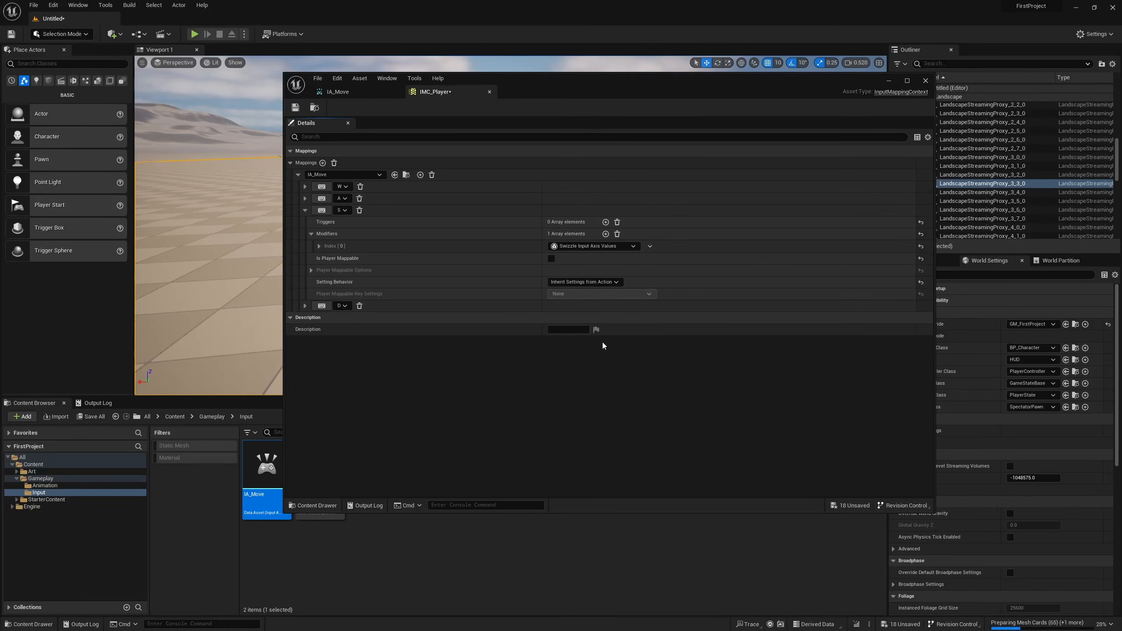
{"action": "left_click", "coordinate": [606, 234]}
{"action": "left_click", "coordinate": [593, 260]}
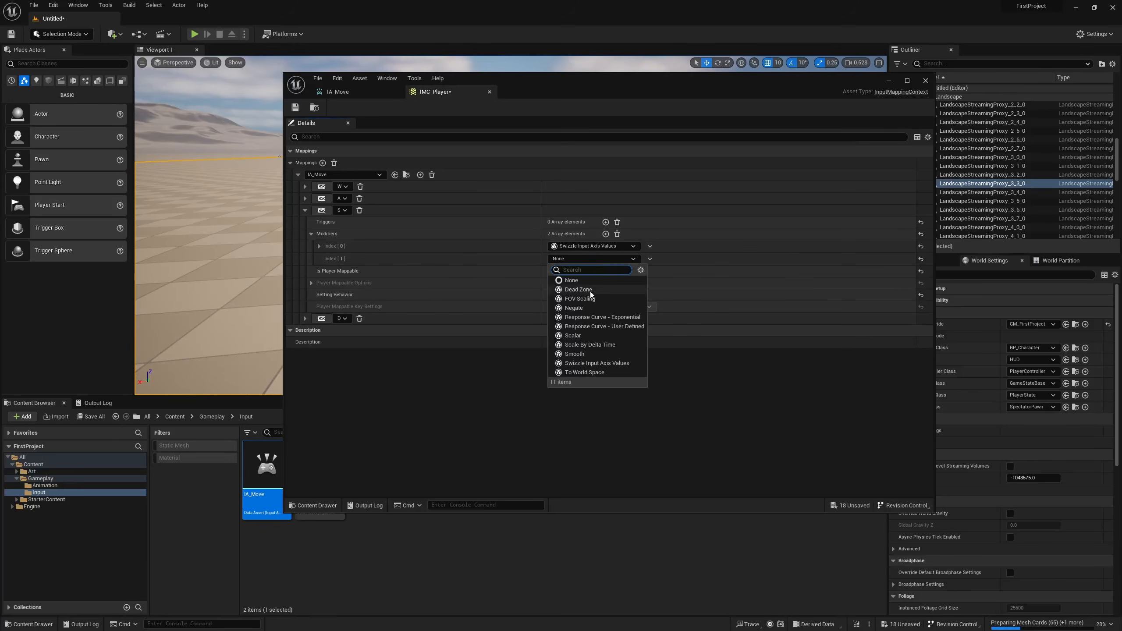
{"action": "left_click", "coordinate": [581, 313]}
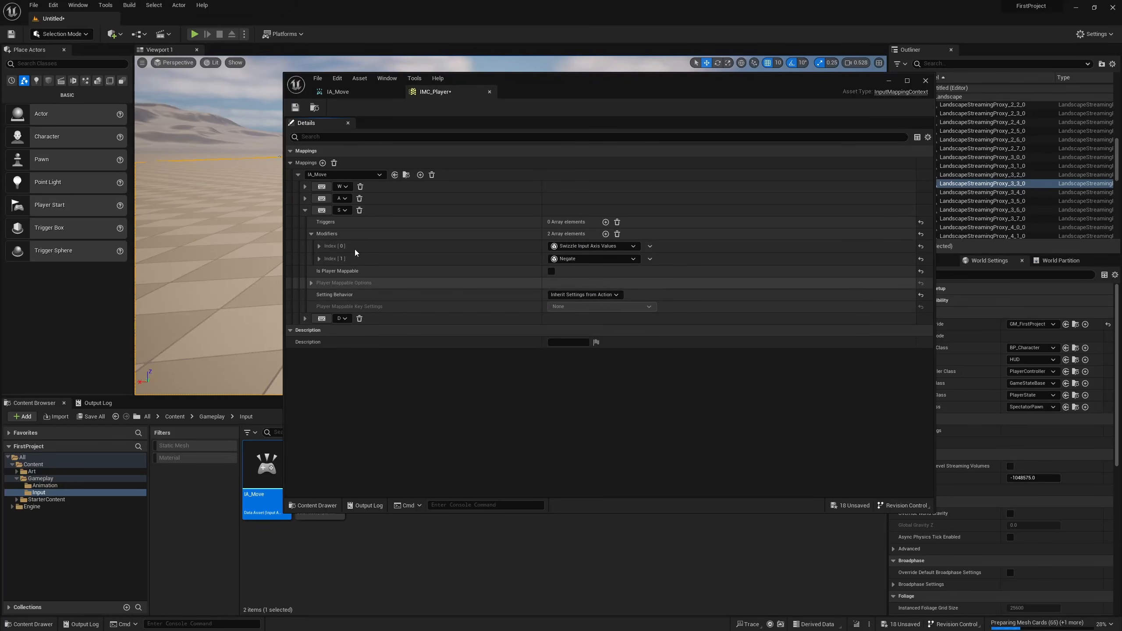
{"action": "left_click", "coordinate": [320, 246]}
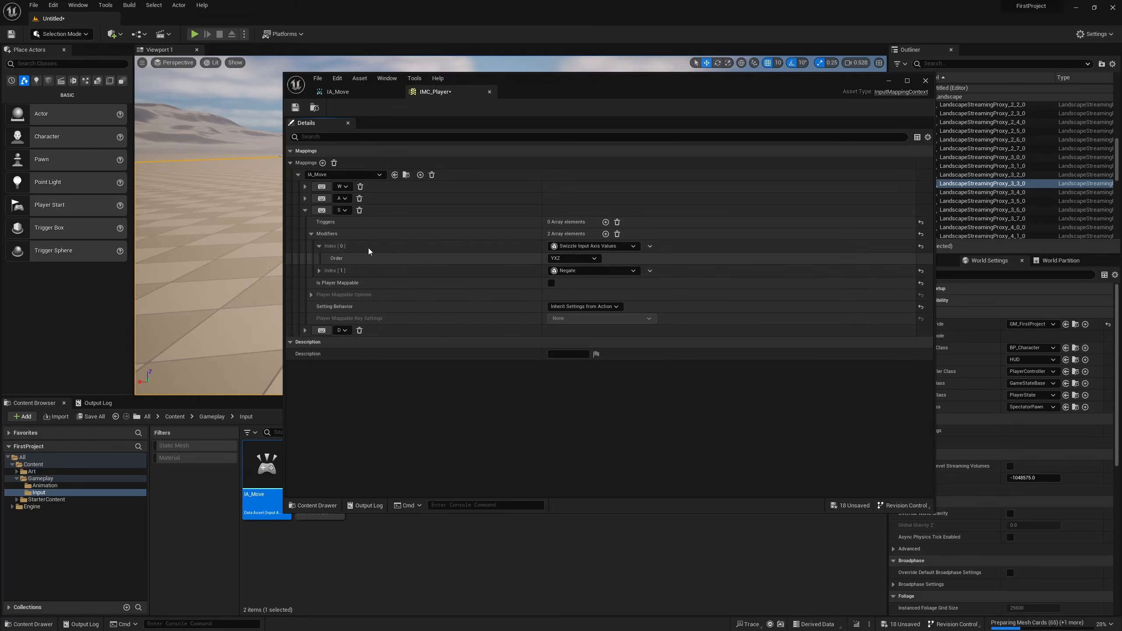
{"action": "left_click", "coordinate": [320, 249]}
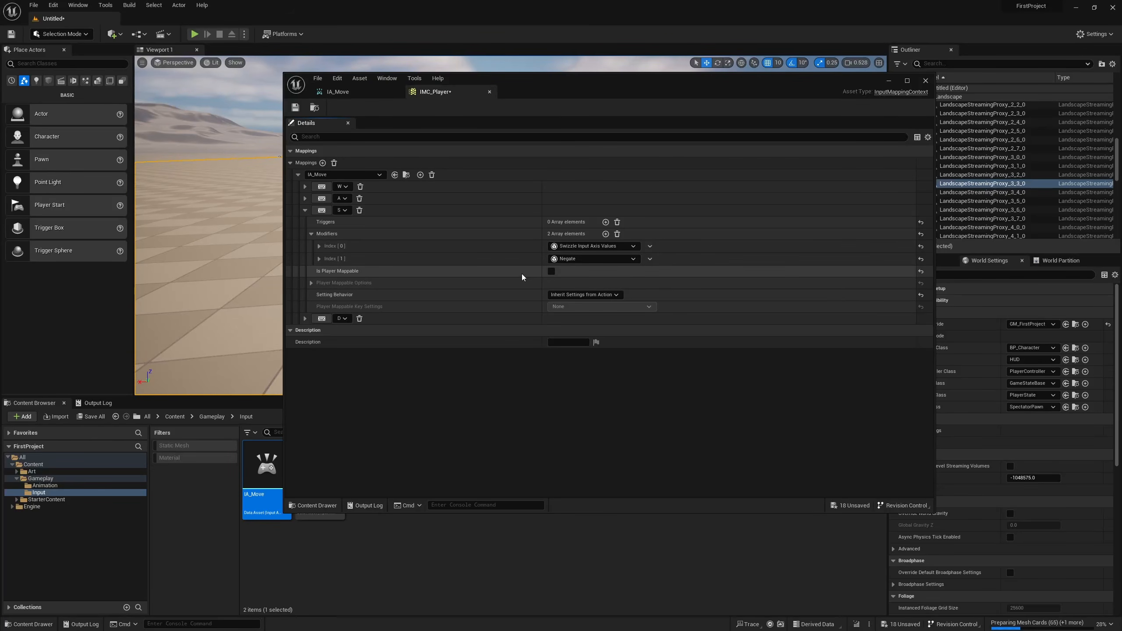
Check the D binding's settings, save IMC_Player and close the asset editor.
{"action": "left_click", "coordinate": [305, 319]}
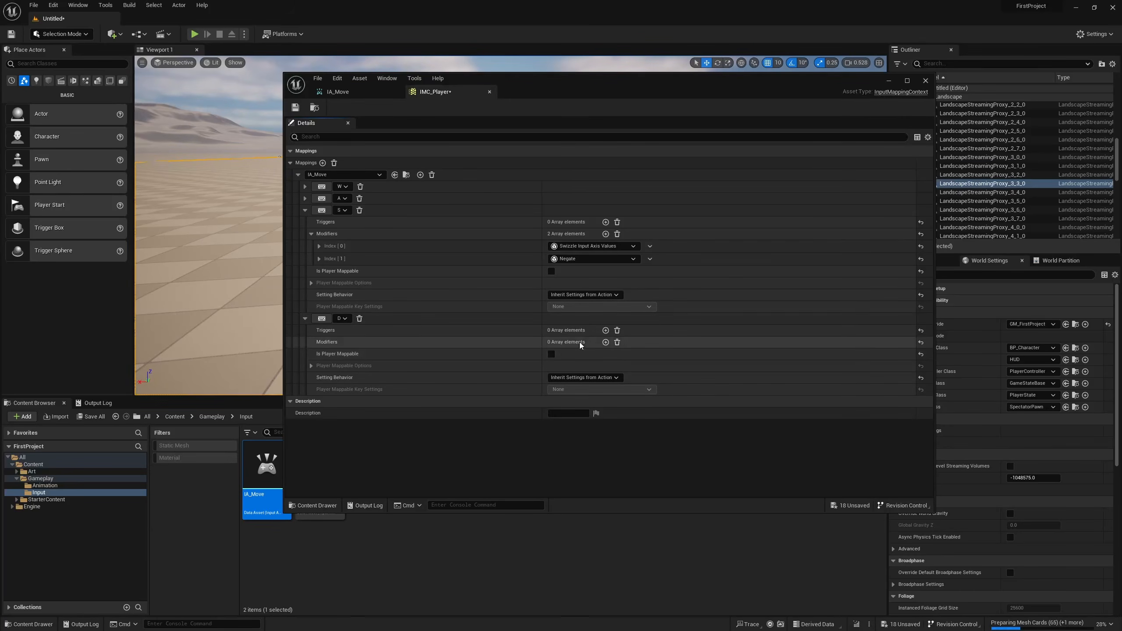
{"action": "left_click", "coordinate": [295, 107]}
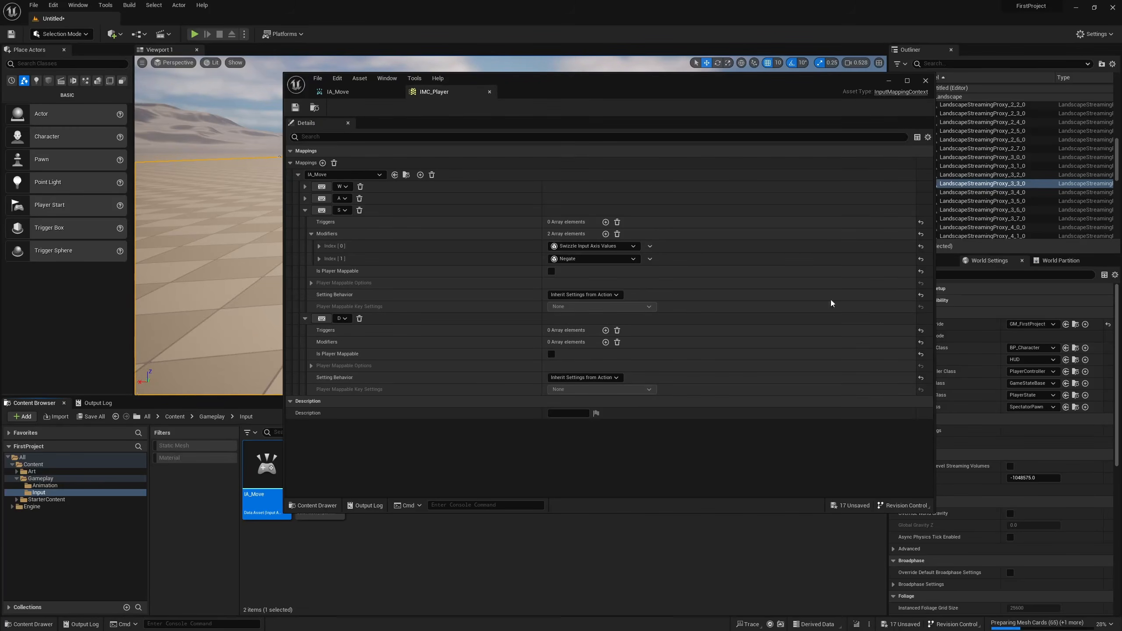
{"action": "left_click", "coordinate": [926, 81]}
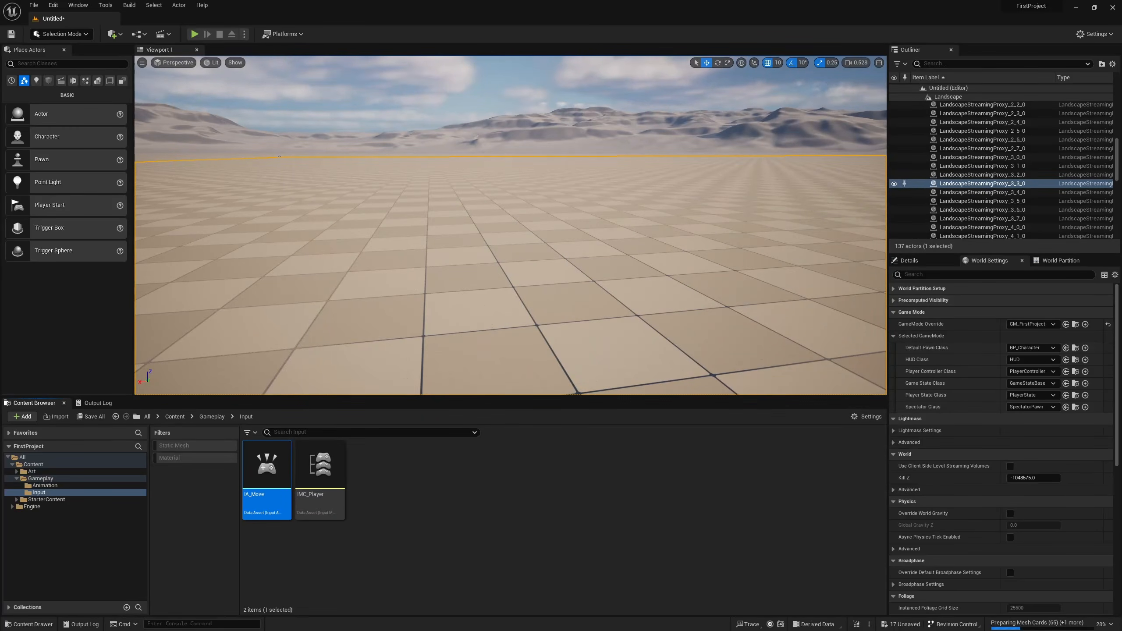
Switch to the code editor and examine how MovementInputHandler in FirstProjectCharacter.cpp uses the movement vector, and return to Unreal Editor.
{"action": "key", "text": "alt+Tab"}
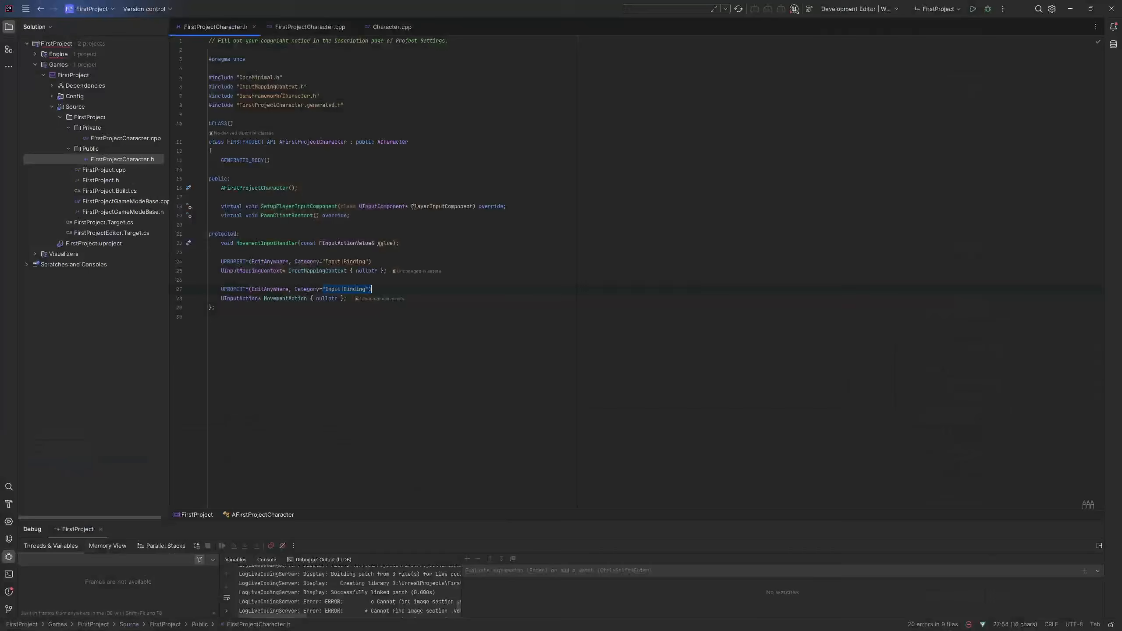
{"action": "left_click", "coordinate": [279, 244], "text": "ctrl"}
{"action": "left_click", "coordinate": [467, 409]}
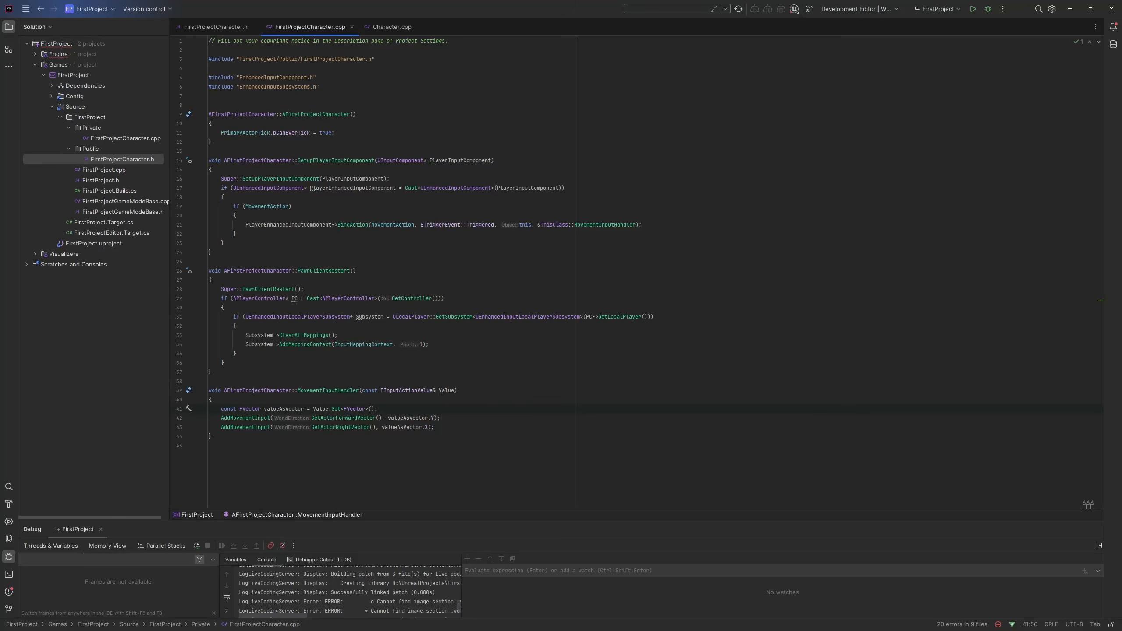
{"action": "left_click", "coordinate": [437, 419]}
{"action": "left_click", "coordinate": [1070, 9]}
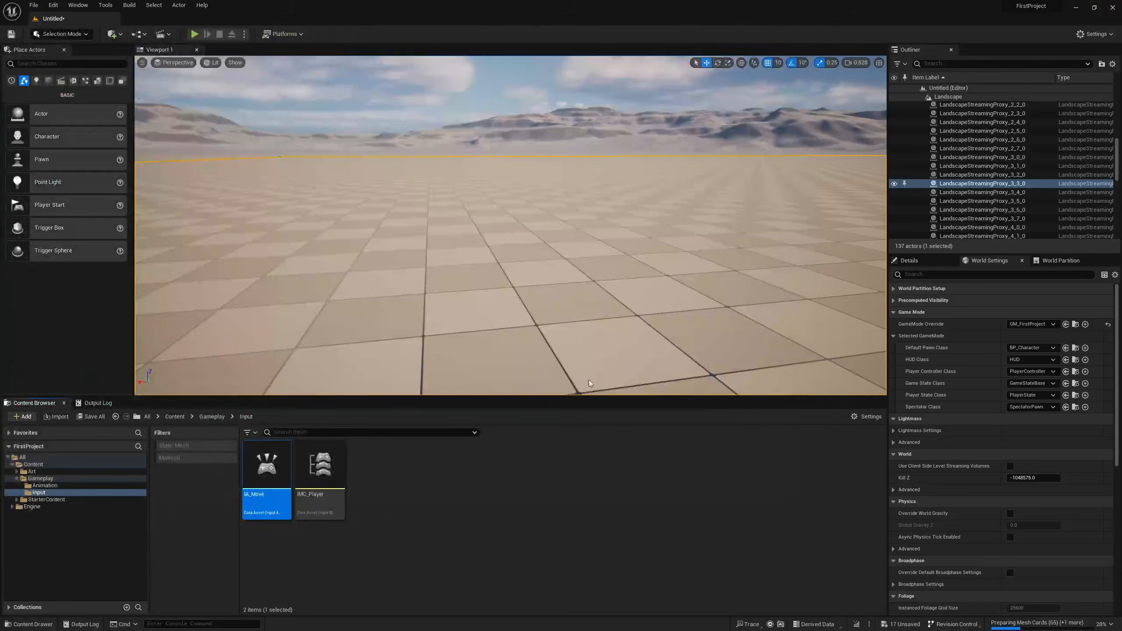
Reopen IMC_Player and try adding a fifth IA_Move binding to view the available input device categories, and remove it.
{"action": "double_click", "coordinate": [318, 477]}
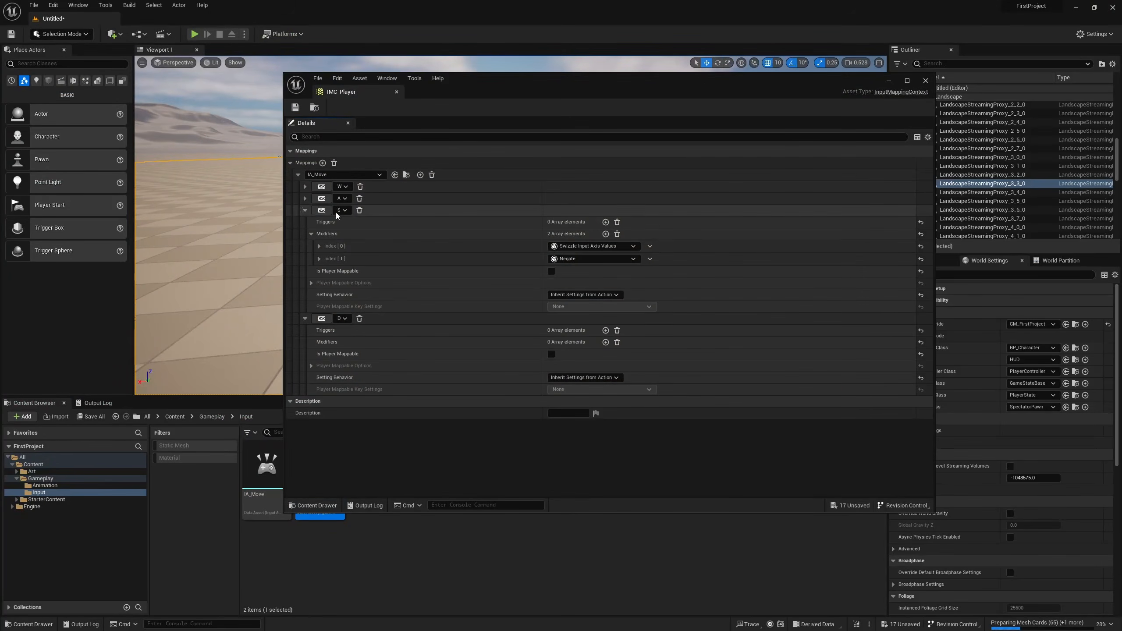
{"action": "left_click", "coordinate": [304, 210]}
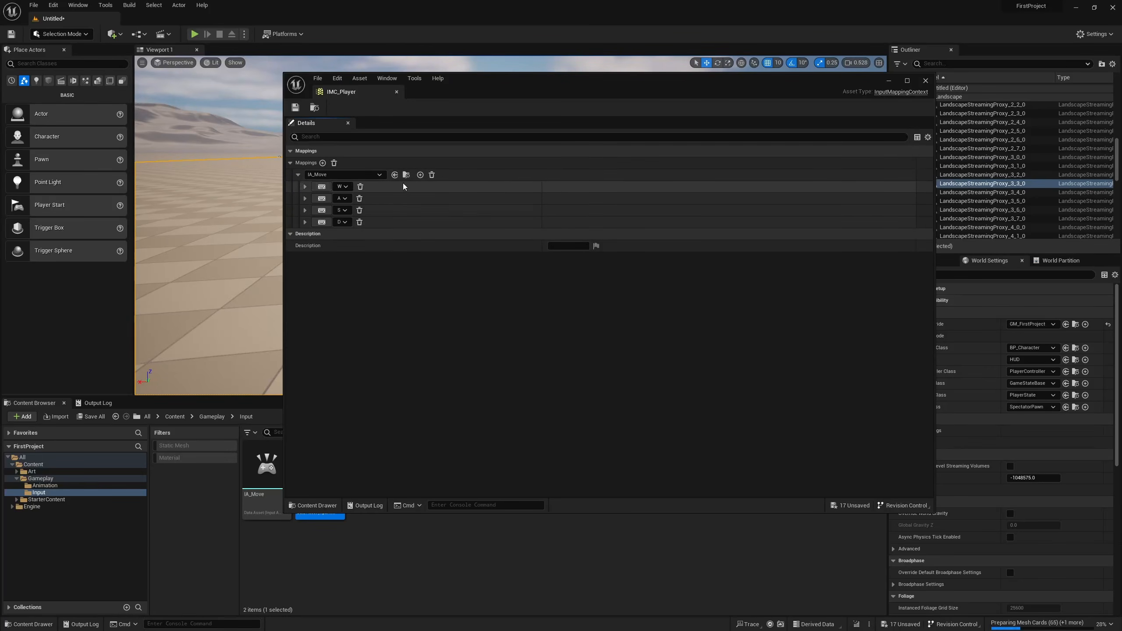
{"action": "left_click", "coordinate": [420, 175]}
{"action": "left_click", "coordinate": [345, 233]}
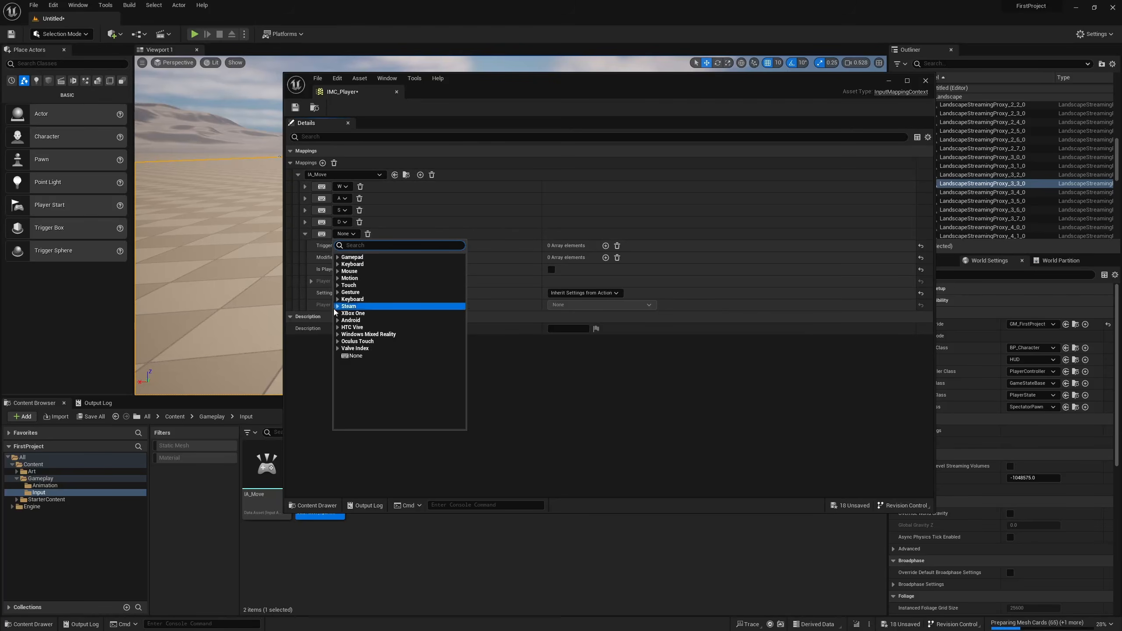
{"action": "left_click", "coordinate": [367, 234]}
{"action": "left_click", "coordinate": [368, 233]}
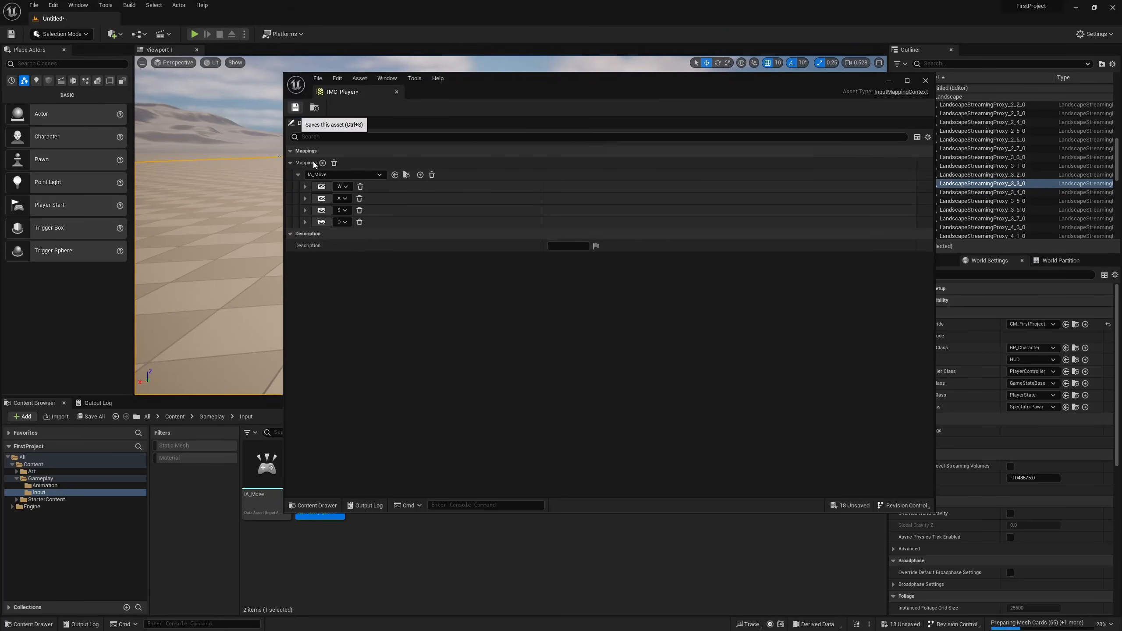
Try Is Player Mappable on the W binding to view its options, turn it off again and close IMC_Player.
{"action": "left_click", "coordinate": [304, 187]}
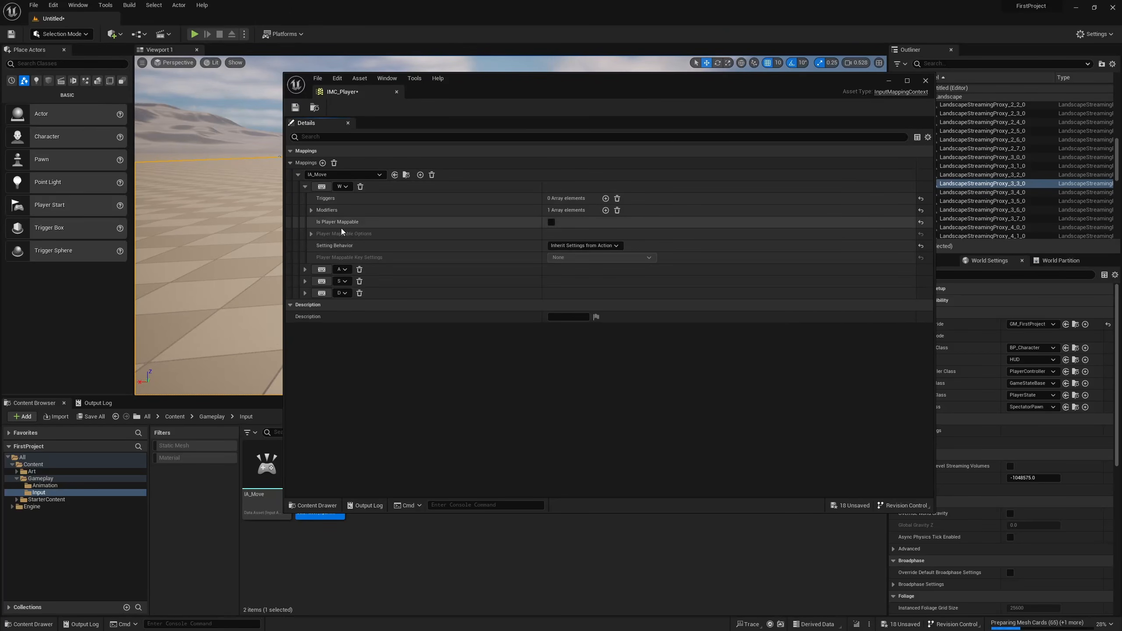
{"action": "left_click", "coordinate": [551, 222]}
{"action": "left_click", "coordinate": [312, 234]}
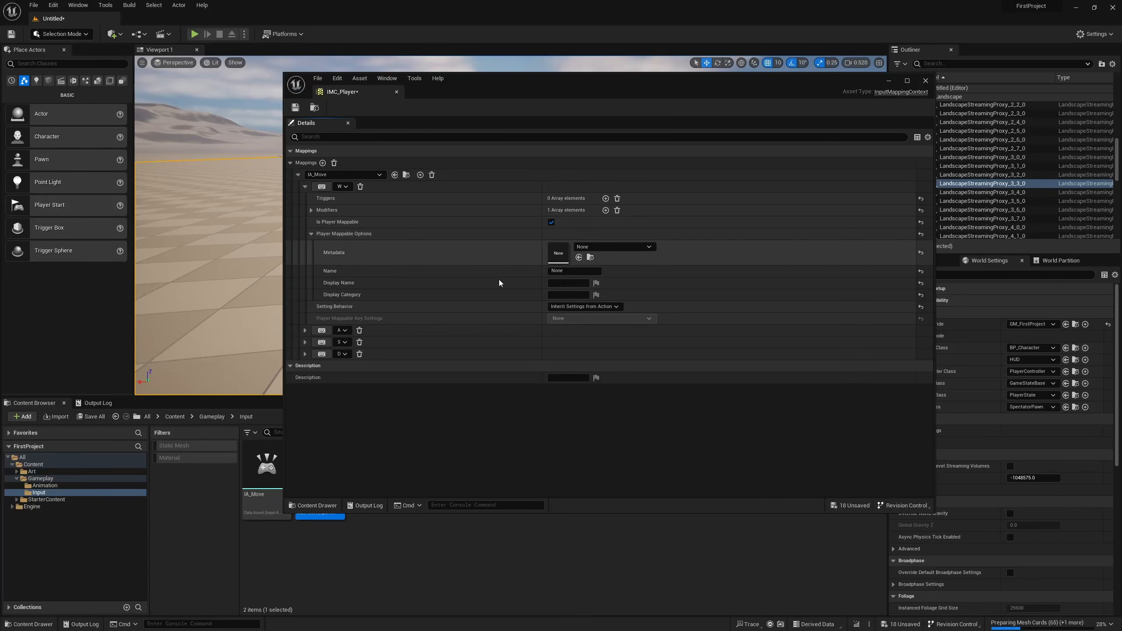
{"action": "left_click", "coordinate": [551, 222]}
{"action": "left_click", "coordinate": [312, 234]}
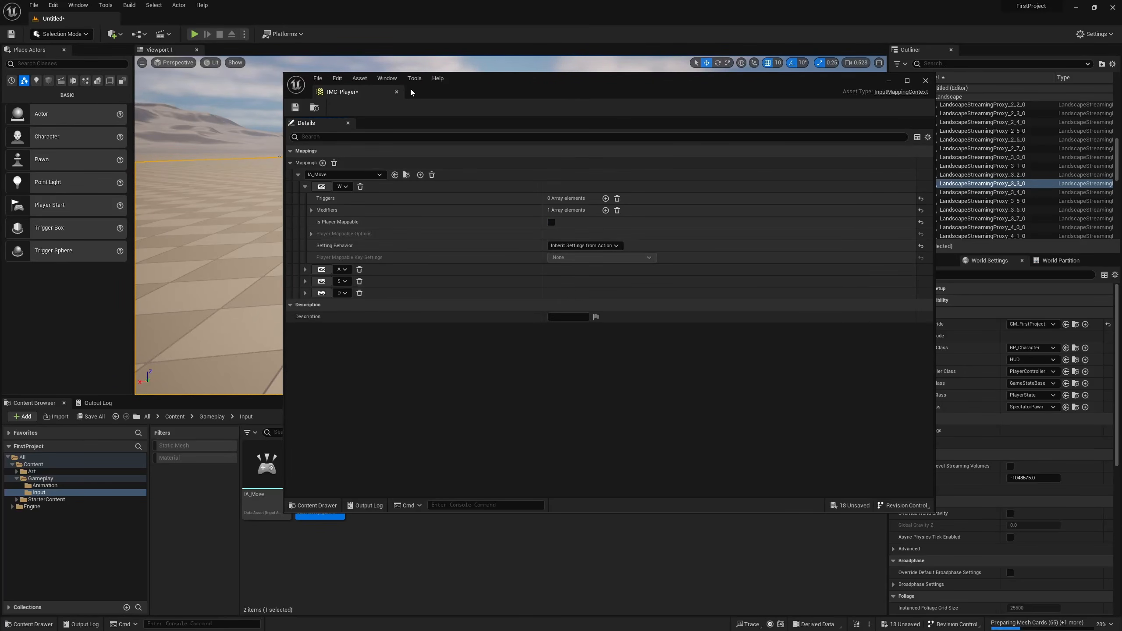
{"action": "left_click", "coordinate": [396, 92]}
{"action": "left_click", "coordinate": [446, 528]}
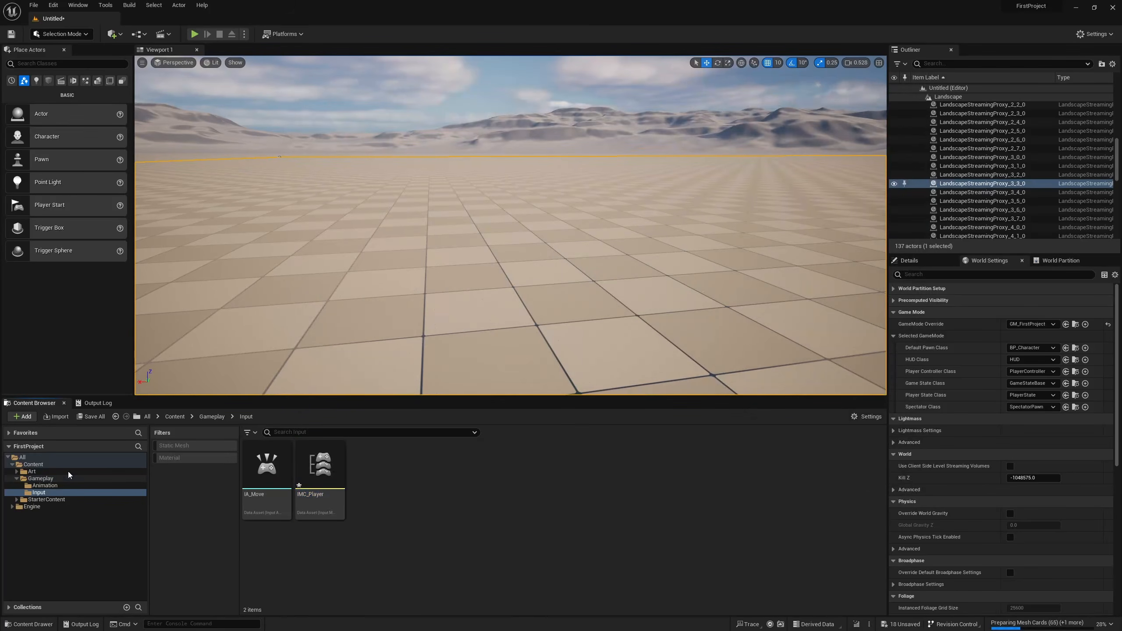
Open BP_Character from the Gameplay folder and set its Input Mapping Context to IMC_Player.
{"action": "left_click", "coordinate": [76, 480]}
{"action": "double_click", "coordinate": [374, 466]}
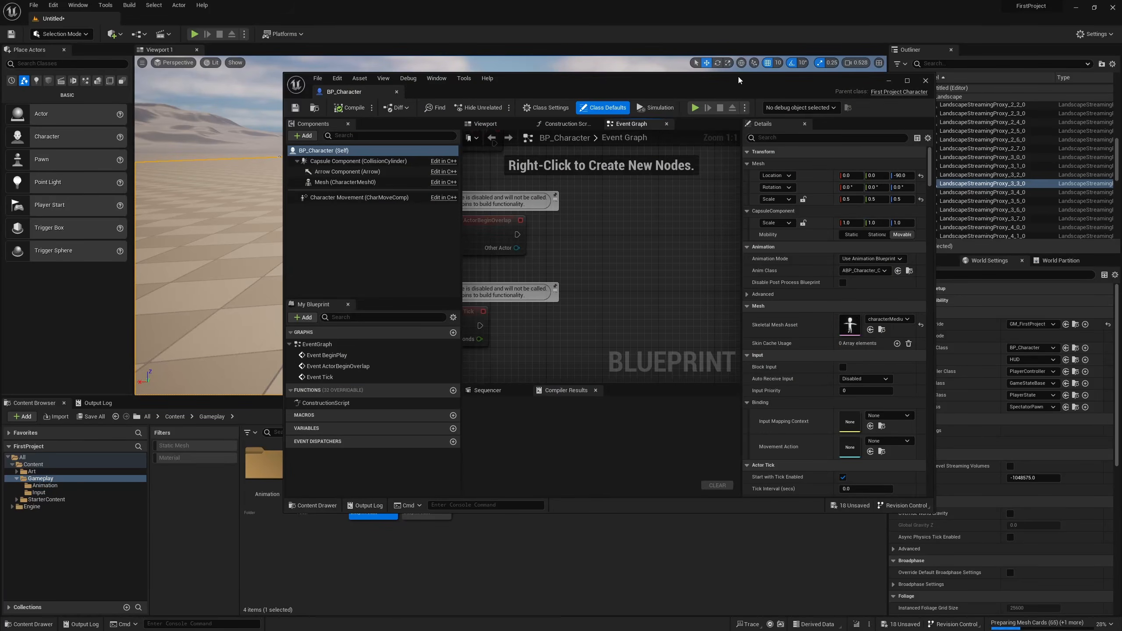
{"action": "left_click_drag", "start_coordinate": [738, 76], "coordinate": [750, 32]}
{"action": "mouse_move", "coordinate": [389, 499]}
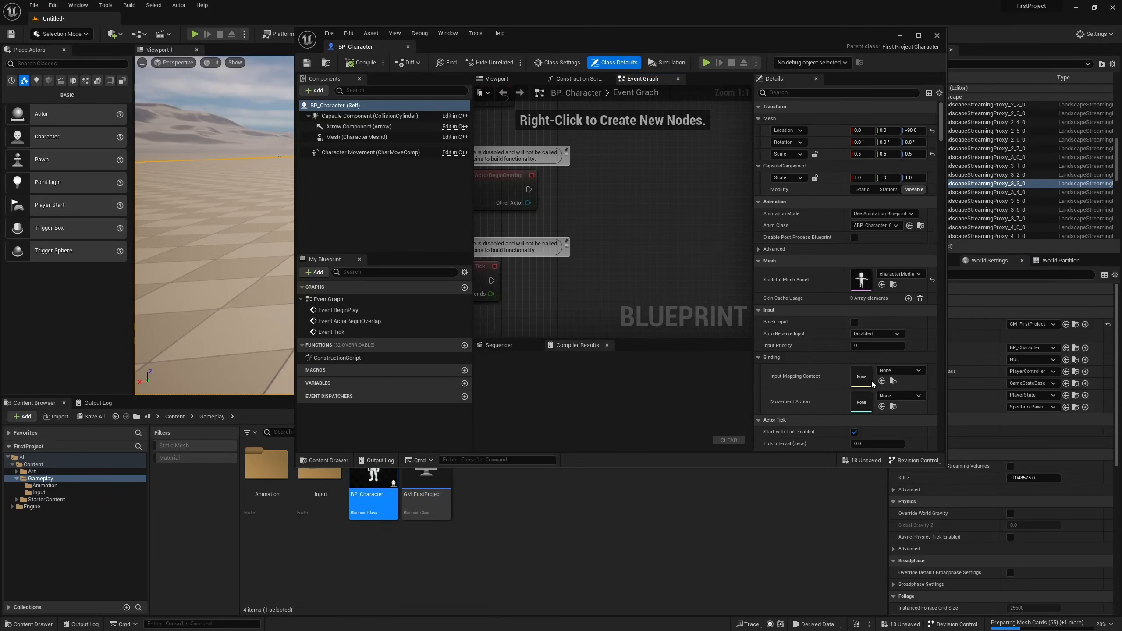
{"action": "left_click", "coordinate": [908, 371]}
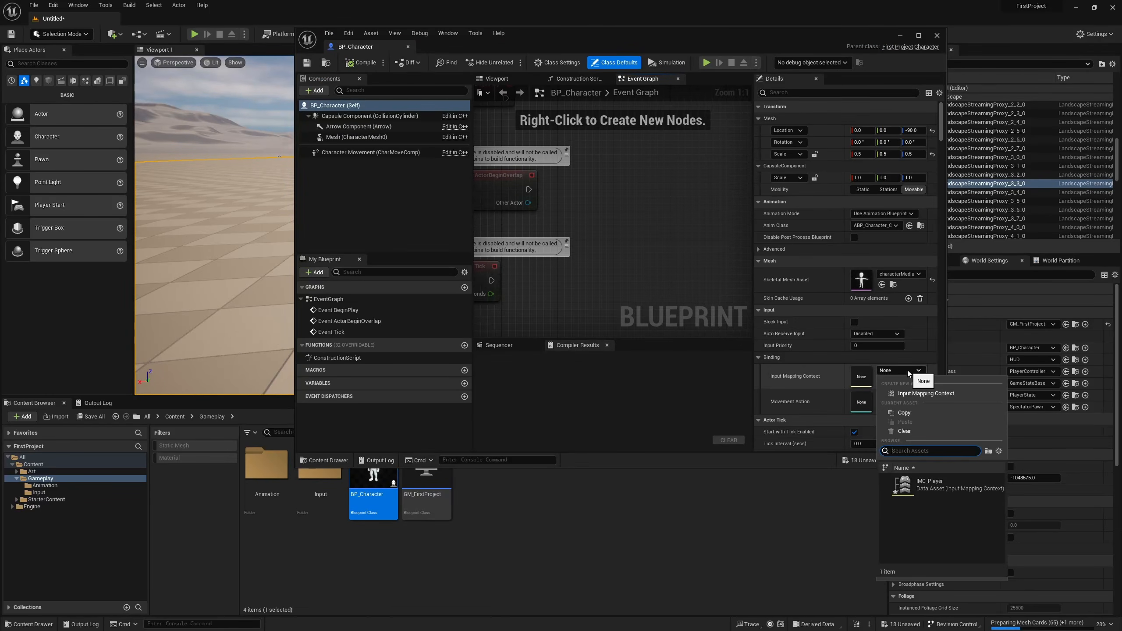
{"action": "left_click", "coordinate": [946, 485]}
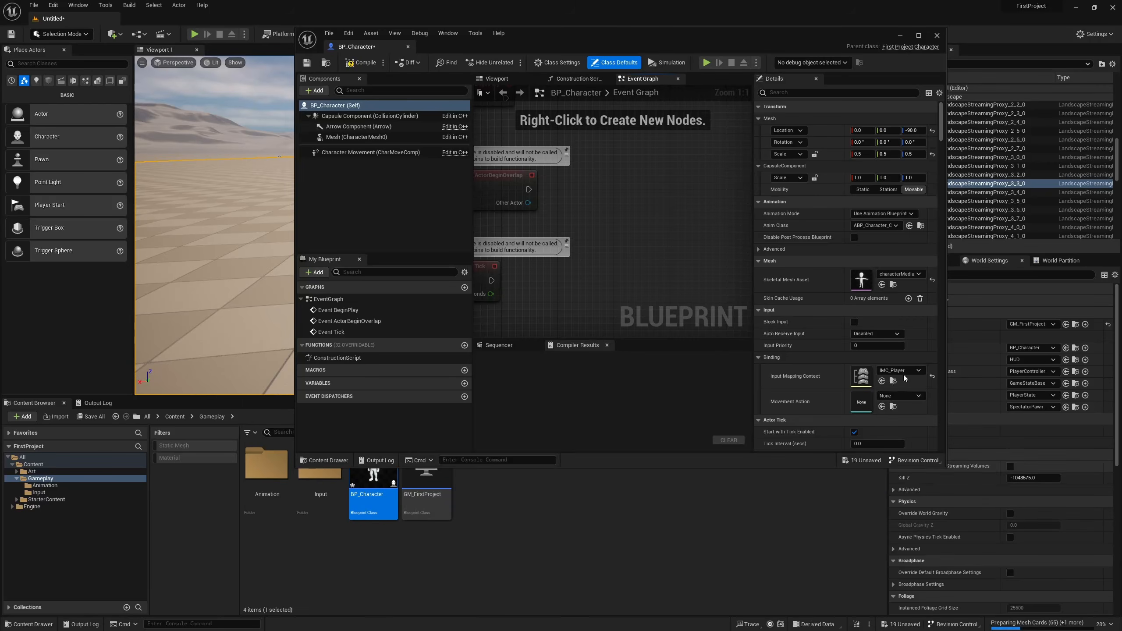
Set BP_Character's Movement Action to IA_Move, then compile, save and close the blueprint.
{"action": "left_click", "coordinate": [896, 401]}
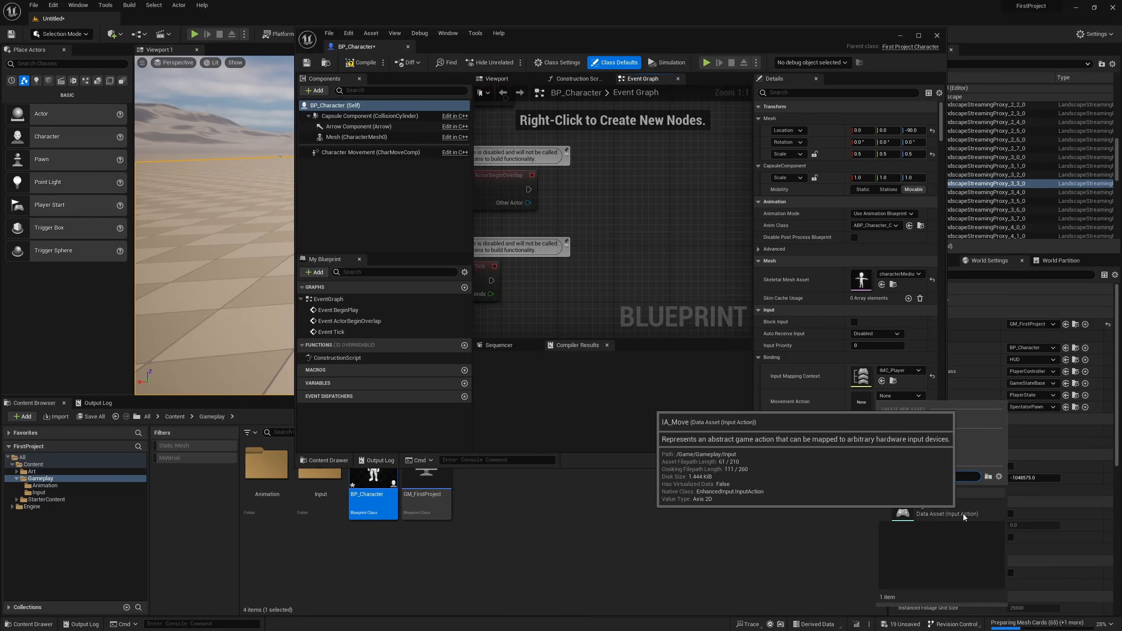
{"action": "left_click", "coordinate": [928, 506]}
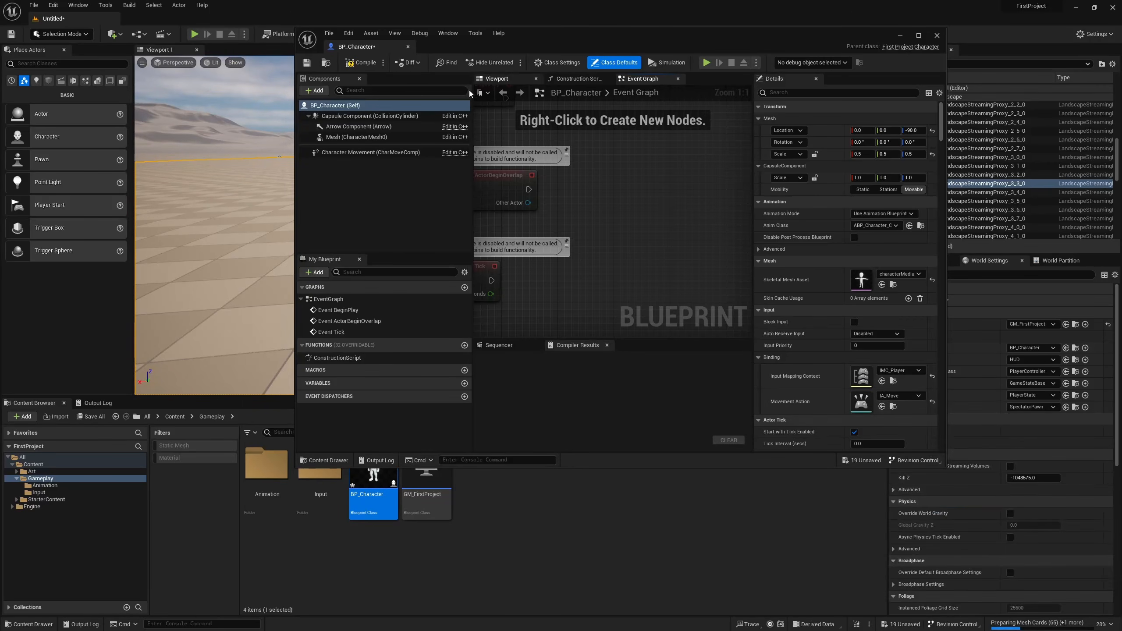
{"action": "left_click", "coordinate": [363, 62]}
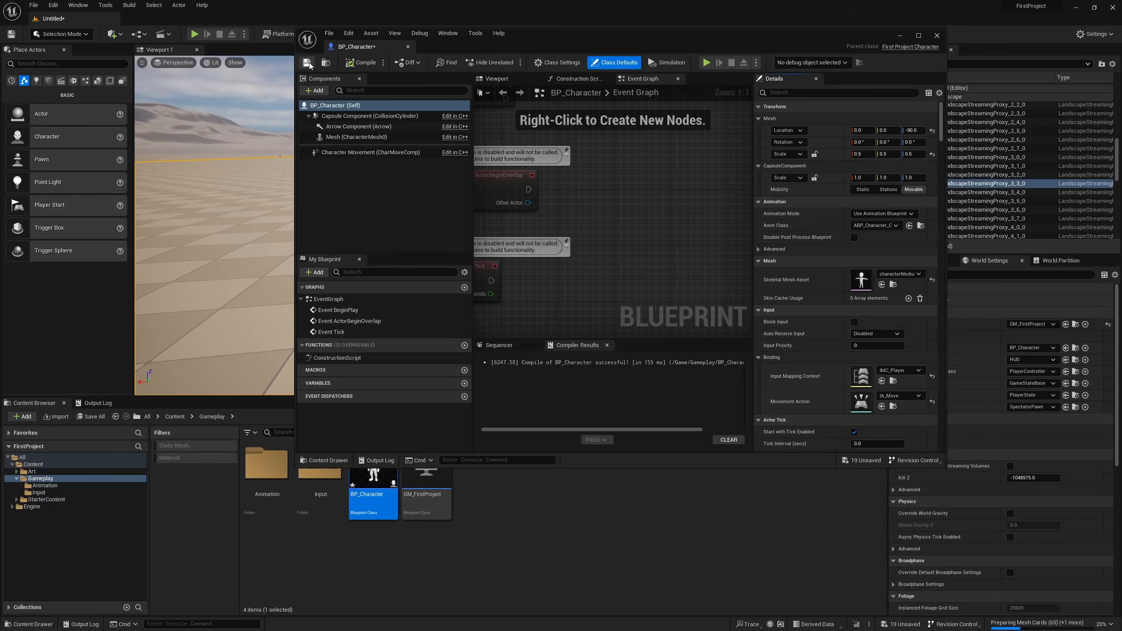
{"action": "left_click", "coordinate": [937, 35]}
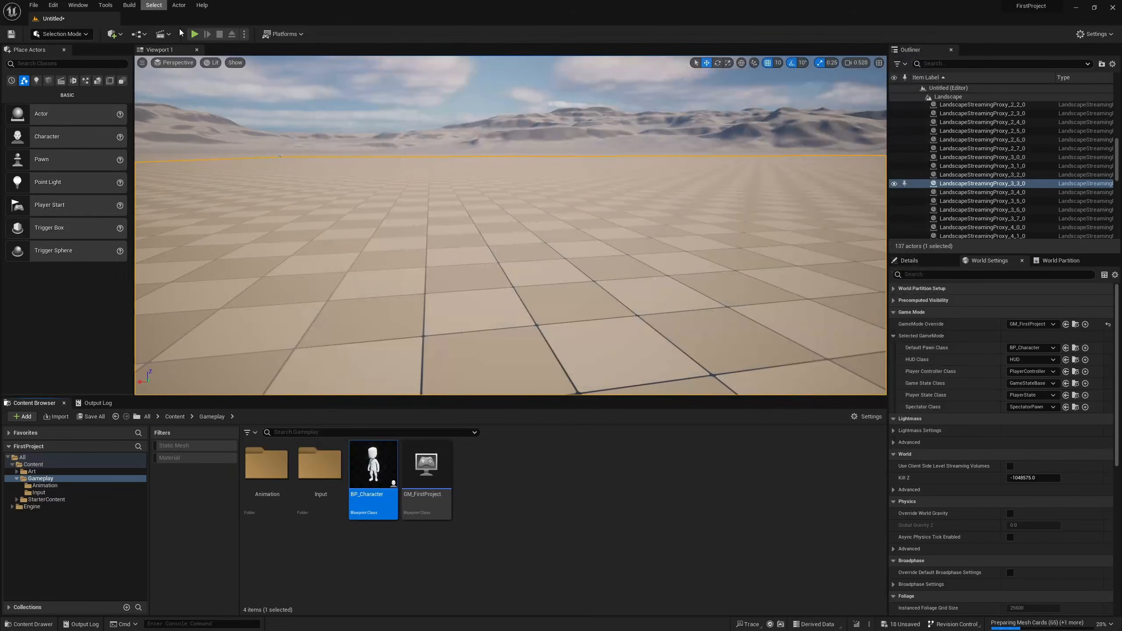
Play the level in the viewport to test the character's movement to both sides, and stop the simulation.
{"action": "left_click", "coordinate": [194, 35]}
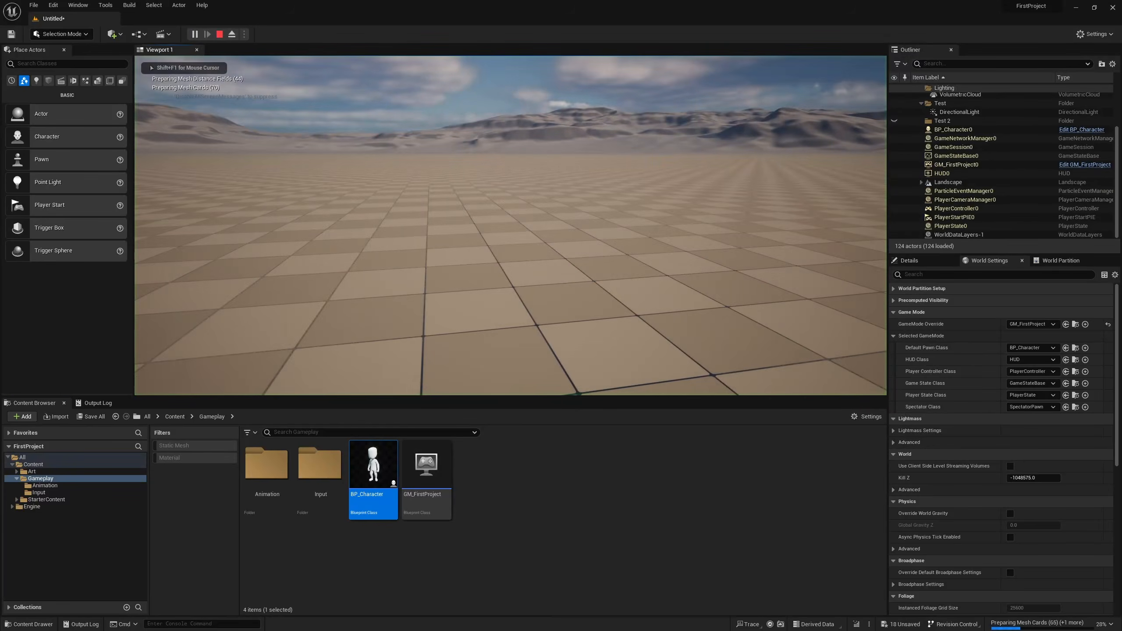
{"action": "key", "text": "d"}
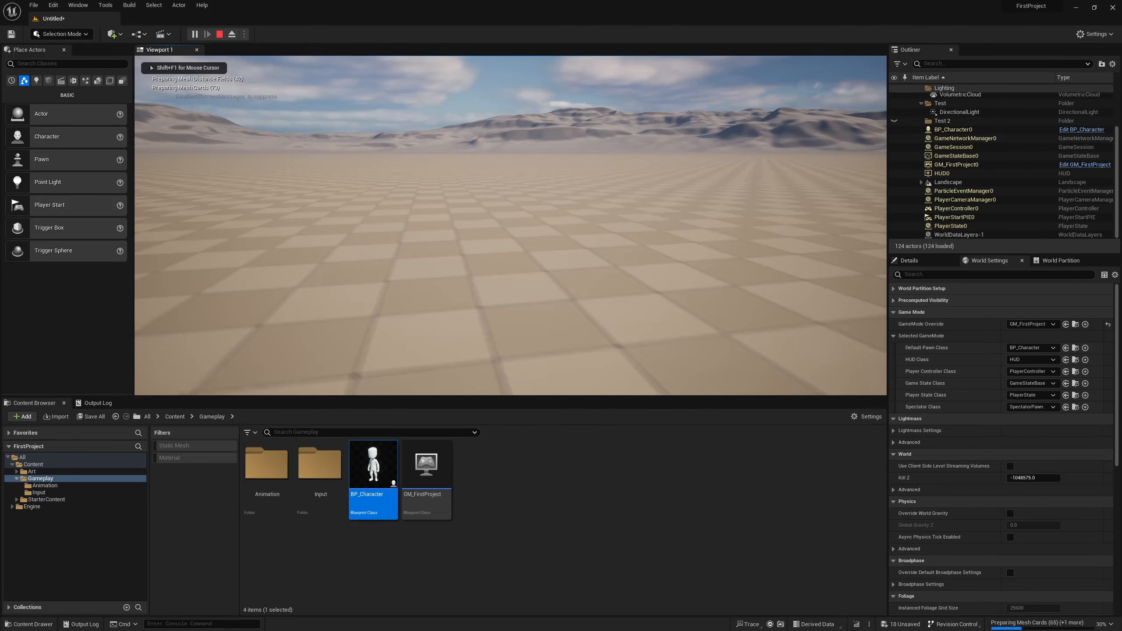
{"action": "key", "text": "a"}
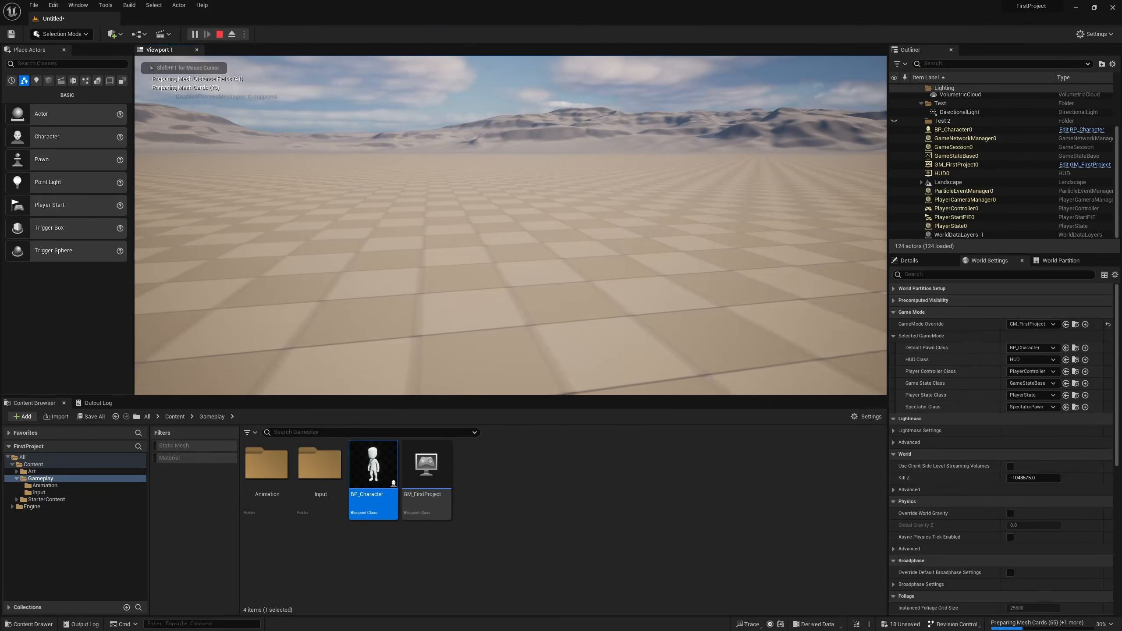
{"action": "key", "text": "a"}
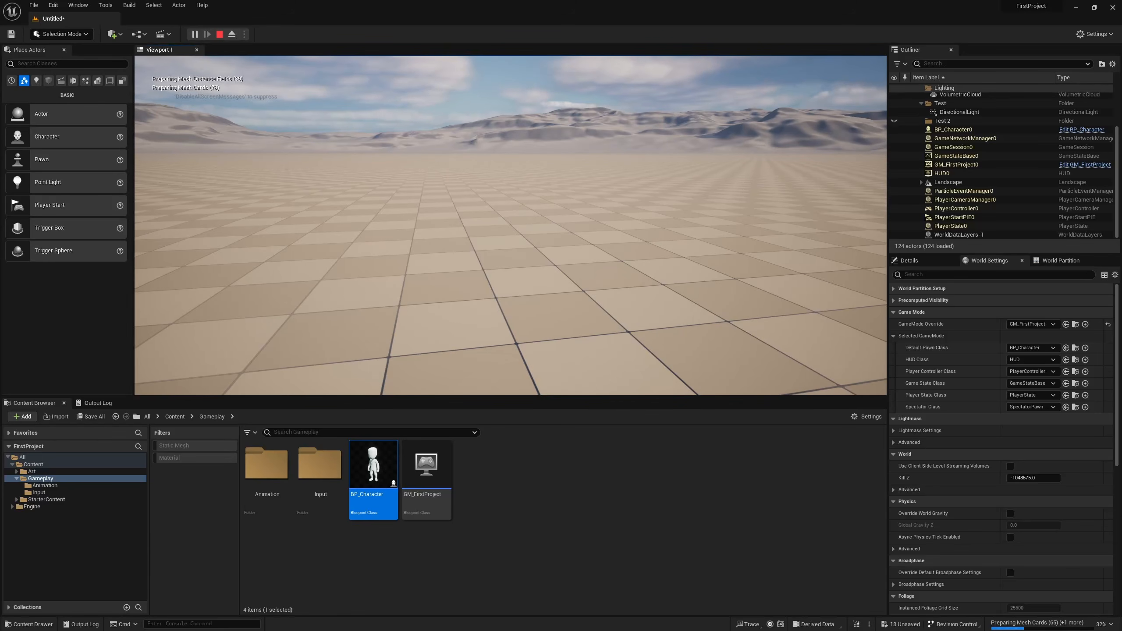
{"action": "key", "text": "shift+F1"}
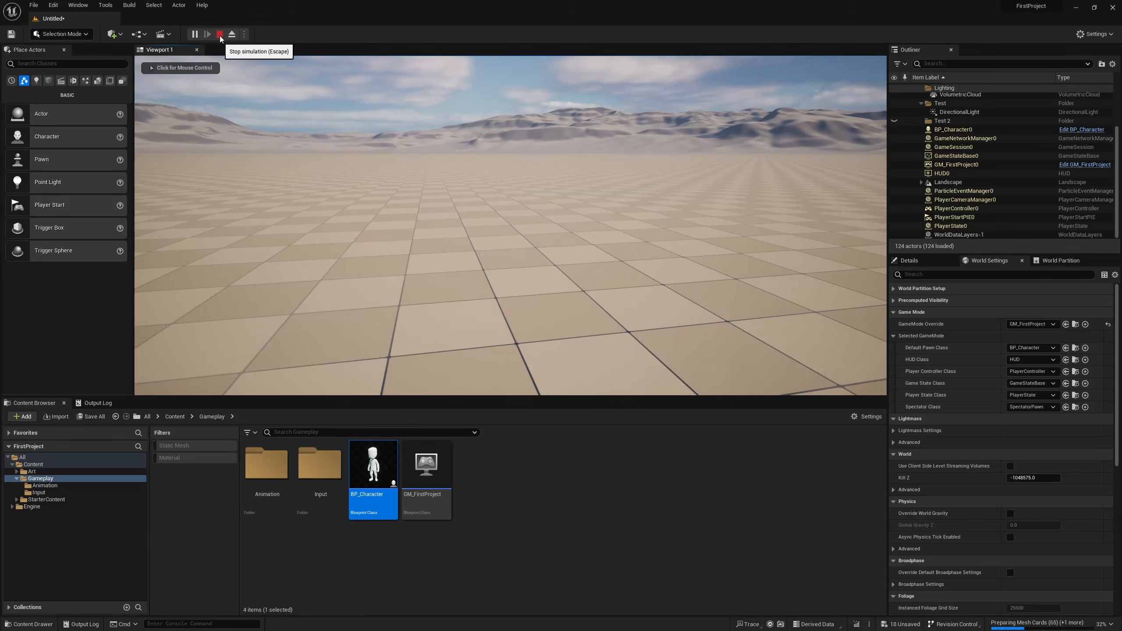
{"action": "left_click", "coordinate": [219, 35]}
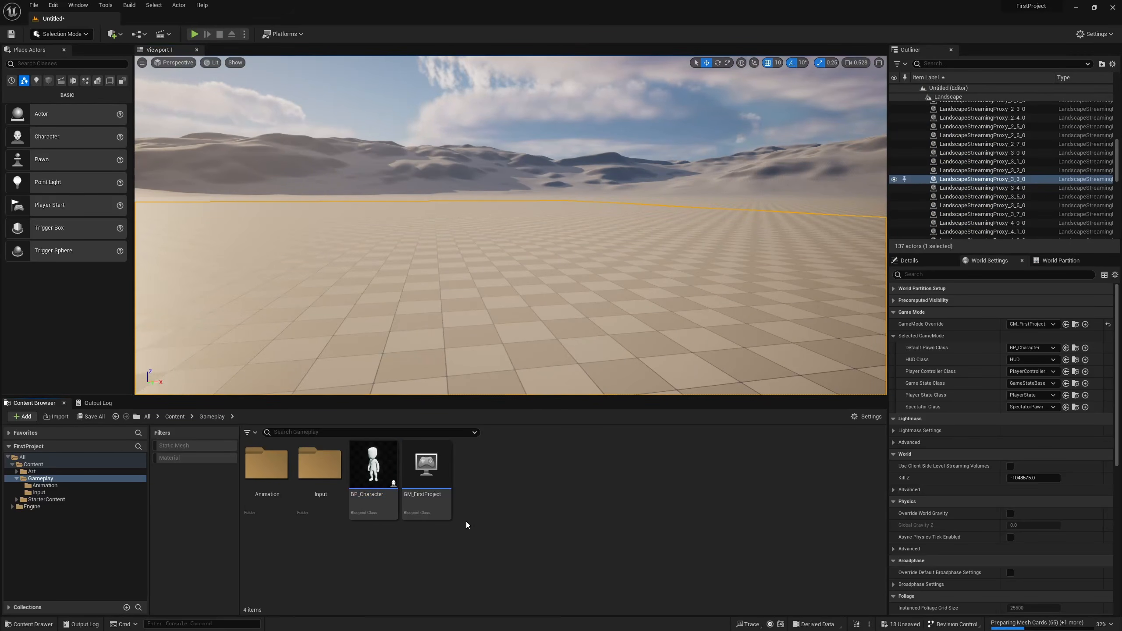
{"action": "mouse_move", "coordinate": [447, 506]}
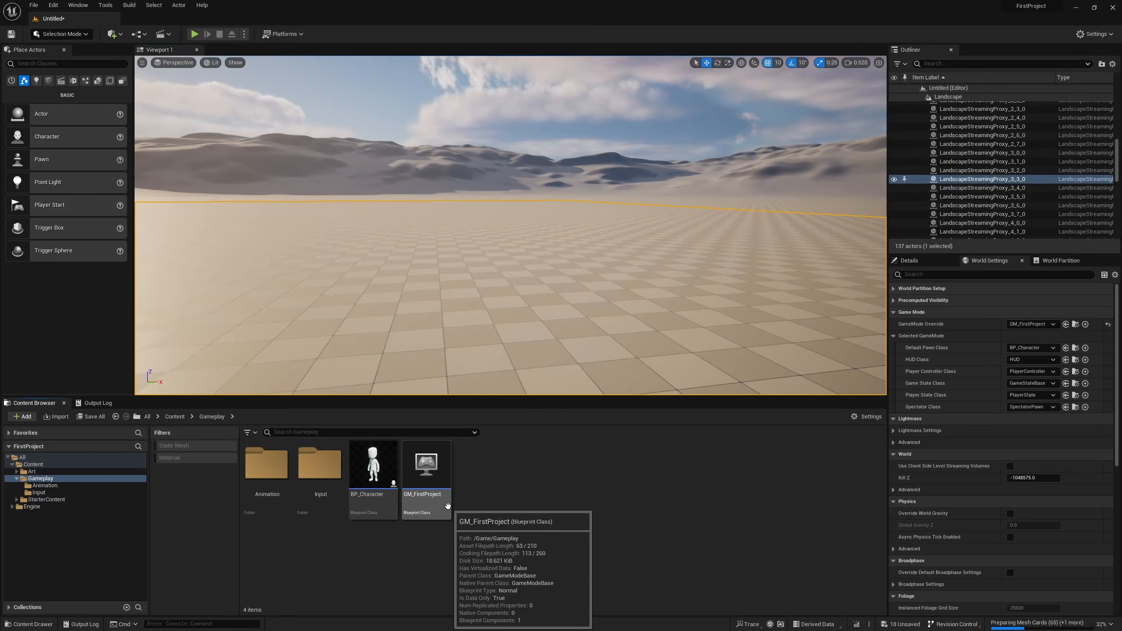